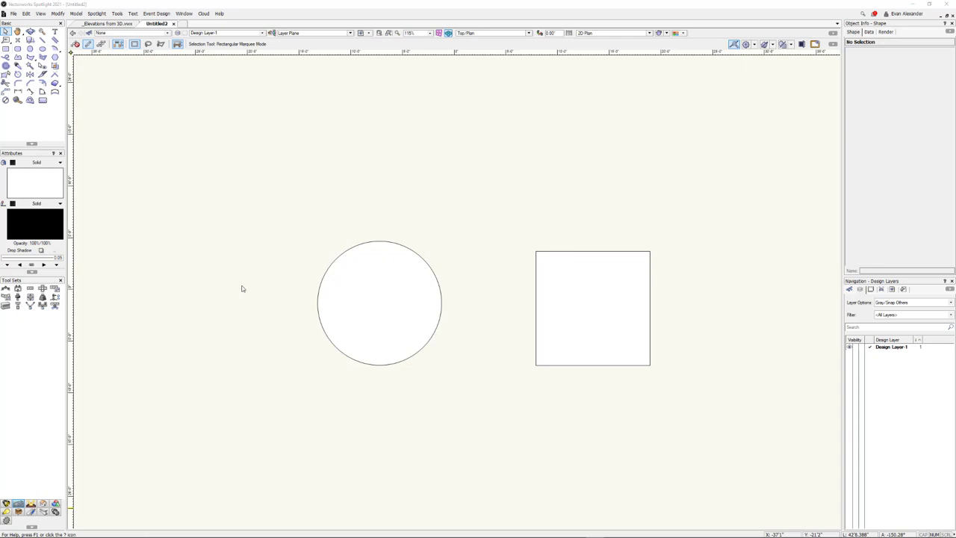
Extrude the circle to a height of 8'0"
scroll(253, 285, "down", 1)
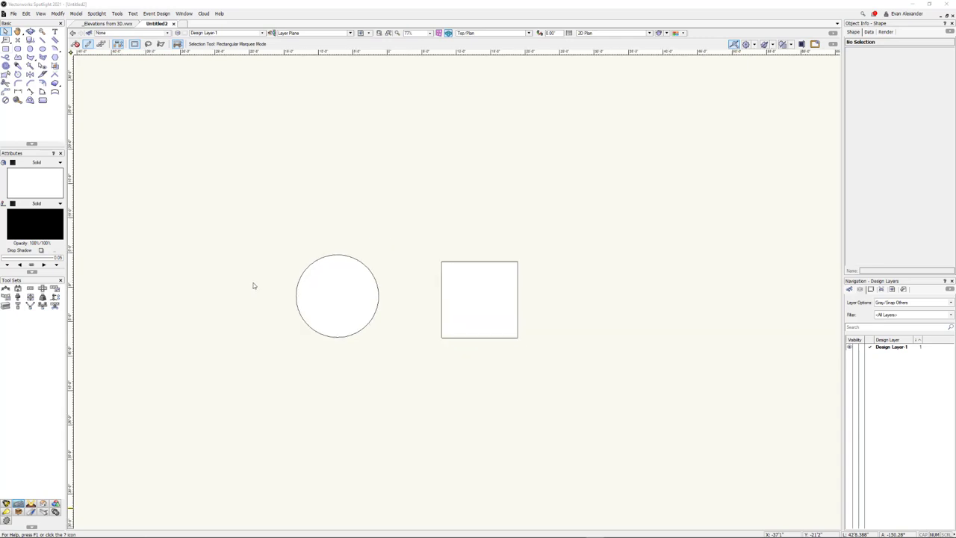
middle_click_drag(291, 236, 360, 230)
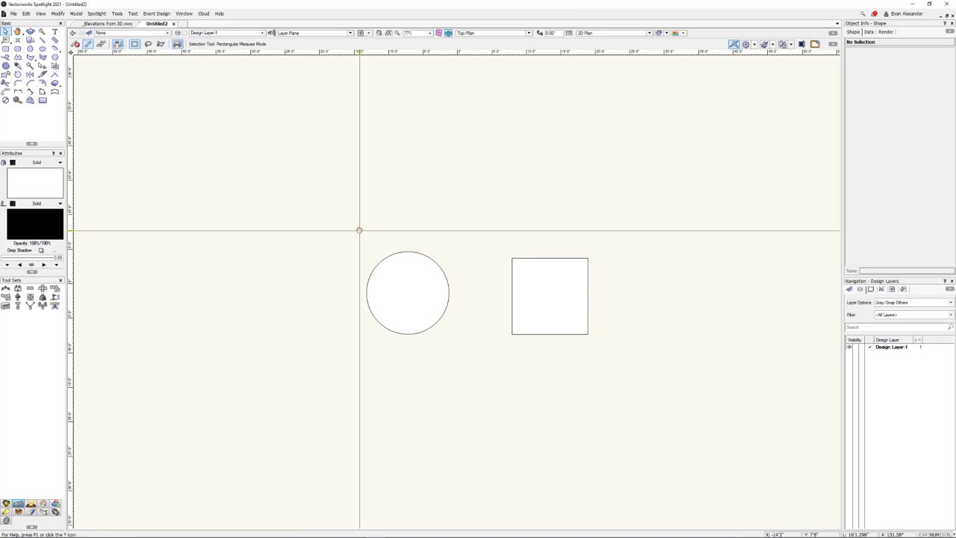
middle_click_drag(347, 293, 281, 303)
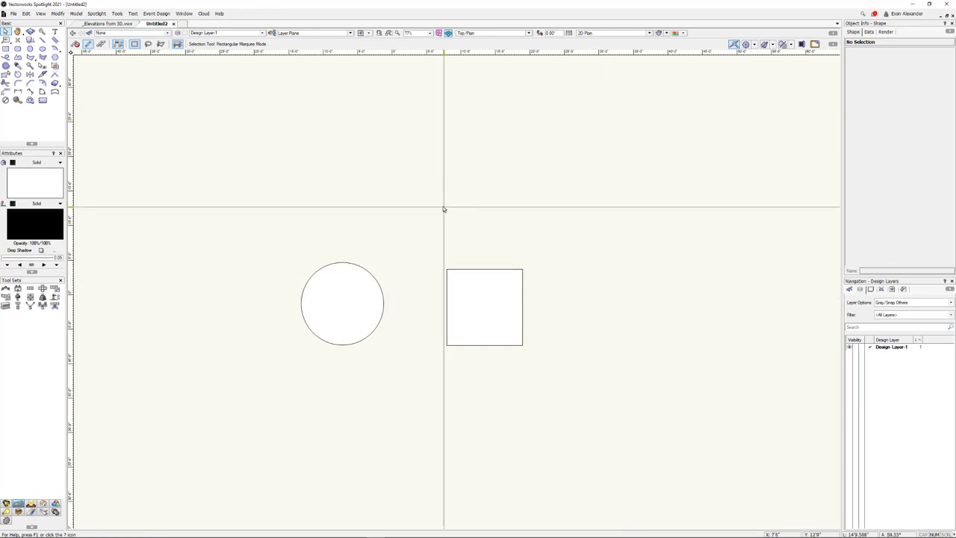
left_click(353, 284)
left_click_drag(507, 237, 544, 213)
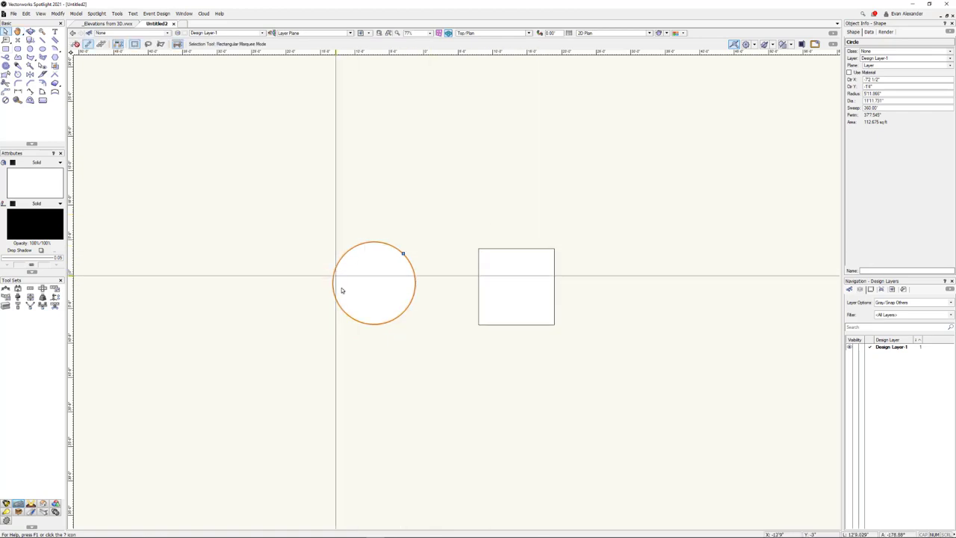
left_click(403, 321)
left_click(416, 282)
key("ctrl+e")
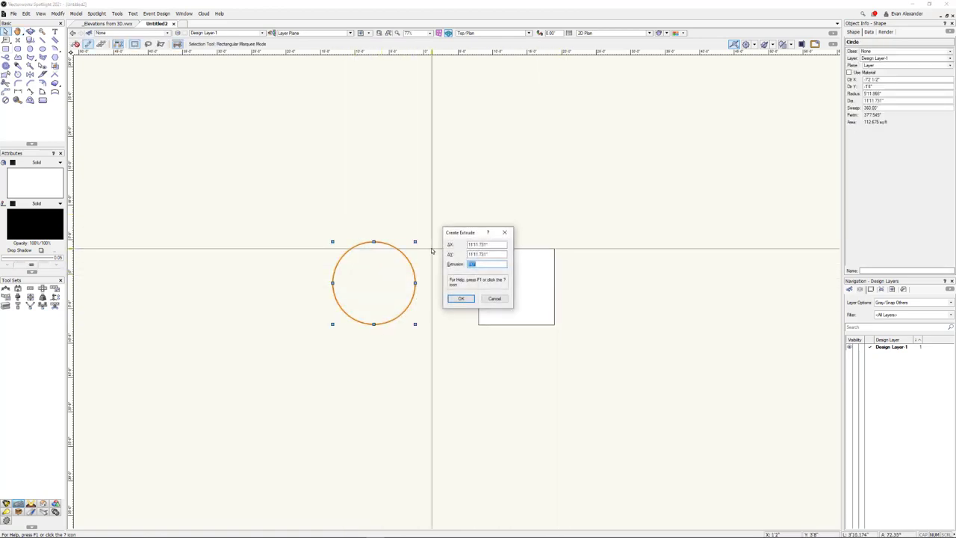
key("Return")
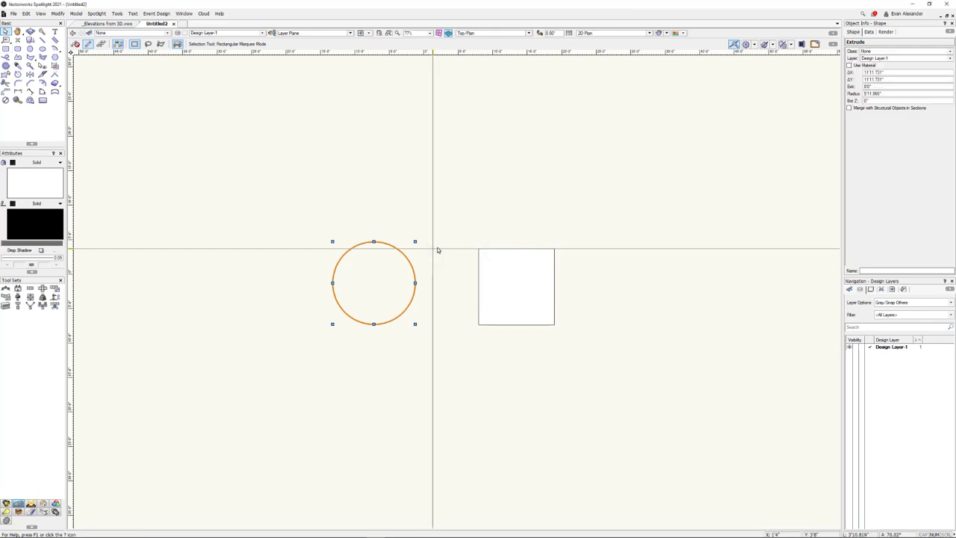
Extrude the square to a height of 12'0"
left_click(533, 279)
key("ctrl+e")
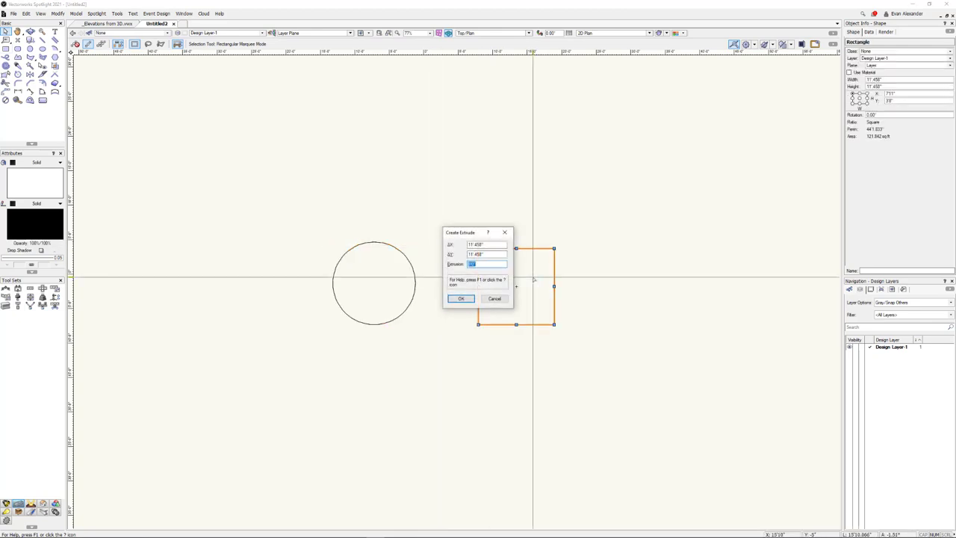
type("1")
key("Return")
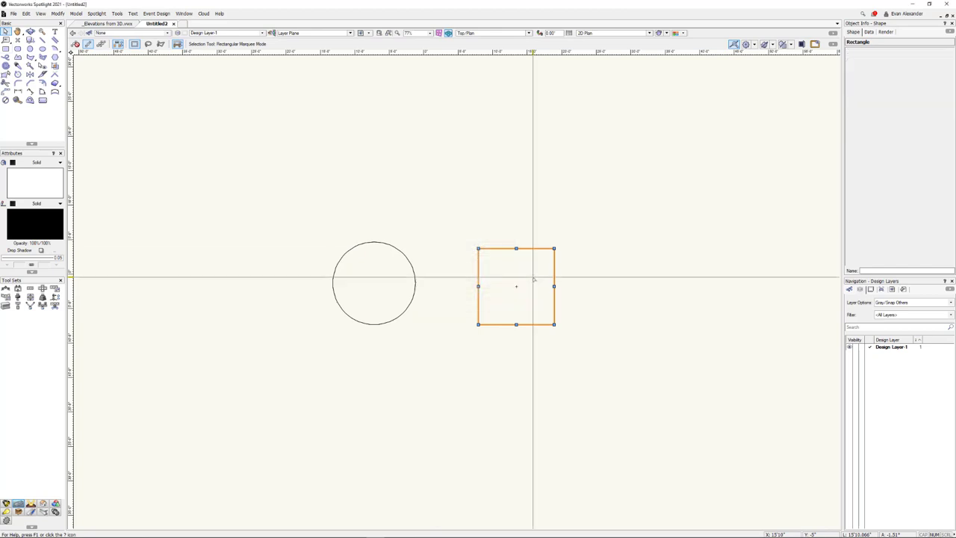
Examine both extrudes shaded in the Left Isometric view and return to the Top/Plan view
key("1")
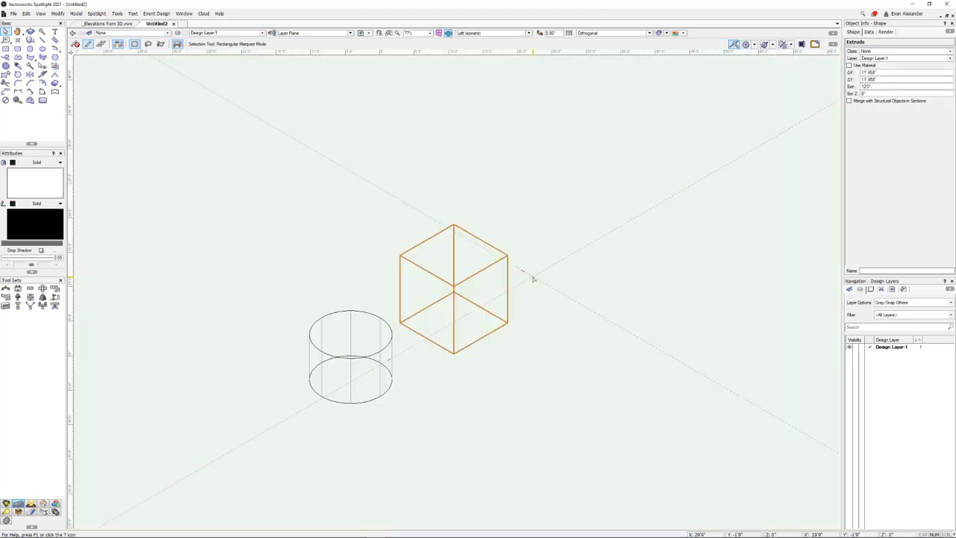
key("ctrl+shift+g")
scroll(431, 331, "up", 5)
scroll(431, 331, "down", 7)
scroll(431, 334, "up", 2)
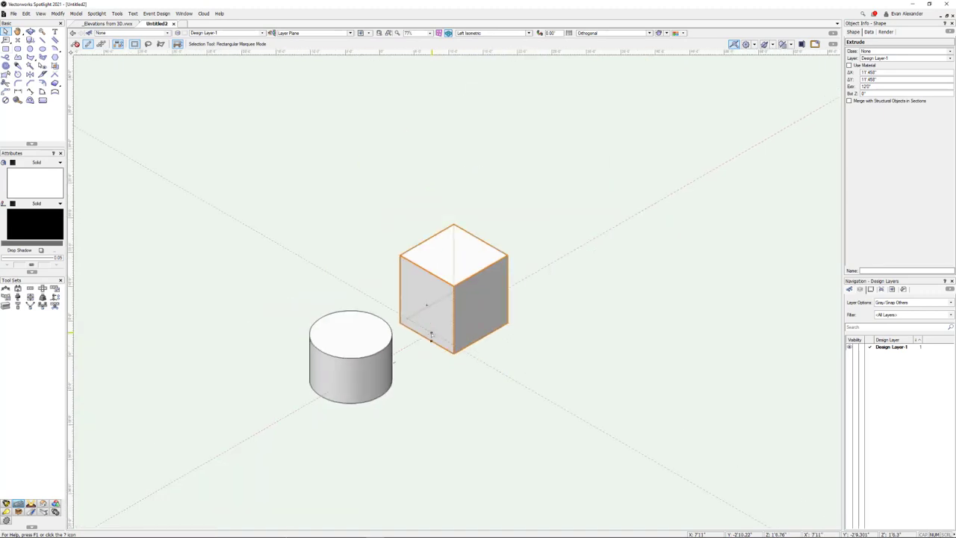
key("F5")
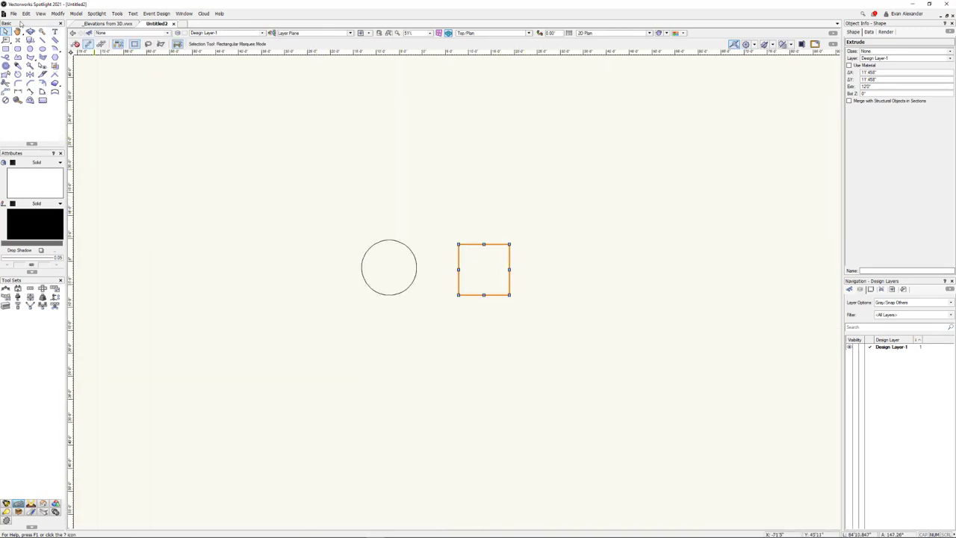
left_click(13, 14)
mouse_move(49, 233)
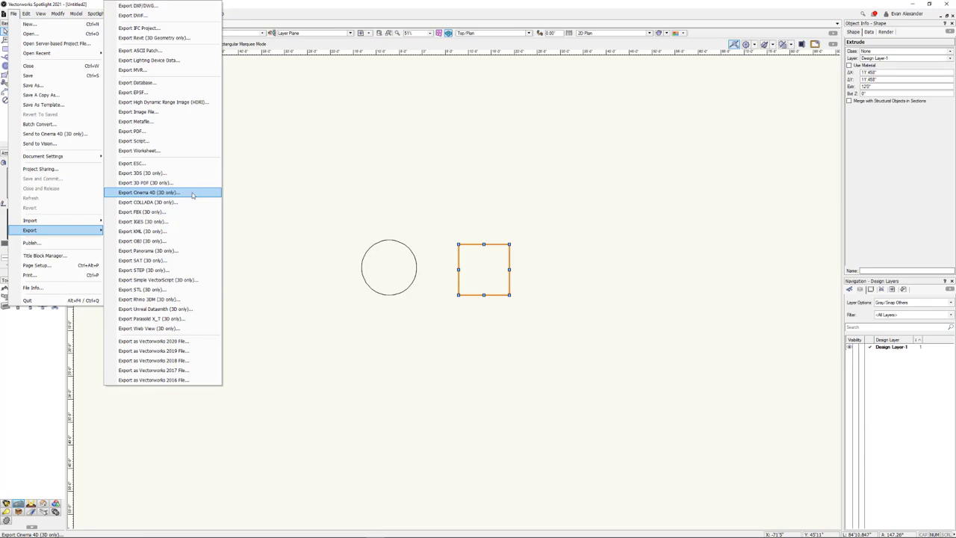
left_click(507, 199)
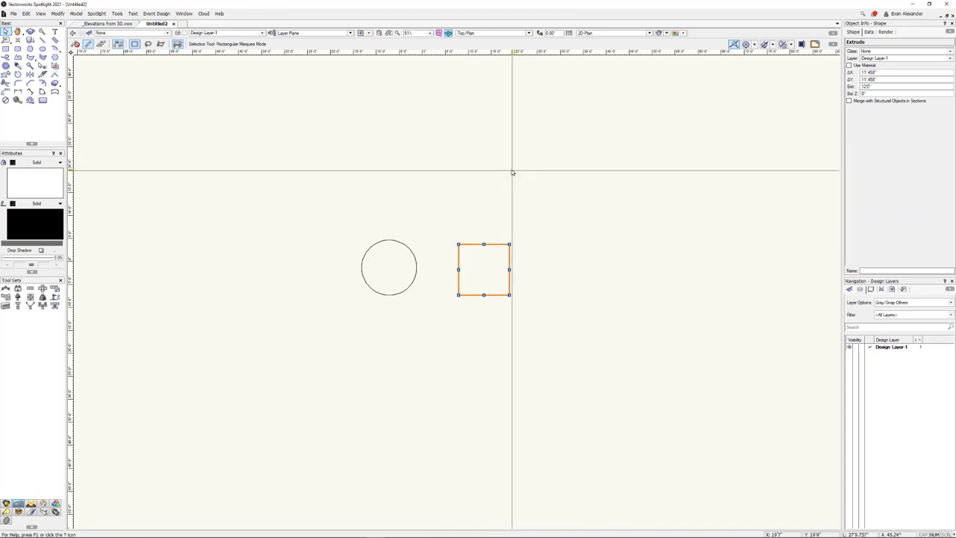
Select both extrudes and open the Cinema 4D export options
left_click_drag(326, 203, 687, 352)
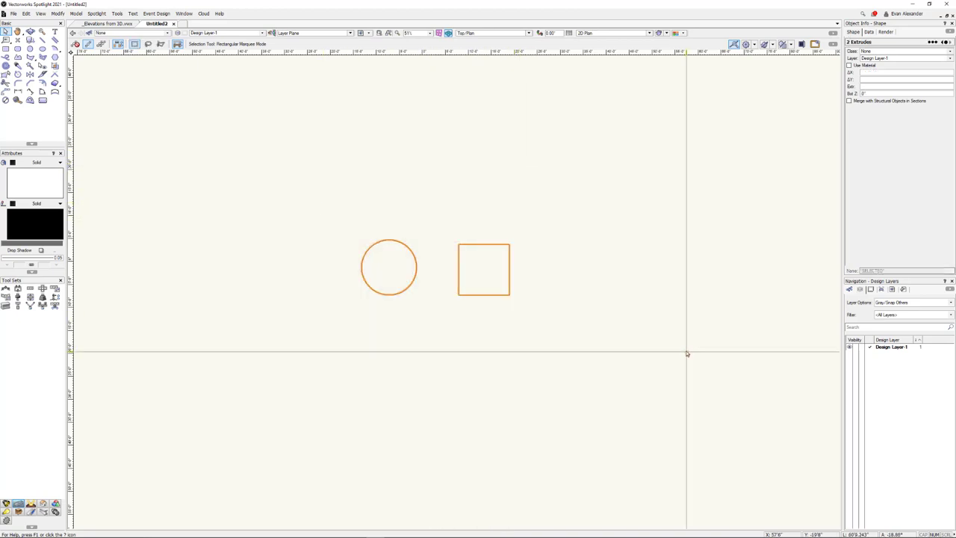
right_click(506, 199)
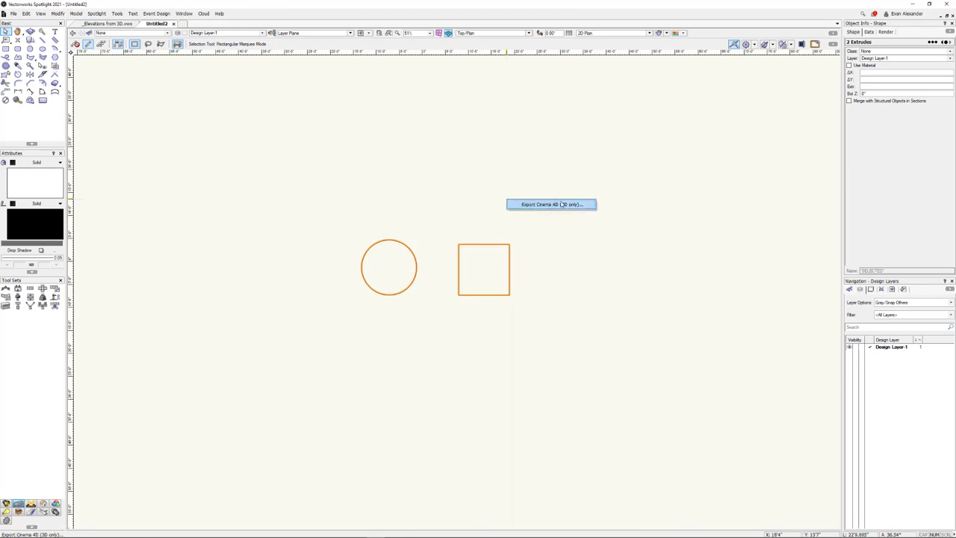
left_click(362, 163)
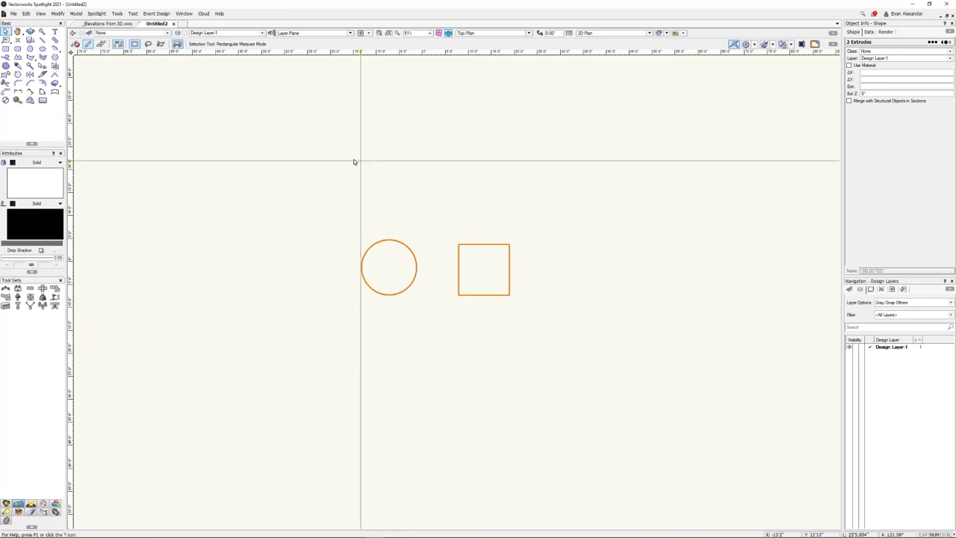
left_click(13, 13)
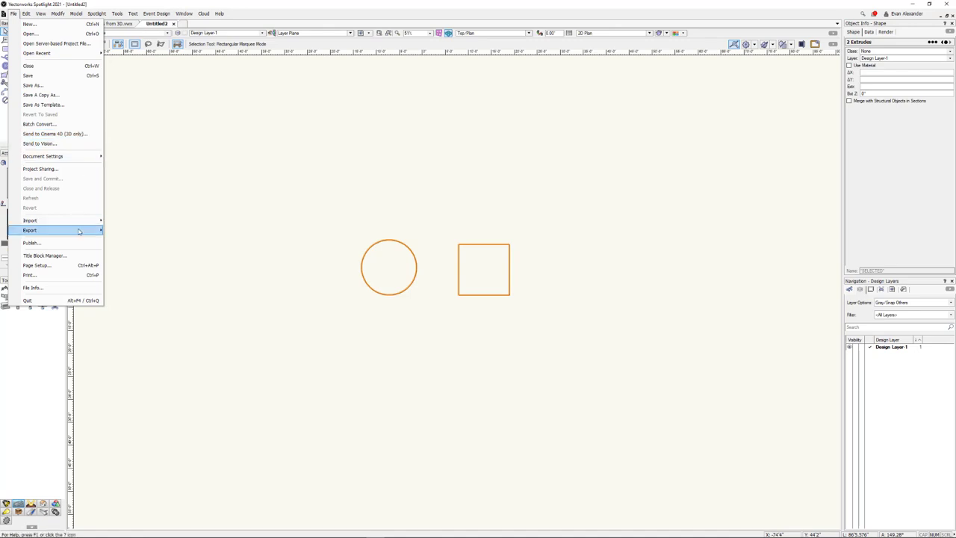
mouse_move(78, 231)
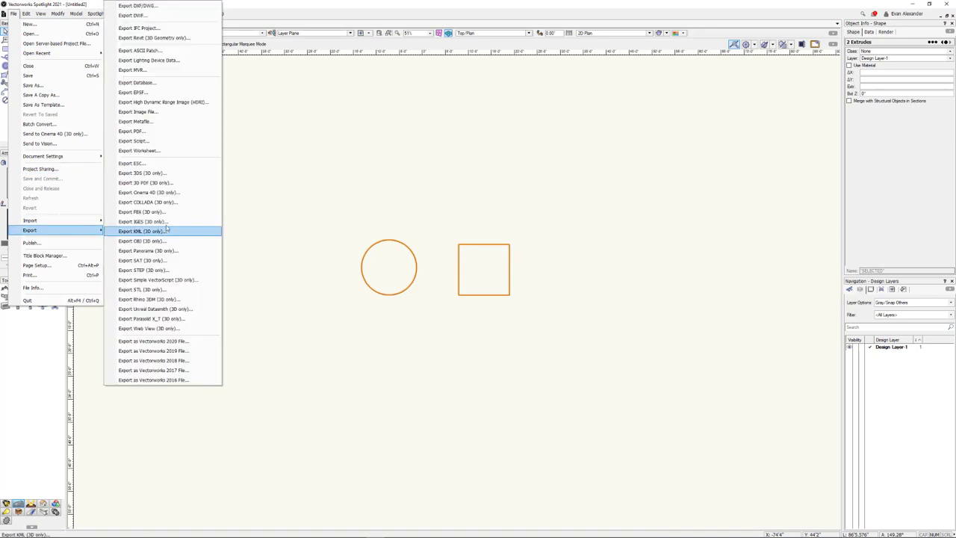
left_click(167, 199)
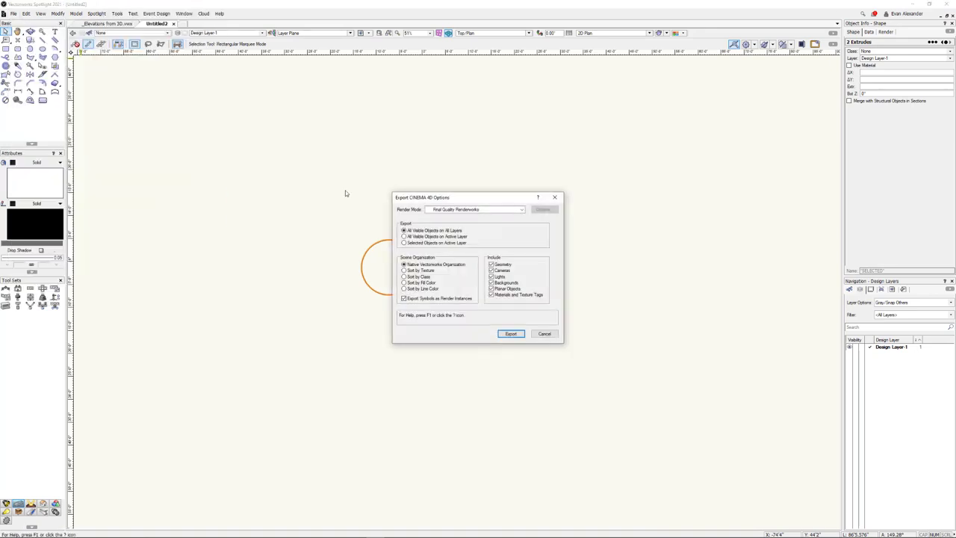
Review the available render modes and the object scope choices in the Cinema 4D export options
left_click_drag(492, 196, 449, 173)
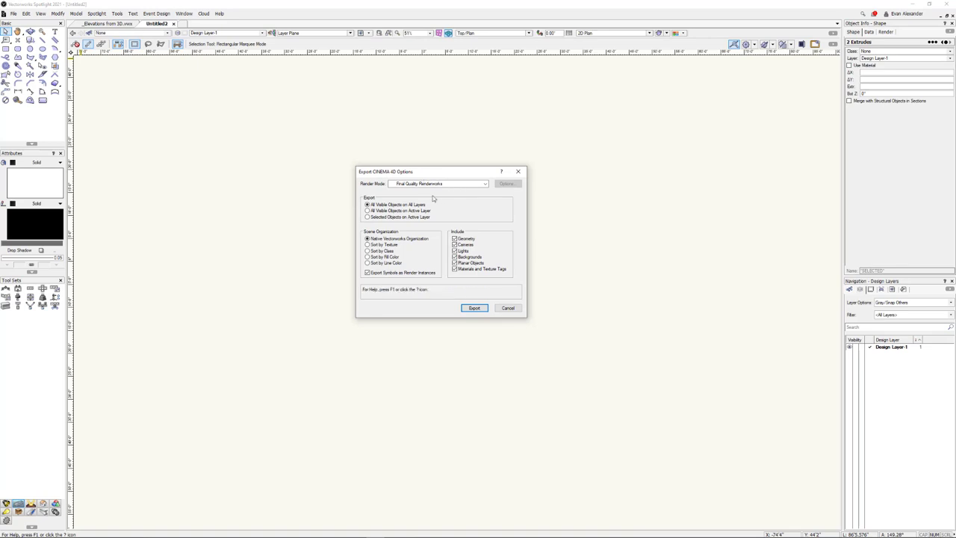
left_click(484, 185)
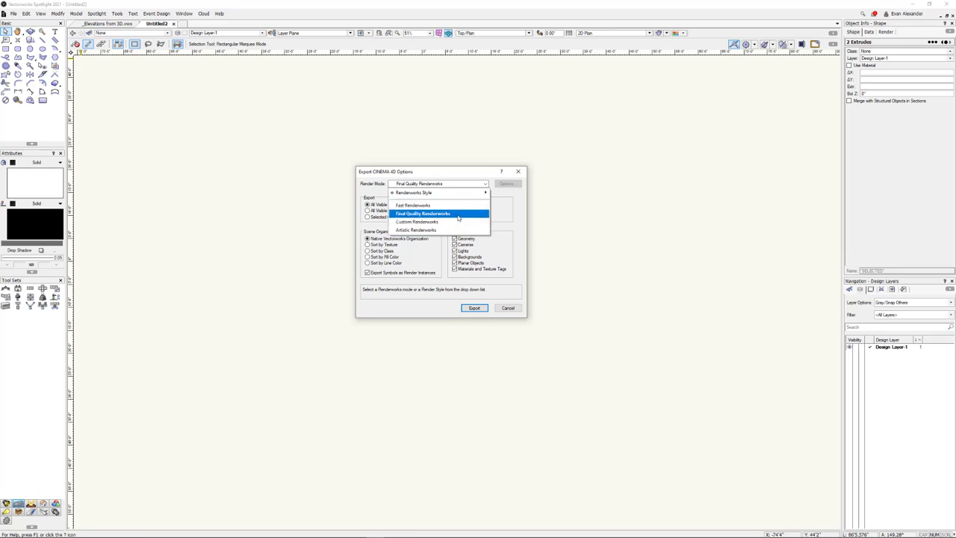
left_click(460, 174)
left_click_drag(471, 170, 302, 166)
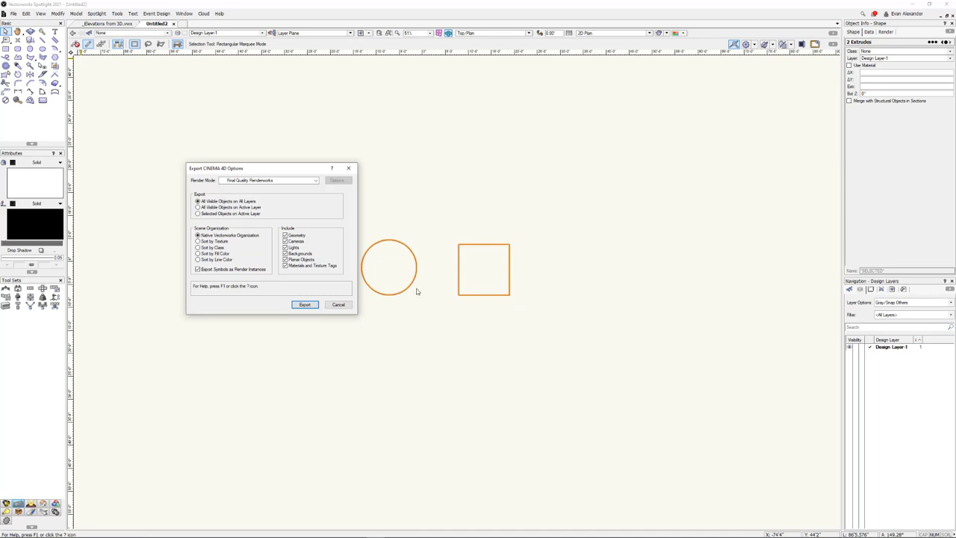
left_click_drag(286, 167, 450, 180)
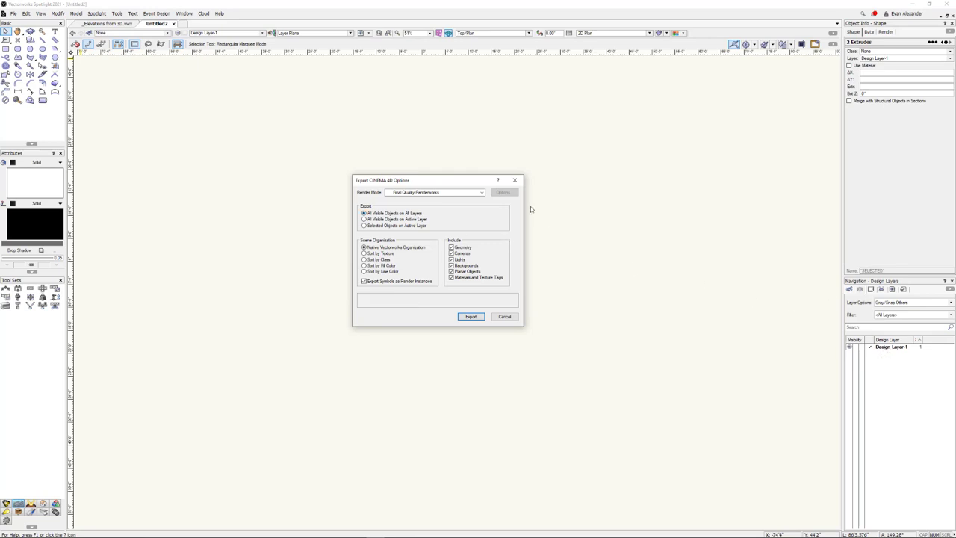
left_click_drag(444, 180, 419, 140)
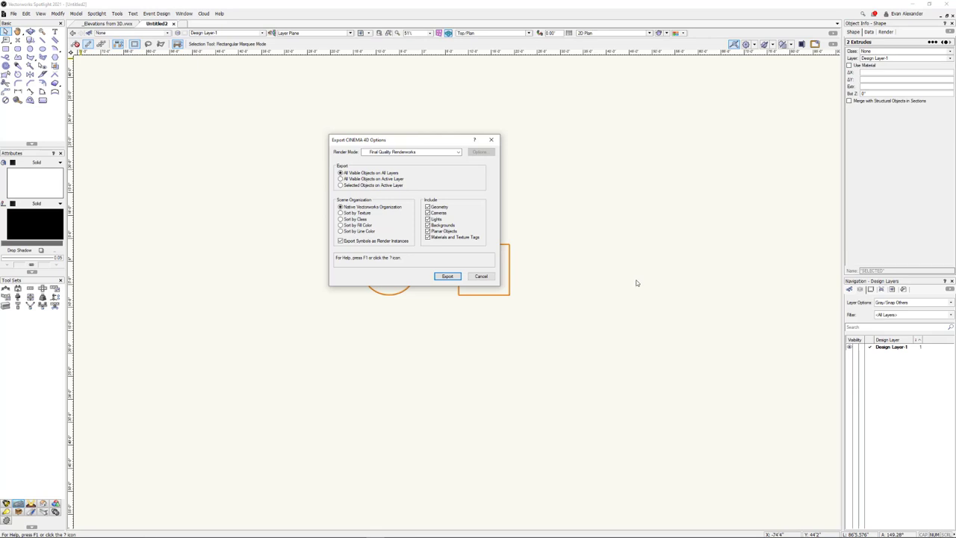
Adjust what the export includes by toggling cameras, lights, backgrounds, planar objects, and materials and texture tags
left_click(438, 213)
left_click(437, 219)
left_click(440, 225)
left_click(439, 230)
left_click(440, 237)
left_click(428, 212)
left_click(428, 219)
left_click(428, 224)
left_click(428, 231)
left_click(428, 225)
left_click(428, 219)
left_click(428, 213)
left_click(428, 231)
Export the scene as a Cinema 4D file named test02 in the VW to C4D folder
left_click(447, 275)
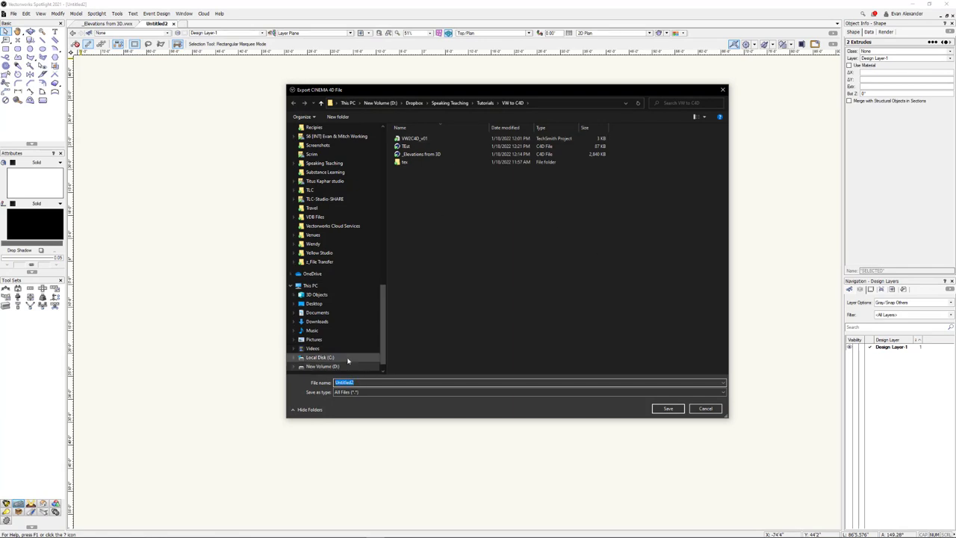
type("test02")
key("Return")
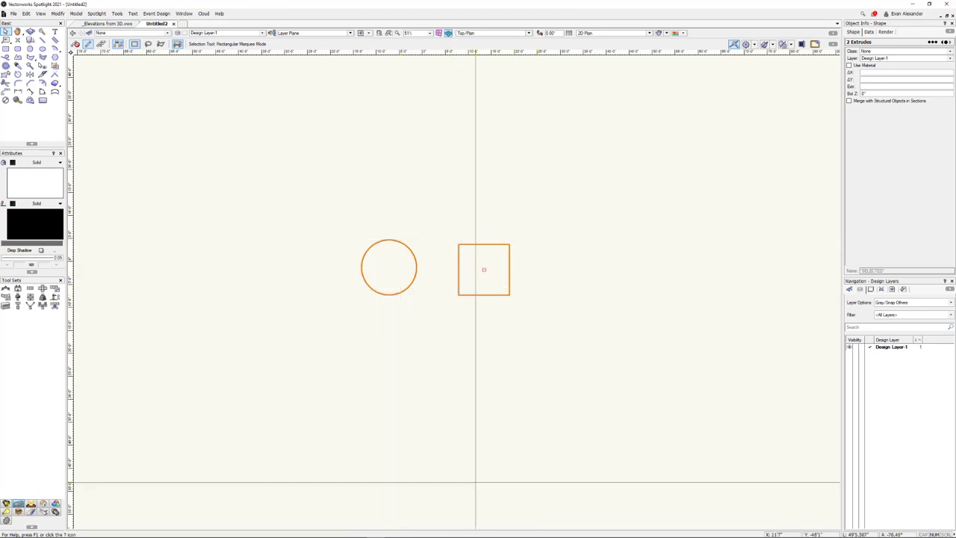
Switch to Cinema 4D and choose the exported test02 file to merge into the empty project
left_click(539, 533)
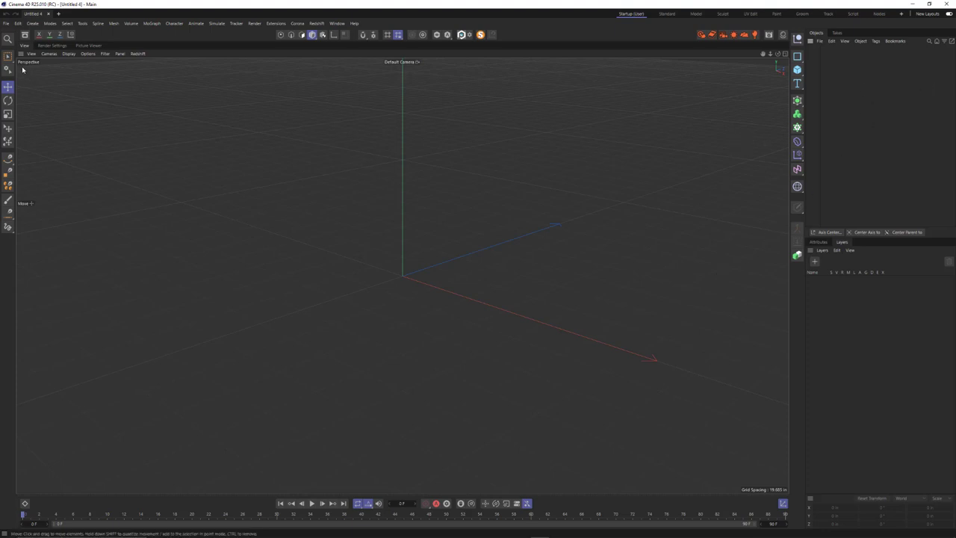
left_click(7, 24)
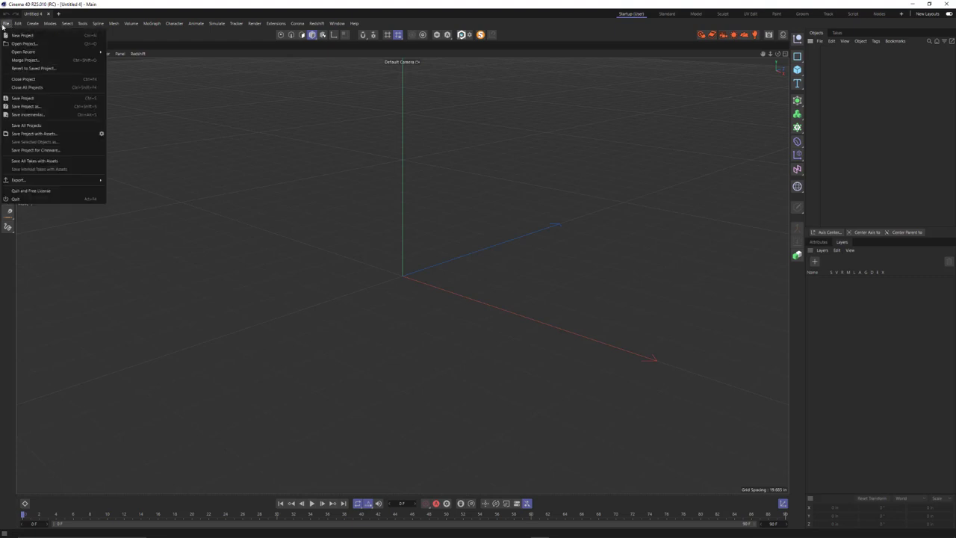
left_click(45, 63)
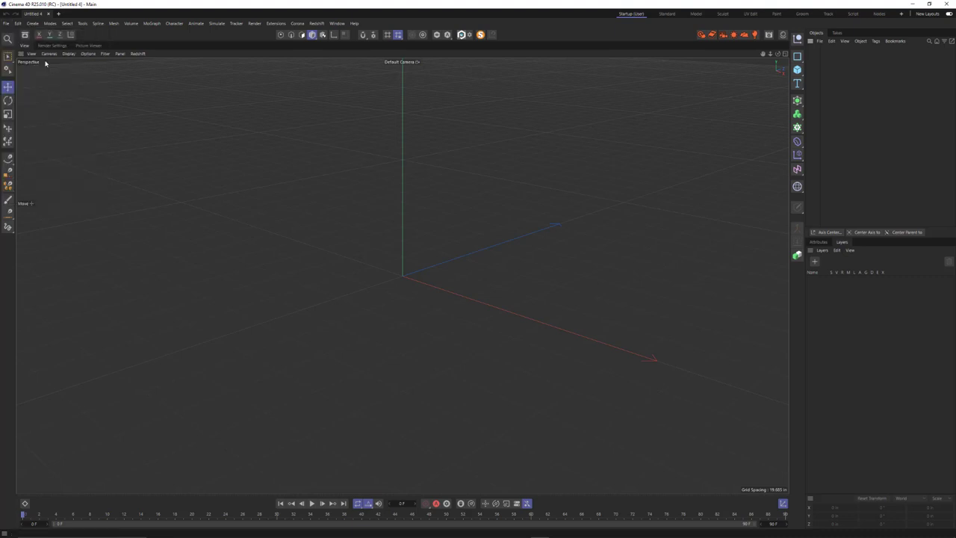
left_click(175, 71)
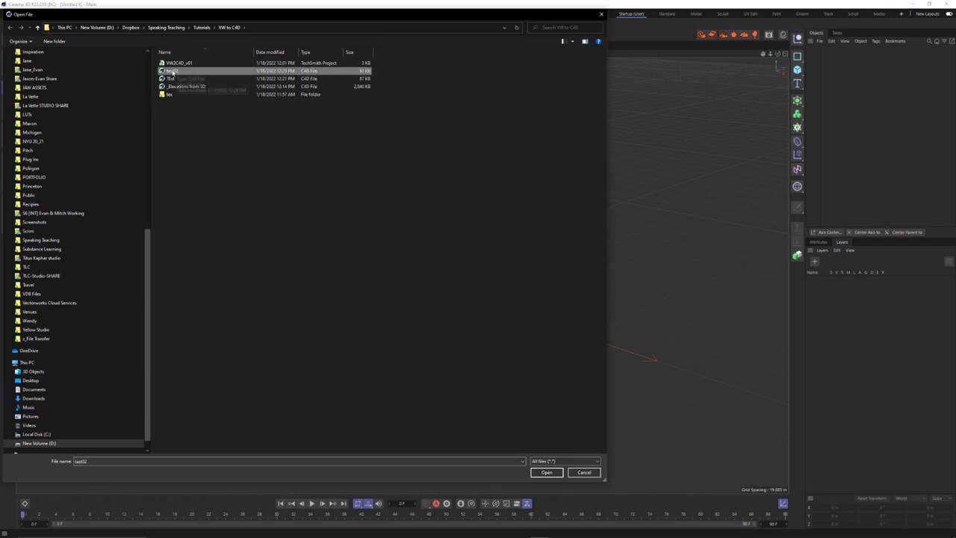
left_click(552, 473)
Accept the update merge options to bring the exported geometry into the current project
left_click_drag(557, 411, 535, 192)
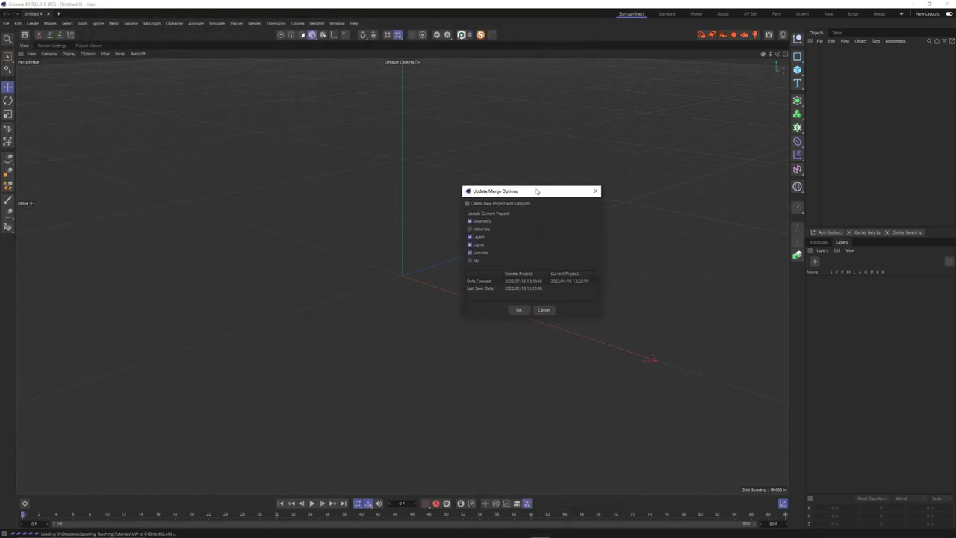
left_click(476, 236)
left_click(477, 252)
left_click(482, 261)
left_click(519, 310)
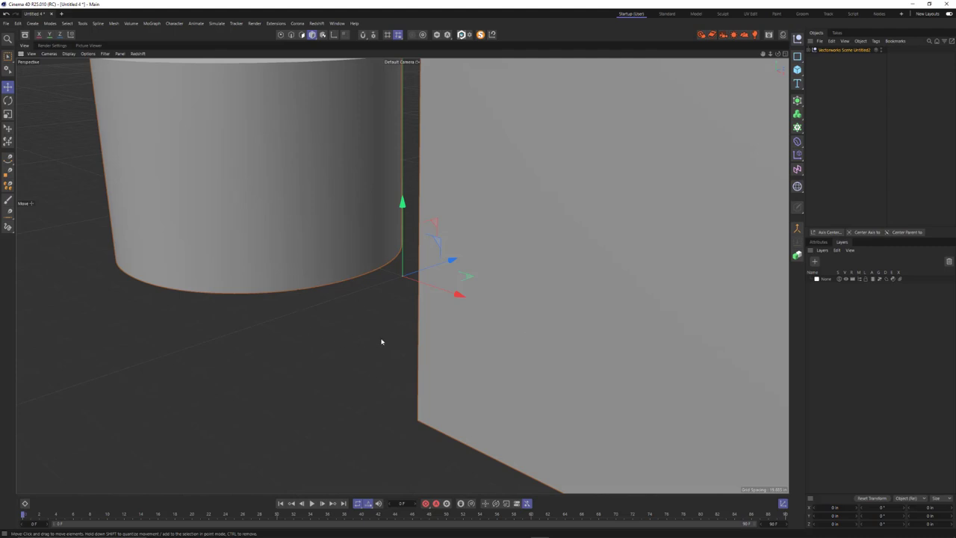
Expand the imported Vectorworks scene through Geometry and Design Layer-1, and select the second extrude listed
scroll(380, 341, "down", 5)
scroll(377, 340, "down", 1)
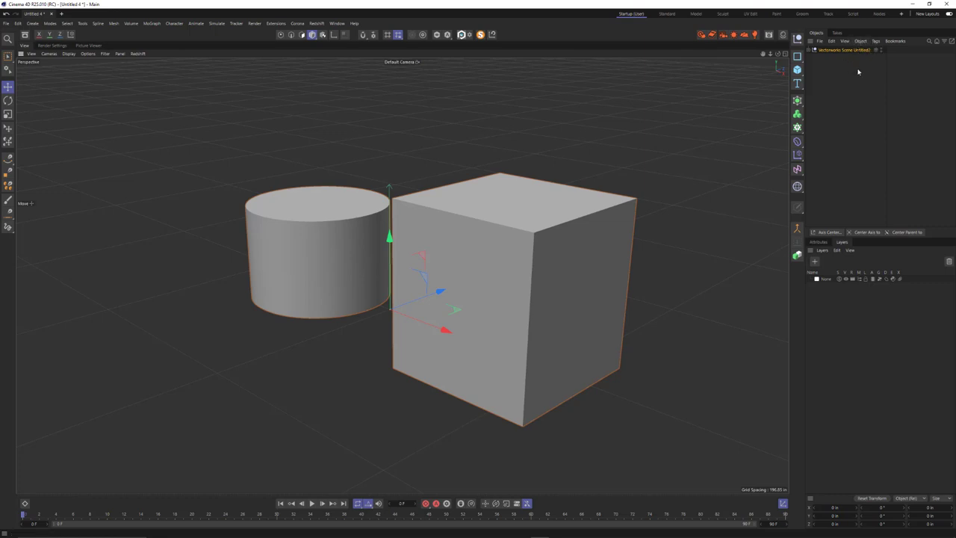
left_click(812, 50)
left_click(813, 57)
left_click(818, 66)
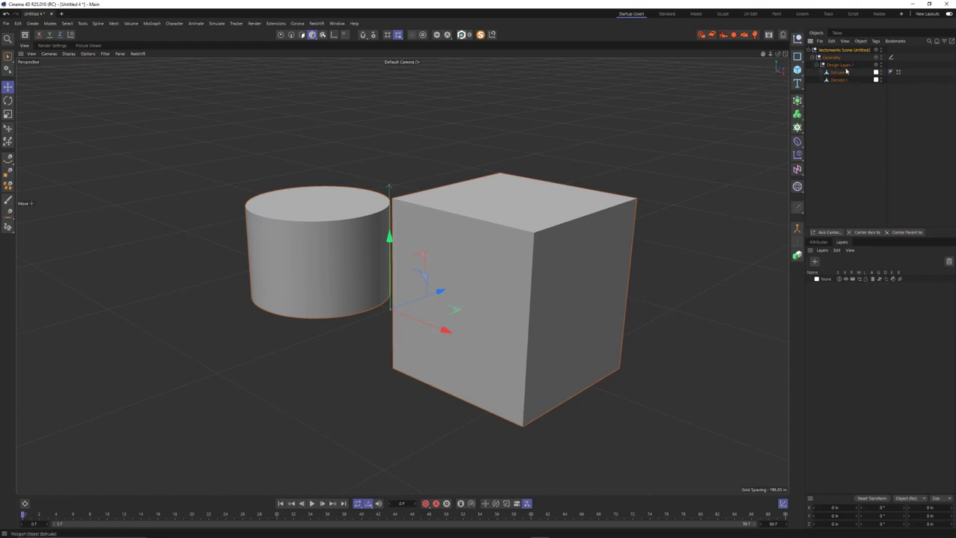
left_click(840, 79)
left_click(840, 80)
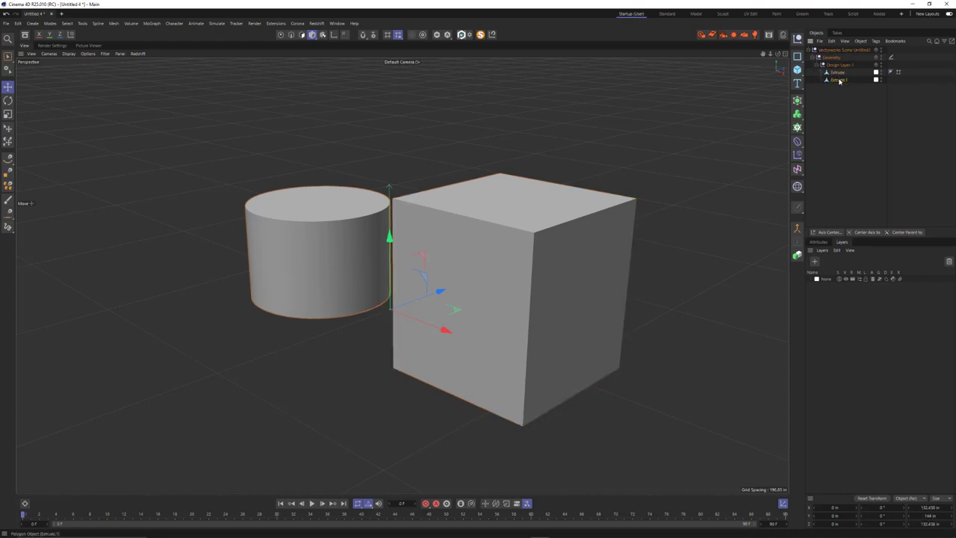
Ungroup the imported Vectorworks scene null so that Geometry becomes the top-level object
left_click(841, 81)
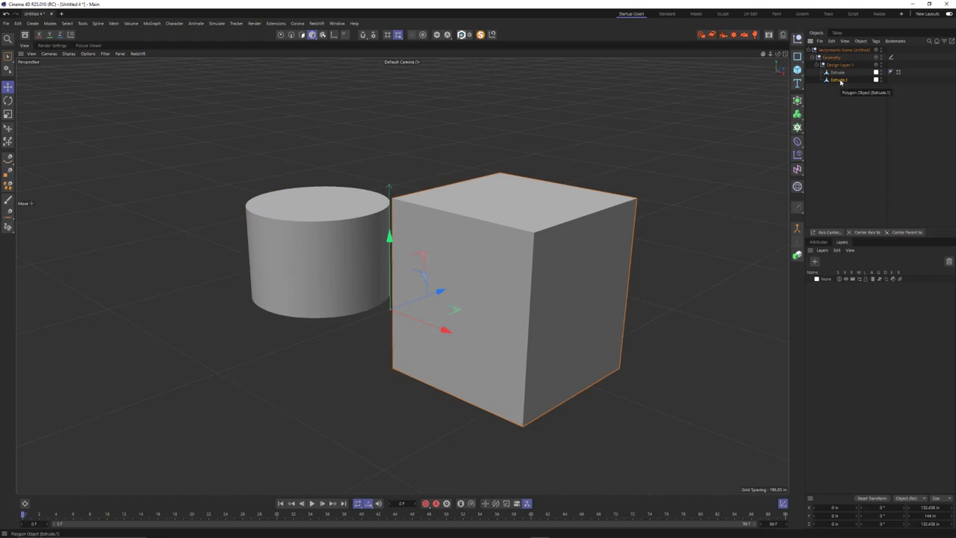
mouse_move(411, 258)
left_mouse_down("alt")
mouse_move(440, 273)
mouse_move(438, 259)
mouse_move(500, 239)
mouse_move(423, 236)
left_mouse_up("alt")
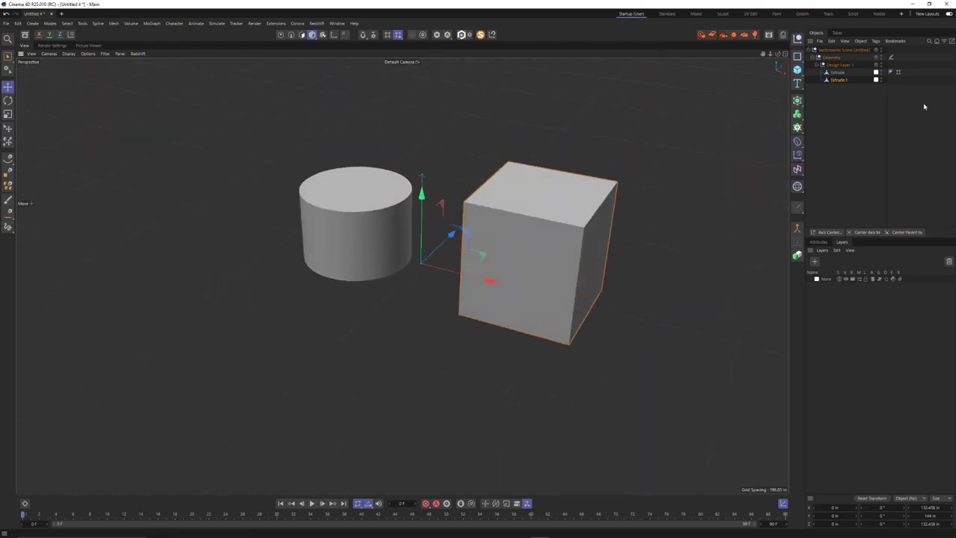
left_click(815, 57)
key("shift+g")
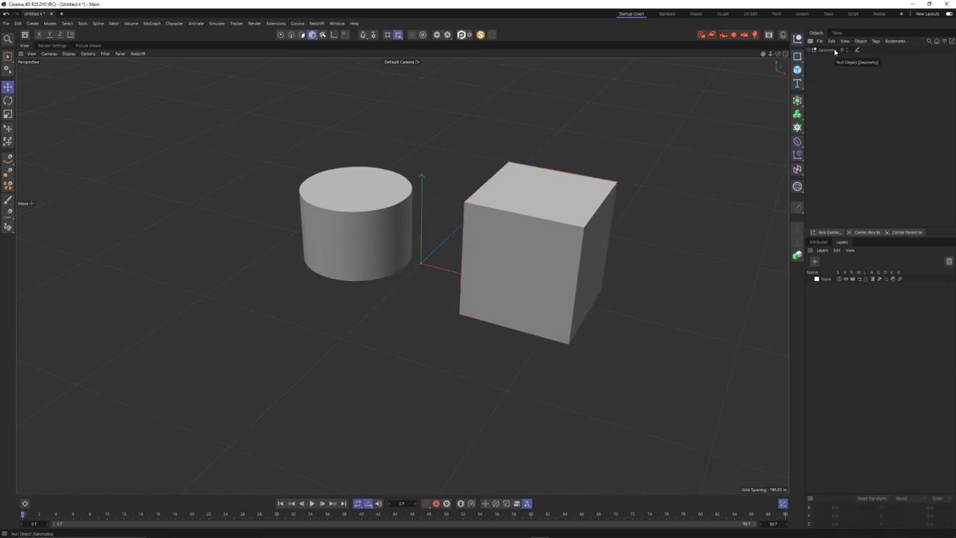
Delete the tag on the Geometry null and expand its hierarchy to reach the two extrudes
left_click(857, 50)
key("Delete")
left_click(809, 49)
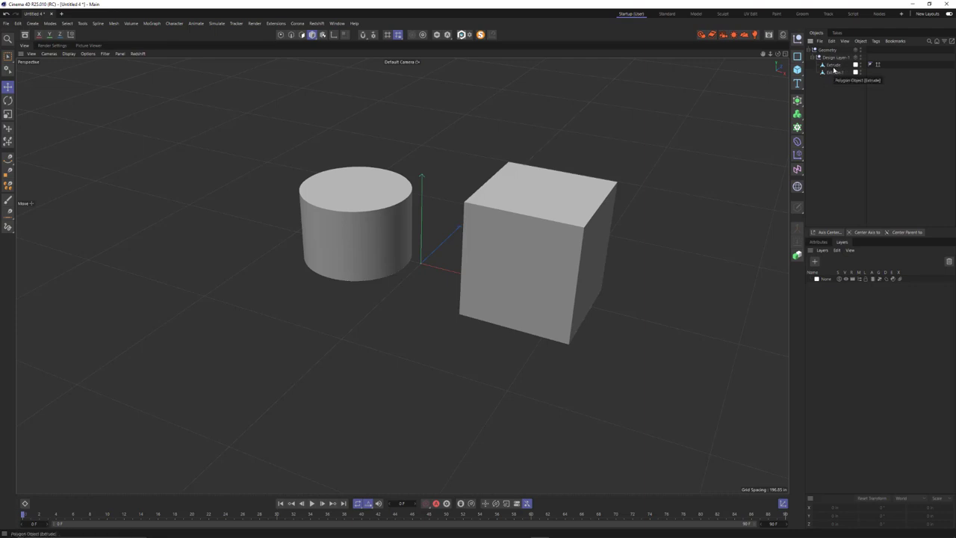
left_click_drag(542, 237, 484, 271, "alt")
middle_click_drag(485, 271, 560, 254, "alt")
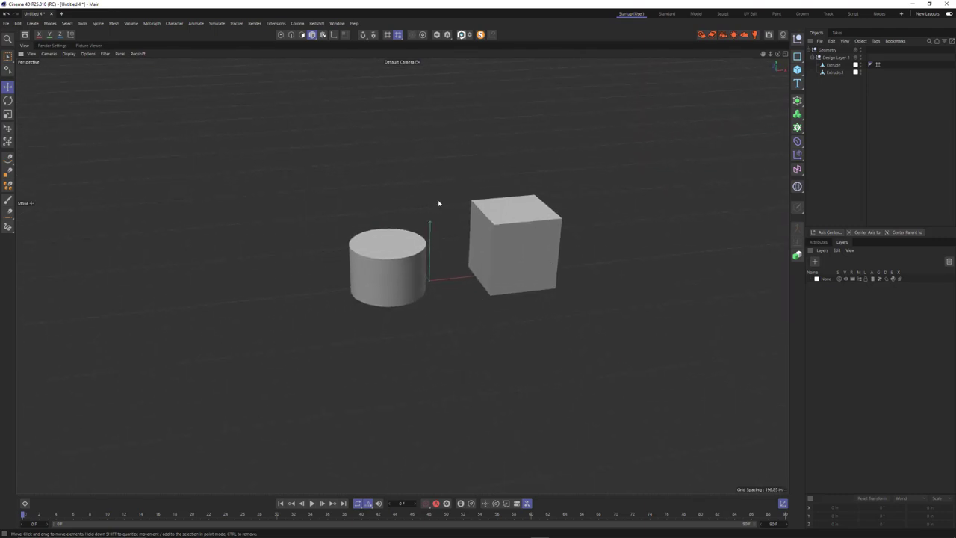
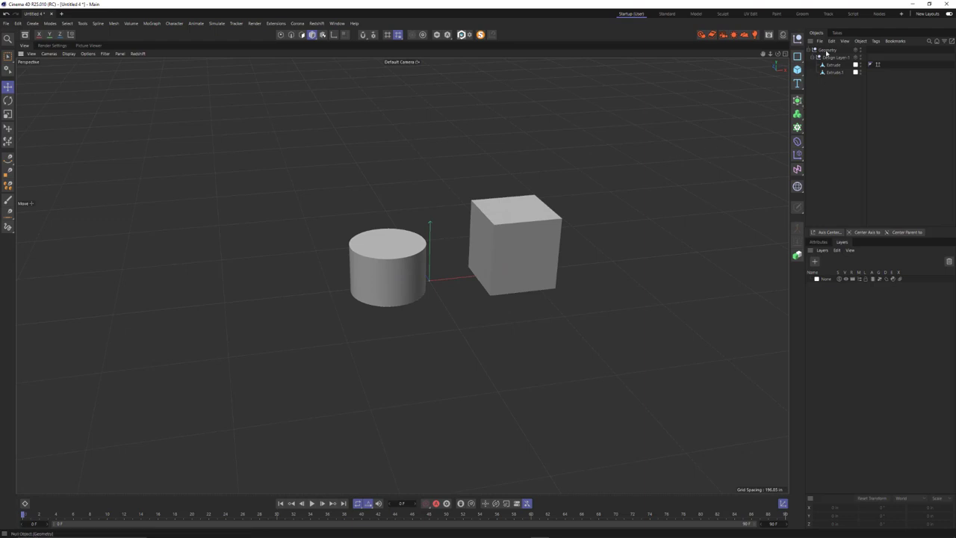
Delete the whole imported Geometry hierarchy from the project and switch back to Vectorworks
left_click_drag(813, 47, 826, 72)
key("Delete")
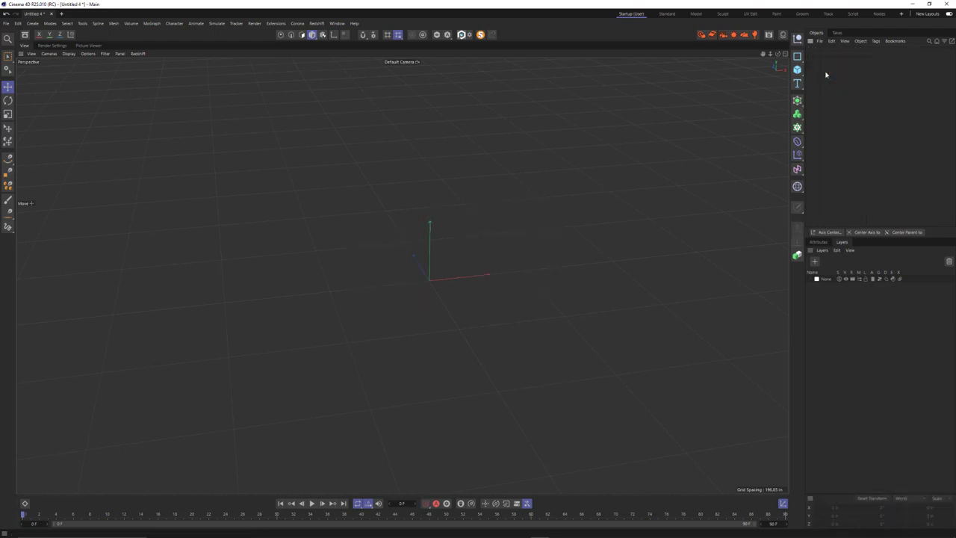
key("alt+Tab")
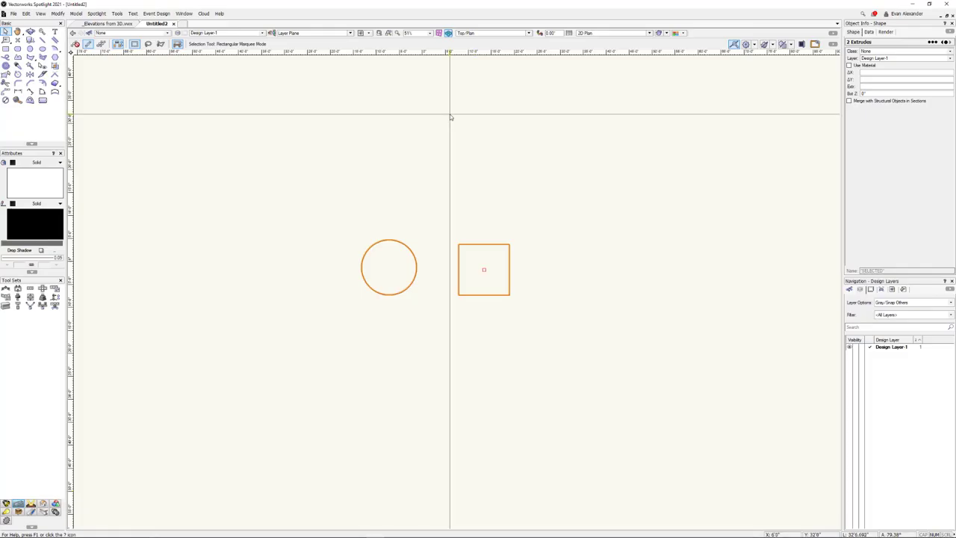
Rename the existing design layer Design Layer-1 as "EA layer 01"
scroll(449, 187, "down", 2)
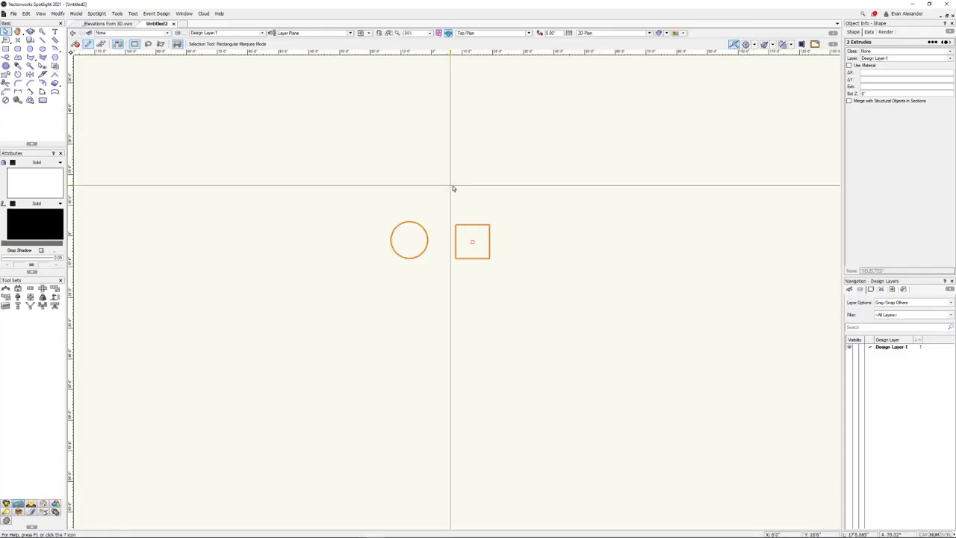
mouse_move(453, 187)
middle_mouse_down()
mouse_move(461, 186)
mouse_move(453, 197)
middle_mouse_up()
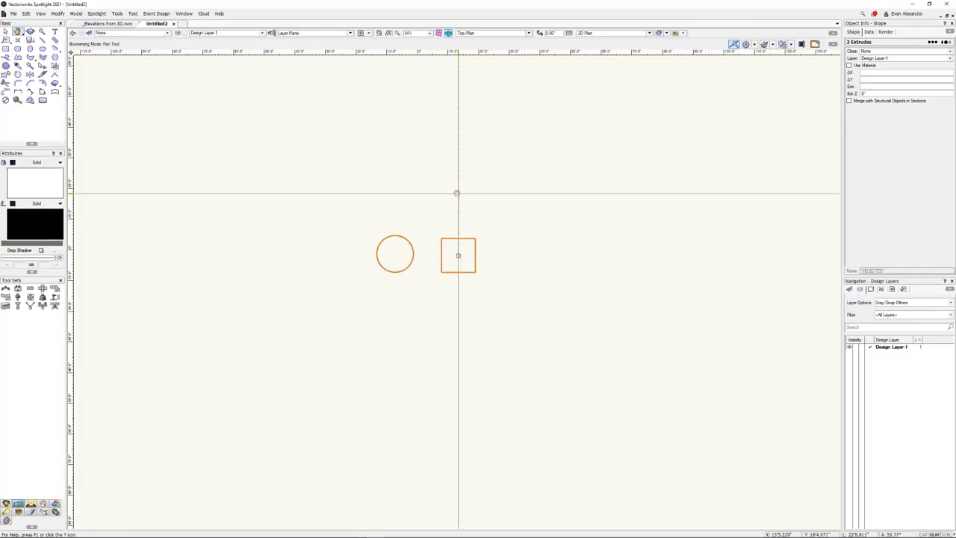
left_click(889, 348)
right_click(889, 348)
left_click(903, 361)
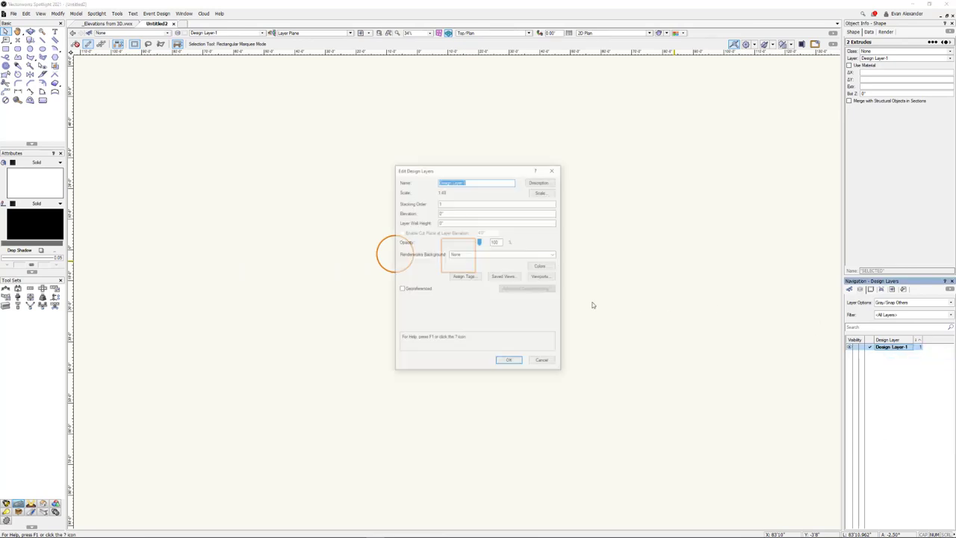
type("EA layer")
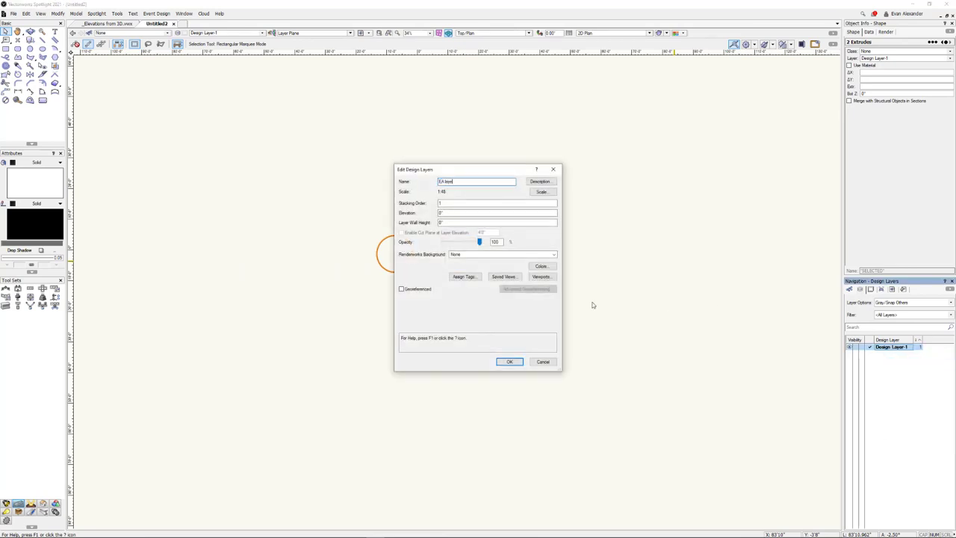
type(" 01")
key("Return")
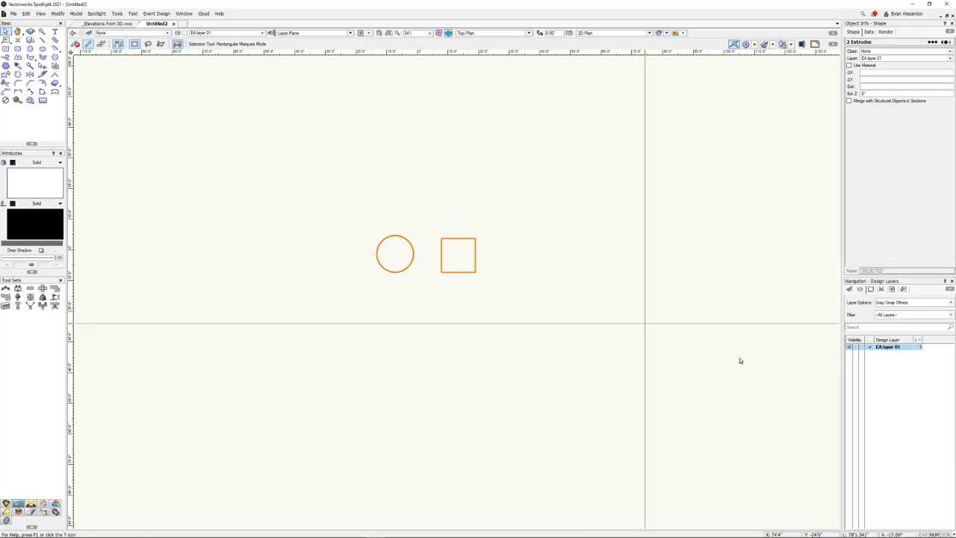
Create a new design layer named "Ea Layer 02"
right_click(906, 384)
left_click(911, 388)
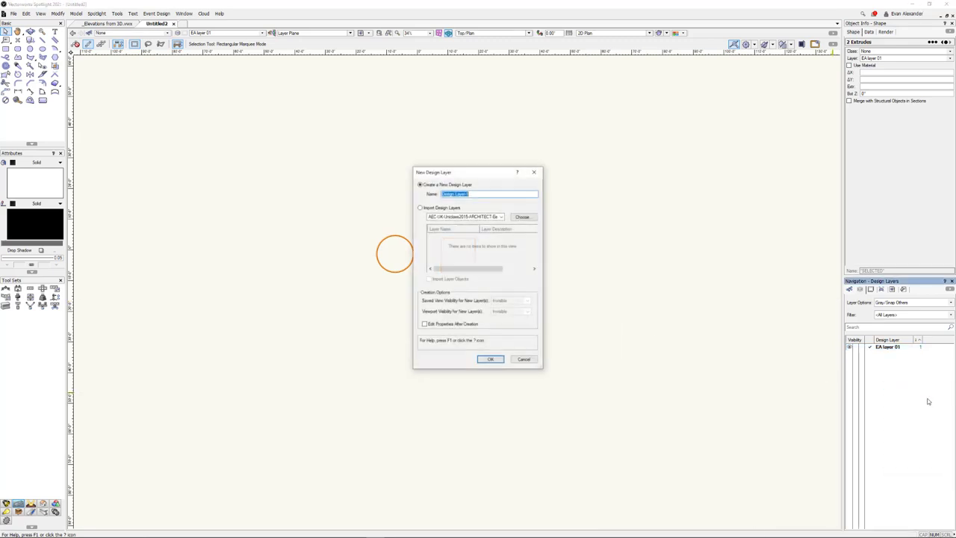
type("Ea Layer 02")
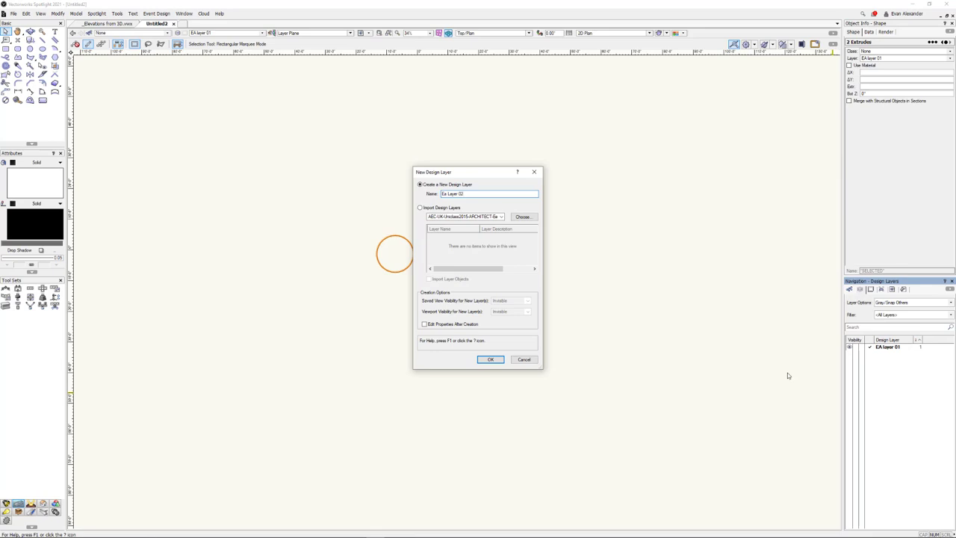
key("Return")
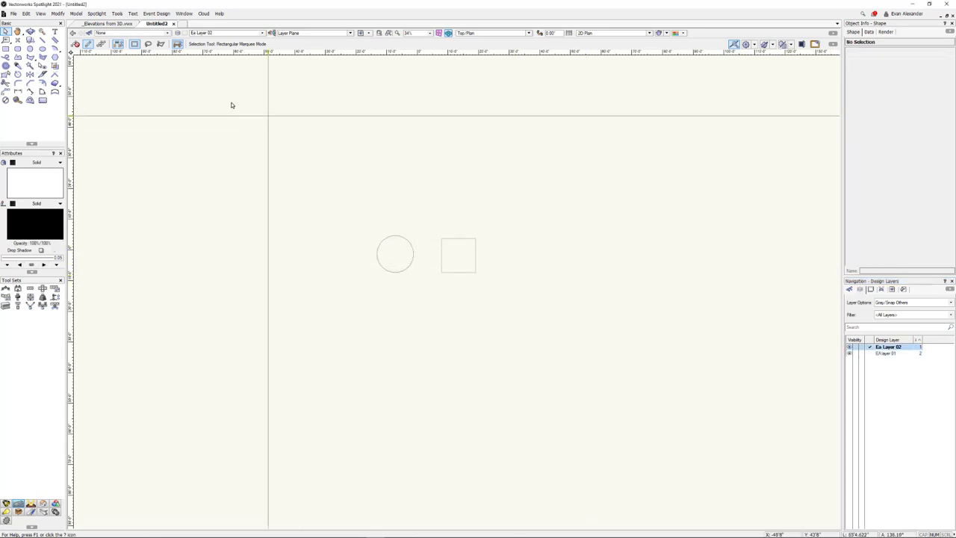
Draw a circle with a radius of about 7'4" up and left of the existing shapes, and extrude it 12'
left_click(30, 49)
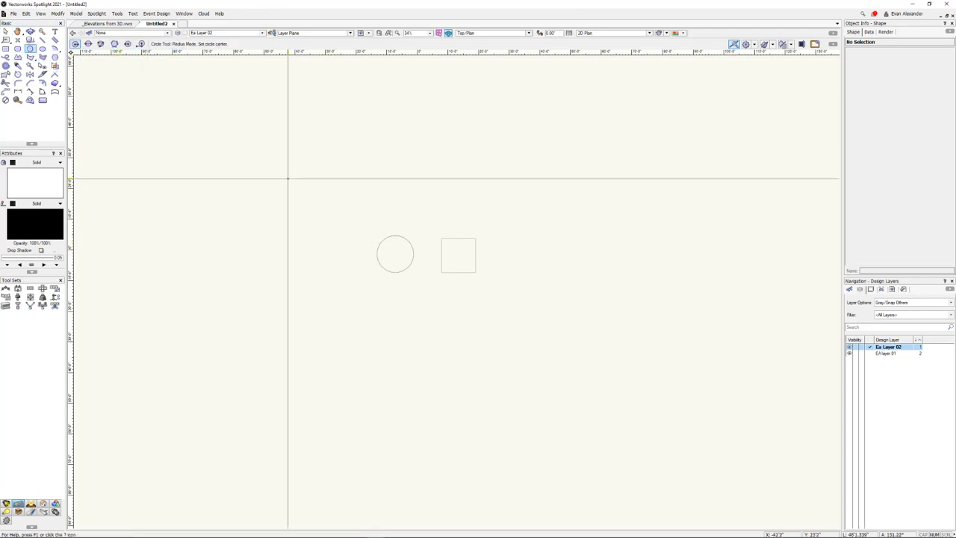
left_click(290, 178)
left_click(310, 167)
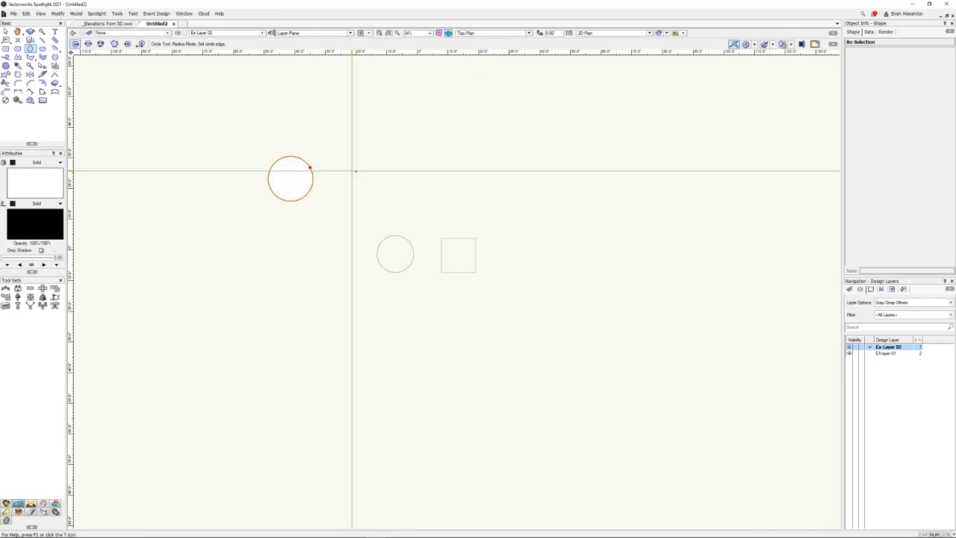
key("ctrl+e")
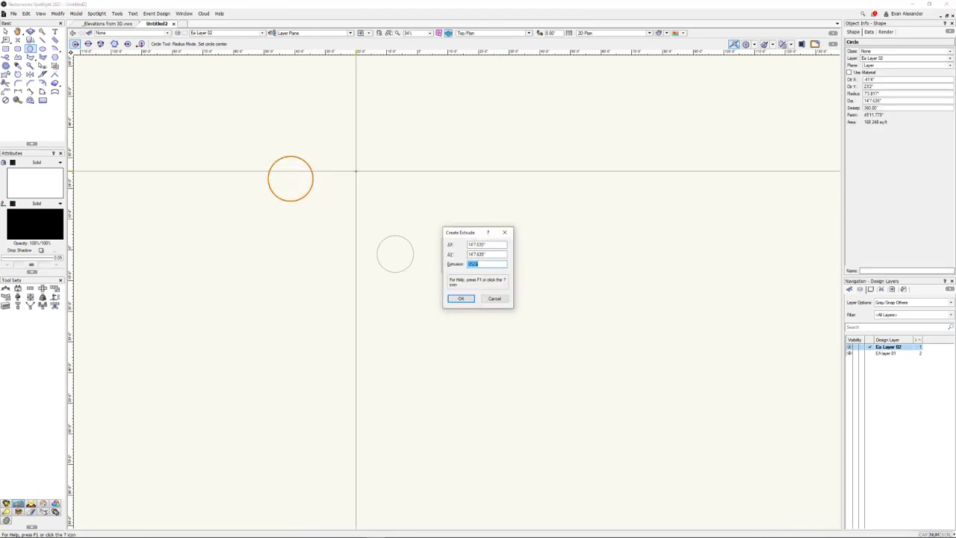
key("Return")
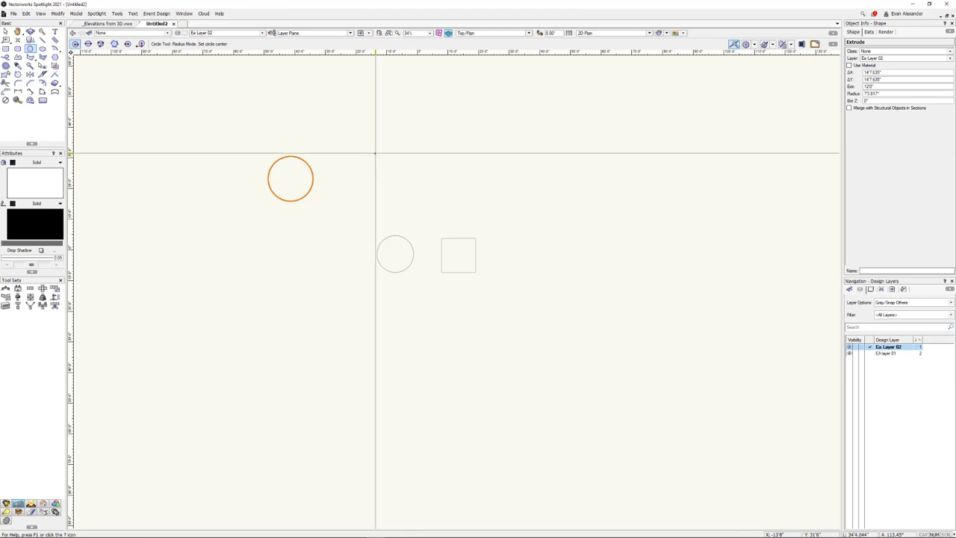
Copy the extruded circle twice, placing one copy beside it and one above to form a triangle of three cylinders
key("x")
left_click(311, 170)
left_click_drag(311, 170, 342, 123)
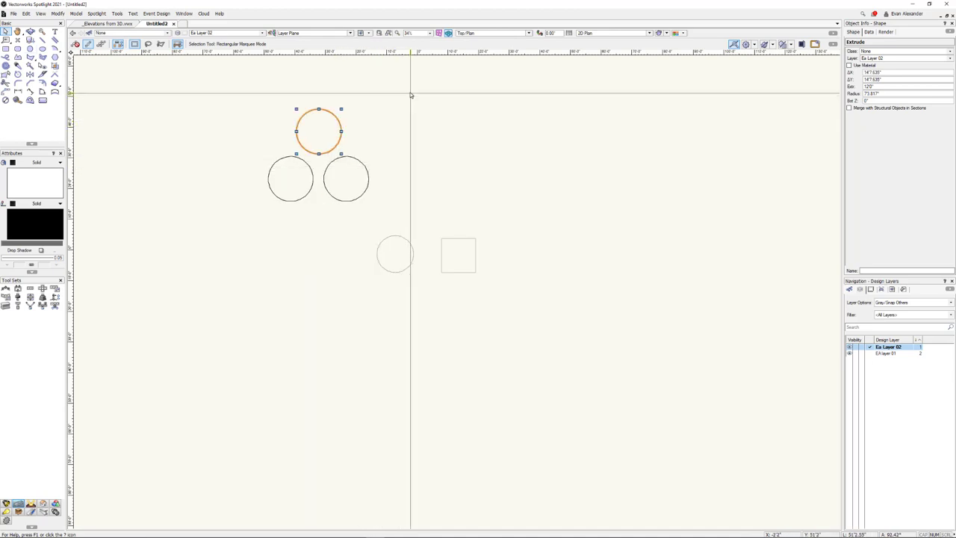
Group the three extruded circles and move the group slightly to the left
left_click_drag(411, 93, 241, 232)
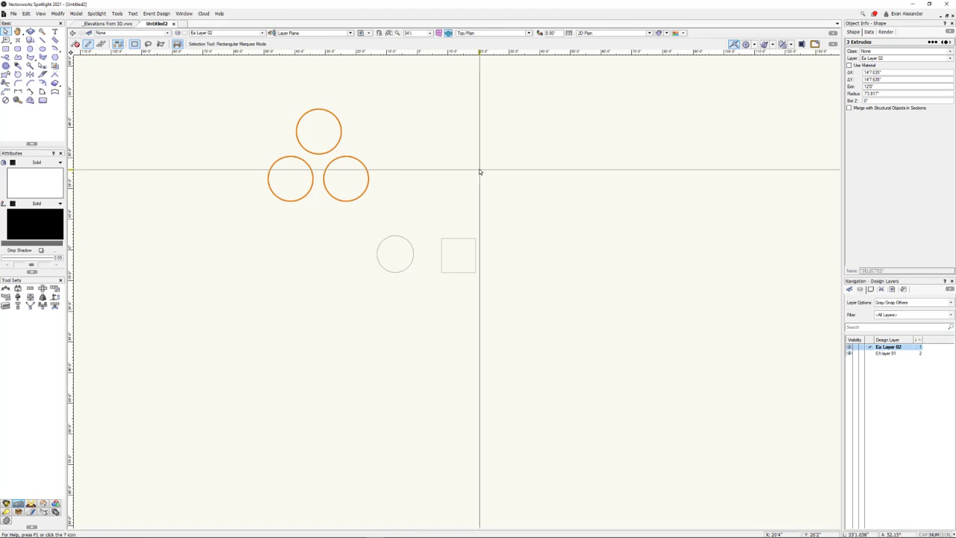
key("ctrl+g")
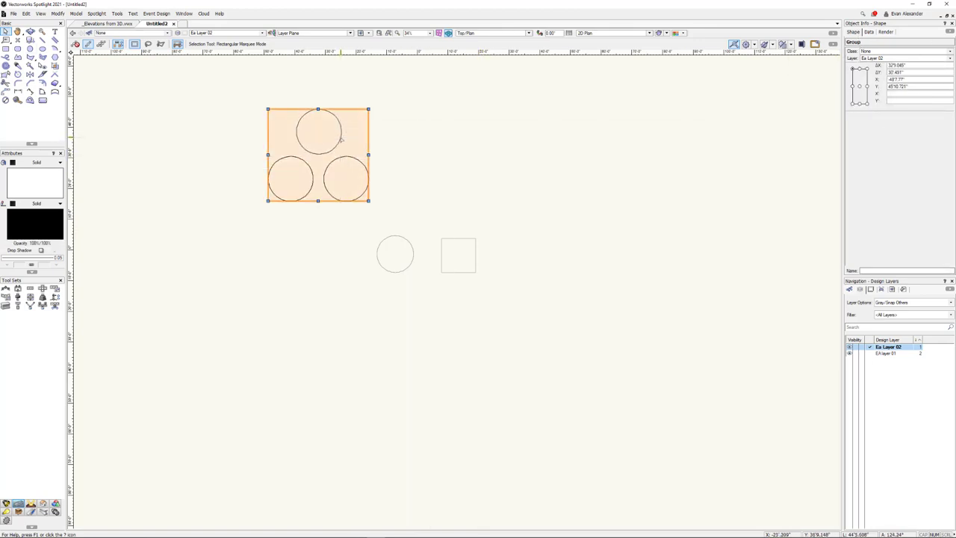
left_click_drag(337, 133, 326, 135)
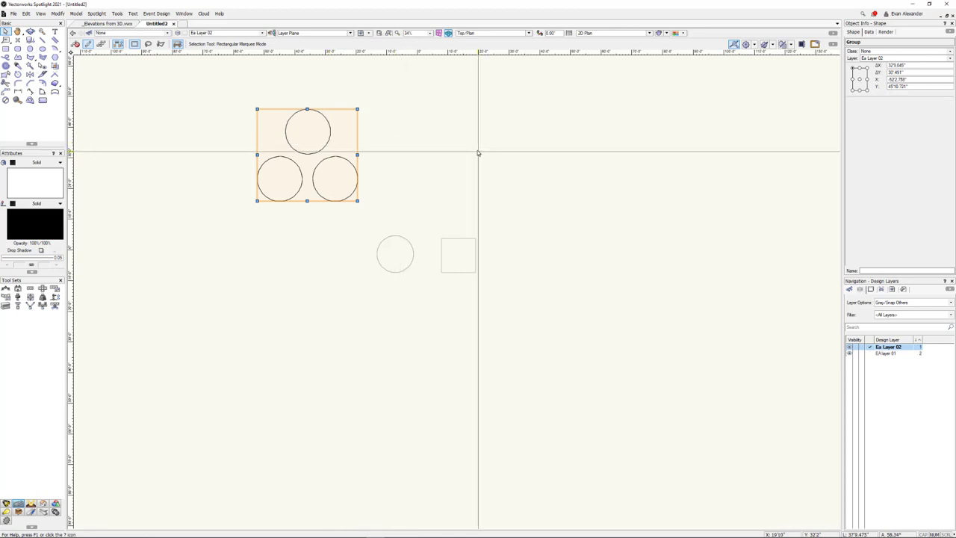
Draw a square of about 15'8" to the right of the circle group and extrude it 8'
key("4")
left_click_drag(477, 142, 515, 180)
key("ctrl+e")
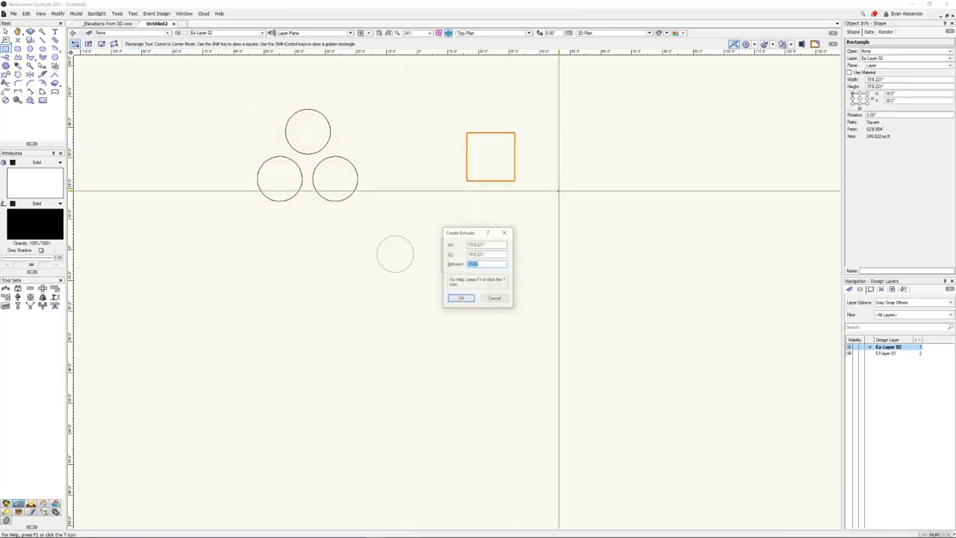
key("Return")
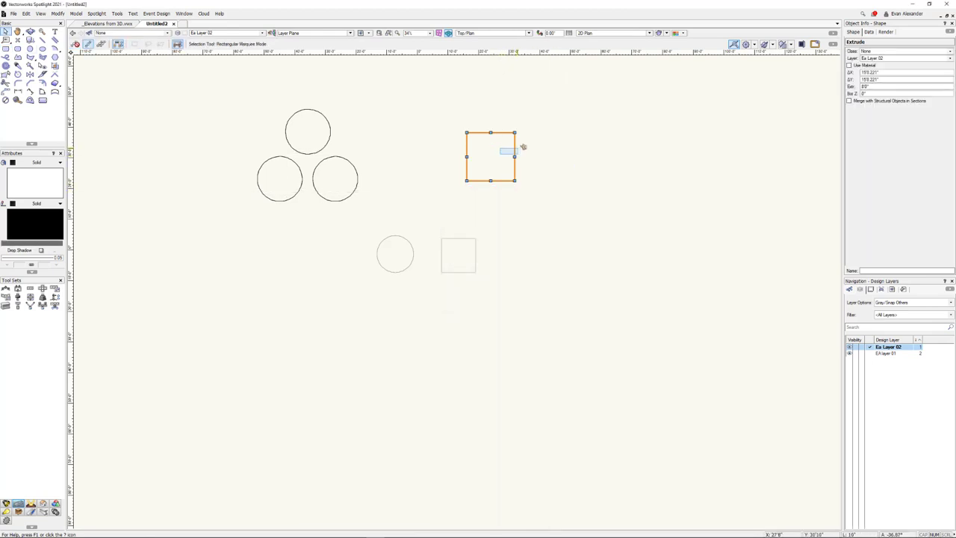
Duplicate the extruded square diagonally up and to the right so that the copy partly overlaps the original
key("x")
key("x")
left_click_drag(516, 145, 540, 133)
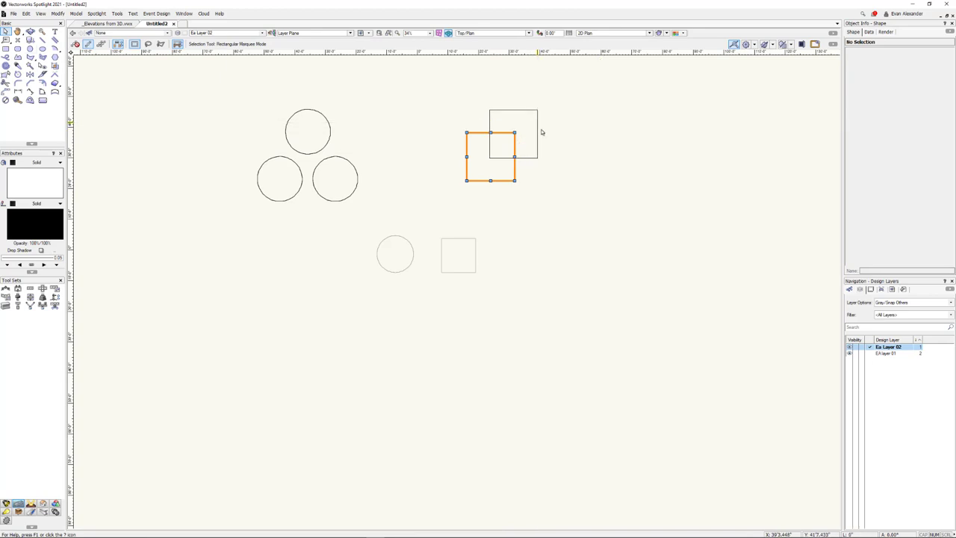
In the front view, nudge the copied square extrude up to a bottom Z of about 4'6", and return to Top/Plan
key("ctrl+1")
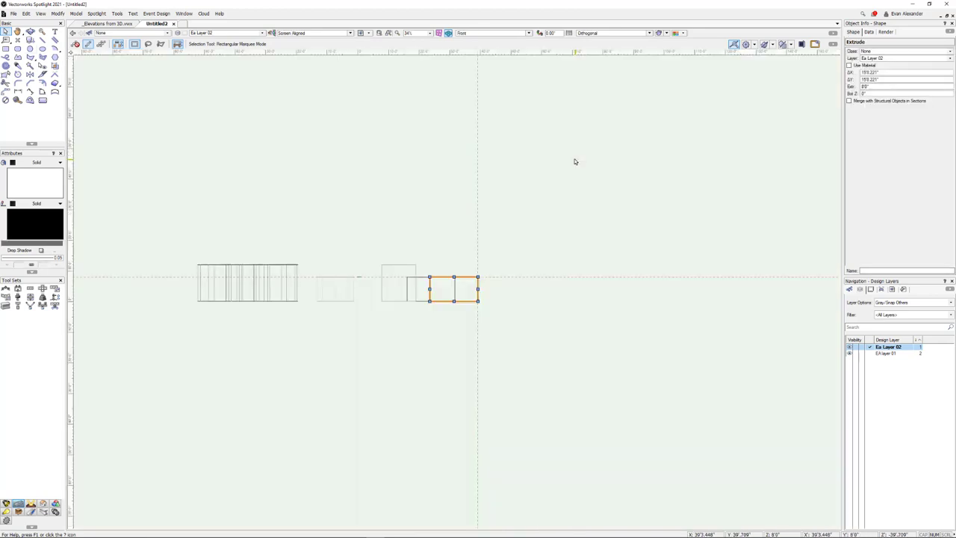
key("shift+Up")
key("shift+Up")
key("shift+Up")
key("shift+Up")
key("shift+Up")
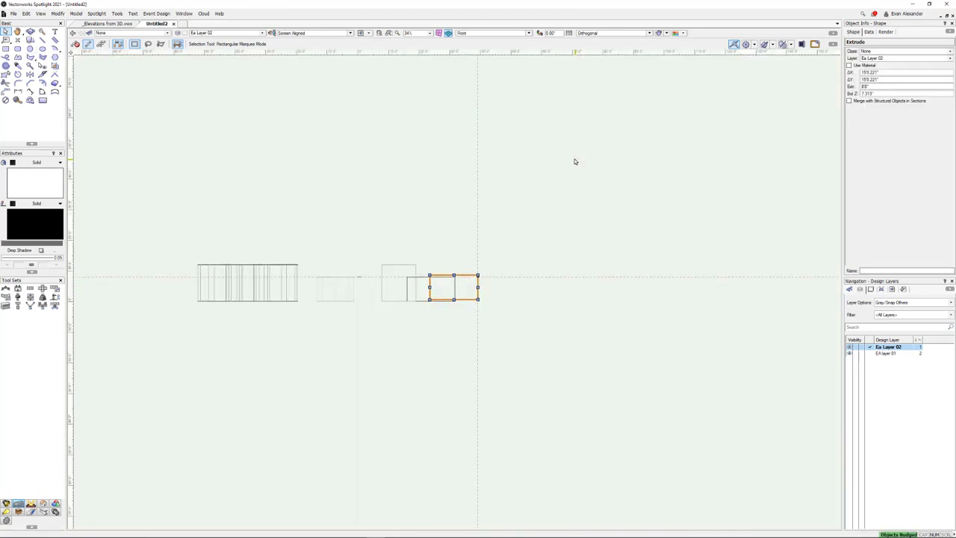
key("shift+Up")
key("shift+Up")
key("shift+Up")
key("shift+Up")
key("F5")
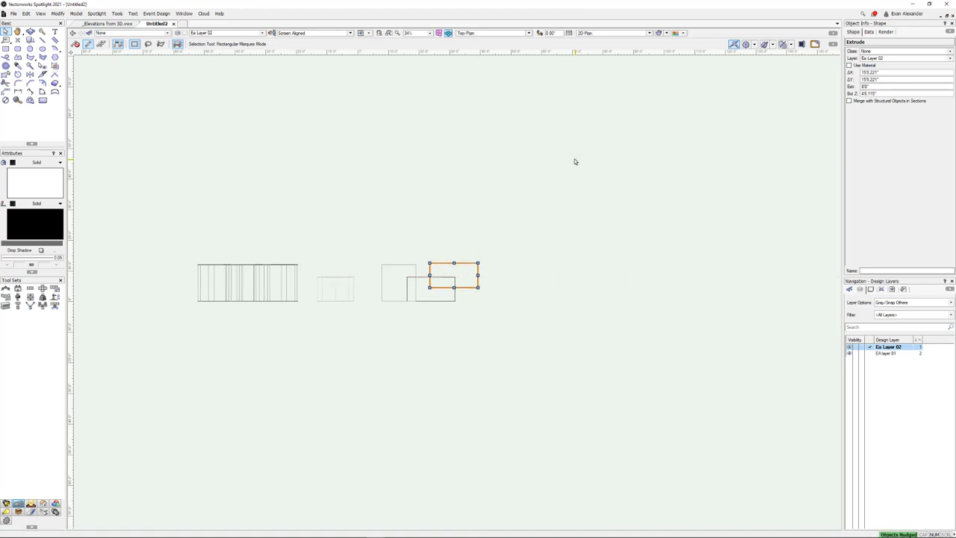
Create a symbol named "EA symbol 01" from the two overlapping square extrudes and store it in the Untitled2 destination folder
left_click_drag(576, 214, 416, 359)
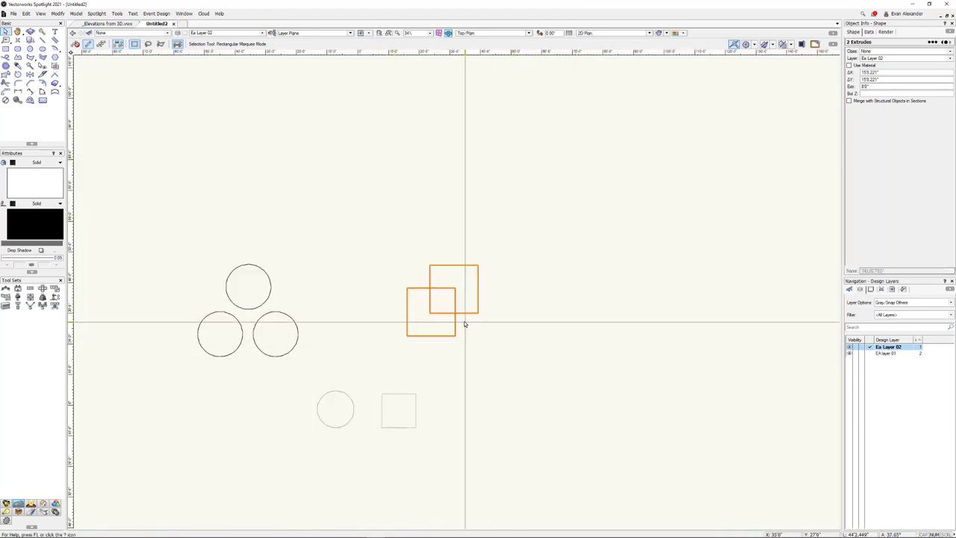
left_click(58, 13)
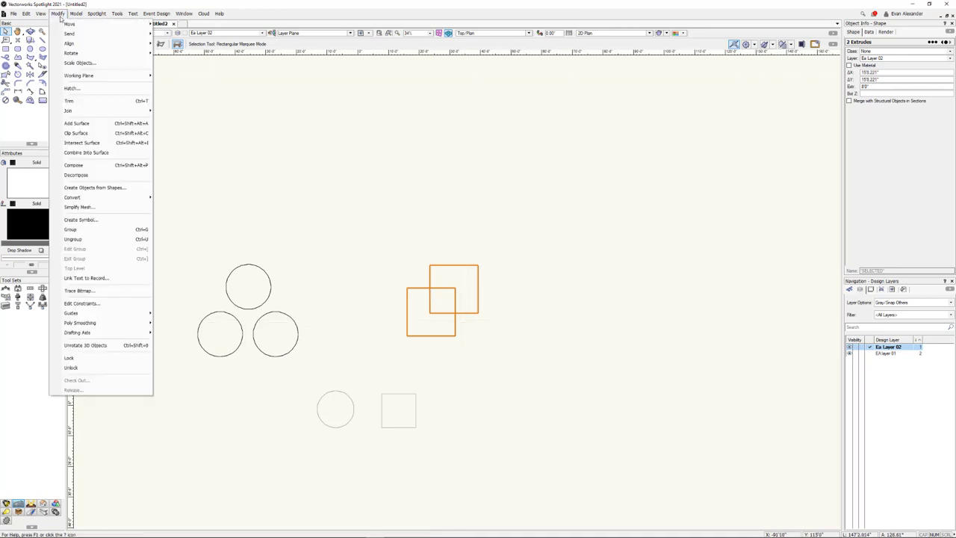
left_click(80, 220)
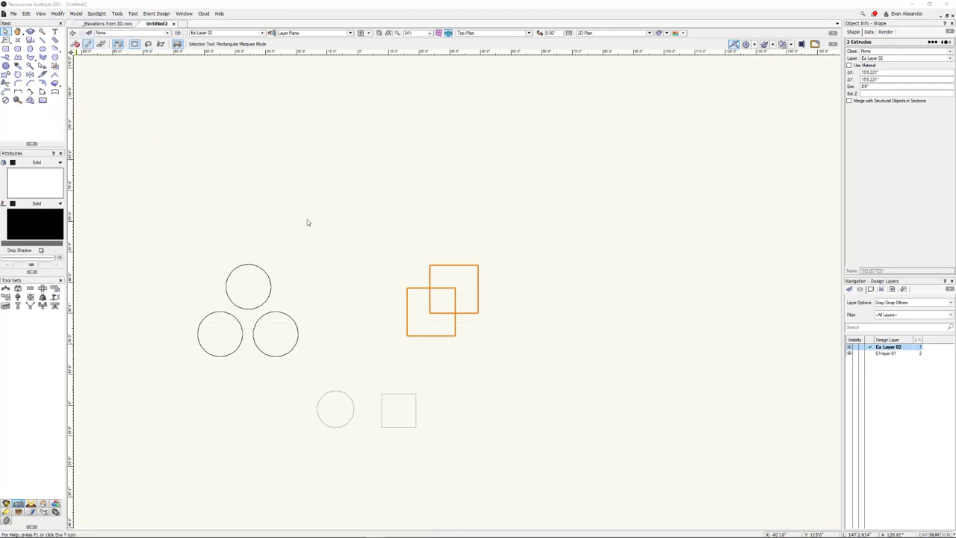
type("EA")
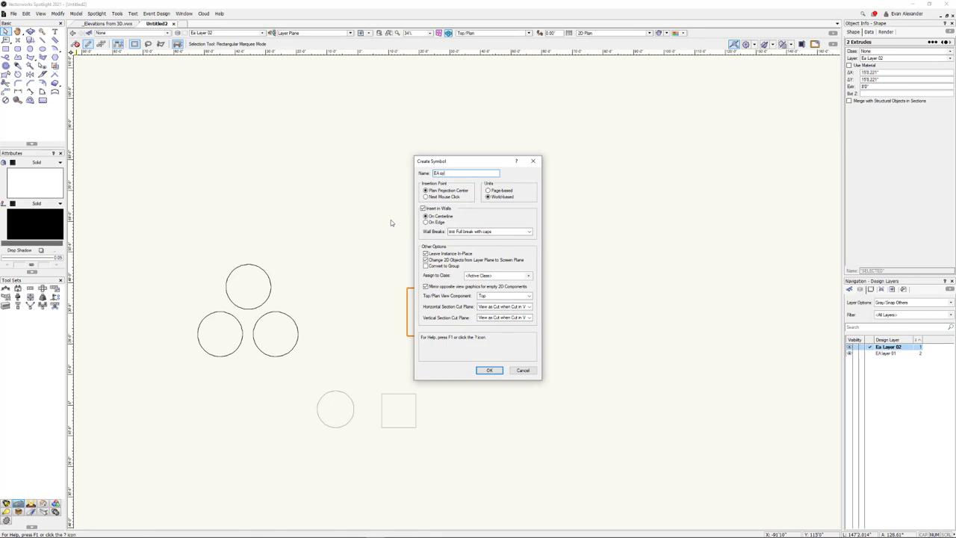
type(" symbol 01")
left_click(499, 373)
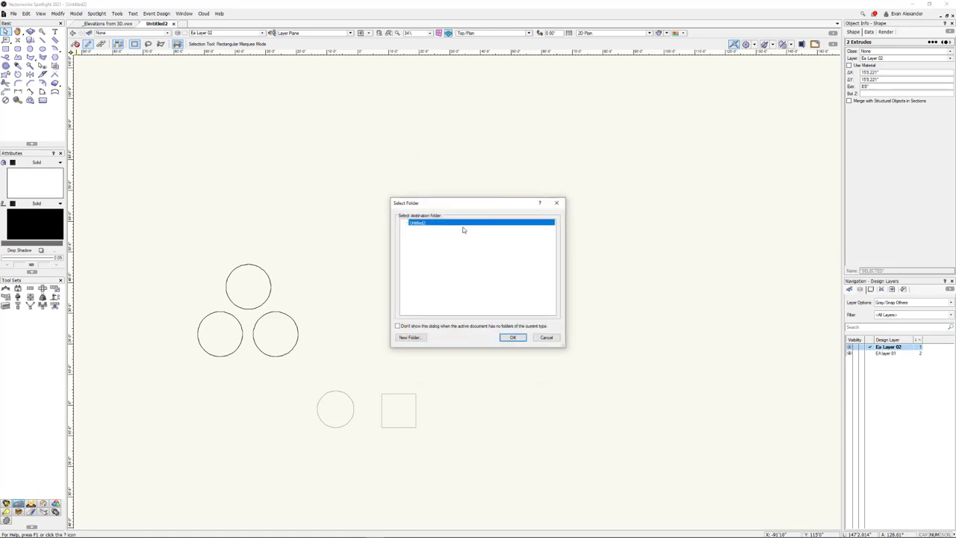
left_click(513, 337)
Compare which objects belong to EA layer 01 and Ea Layer 02, deselect everything, and finish with Ea Layer 02 active
mouse_move(550, 327)
middle_mouse_down()
mouse_move(557, 288)
mouse_move(587, 258)
middle_mouse_up()
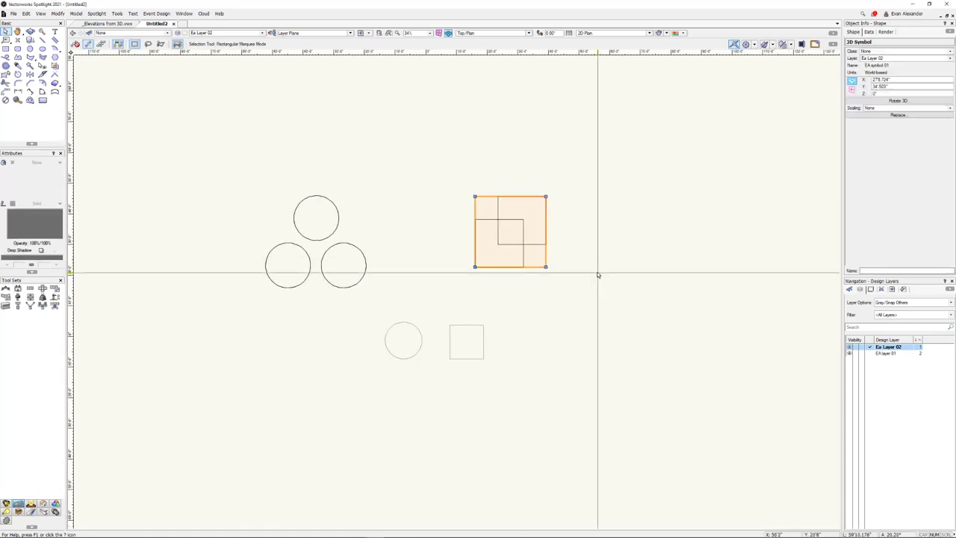
left_click(873, 354)
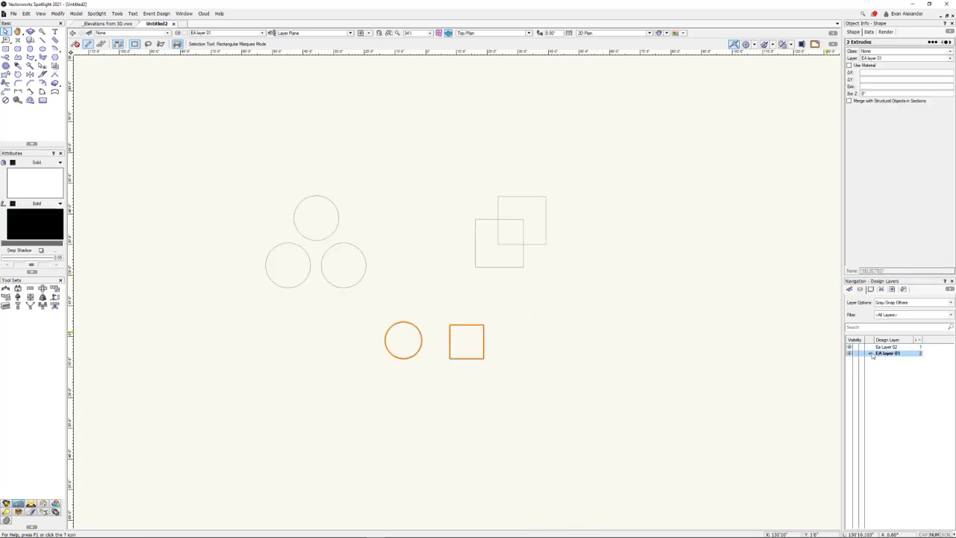
left_click(871, 347)
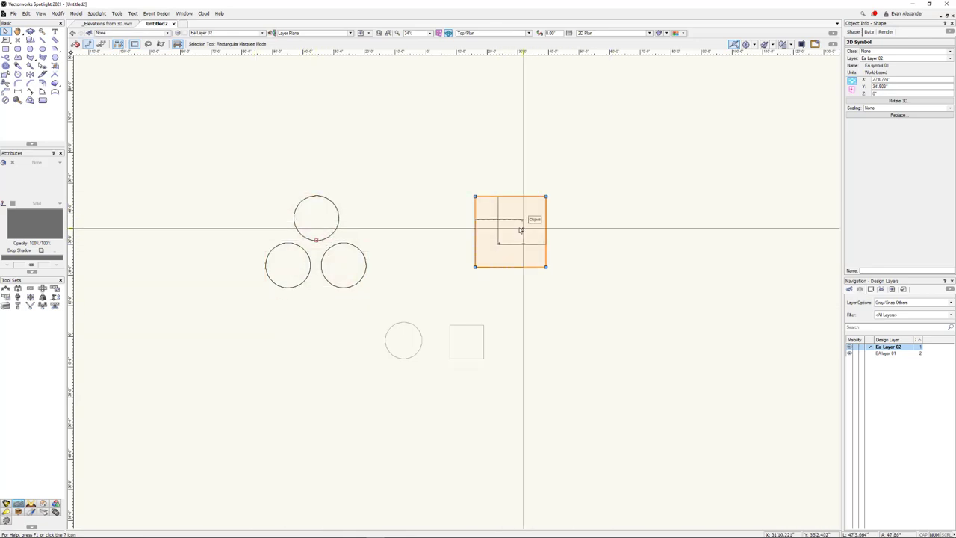
left_click(591, 246)
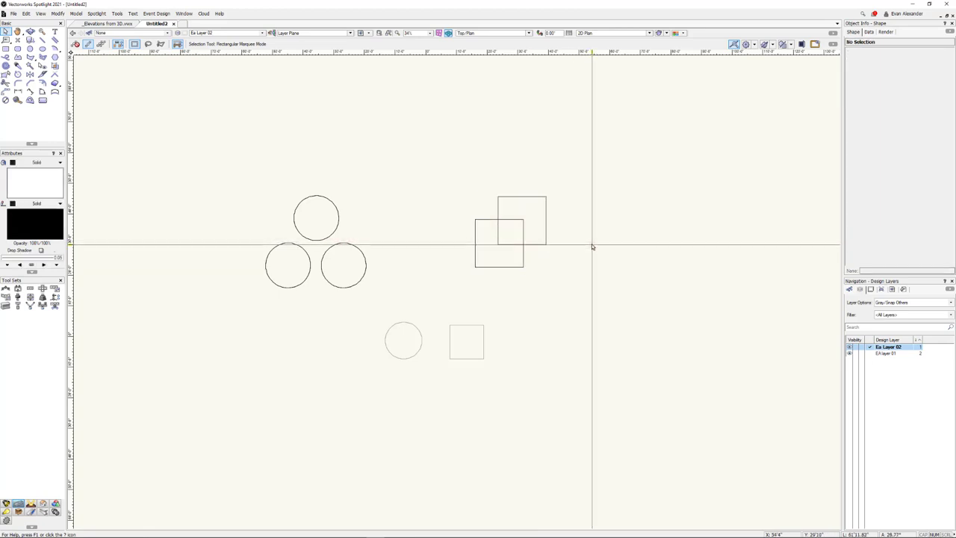
left_click(885, 353)
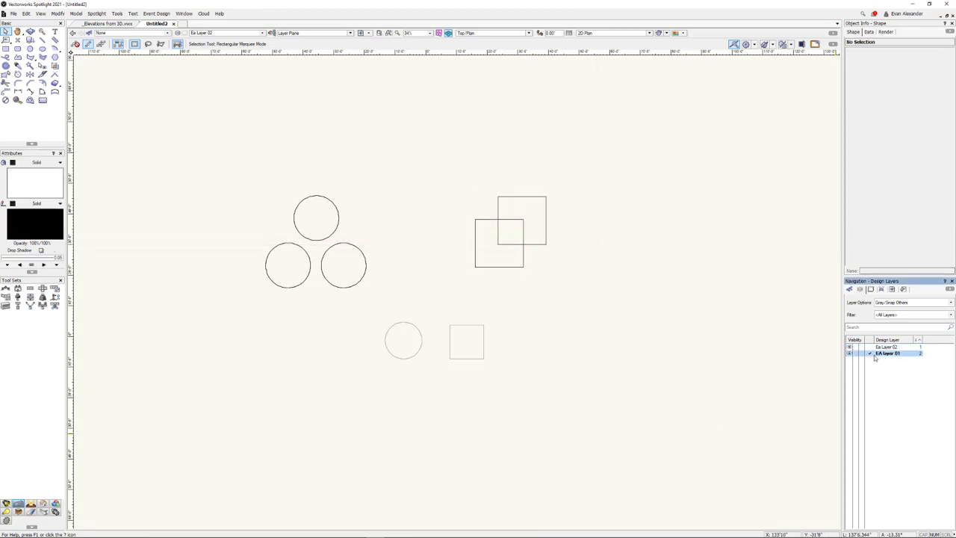
left_click(851, 347)
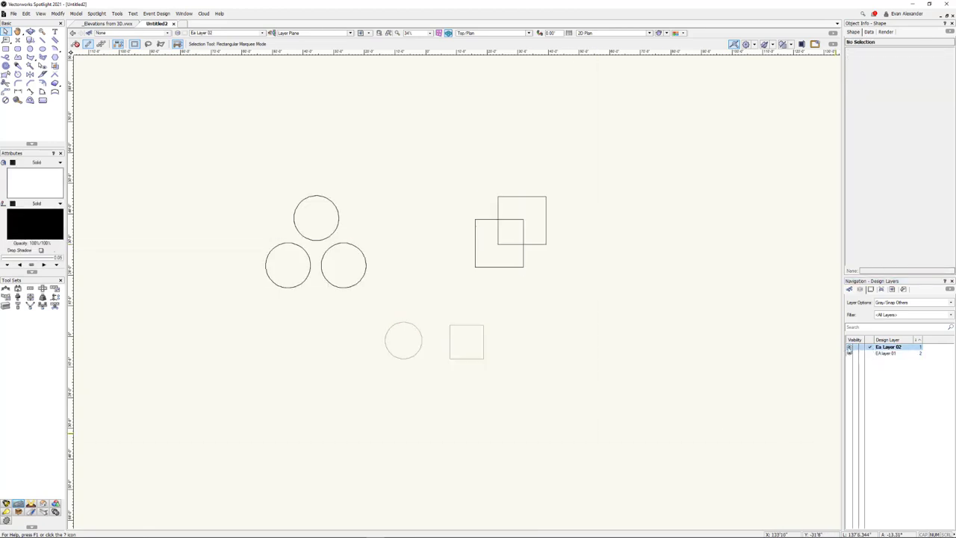
Export all visible objects on all layers as a Cinema 4D file named "Test 03", including geometry with native Vectorworks organization
right_click(590, 221)
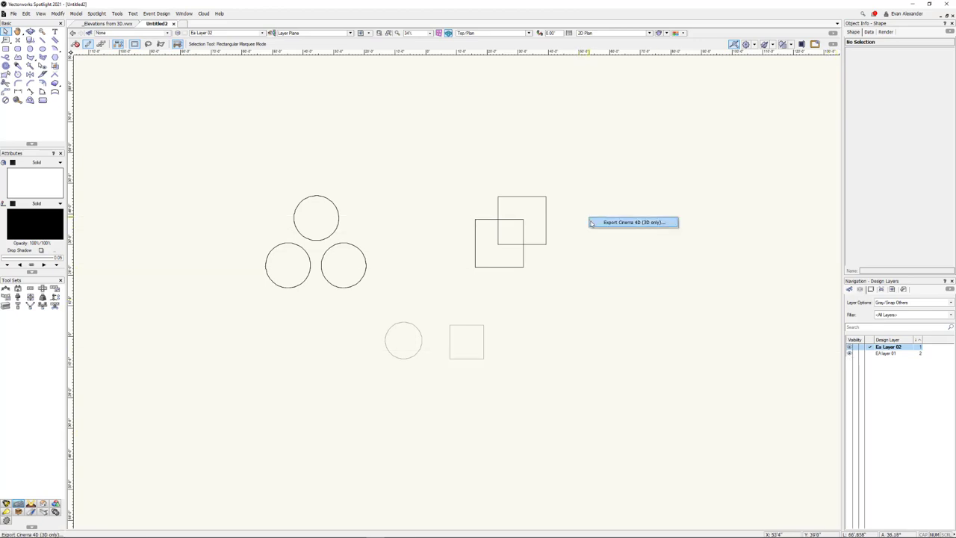
left_click(627, 223)
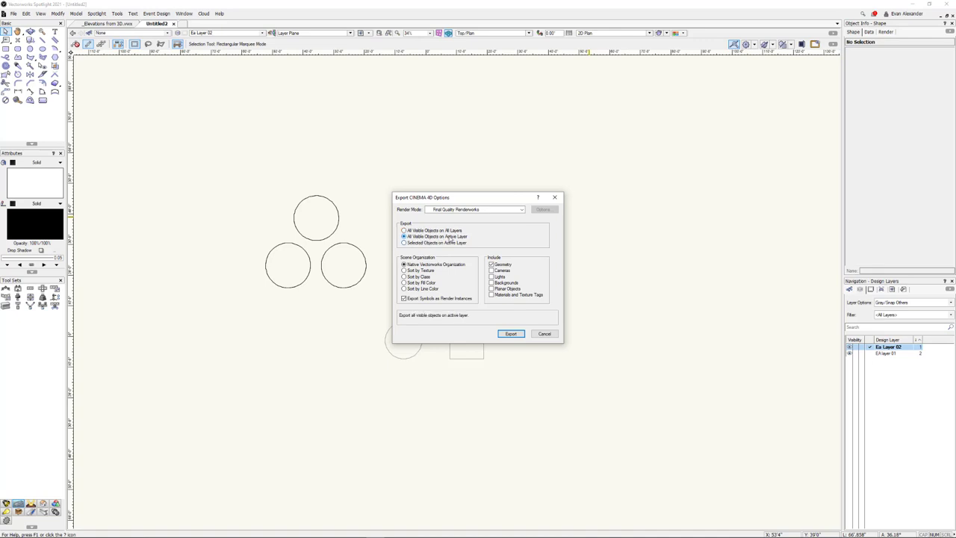
left_click_drag(505, 196, 603, 138)
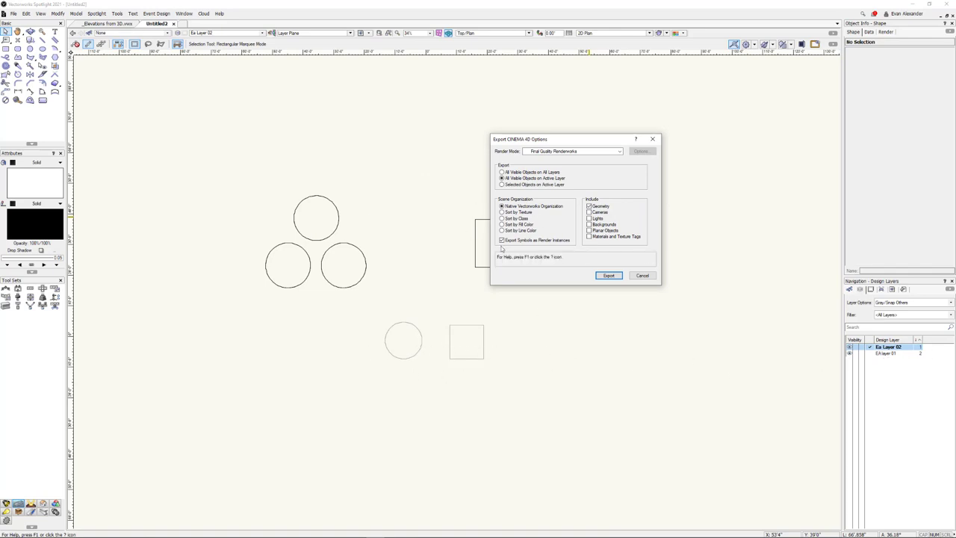
left_click(509, 173)
left_click_drag(574, 139, 521, 137)
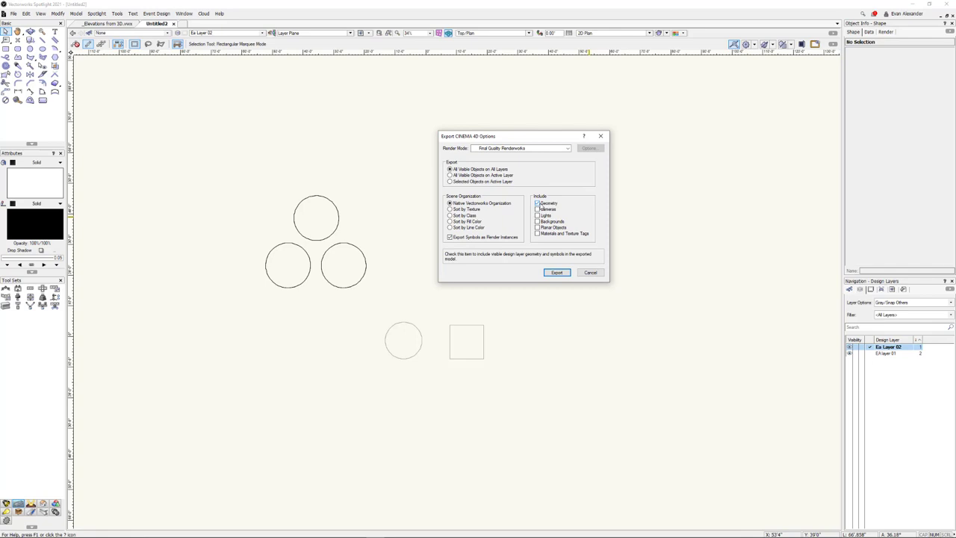
left_click(556, 272)
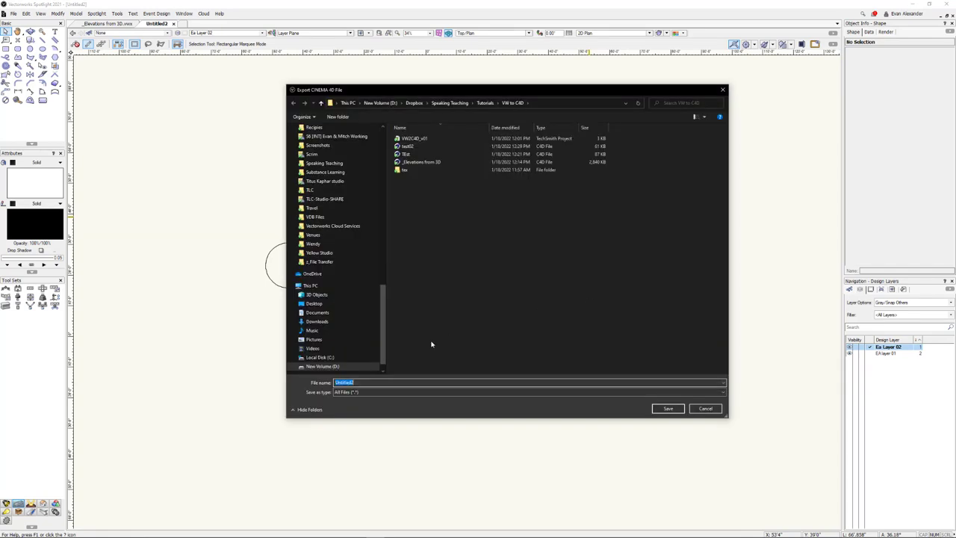
type("Test 03")
key("Return")
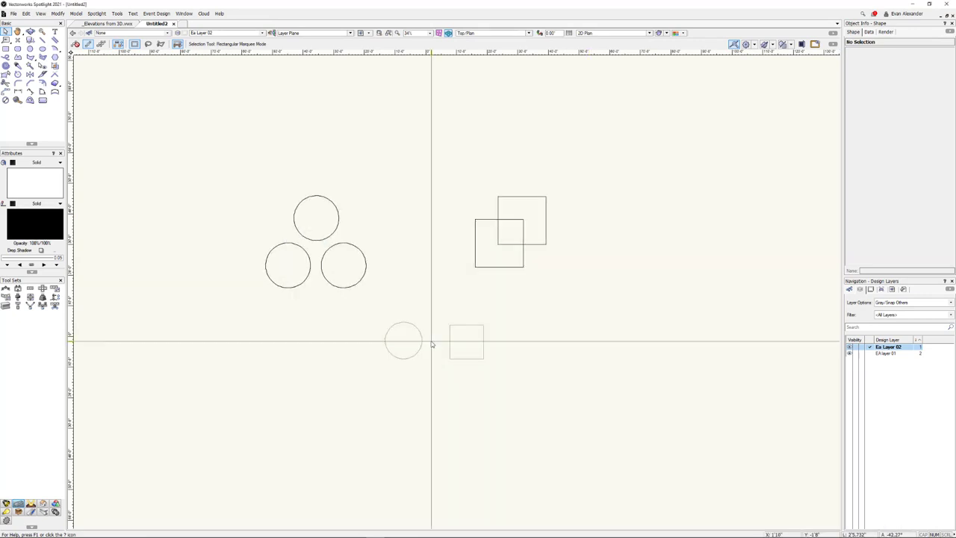
Switch to Cinema 4D and merge the exported Test 03 file into the current project, including its geometry
key("alt+Tab")
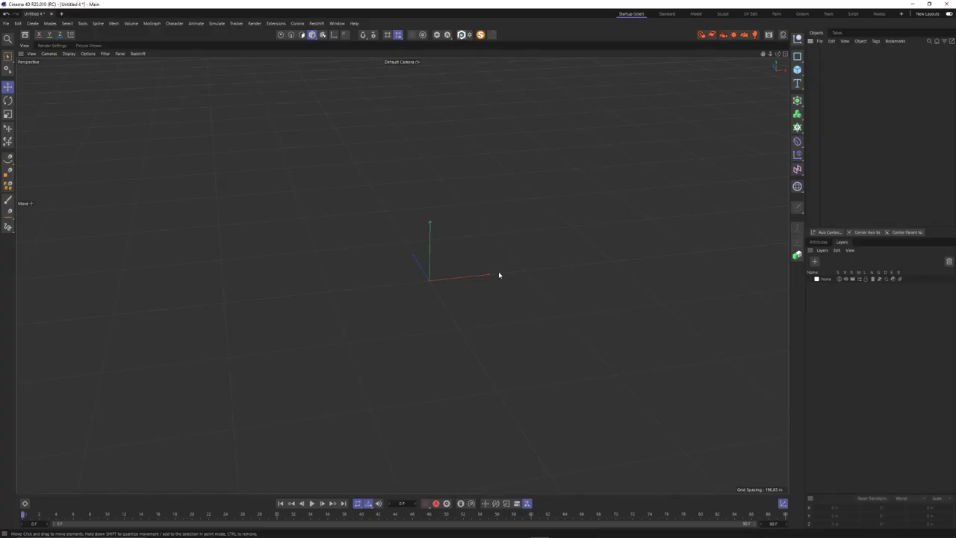
left_click(6, 23)
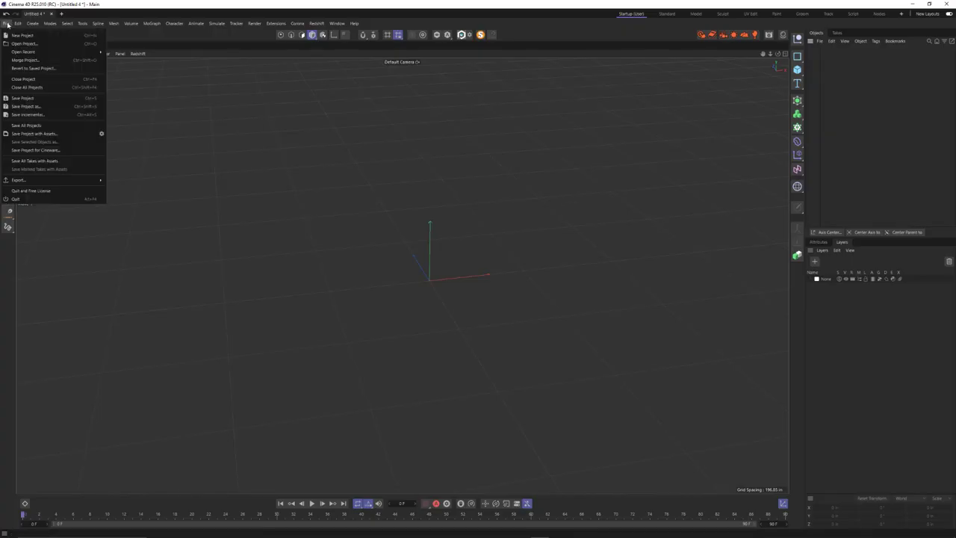
left_click(22, 65)
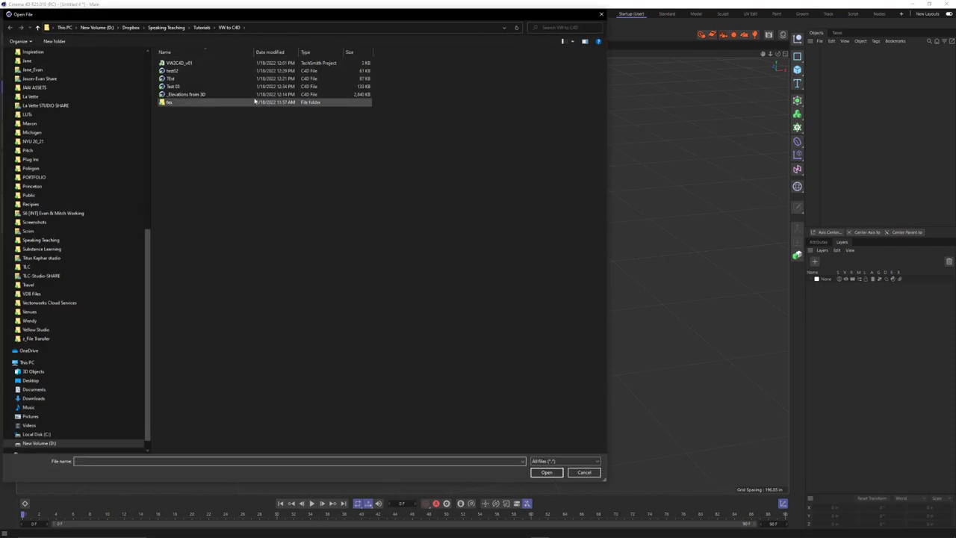
left_click(178, 88)
double_click(178, 88)
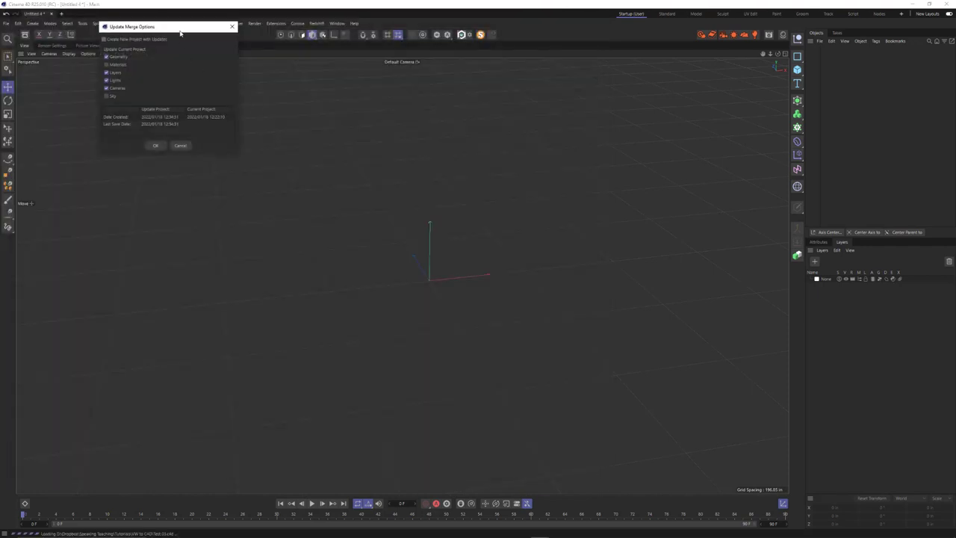
left_click_drag(183, 28, 541, 170)
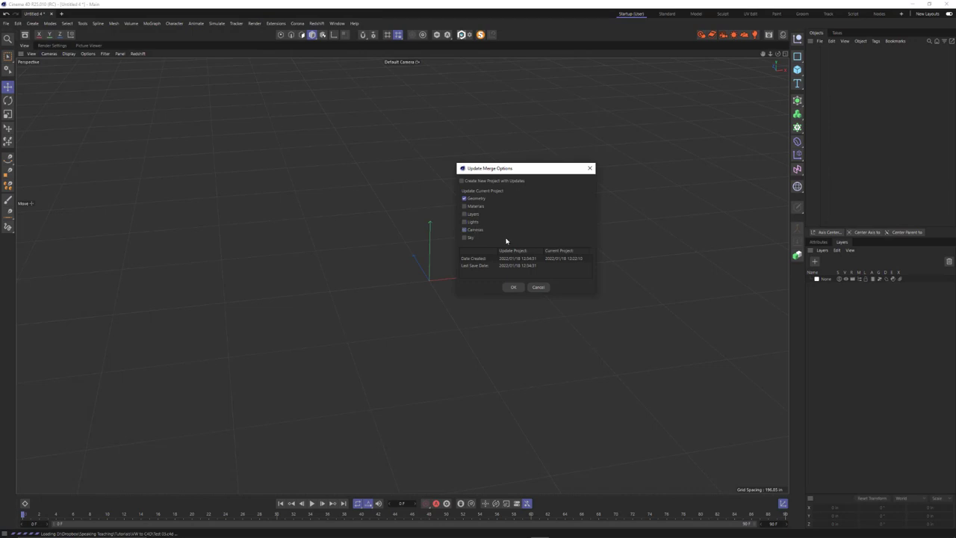
left_click(513, 287)
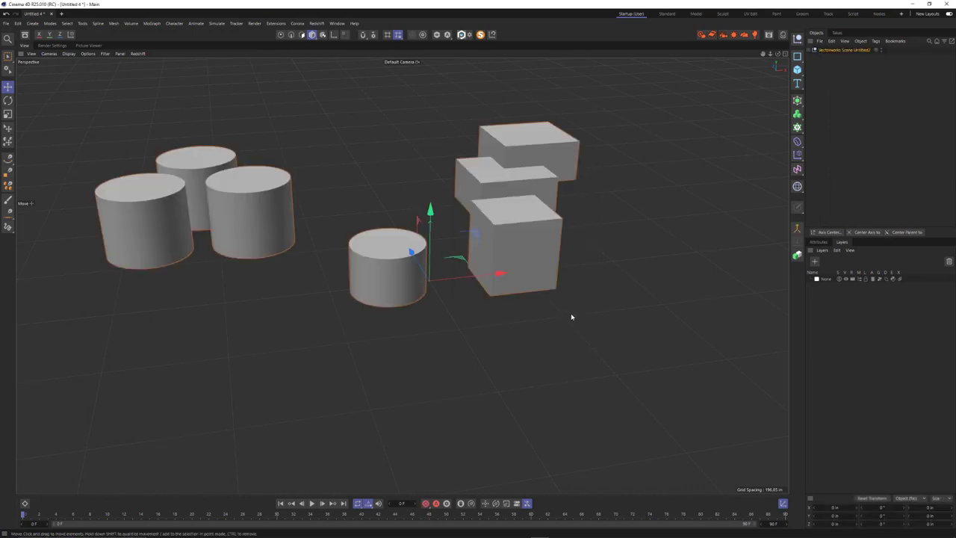
Expand the merged Vectorworks scene's Geometry null and examine the objects under EA layer 01 and Ea Layer 02
mouse_move(341, 251)
left_mouse_down("alt")
mouse_move(396, 247)
mouse_move(436, 269)
mouse_move(354, 260)
left_mouse_up("alt")
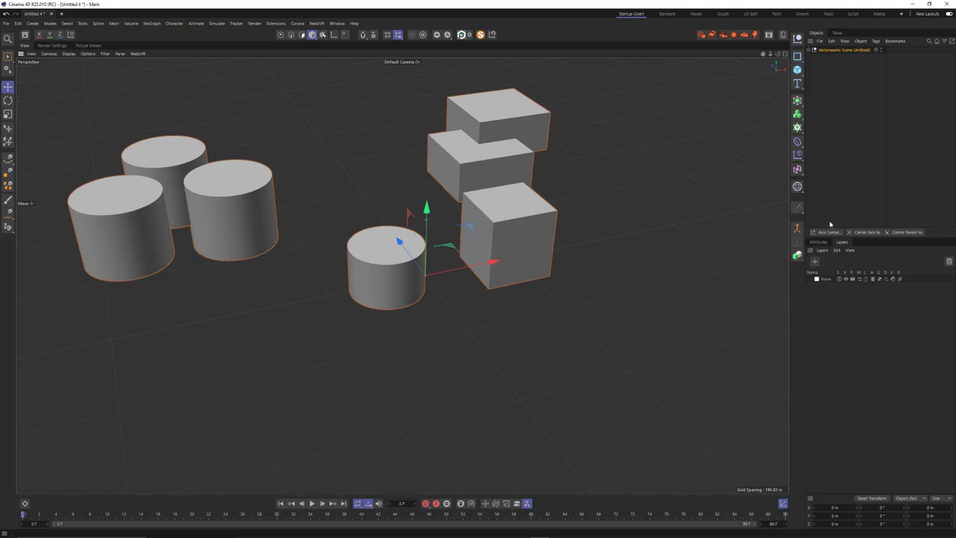
left_click(819, 241)
left_click(812, 50)
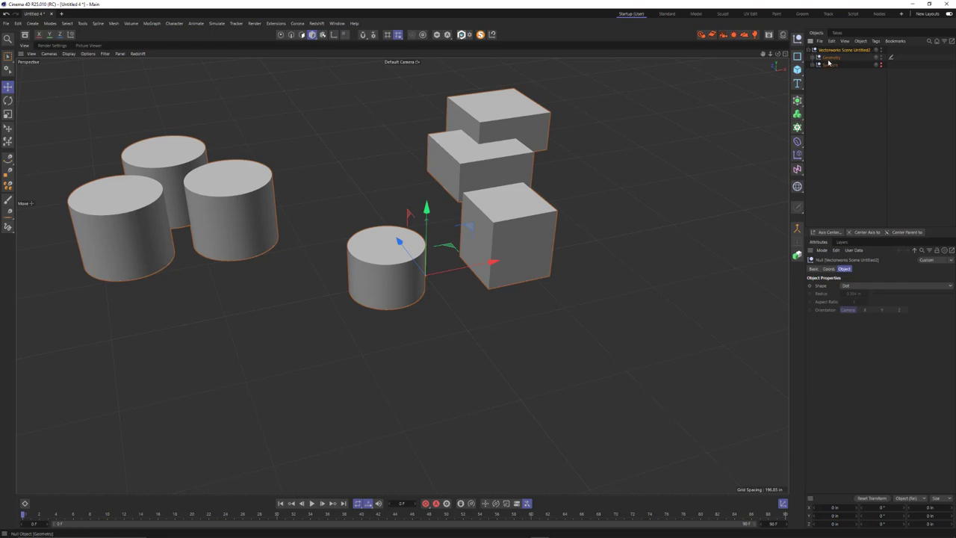
left_click(812, 57)
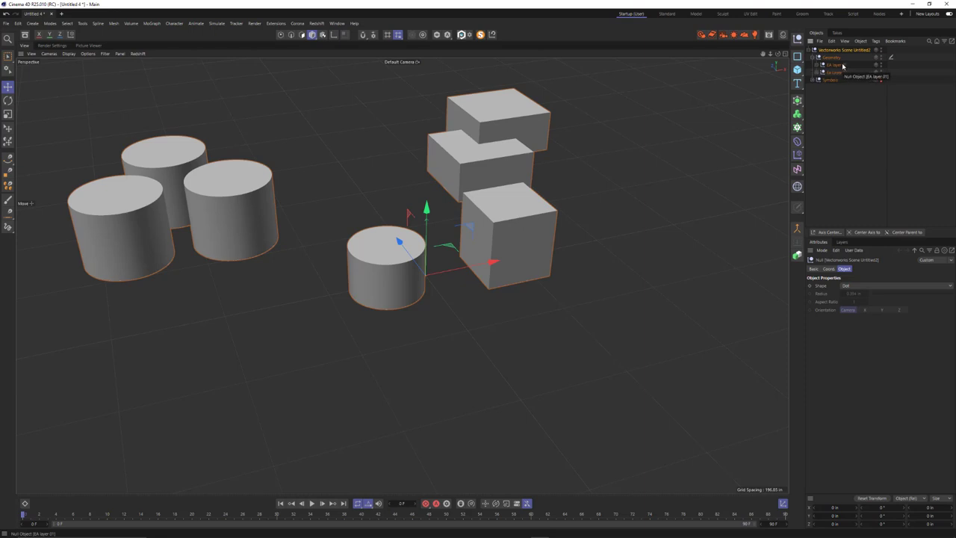
left_click(818, 65)
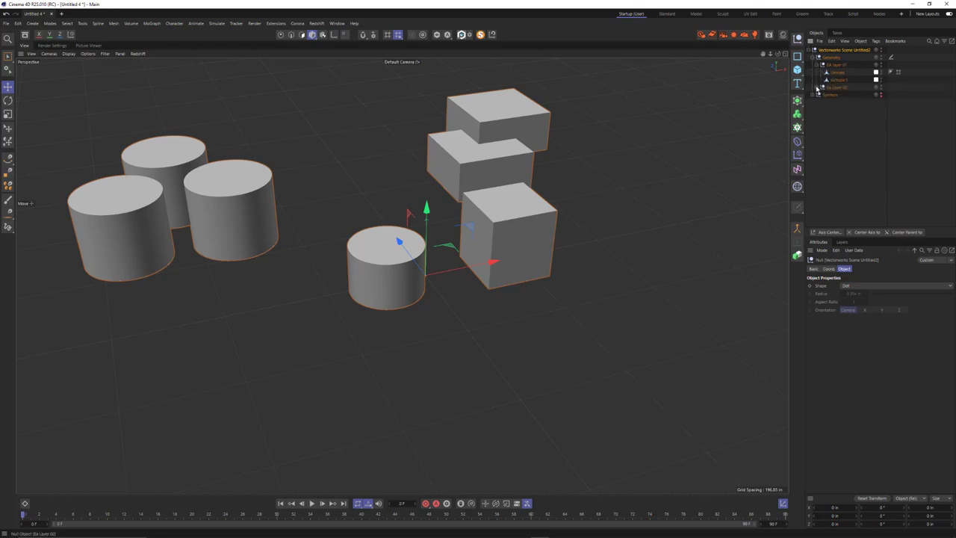
left_click(818, 88)
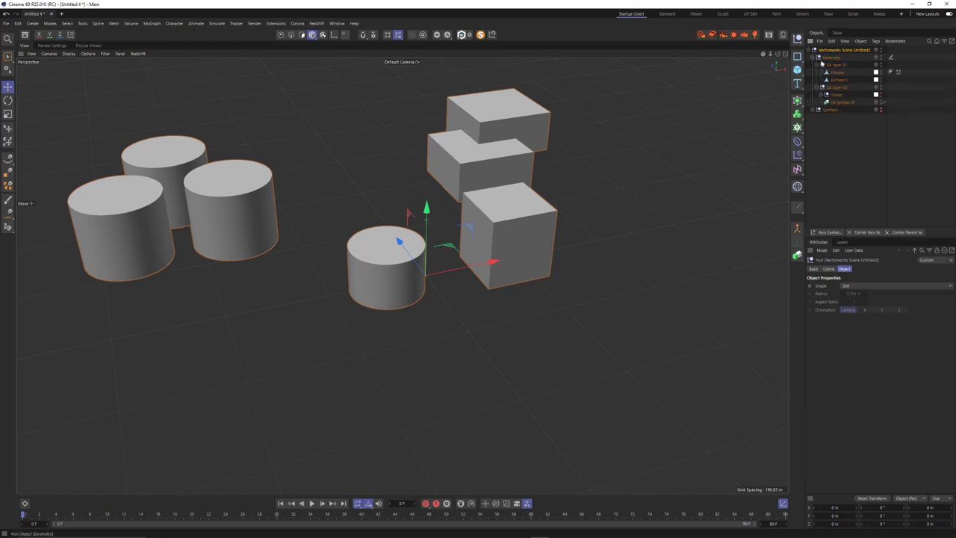
left_click(821, 64)
left_click(818, 73)
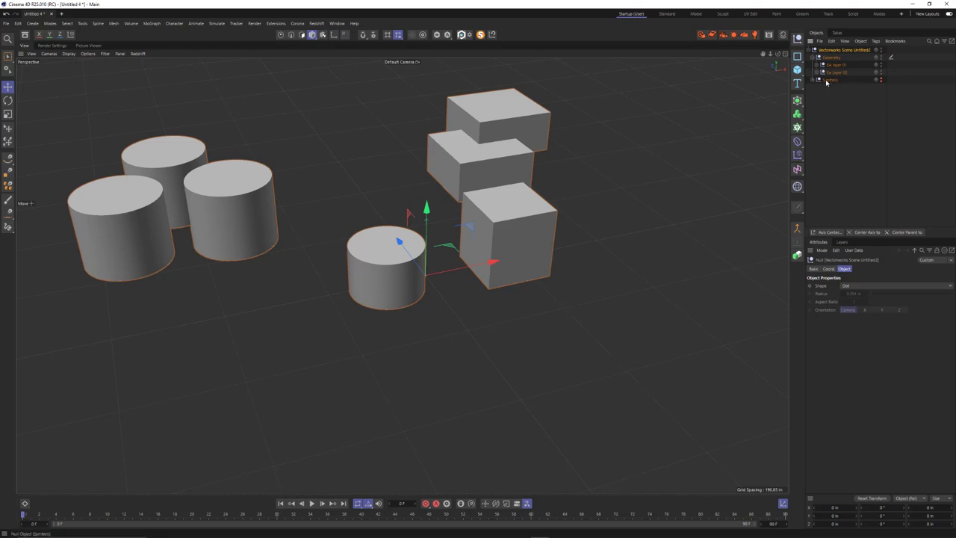
Inspect the contents of the Symbols null and collapse both the Symbols and Geometry hierarchies
left_click(812, 80)
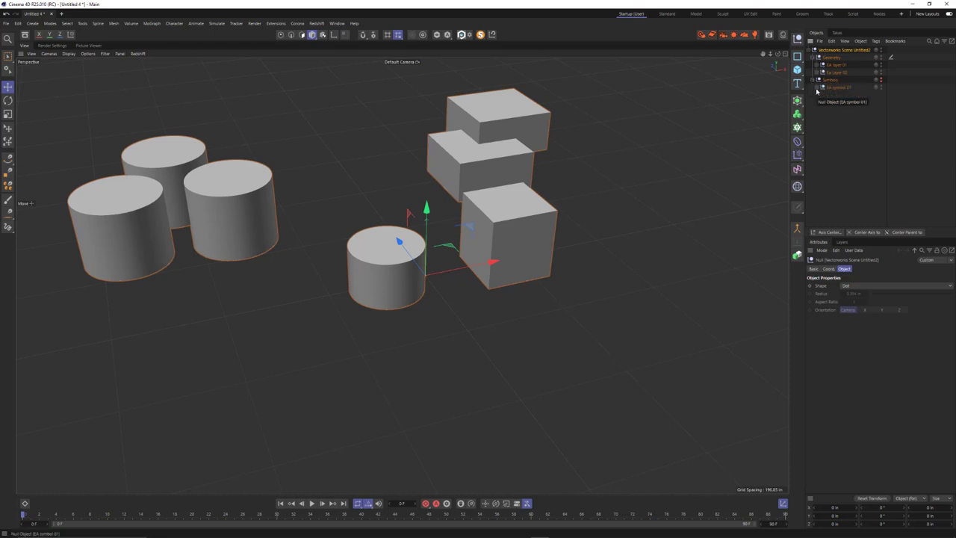
left_click(812, 80)
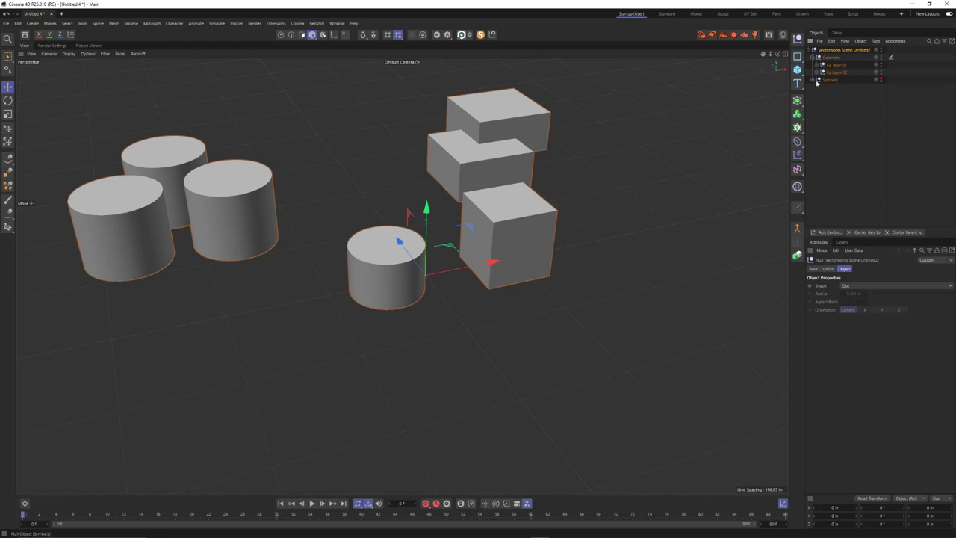
left_click(812, 57)
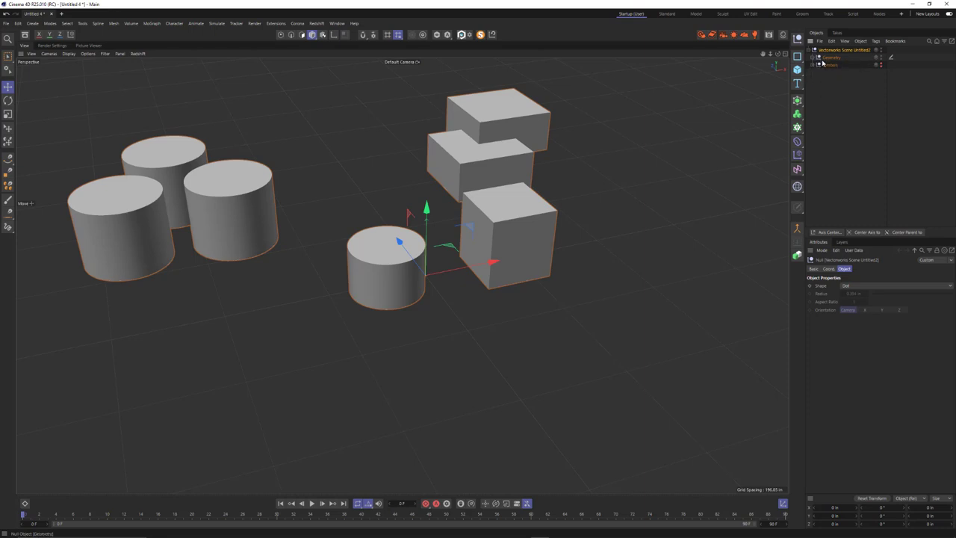
Select the overlapping boxes' symbol instance in the viewport and reveal it under Ea Layer 02 in the Geometry hierarchy
left_click(497, 128)
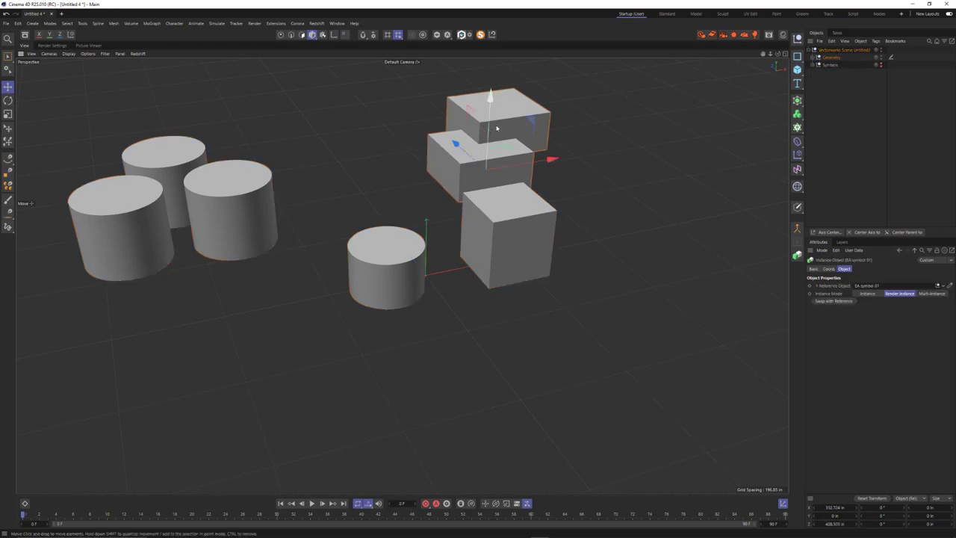
left_click(815, 58)
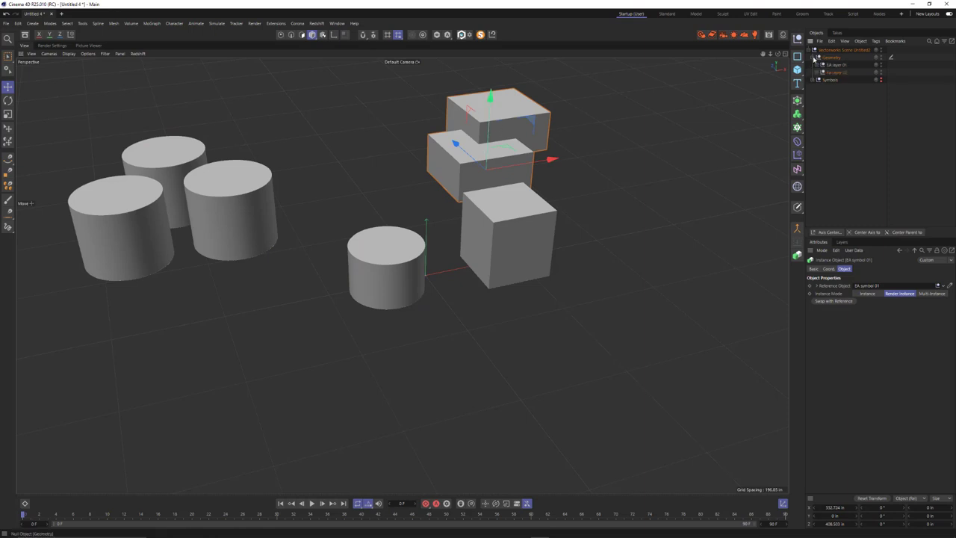
left_click(821, 79)
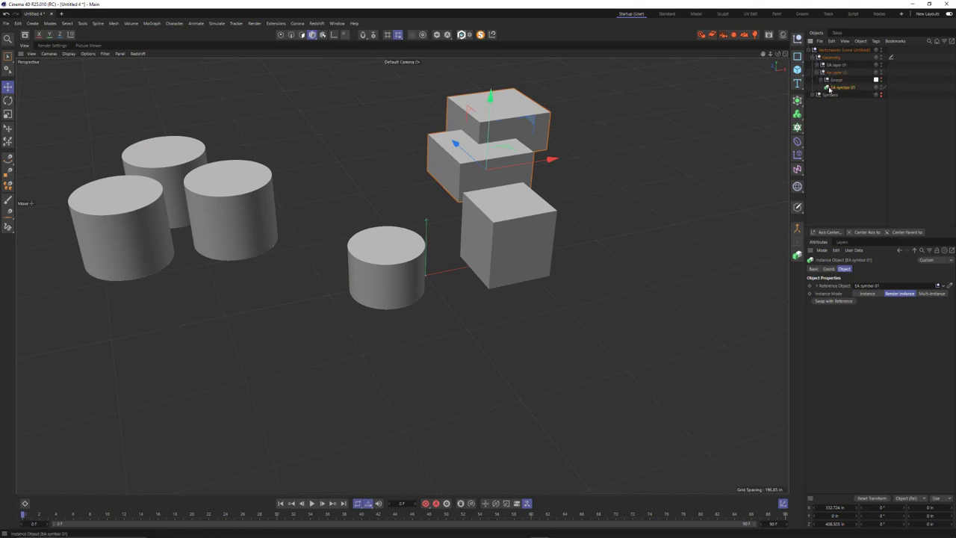
Check the Group's contents under Ea Layer 02, collapse the layer and hide it in the viewport
left_click(826, 88)
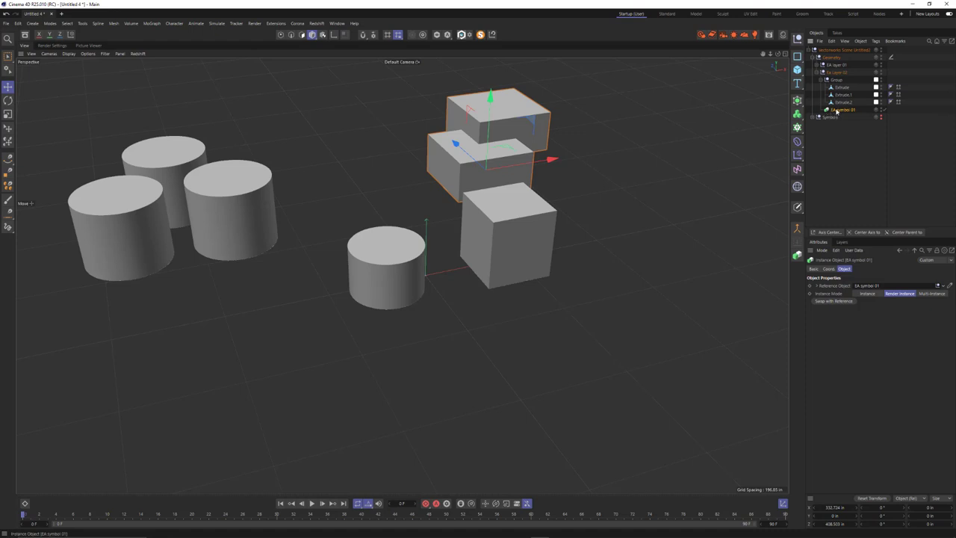
left_click(817, 72)
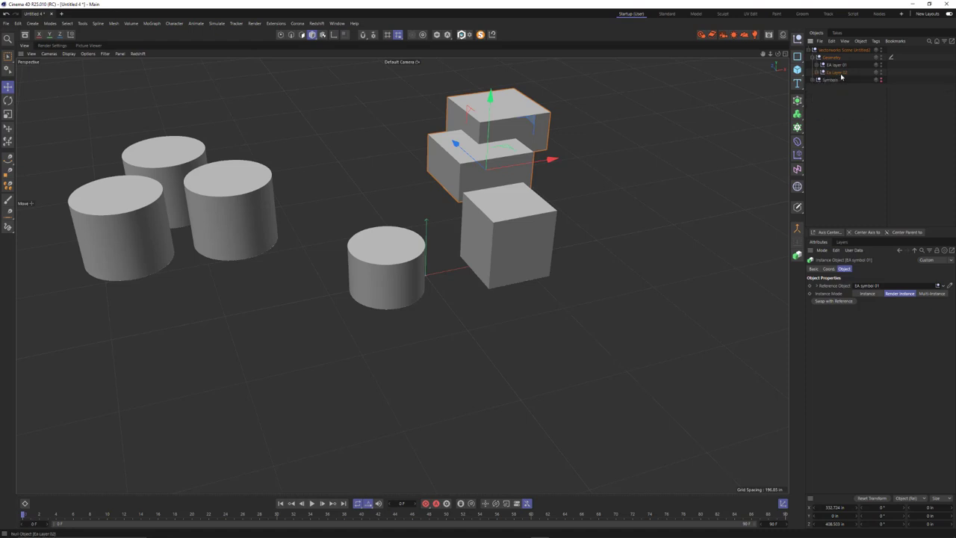
left_click(881, 75)
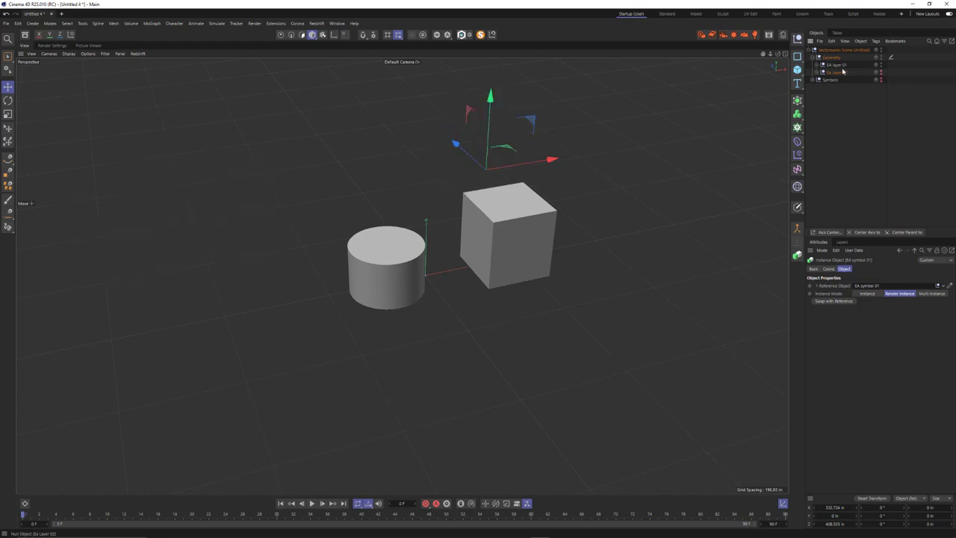
Expand EA layer 01, try moving its cylinder along the X axis, select its box and undo the move
left_click(822, 65)
left_click(838, 72)
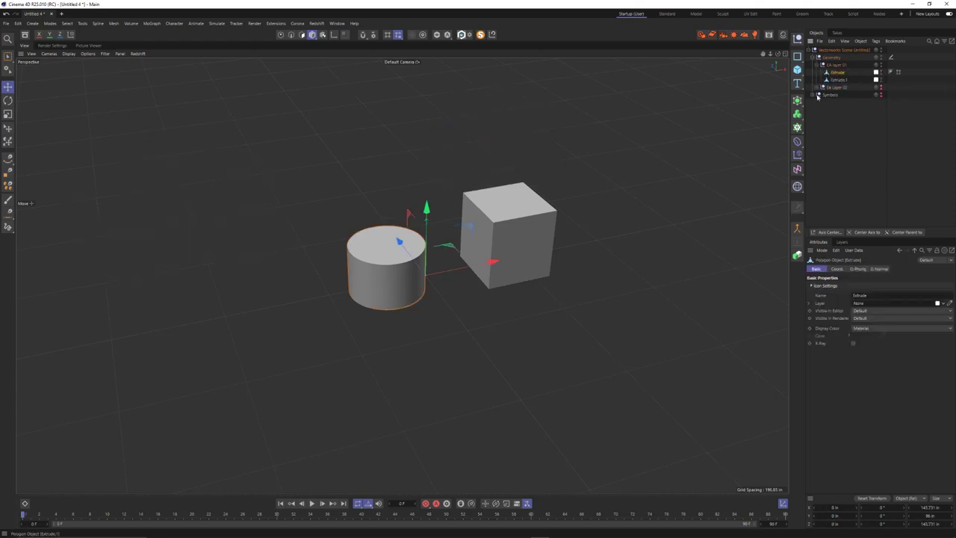
left_click_drag(491, 262, 577, 249)
left_click(838, 80)
key("ctrl+z")
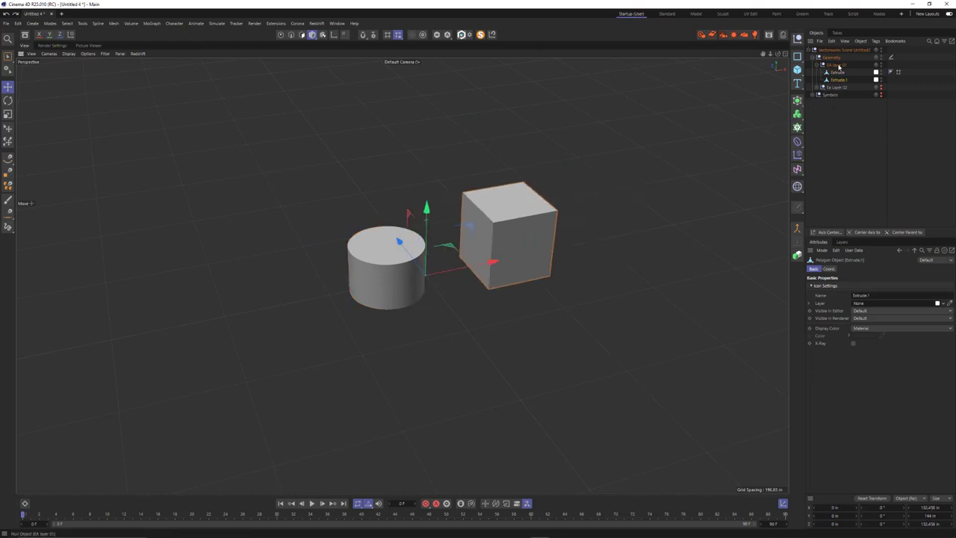
Collapse EA layer 01, hide it in the viewport and make Ea Layer 02 visible again
left_click(822, 66)
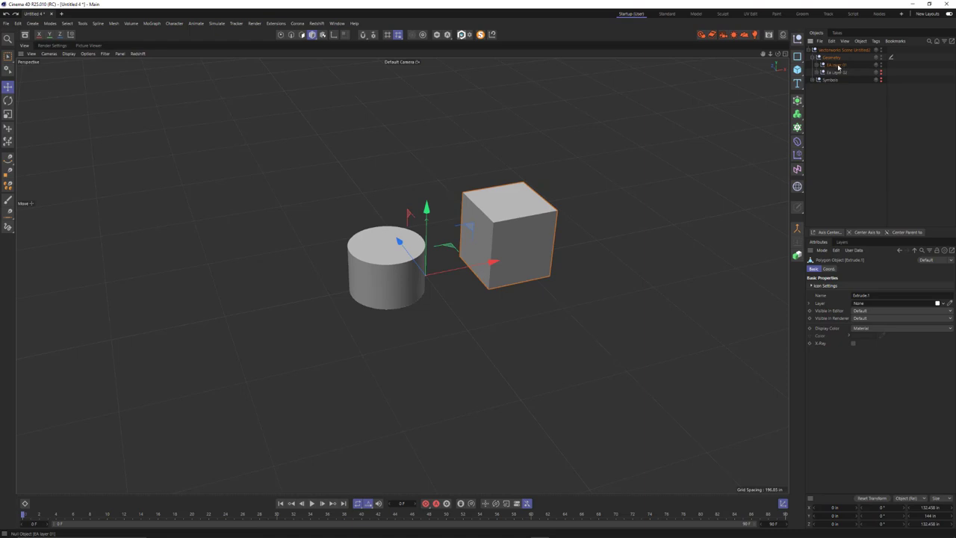
left_click_drag(881, 65, 890, 77)
left_click(883, 76)
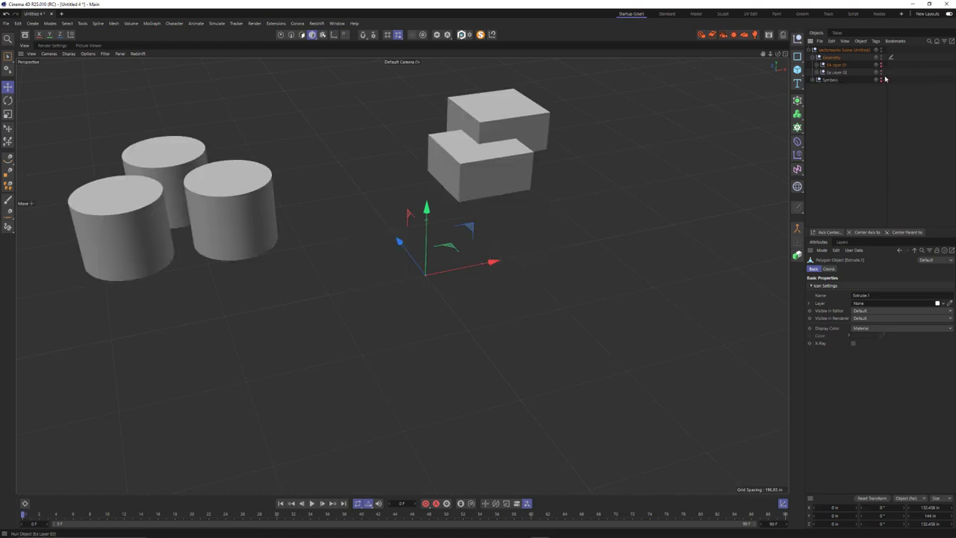
Expand Ea Layer 02, try moving its whole Group null along the X axis and undo the move
left_click(817, 72)
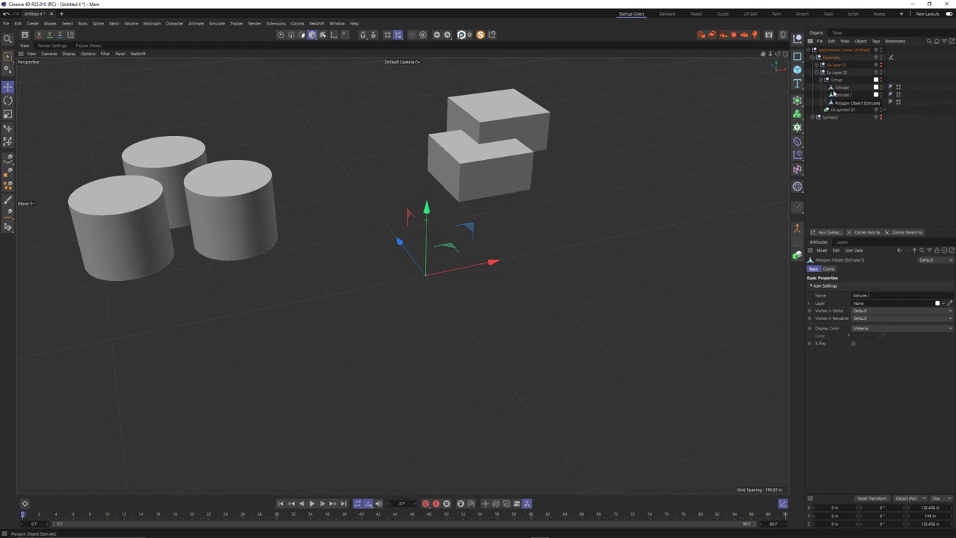
left_click(822, 80)
left_click(836, 80)
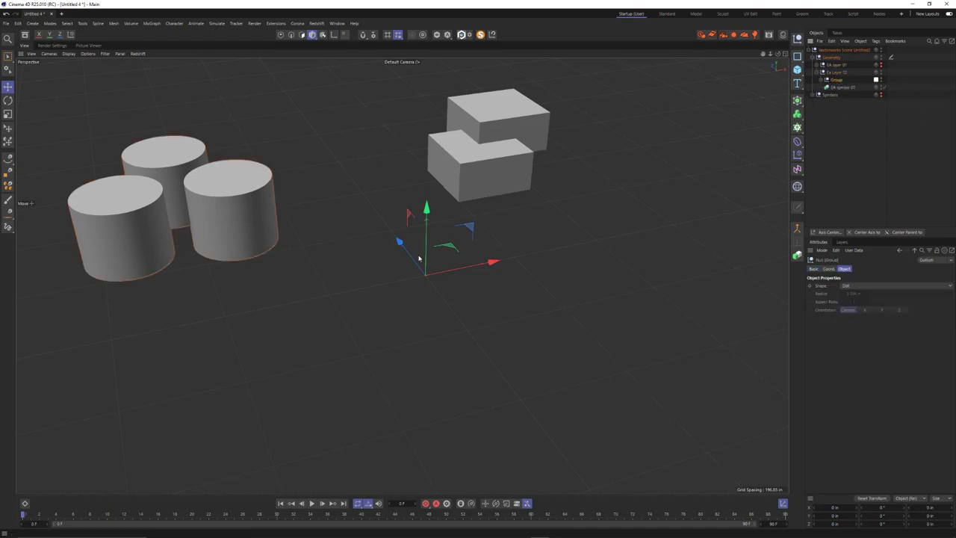
left_click_drag(493, 263, 519, 250)
key("ctrl+z")
Select the three extrudes inside the Group together, try shifting them along the X axis and undo the move
left_click(821, 80)
left_click_drag(860, 83, 856, 105)
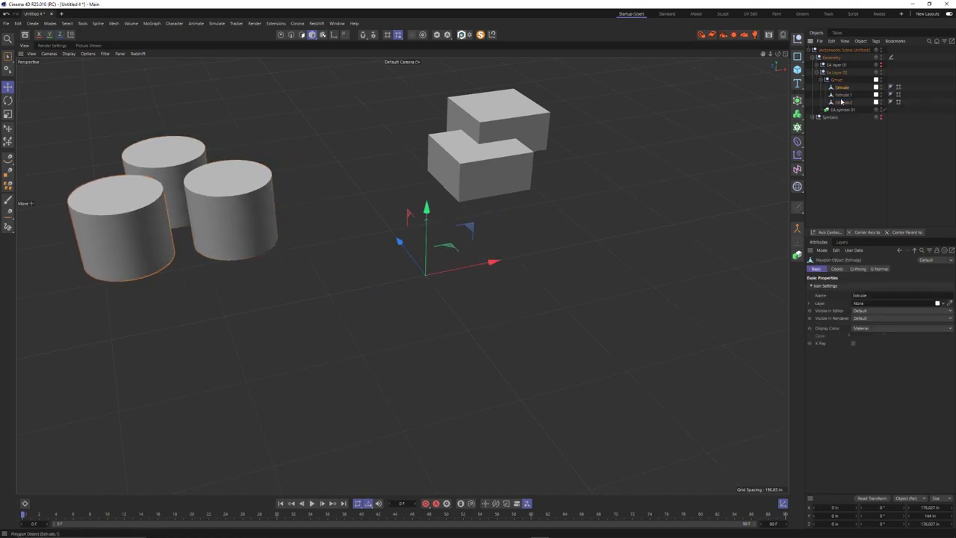
left_click_drag(490, 267, 506, 265)
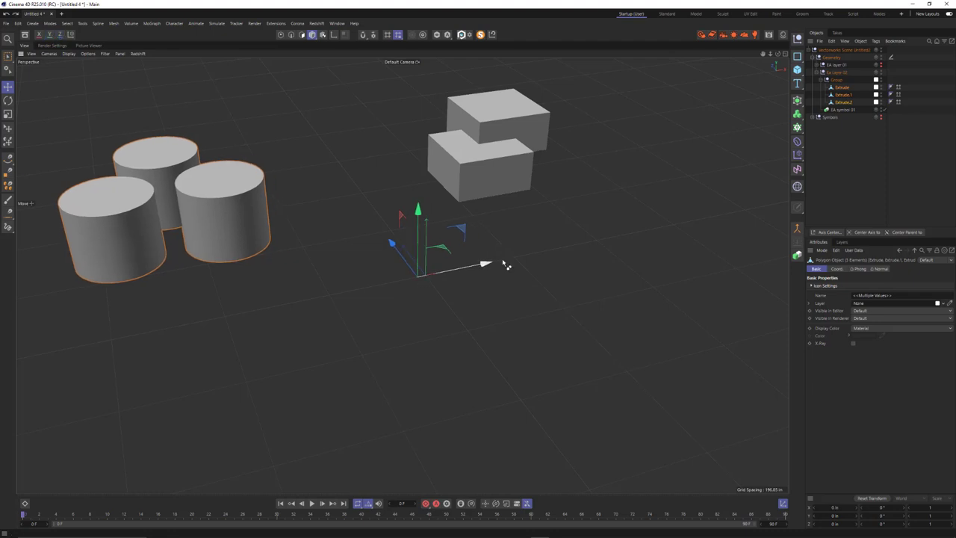
key("ctrl+z")
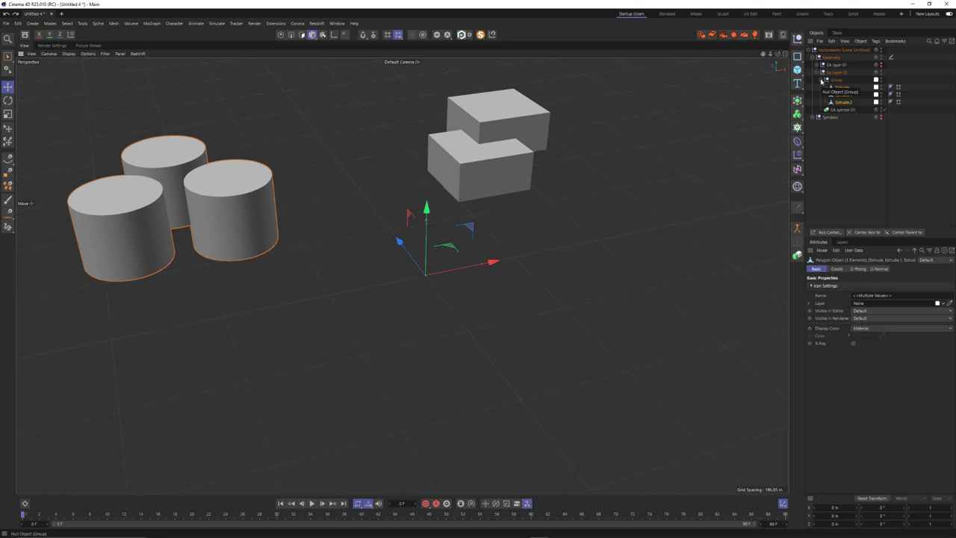
Reselect the Group null, inspect its child extrudes and test a slight X-axis move of the collapsed group
left_click(822, 81)
left_click(837, 79)
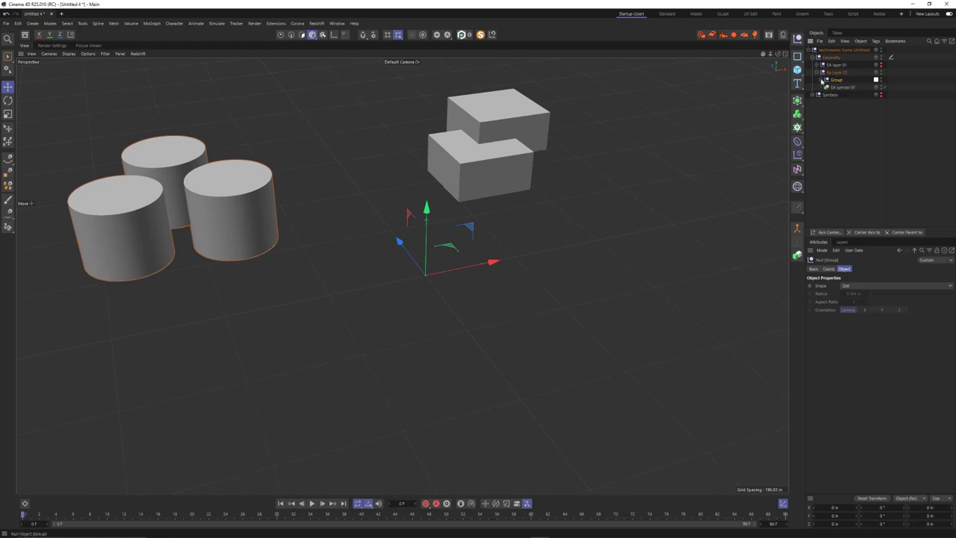
left_click(821, 80)
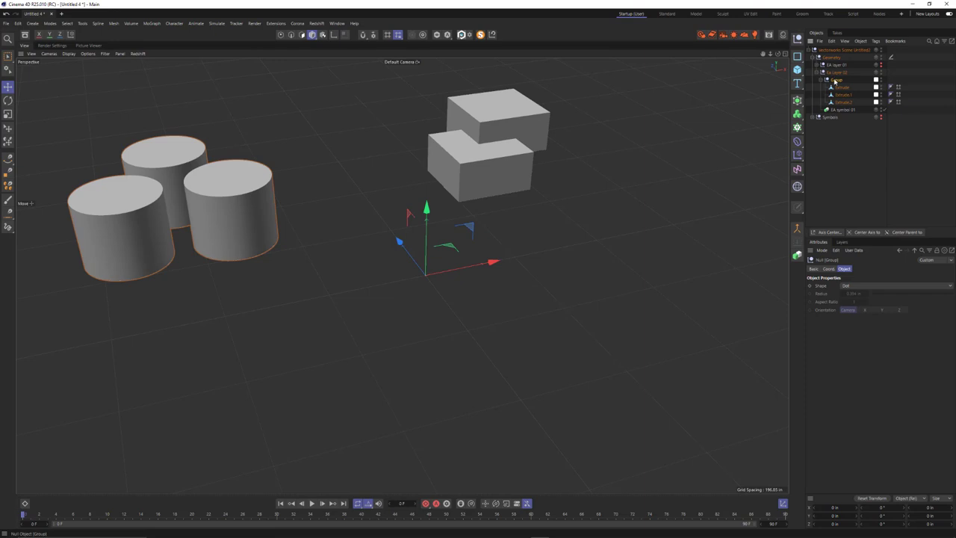
left_click(822, 80)
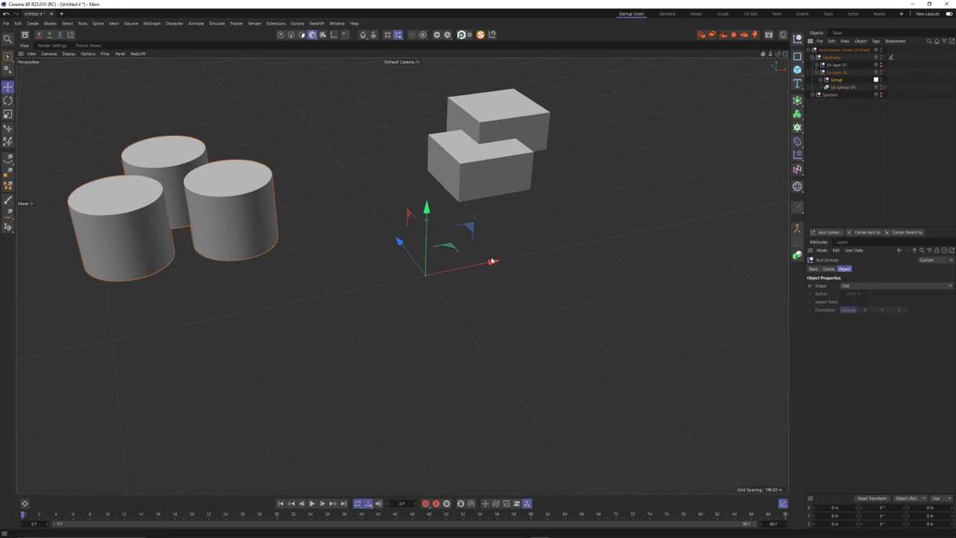
mouse_move(485, 263)
left_mouse_down()
mouse_move(445, 266)
mouse_move(479, 265)
left_mouse_up()
left_click(823, 79)
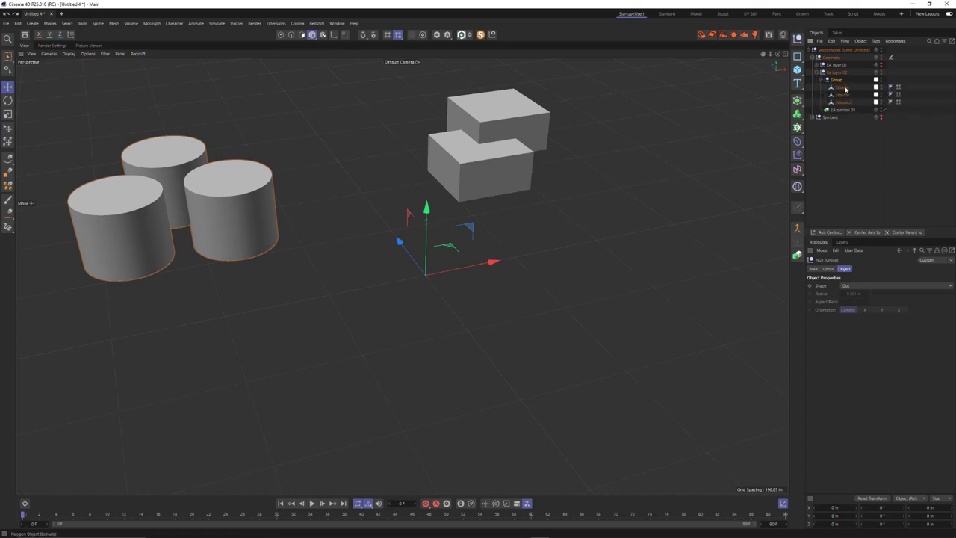
Try moving only the first extrude in the Group along the X axis, undo it and collapse the Group
left_click(845, 87)
left_click_drag(493, 262, 484, 265)
key("ctrl+z")
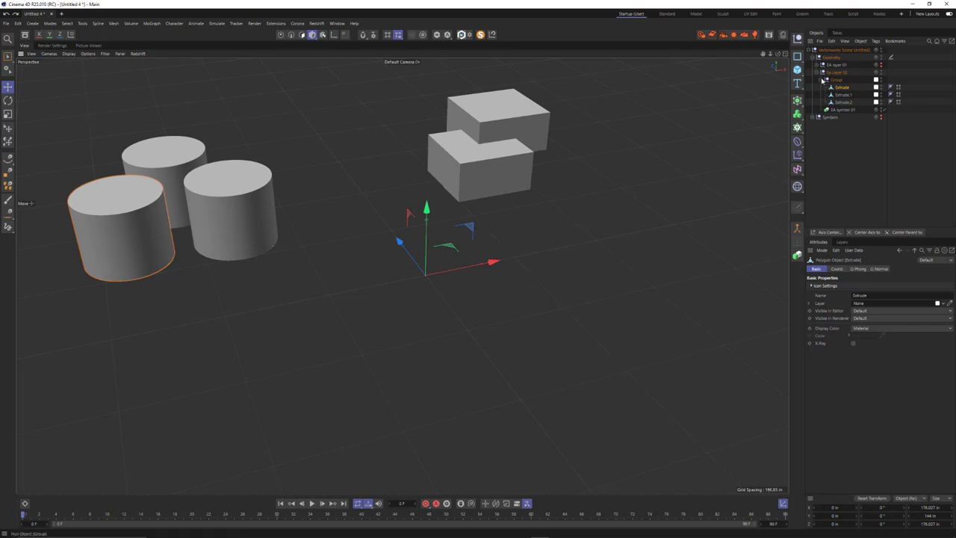
left_click(822, 79)
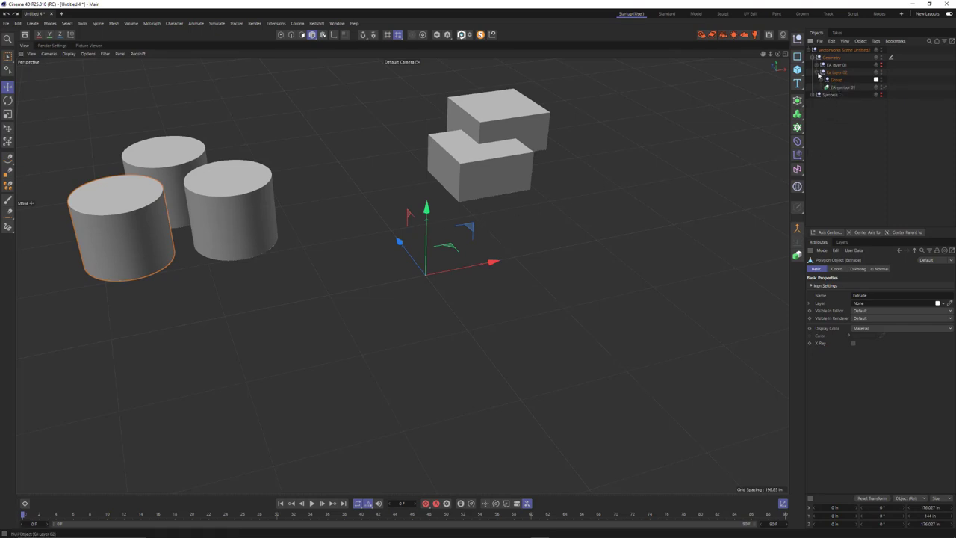
Try moving the EA symbol 01 instance under Ea Layer 02 along the X axis and undo the move
left_click(841, 88)
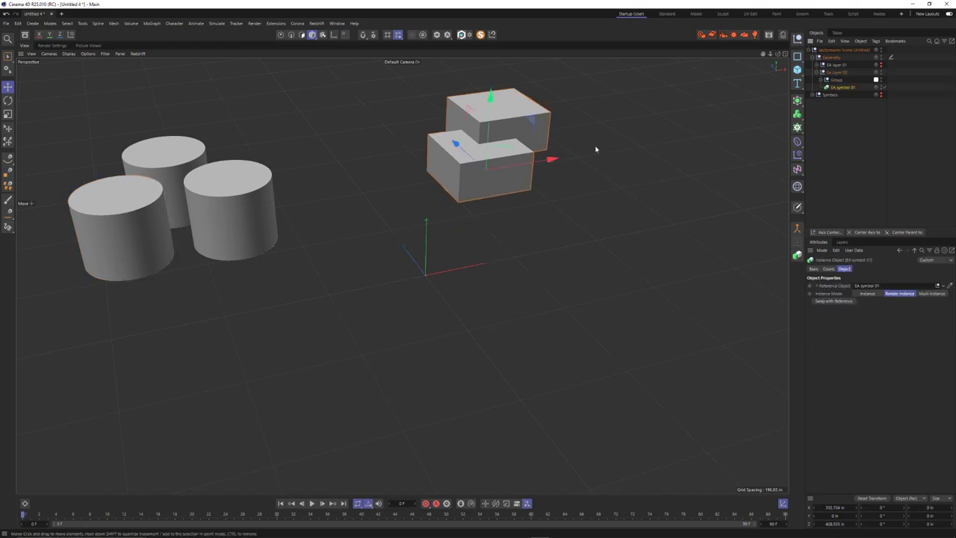
left_click_drag(551, 157, 530, 162)
key("ctrl+z")
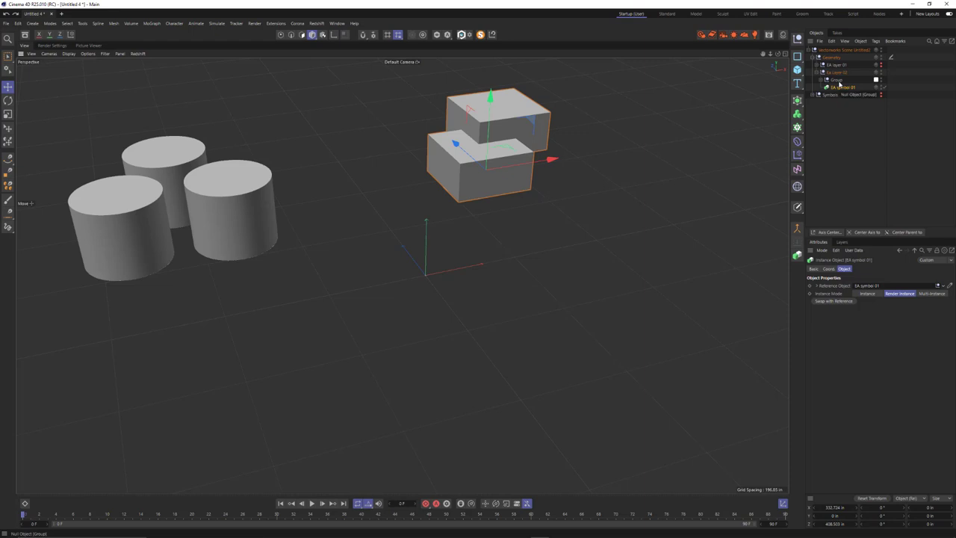
Make the Symbols null visible, expand it and move the source symbol's Extrude to about -3.8 in on X
left_click(814, 96)
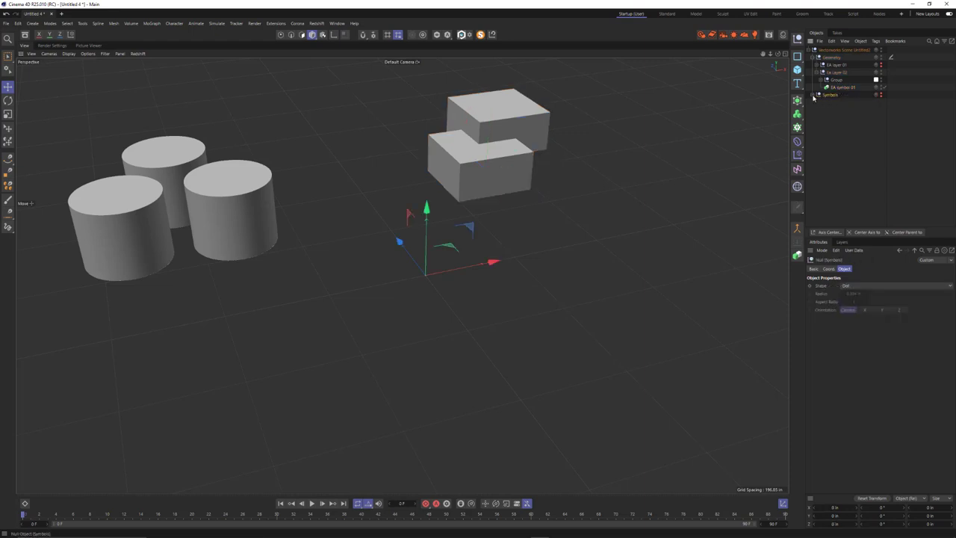
left_click(882, 97)
left_click(814, 96)
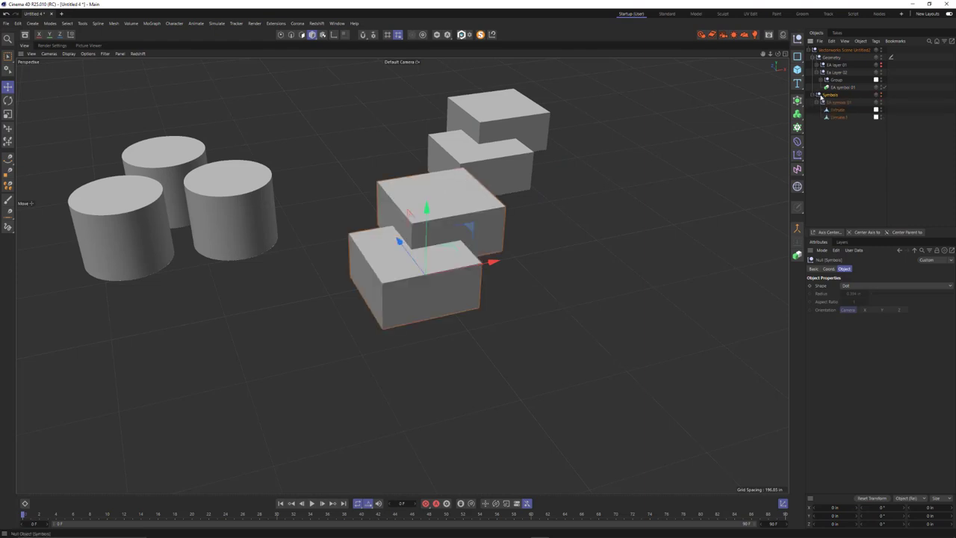
left_click(837, 110)
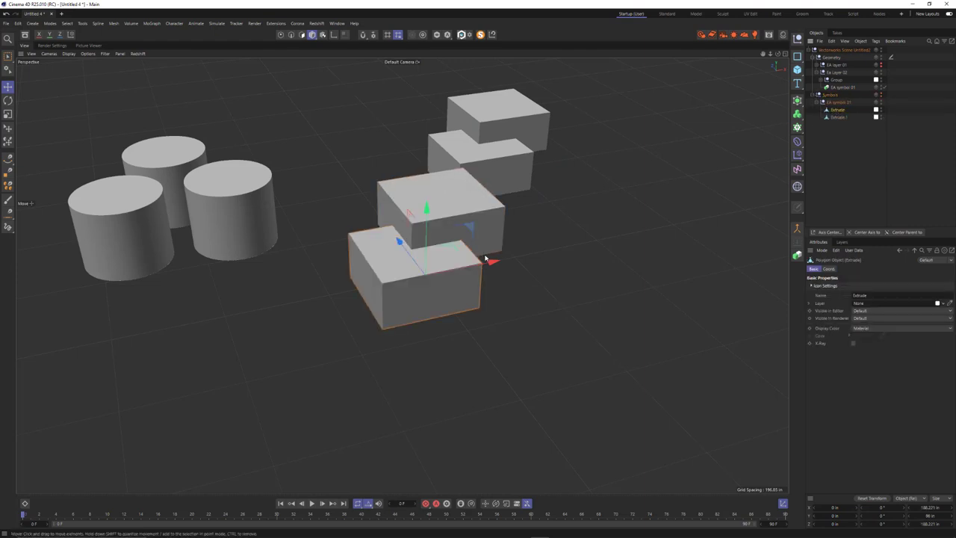
left_click_drag(493, 261, 489, 259)
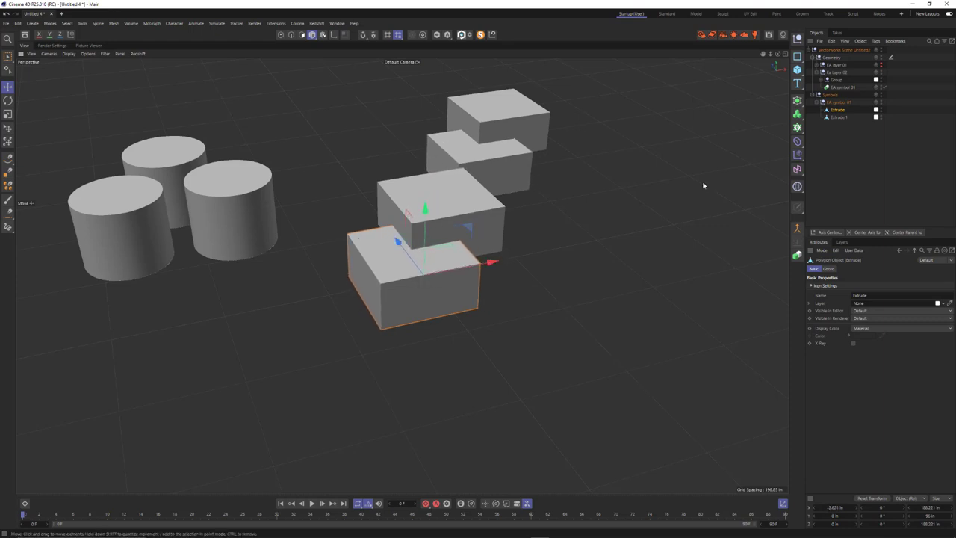
Collapse the source EA symbol 01, toggle its visibility off and back to default, and hide the Symbols null
left_click(818, 103)
left_click(837, 103)
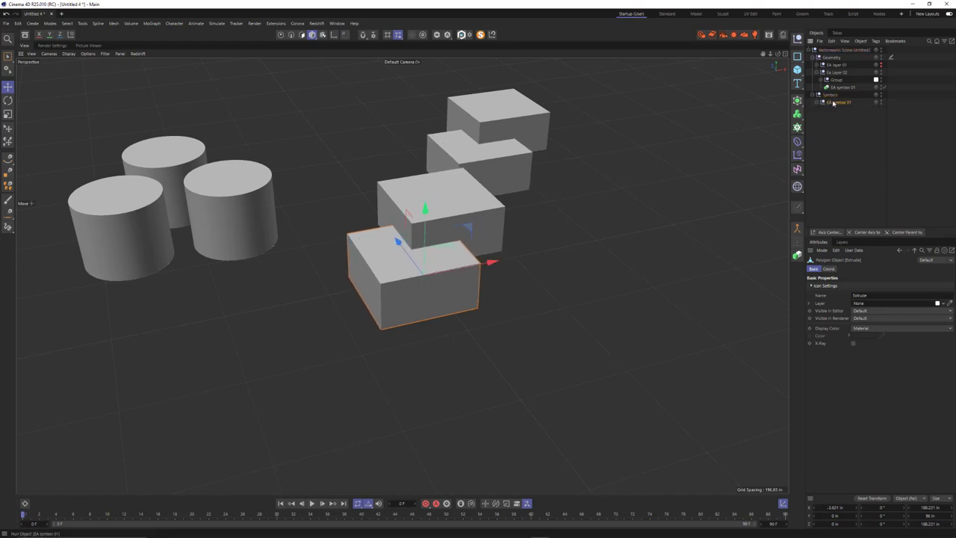
left_click(881, 103)
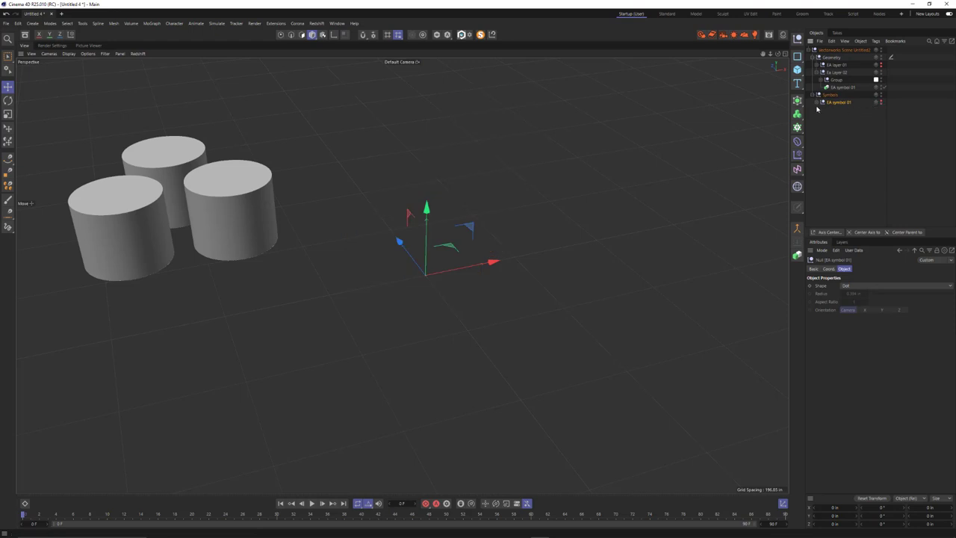
left_click(881, 103)
left_click(881, 103)
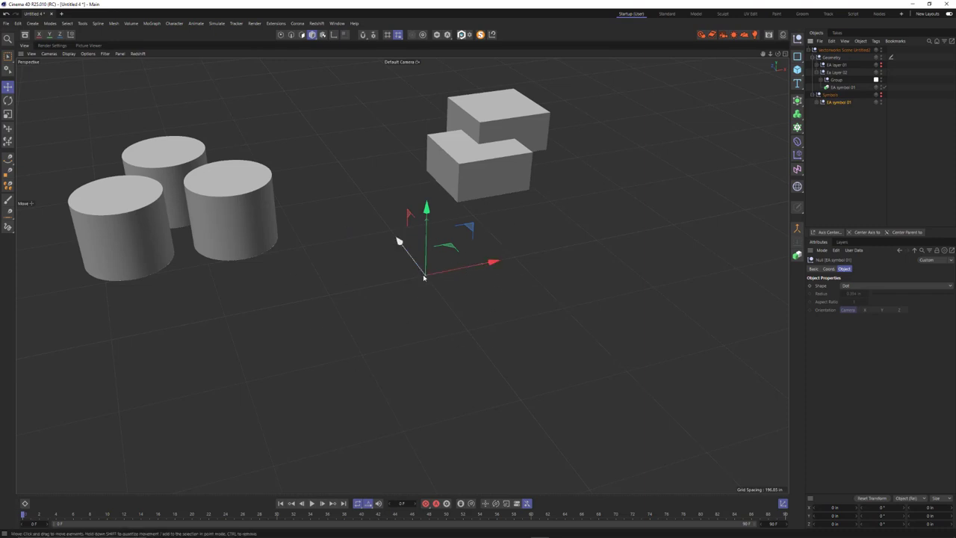
Select the EA symbol 01 instance under Ea Layer 02, test moving it along the X axis and revert the move
left_click(842, 87)
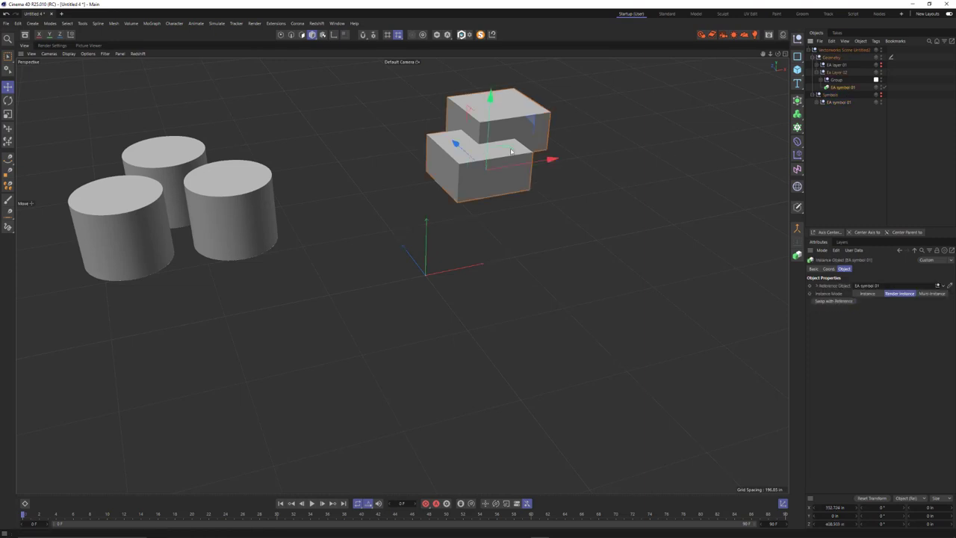
mouse_move(535, 140)
left_mouse_down("alt")
mouse_move(526, 125)
mouse_move(529, 140)
left_mouse_up("alt")
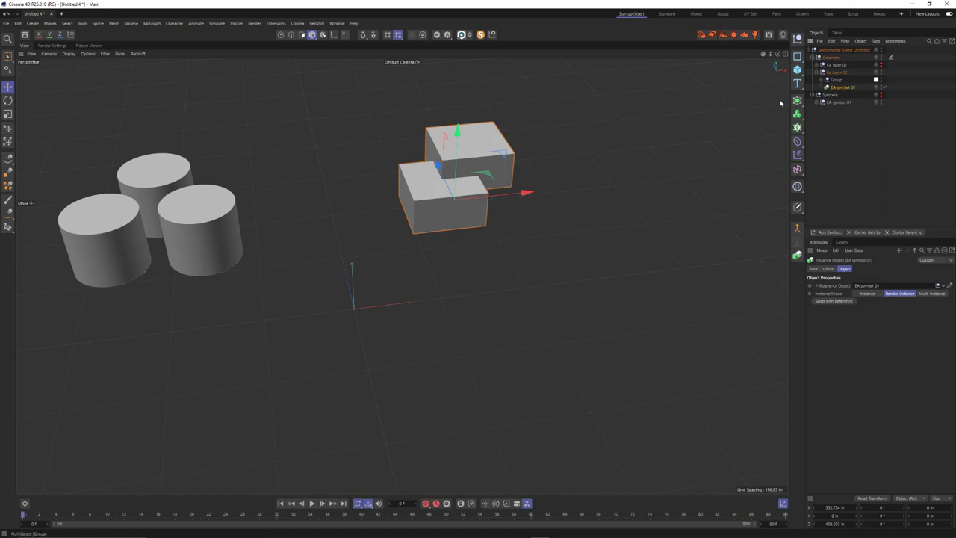
left_click_drag(526, 193, 541, 188)
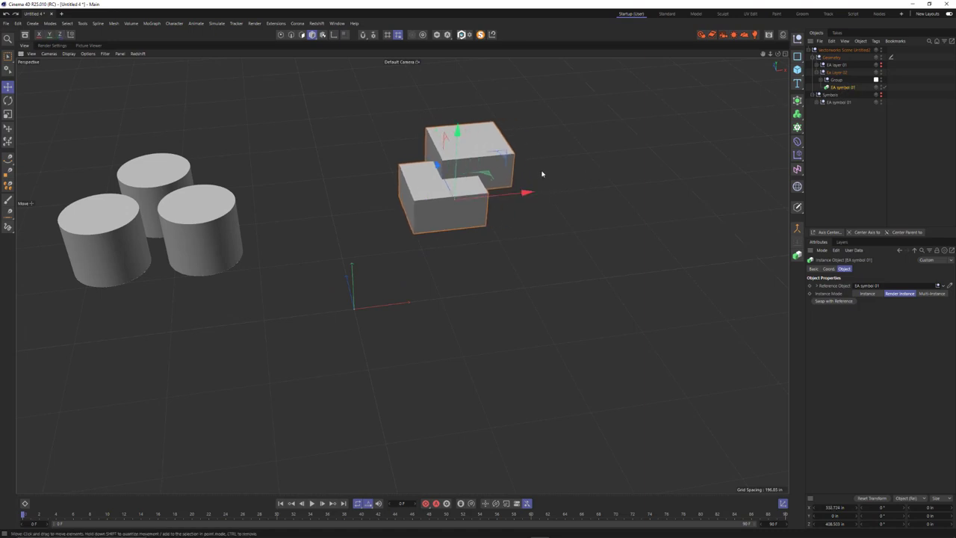
scroll(543, 175, "down", 2)
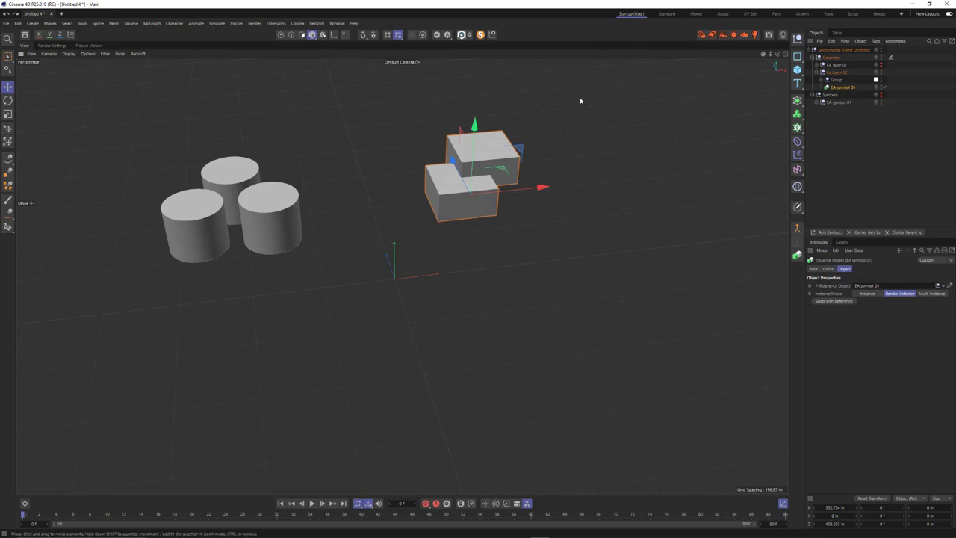
Expand EA symbol 01 under Symbols, force it visible in the viewport and select its rear box, Extrude.1
left_click(822, 103)
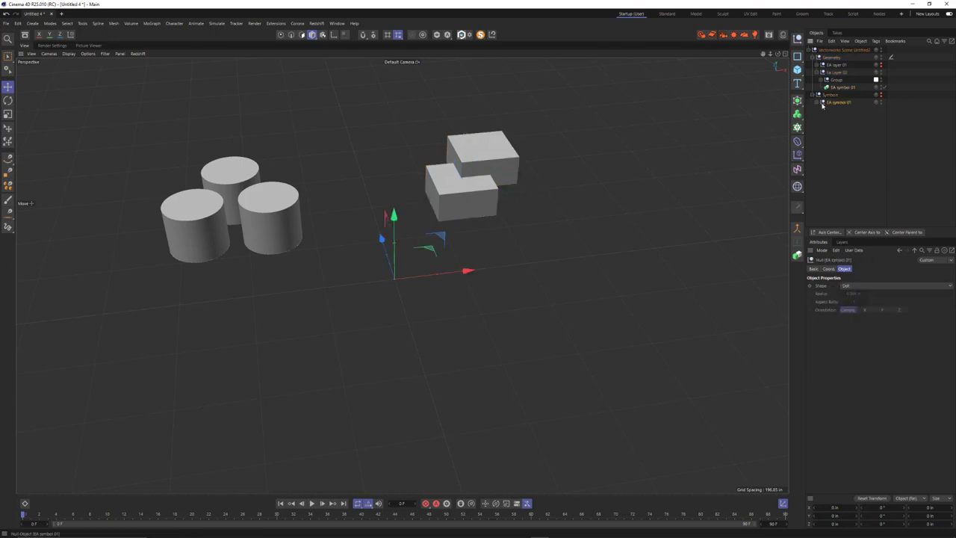
left_click(819, 103)
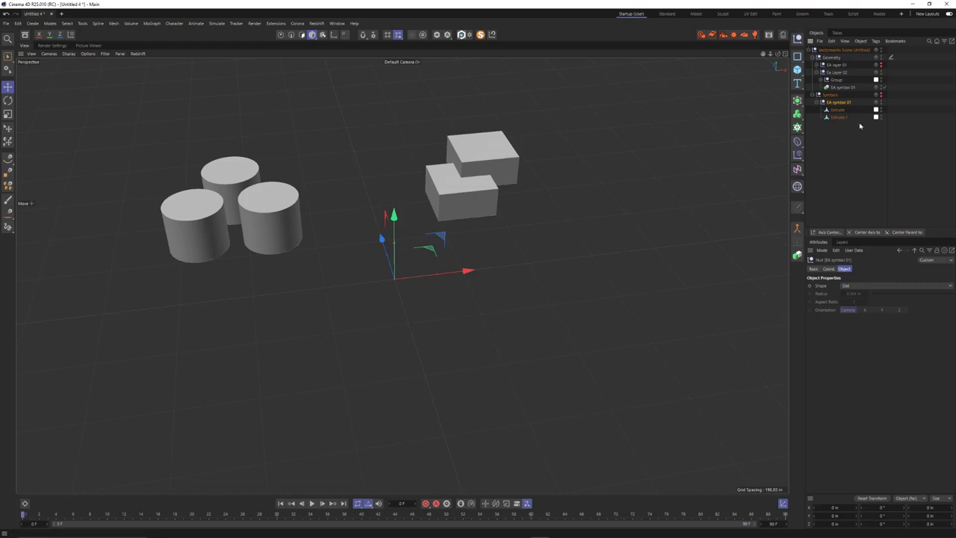
left_click(882, 110)
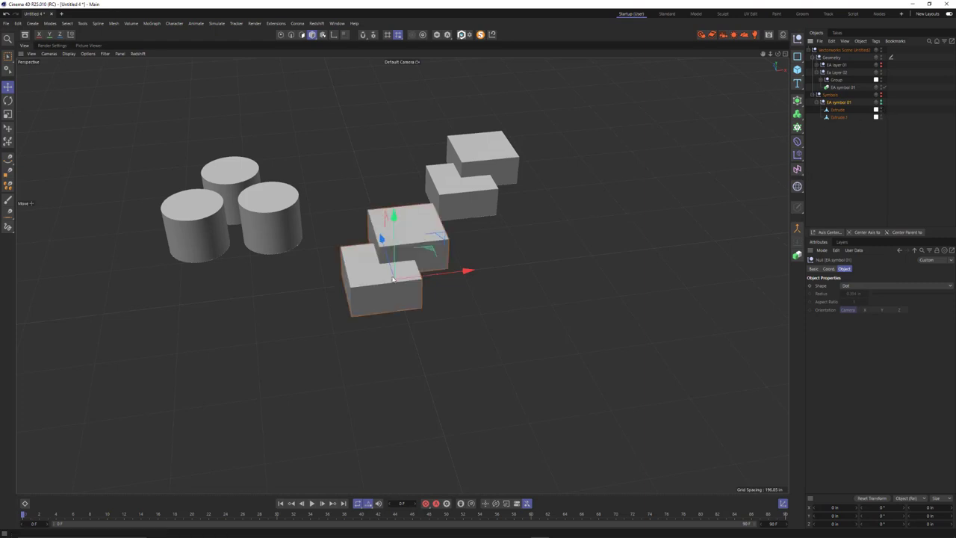
left_click(418, 221)
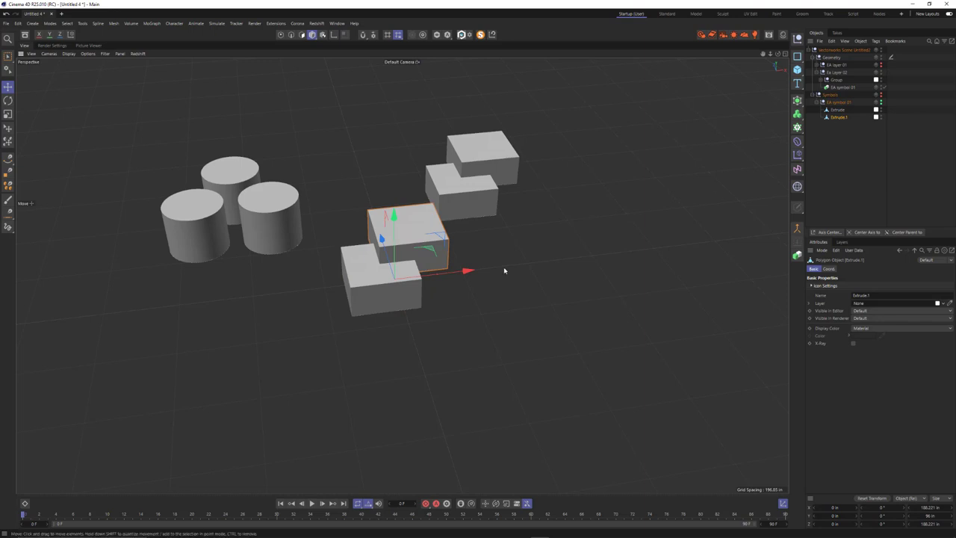
Scale Extrude.1 to about 53.7 in along X and apply a new red material with 77% saturation to it
key("t")
left_click_drag(468, 272, 417, 270)
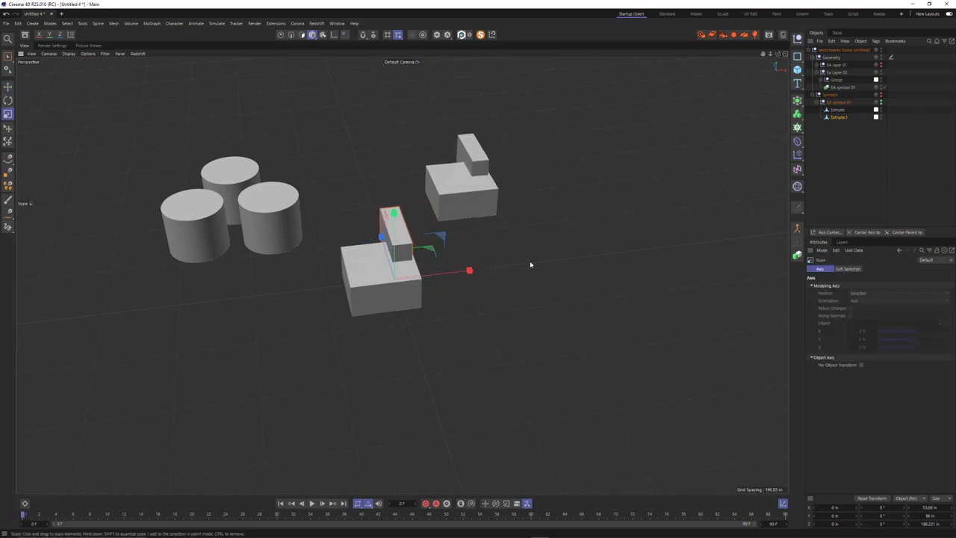
key("shift+F2")
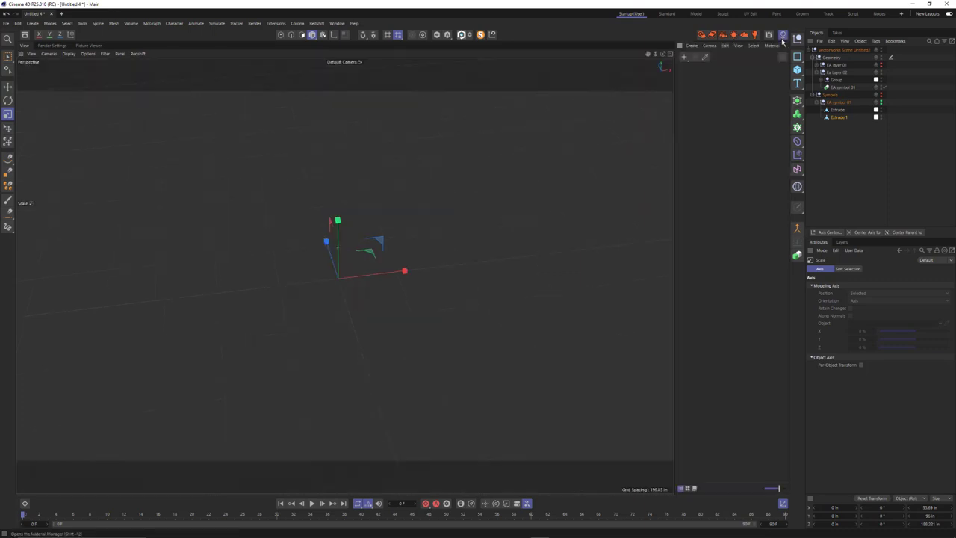
double_click(680, 73)
left_click_drag(680, 72, 840, 115)
left_click(683, 73)
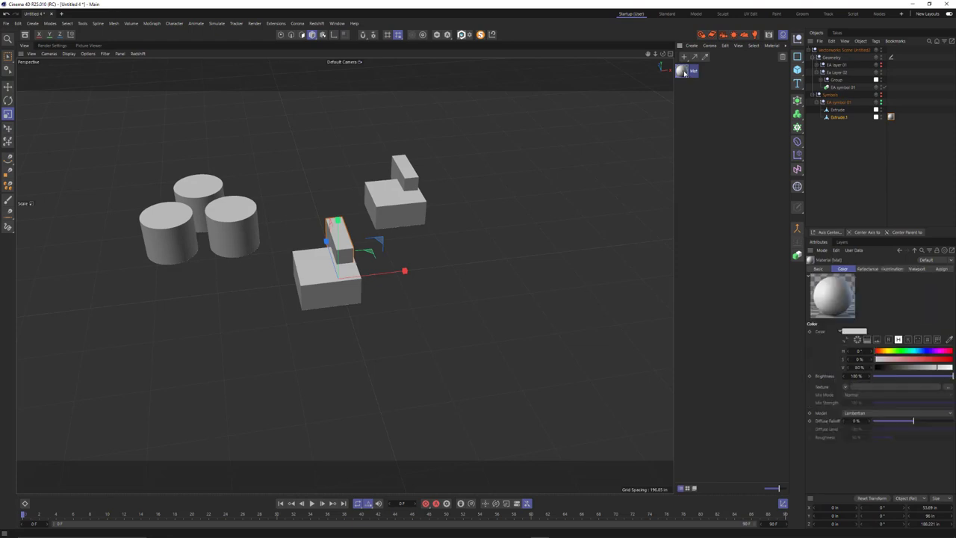
left_click(935, 359)
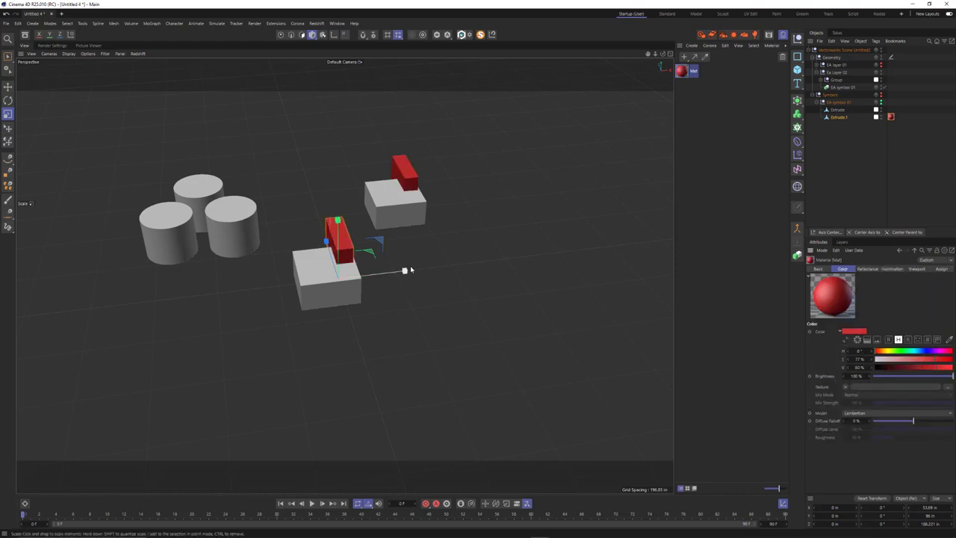
Collapse the Symbols null and select the EA symbol 01 instance under Ea Layer 02 to inspect its geometry and material
left_click(819, 95)
left_click(844, 88)
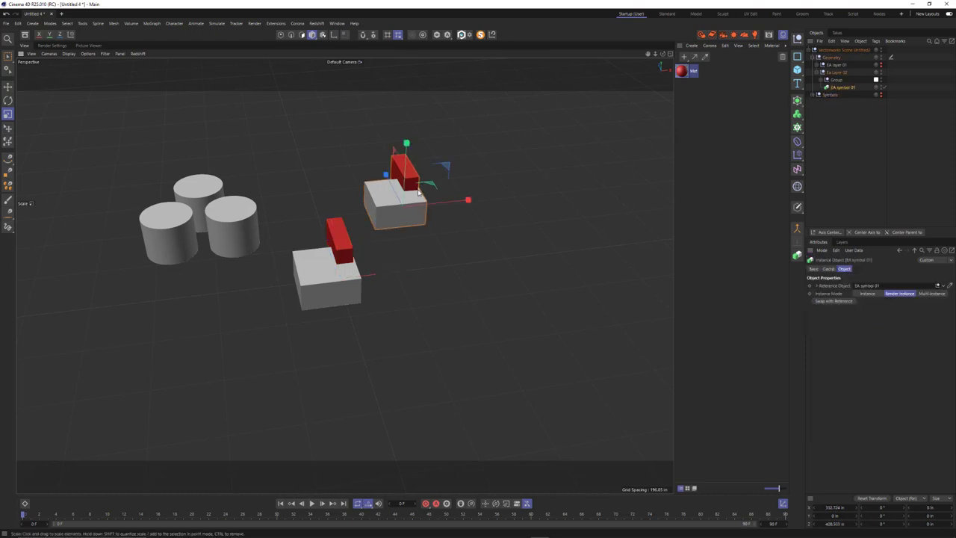
scroll(467, 181, "up", 3)
scroll(467, 180, "down", 3)
left_click_drag(466, 180, 444, 211, "alt")
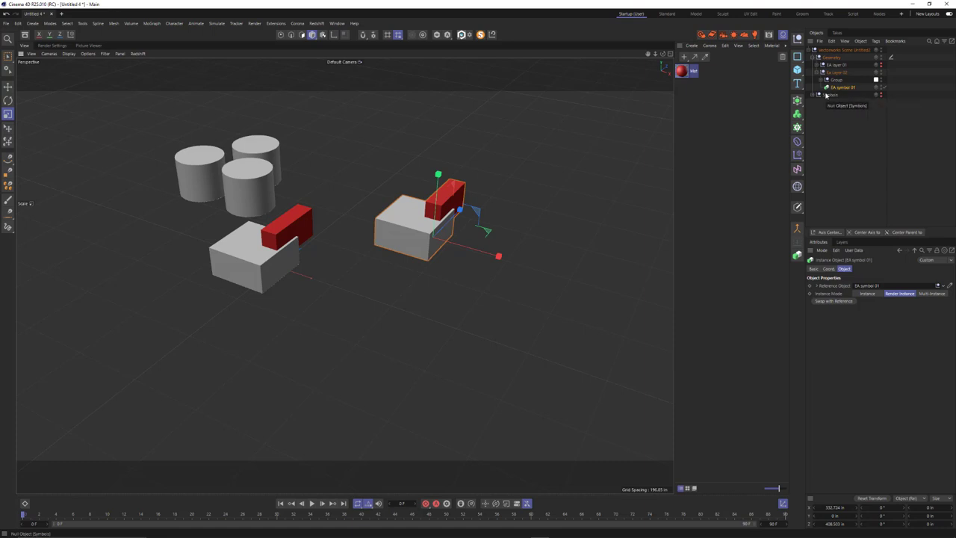
Expand Symbols, cycle the source EA symbol 01's visibility through off back to default, and collapse Symbols again
left_click(849, 95)
left_click(817, 96)
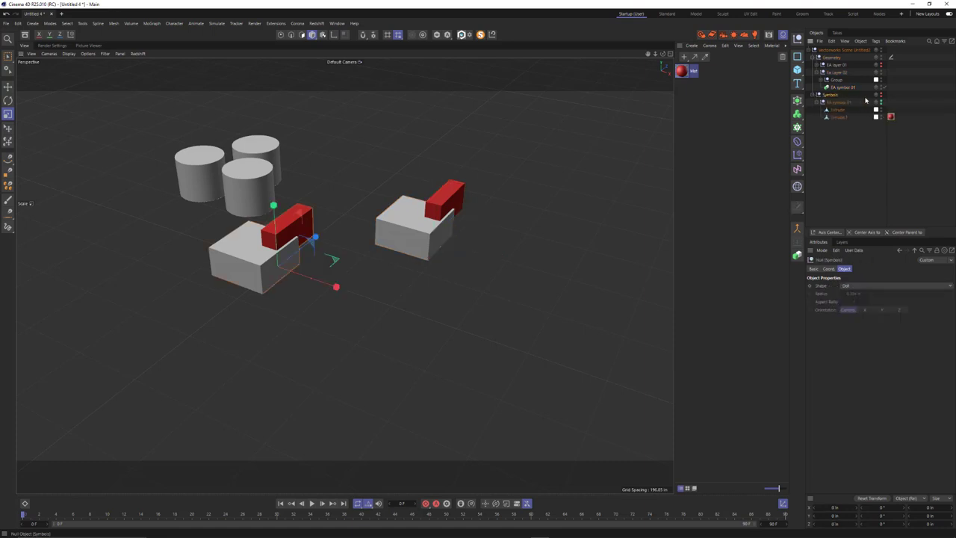
left_click(882, 102)
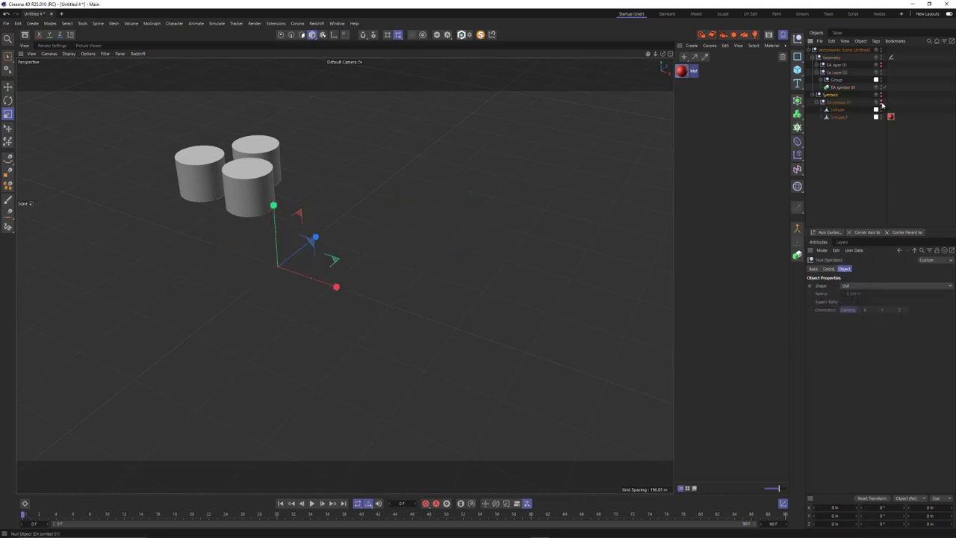
left_click(816, 94)
Examine the EA symbol 01 instance against the hidden Symbols null and the full object hierarchy, then clear the selection
left_click(842, 88)
left_click_drag(706, 150, 512, 229, "alt")
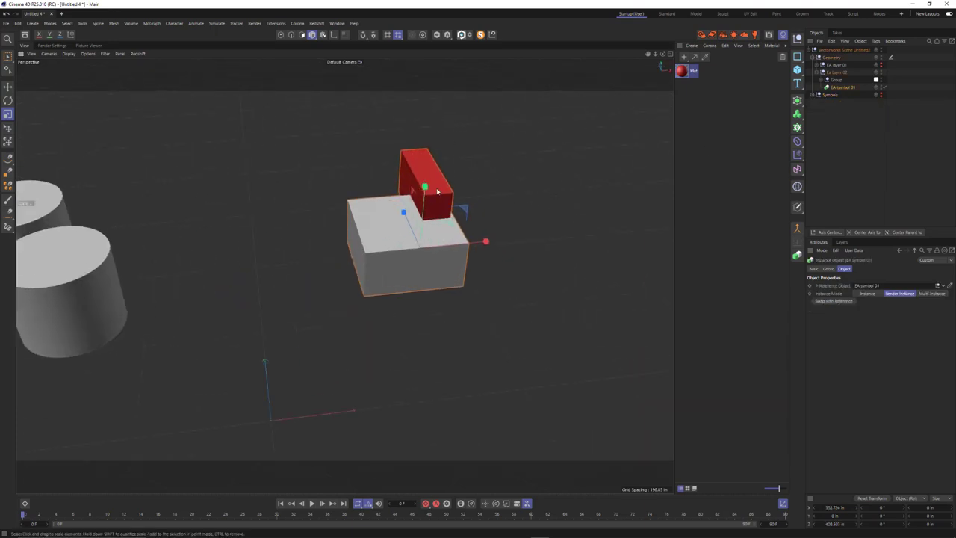
scroll(461, 259, "down", 3)
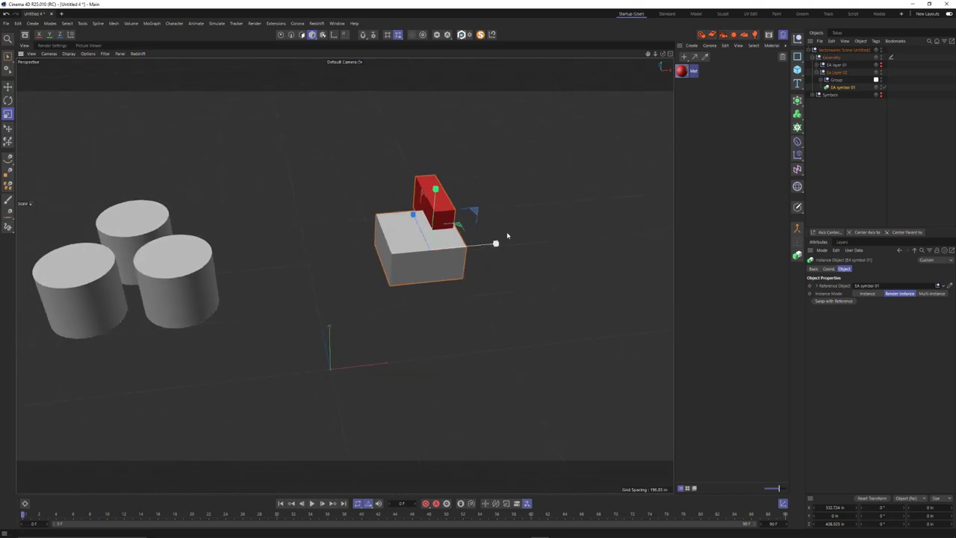
left_click(831, 95)
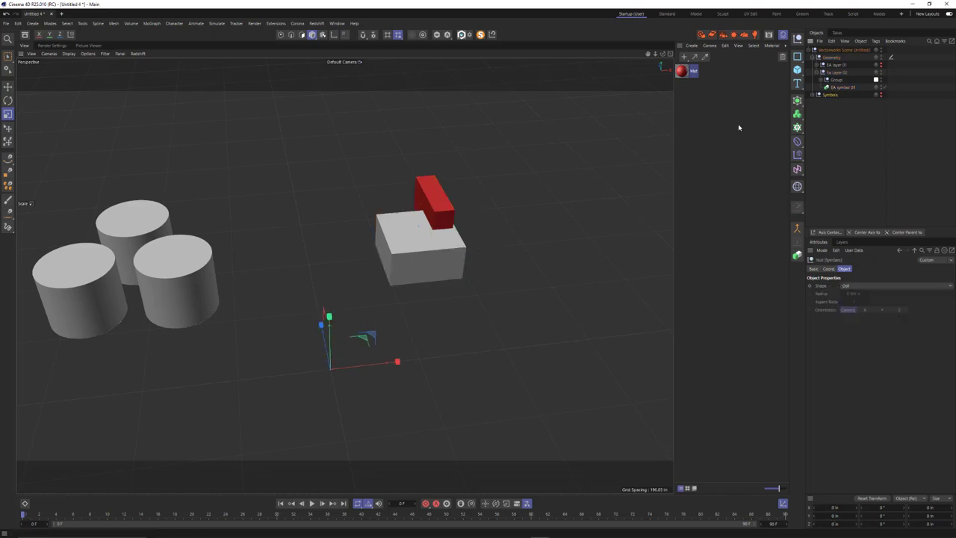
left_click_drag(331, 280, 374, 288, "alt")
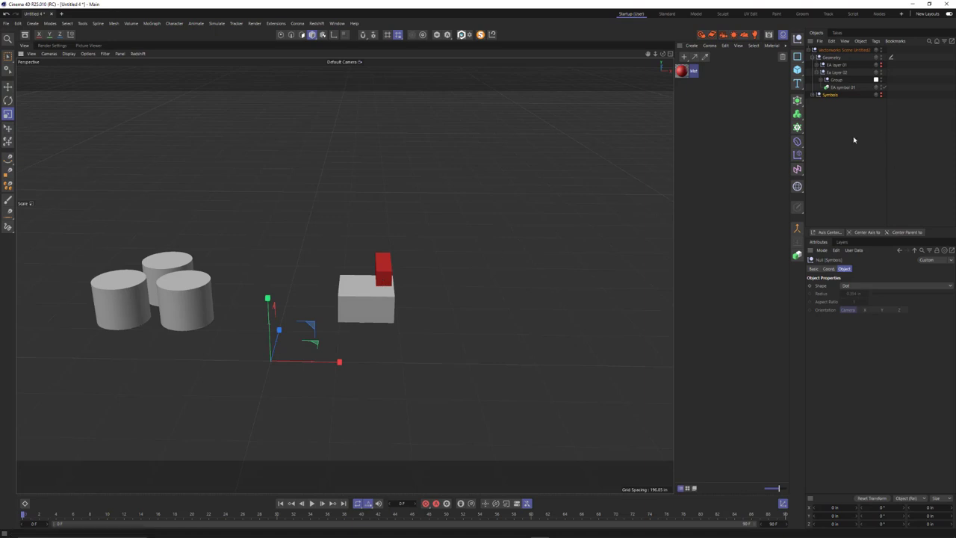
left_click_drag(834, 147, 826, 49)
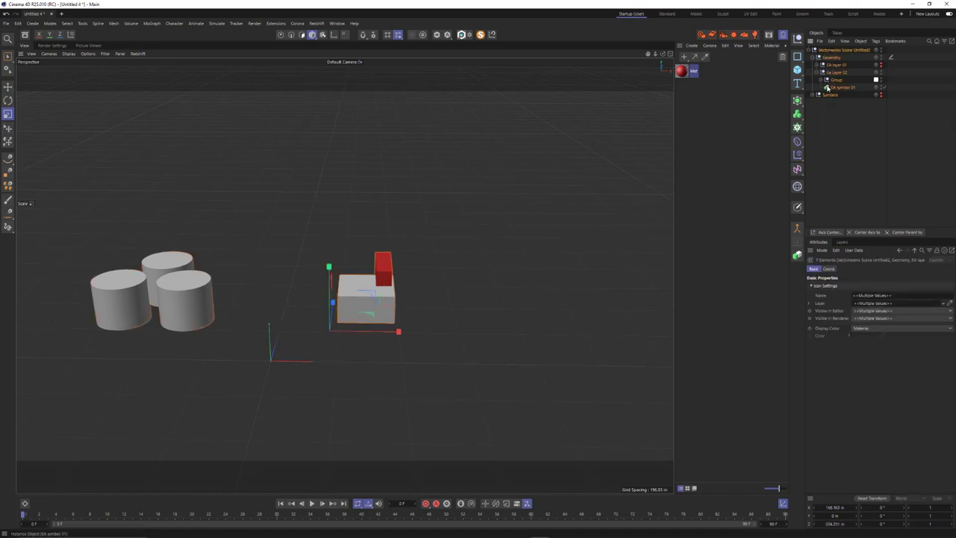
left_click(840, 107)
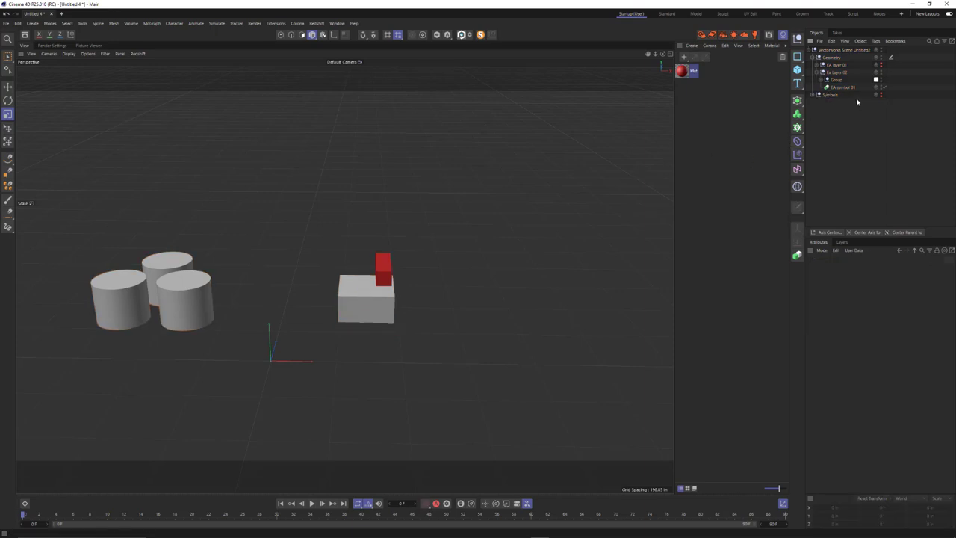
Collapse and hide Ea Layer 02, and return EA layer 01 to default visibility
left_click(822, 73)
left_click_drag(881, 74, 881, 66)
left_click(882, 66)
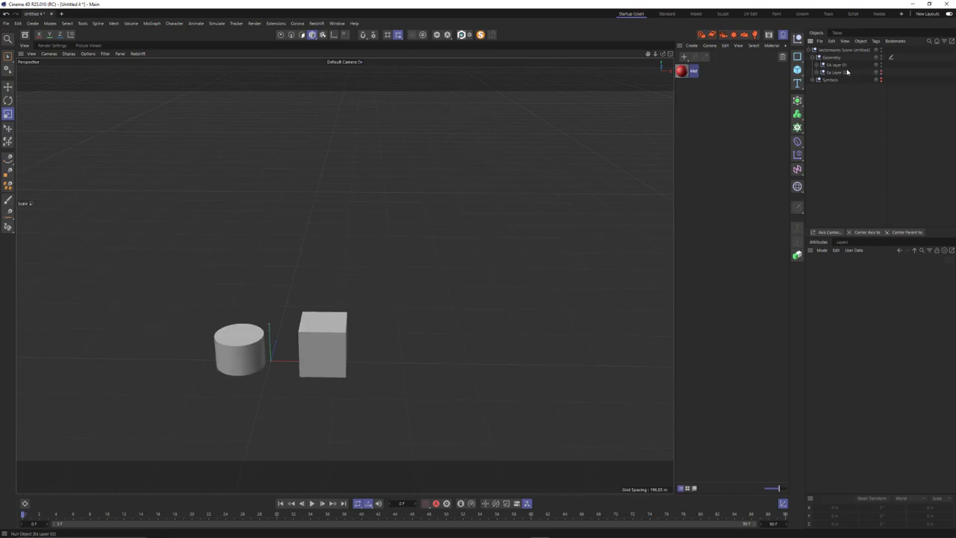
Expand EA layer 01, check the axis positions of its cylinder and cube, and undo a test move of the cube along X
left_click(822, 65)
left_click(837, 72)
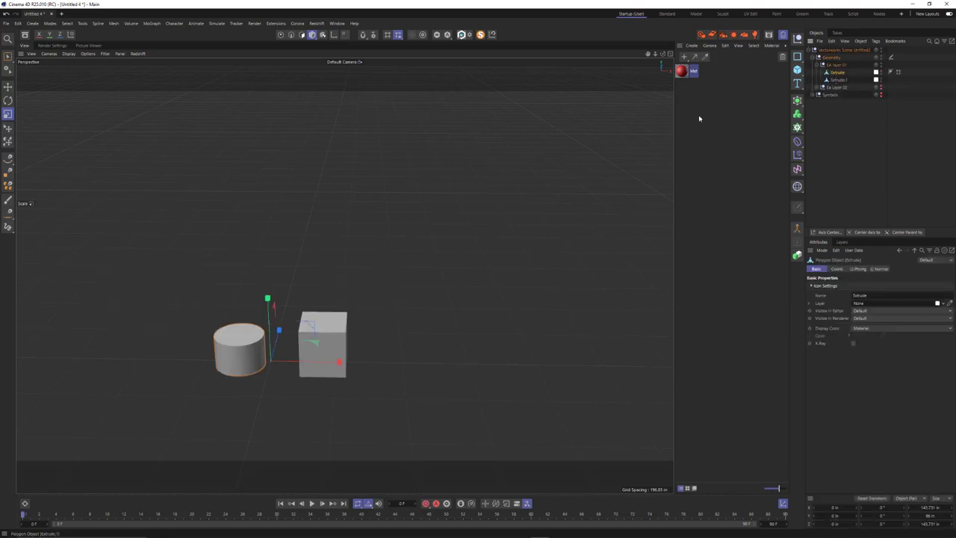
scroll(224, 314, "up", 6)
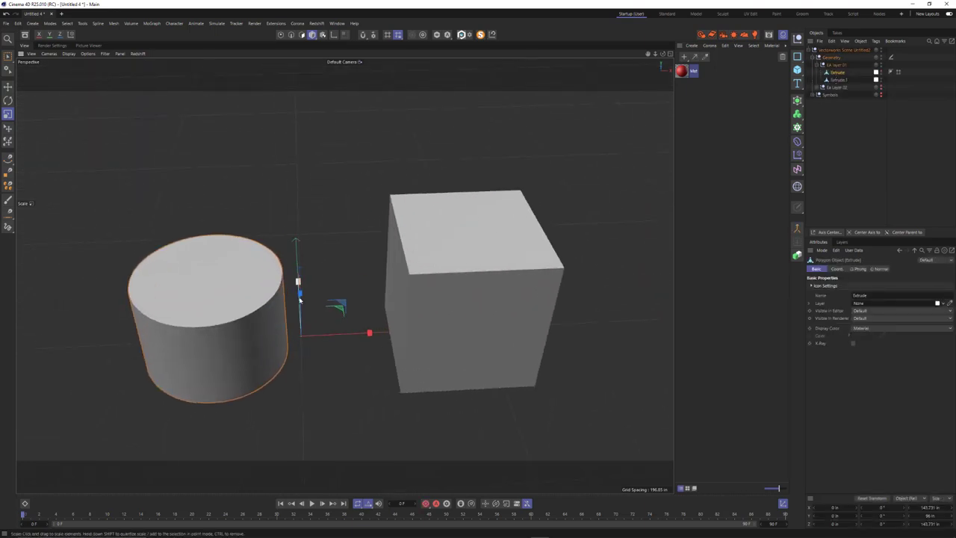
left_click(838, 79)
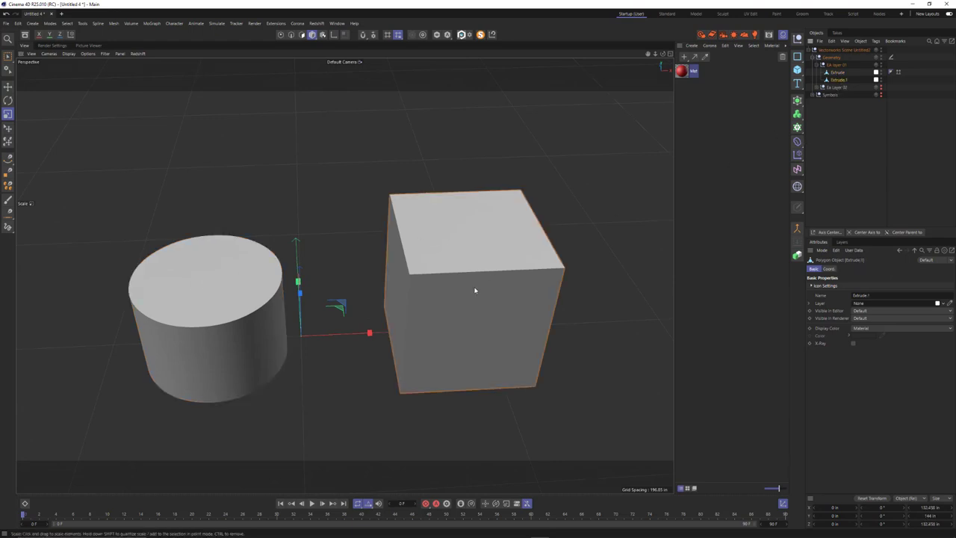
key("e")
mouse_move(374, 332)
left_mouse_down()
mouse_move(384, 331)
mouse_move(367, 335)
left_mouse_up()
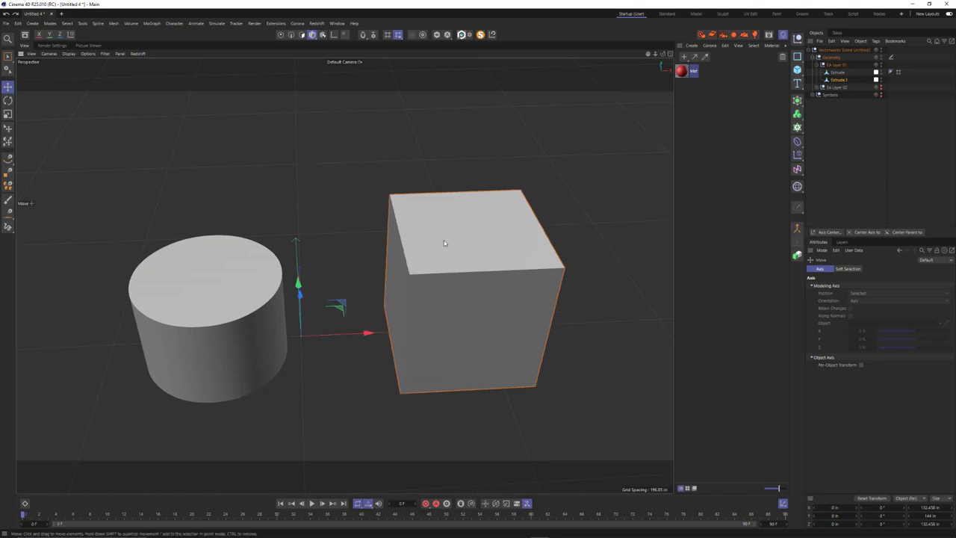
key("ctrl+z")
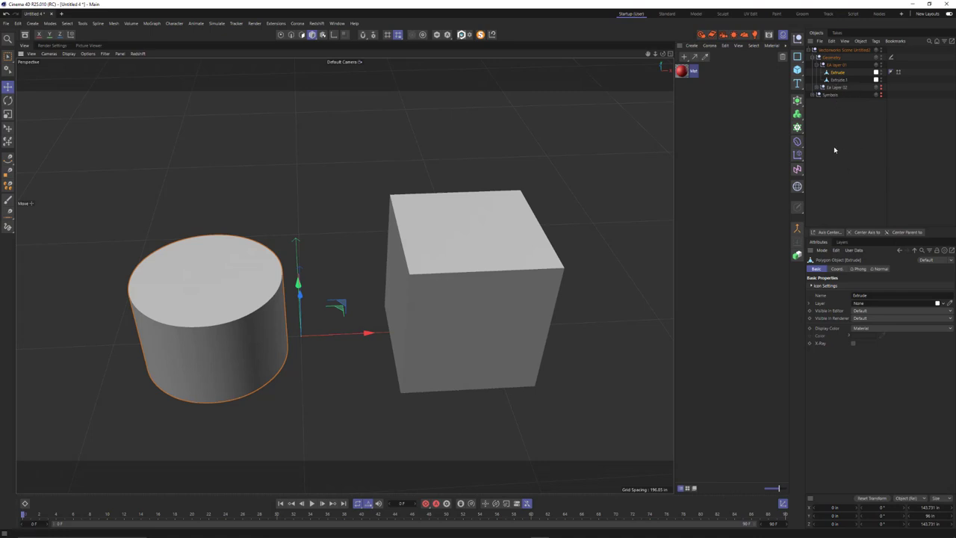
Delete the top-level Vectorworks Scene null with all of its layers and symbols
scroll(398, 275, "down", 8)
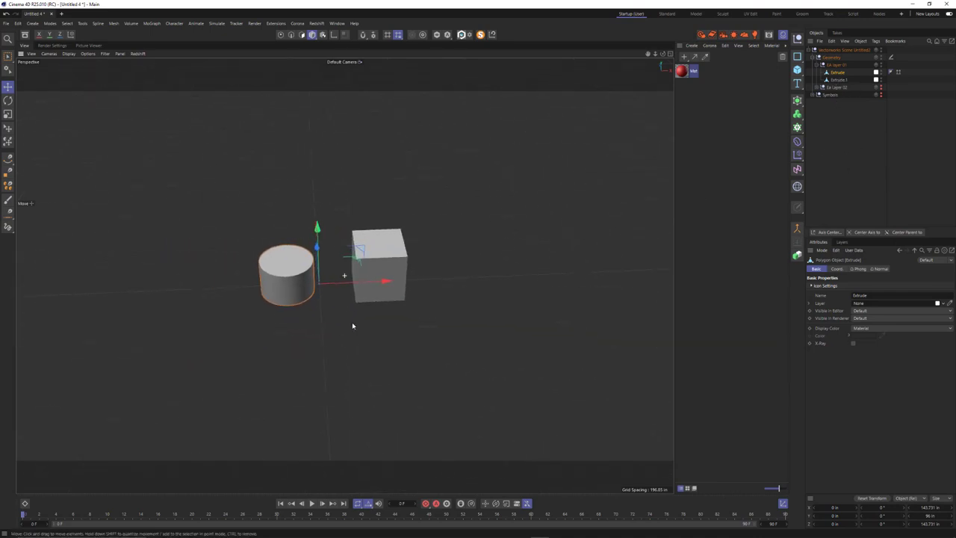
left_click_drag(352, 325, 258, 263, "alt")
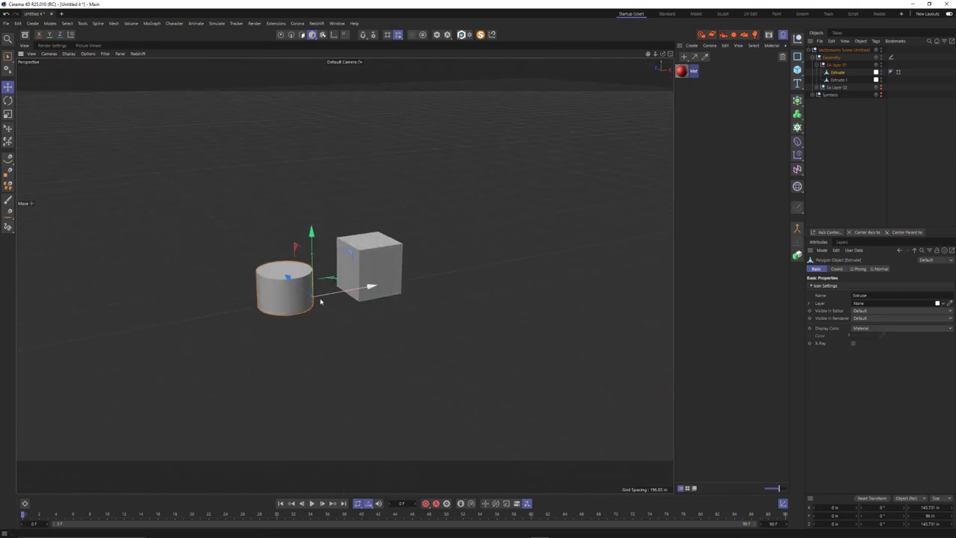
left_click(840, 49)
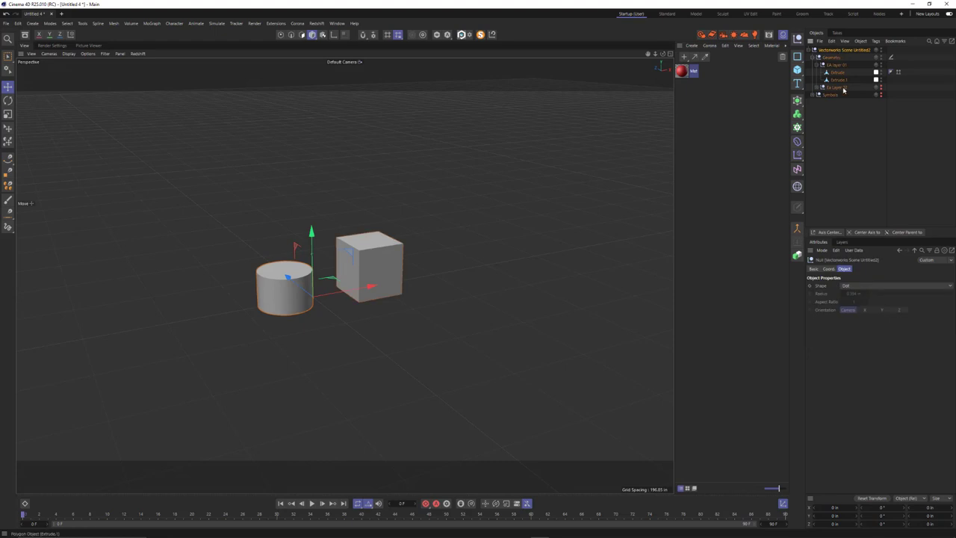
key("Delete")
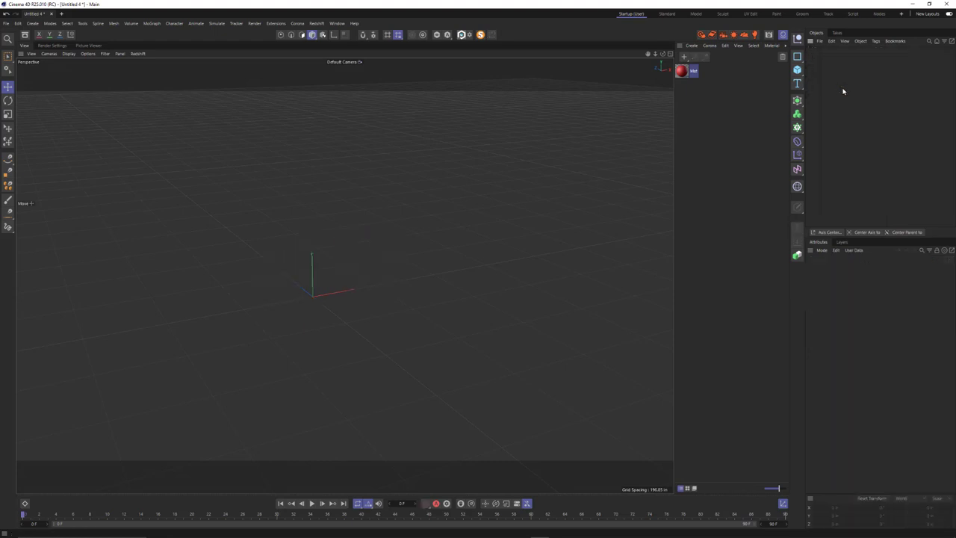
Switch to Vectorworks, make EA layer 01 the active layer and show its cylinder and cube in a custom 3D view
key("alt+Tab")
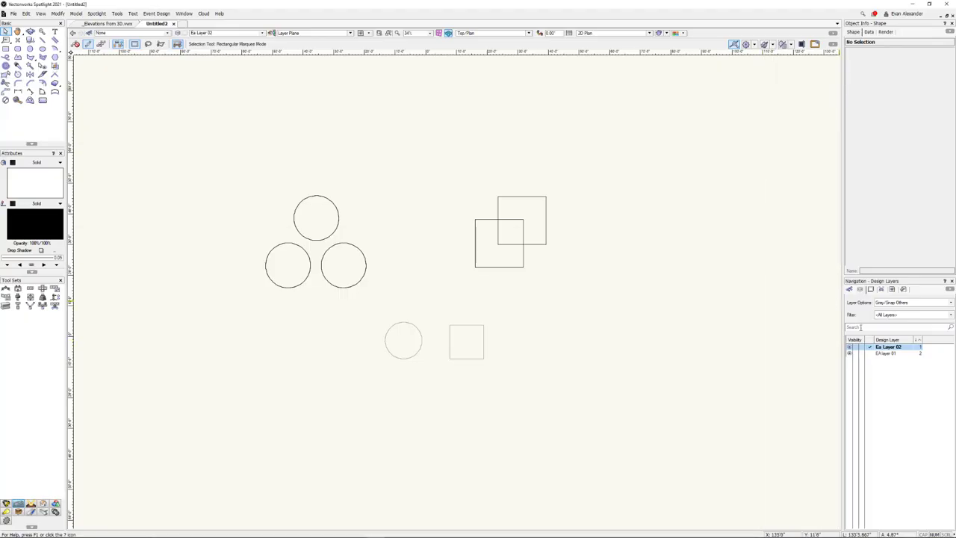
left_click(870, 352)
key("ctrl+a")
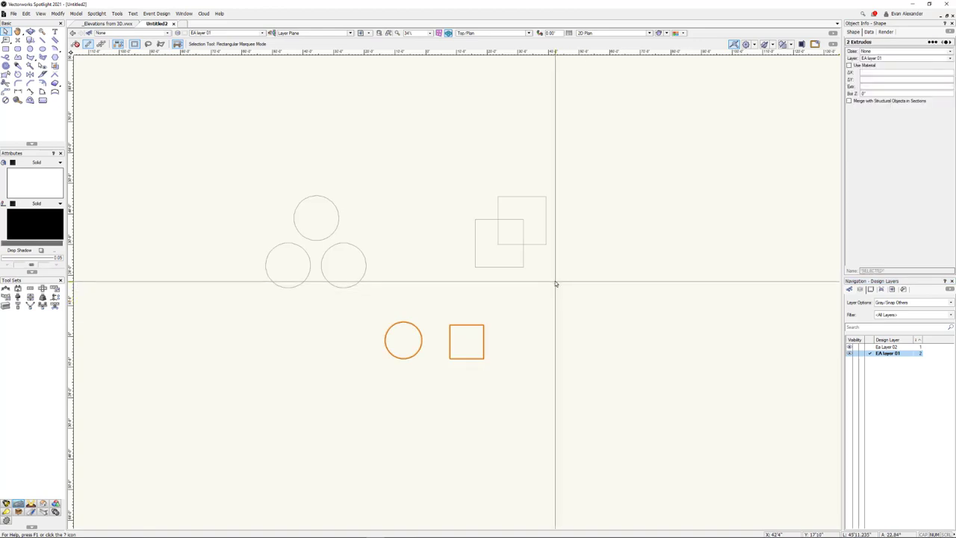
key("c")
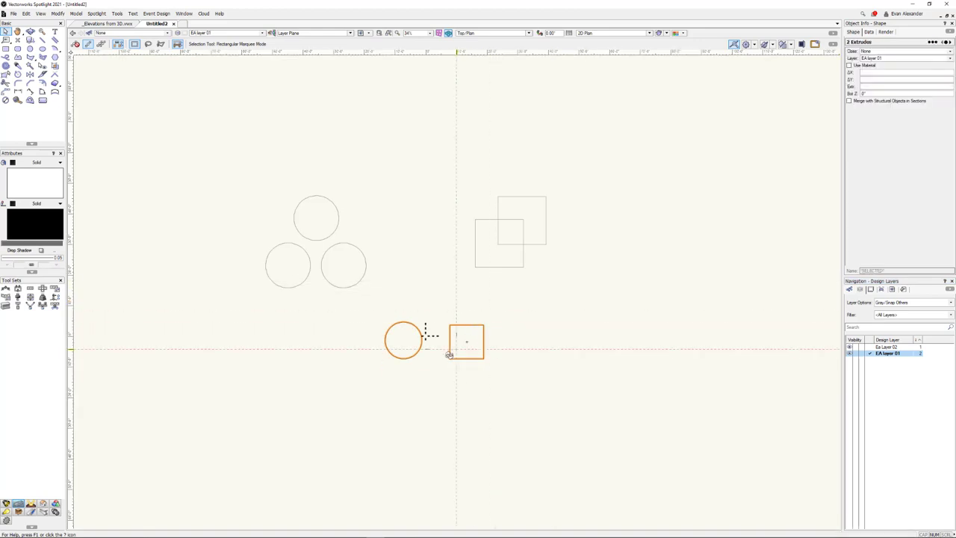
left_click_drag(426, 331, 491, 259)
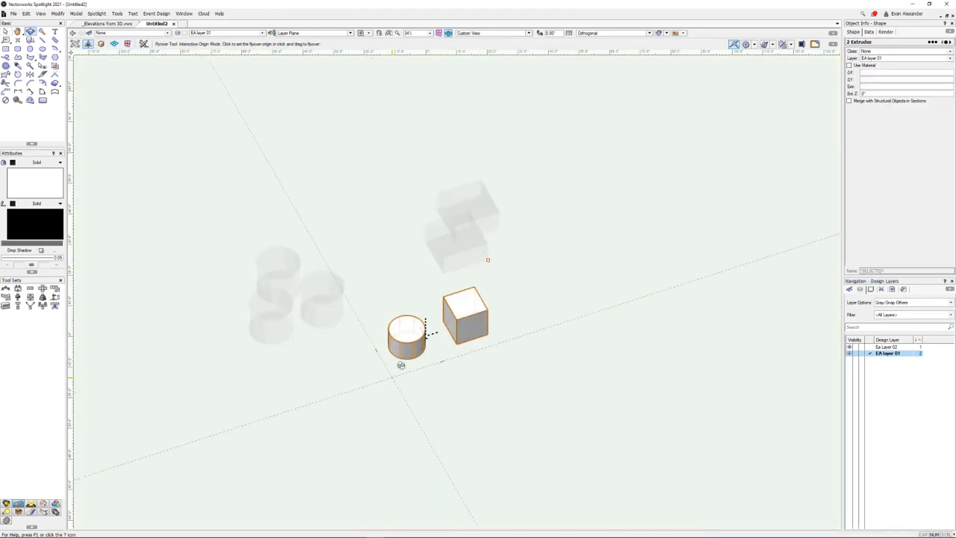
scroll(425, 340, "up", 5)
mouse_move(481, 337)
middle_mouse_down()
mouse_move(484, 324)
mouse_move(474, 335)
middle_mouse_up()
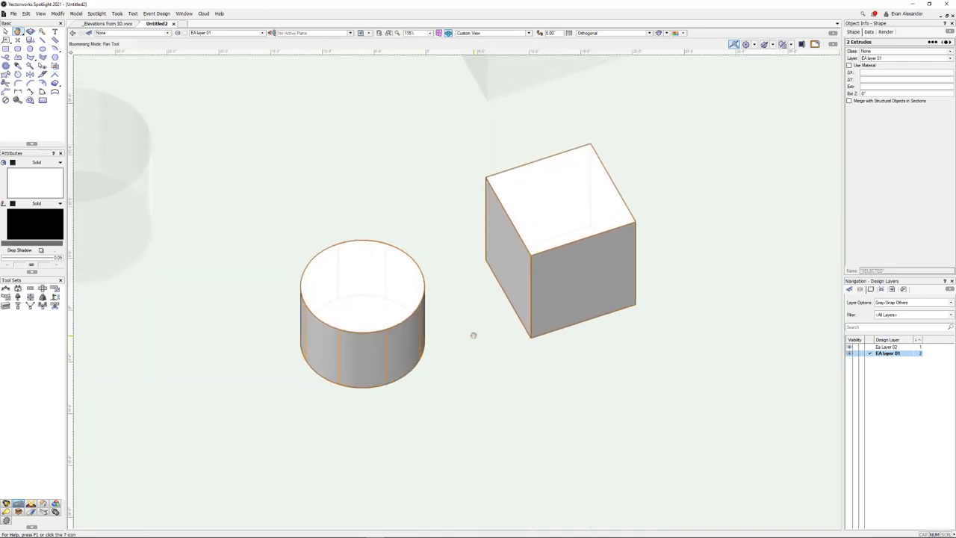
left_click(476, 339)
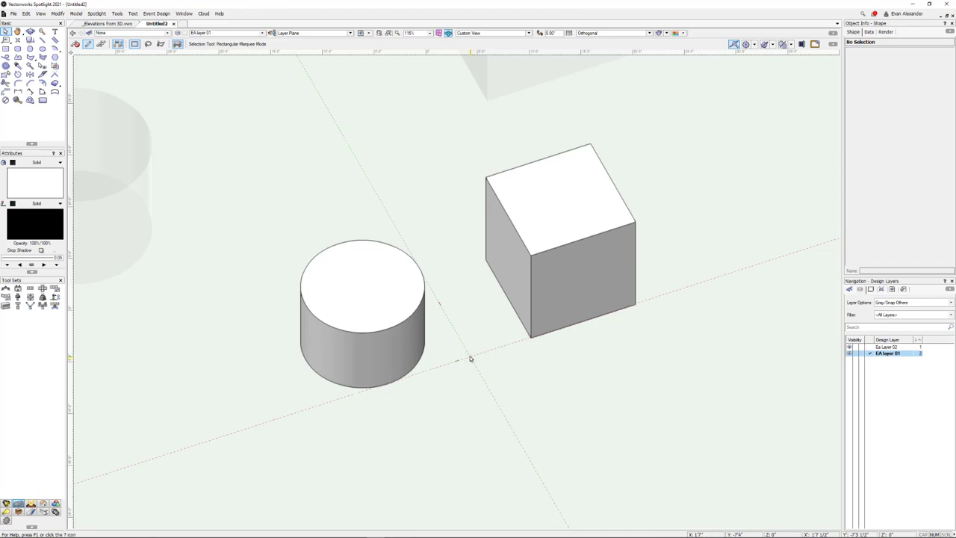
Name the cylinder extrude on EA layer 01 with the owner's first name in possessive form followed by "Cylinder"
scroll(468, 356, "down", 4)
left_click(450, 341)
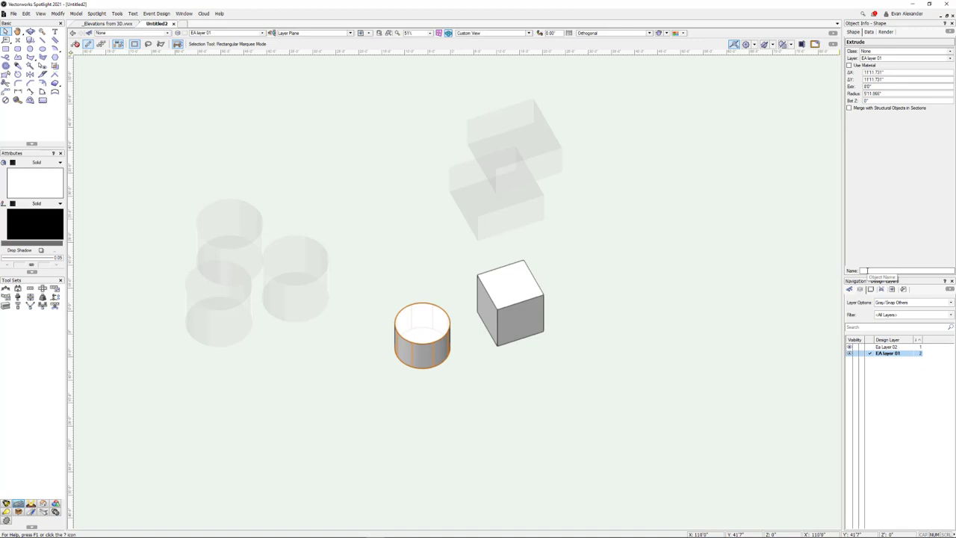
type("va")
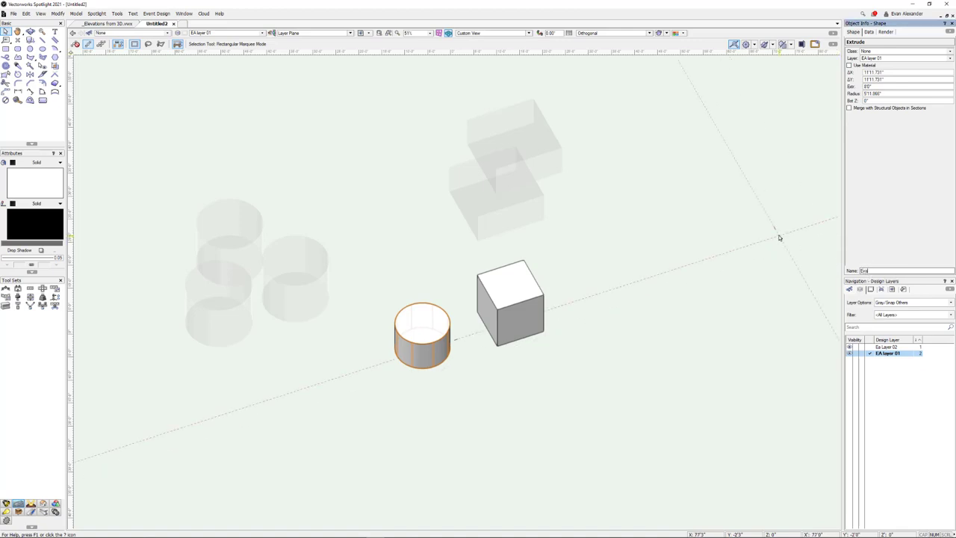
type("ns Cylinder")
left_click(668, 273)
left_click(408, 338)
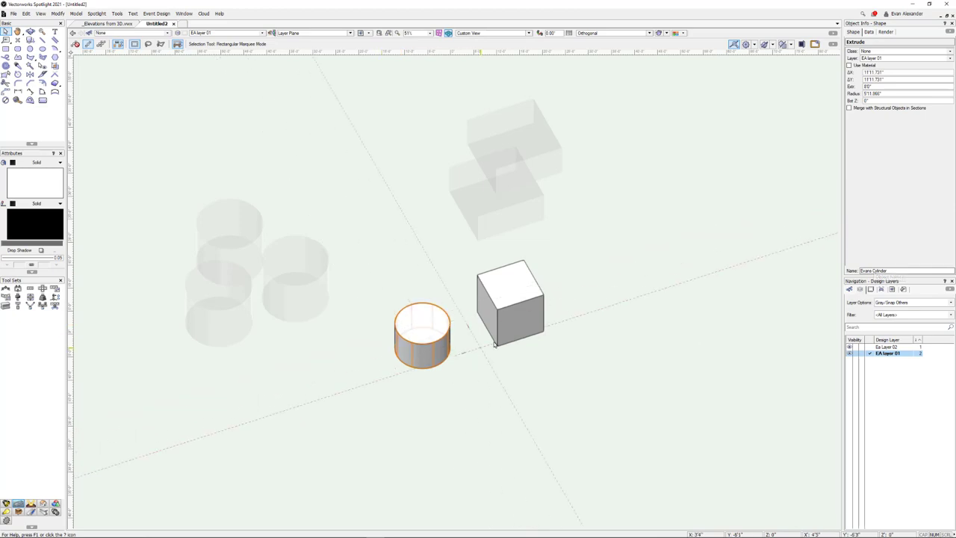
Name the cube extrude on EA layer 01 "EA Cube" and check the name fields of the cube and the cylinder
left_click(538, 329)
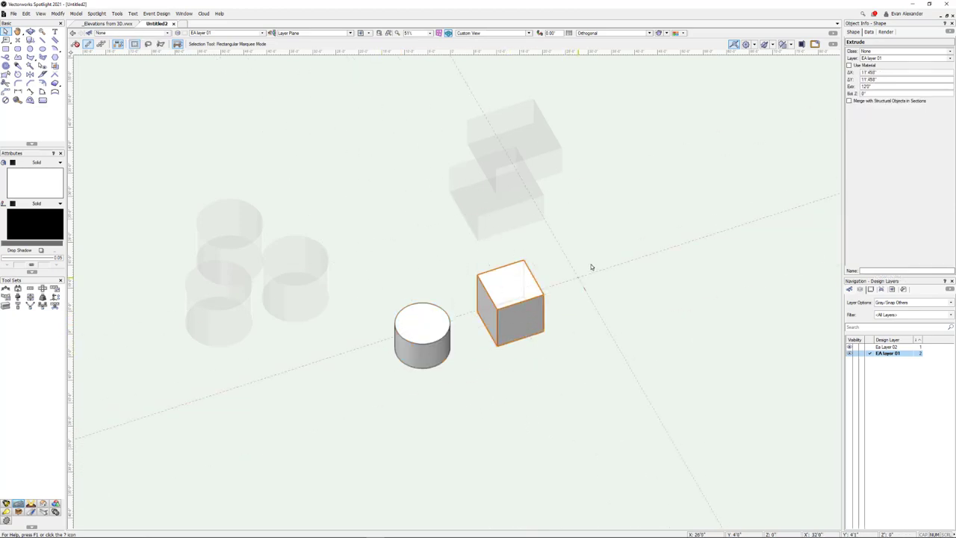
left_click(870, 272)
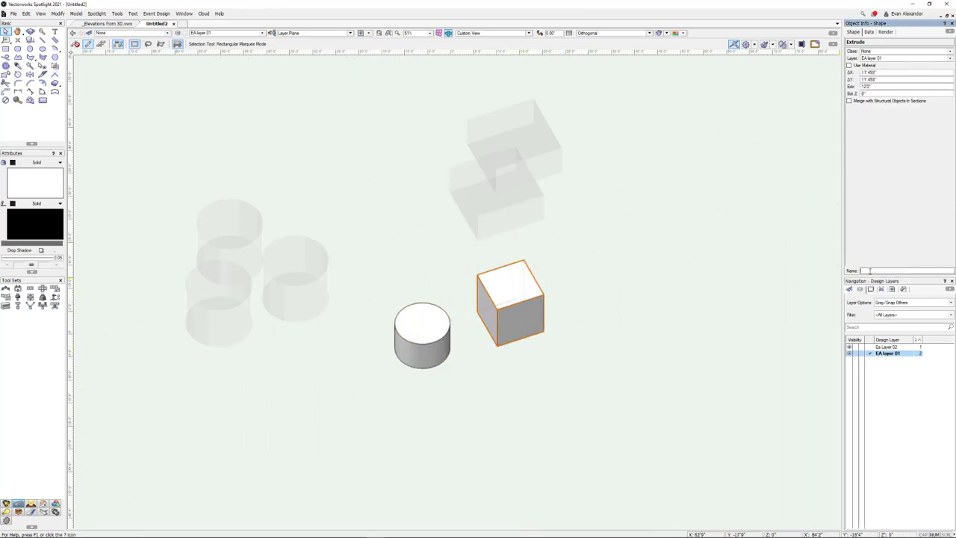
type("EA Cube")
key("BackSpace")
key("BackSpace")
key("BackSpace")
left_click(662, 292)
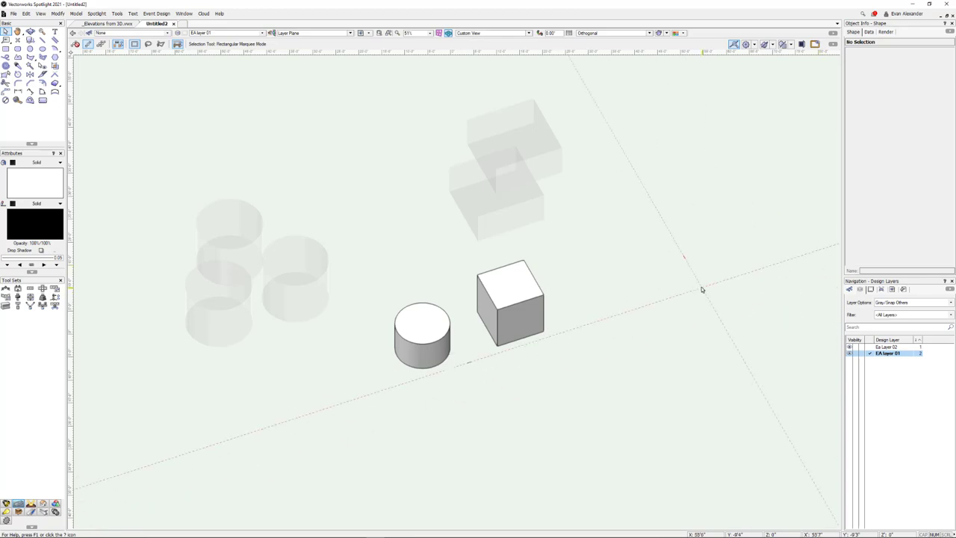
left_click(544, 300)
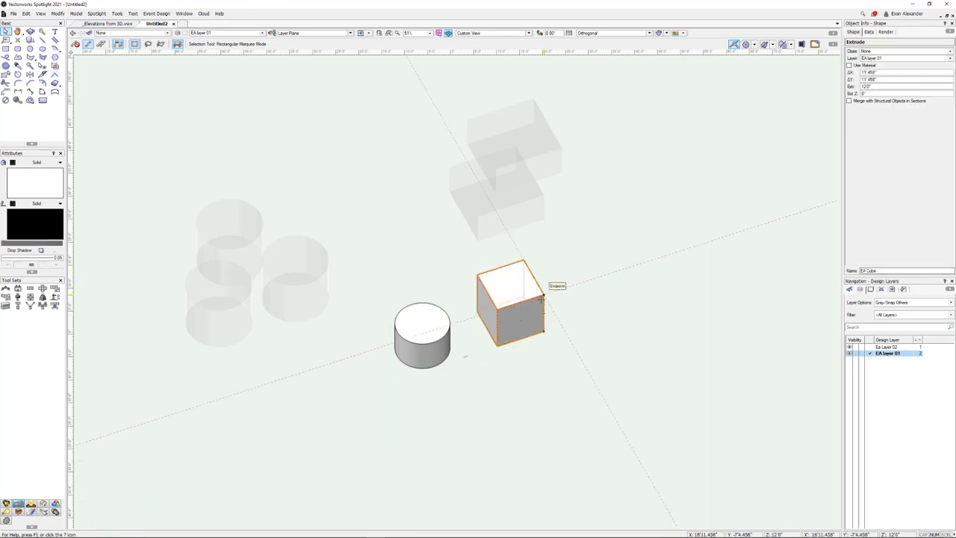
left_click(449, 325)
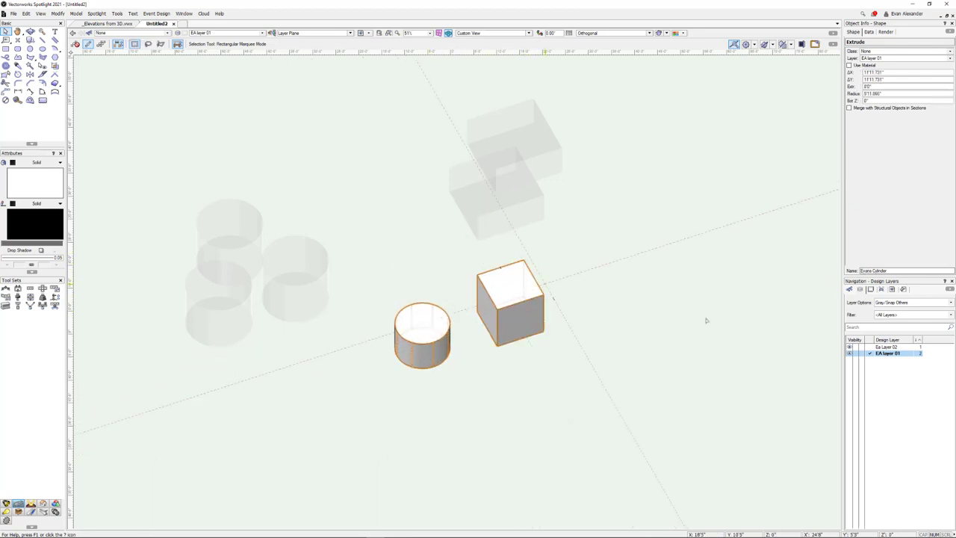
Make Ea Layer 02 active and name the three-cylinder group with the owner's first name in possessive form followed by "Group"
left_click(888, 347)
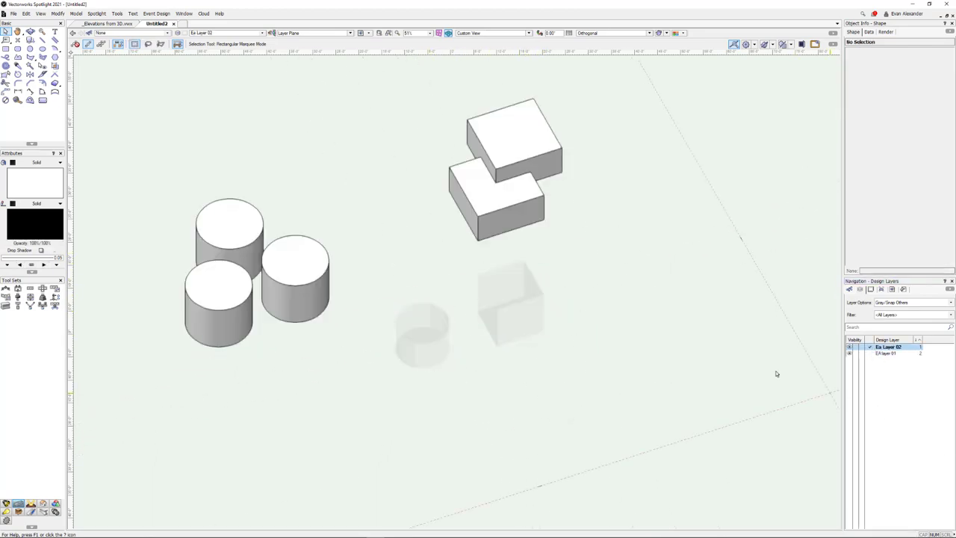
left_click(342, 297)
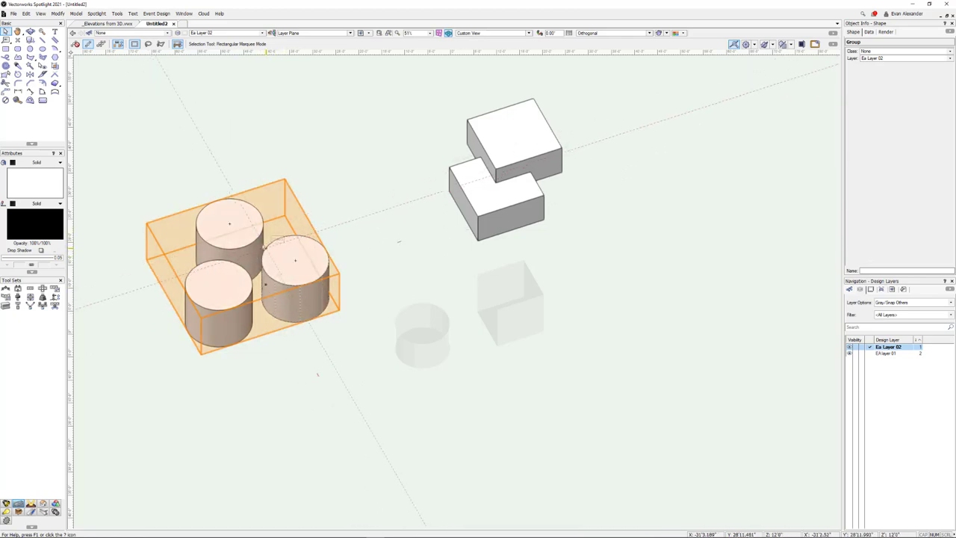
left_click(882, 271)
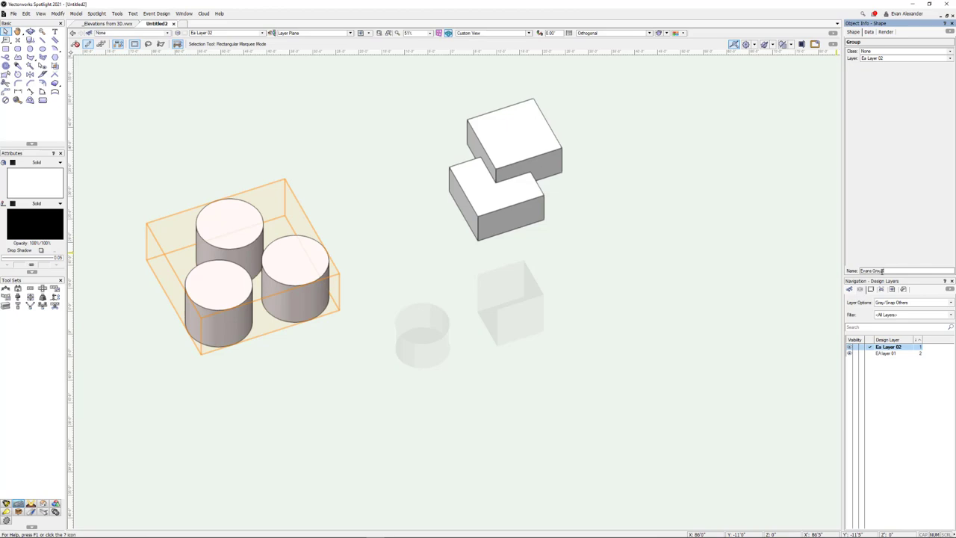
type("Evans Group")
left_click(765, 259)
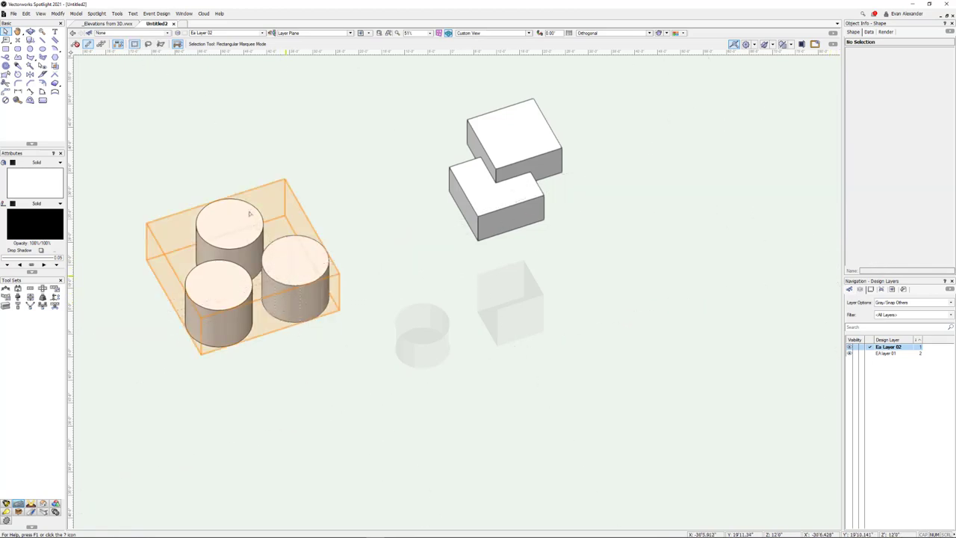
left_click(251, 214)
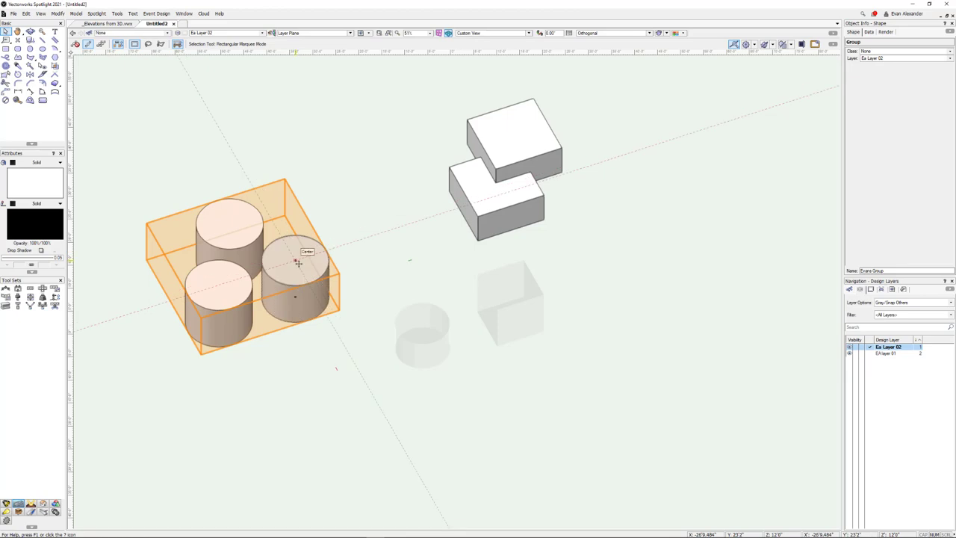
Inspect the box symbol on Ea Layer 02 and its 3D component for a place to name it, leaving the symbol unedited
left_click(529, 168)
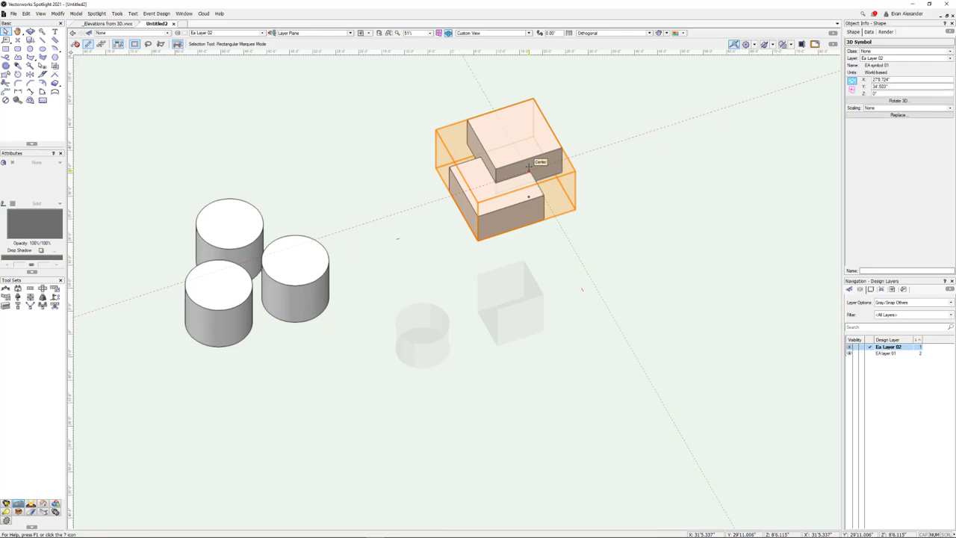
right_click(529, 169)
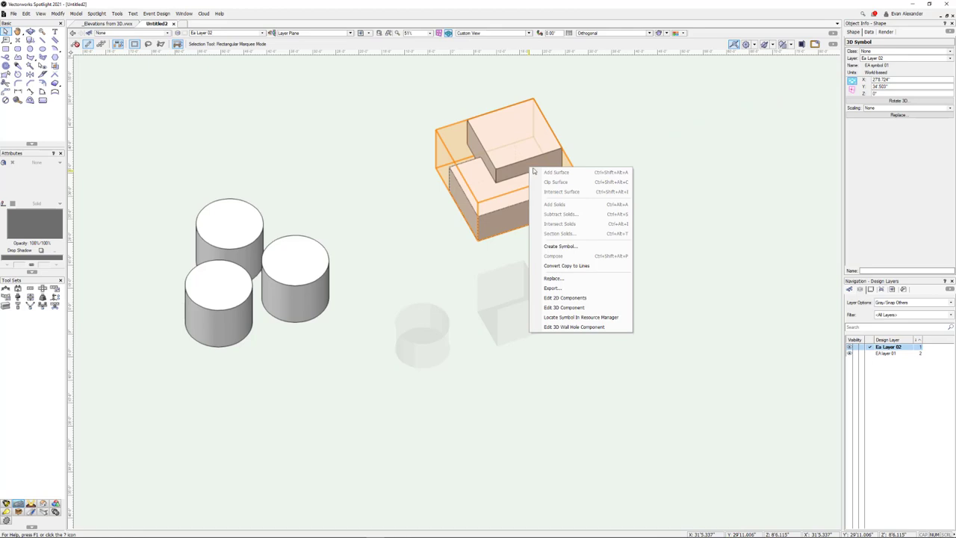
left_click(611, 159)
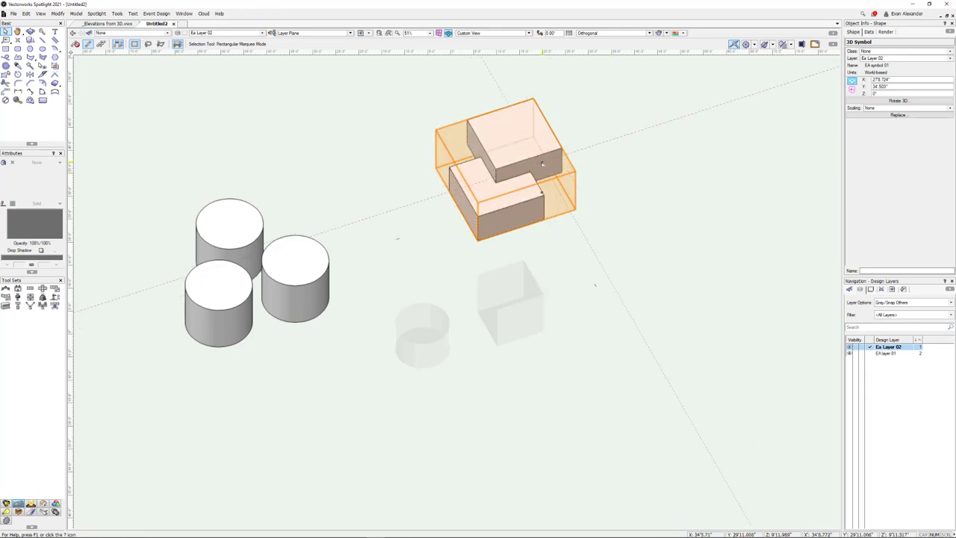
right_click(506, 165)
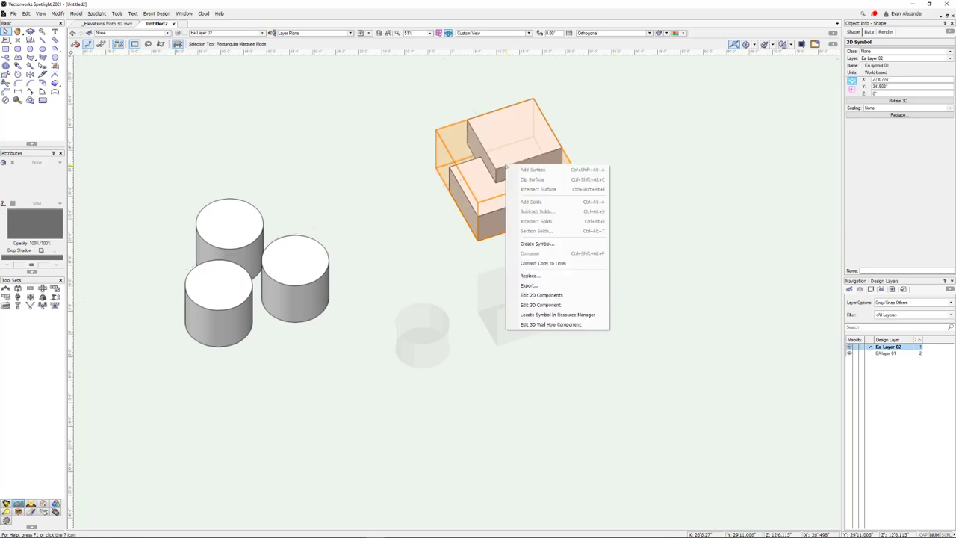
left_click(686, 229)
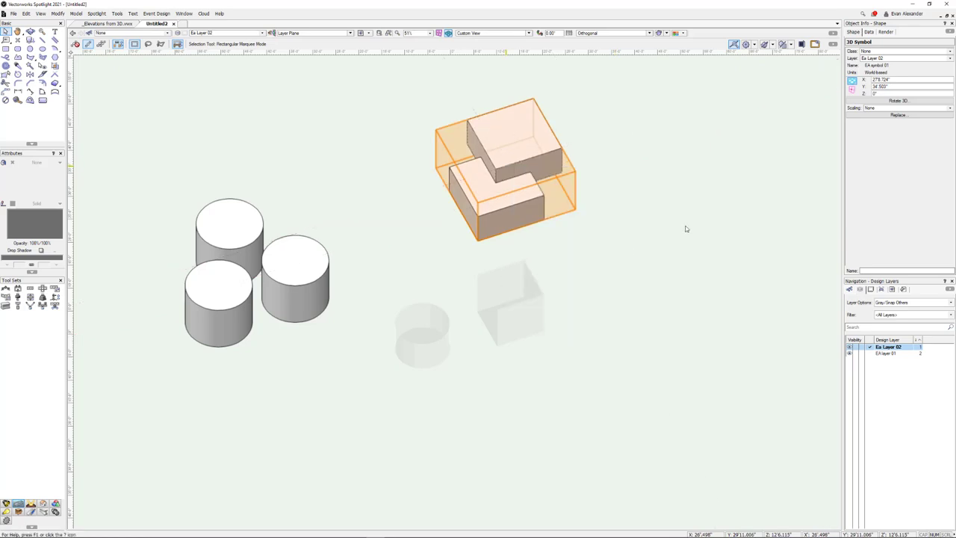
double_click(542, 165)
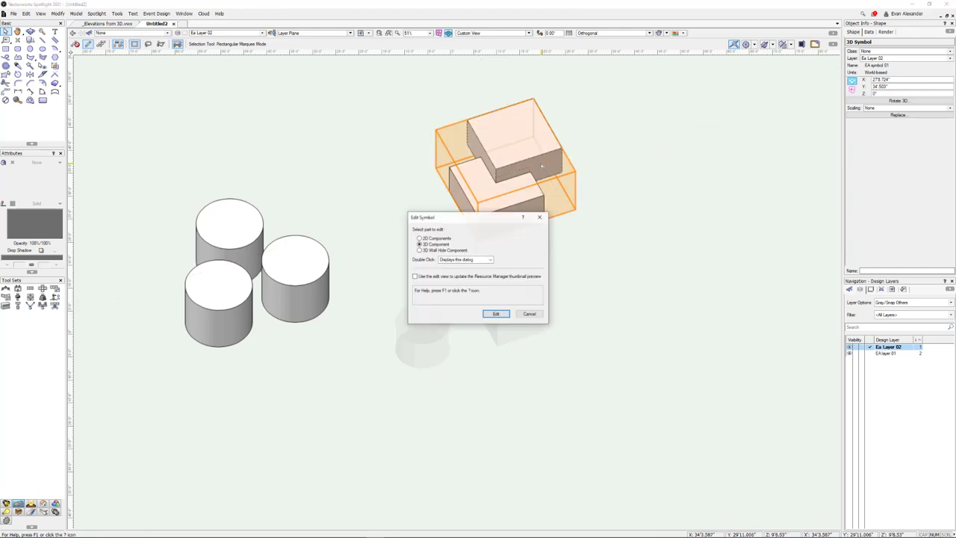
left_click(496, 314)
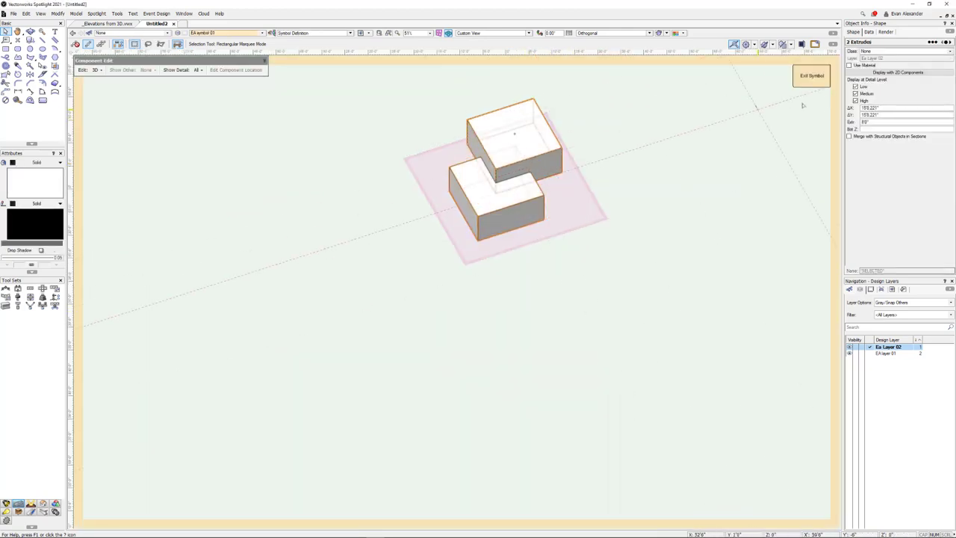
left_click(811, 76)
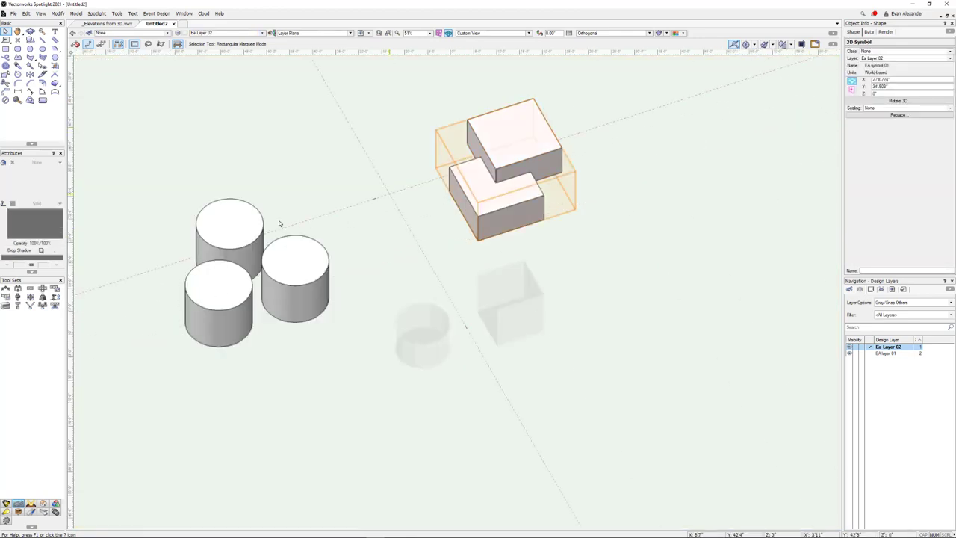
Rename the EA symbol 01 resource with the owner's first name in possessive form followed by "big Symbol"
key("ctrl+r")
left_click_drag(336, 224, 554, 239)
right_click(565, 286)
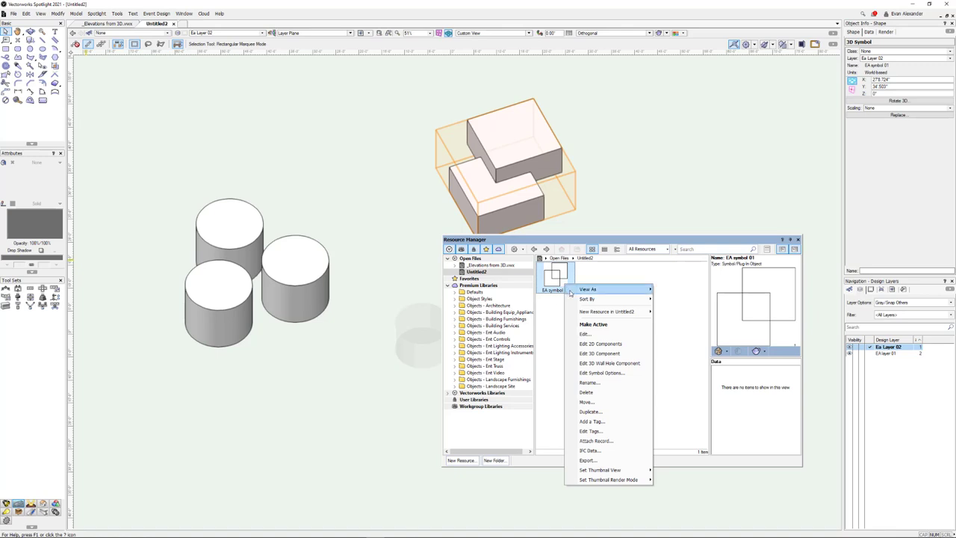
left_click(644, 379)
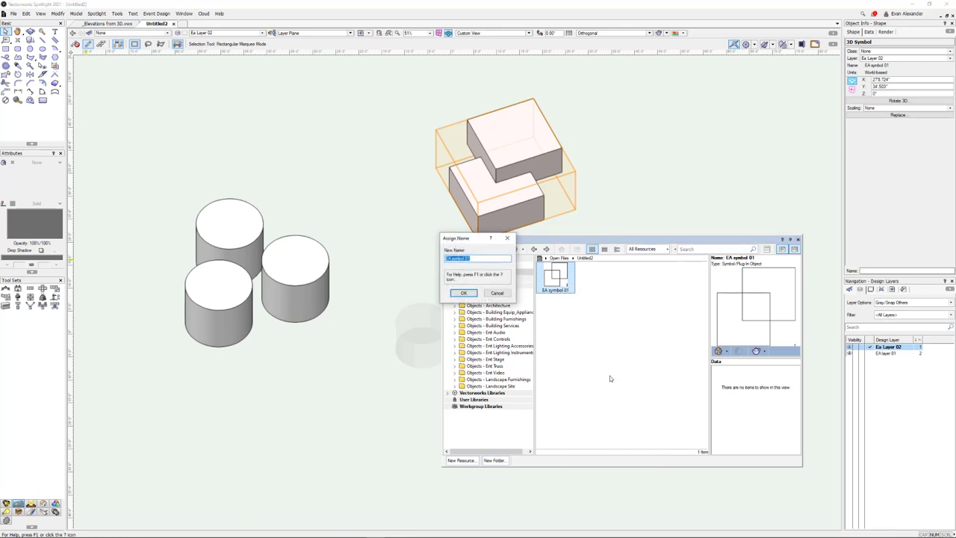
type("Evans")
key("Return")
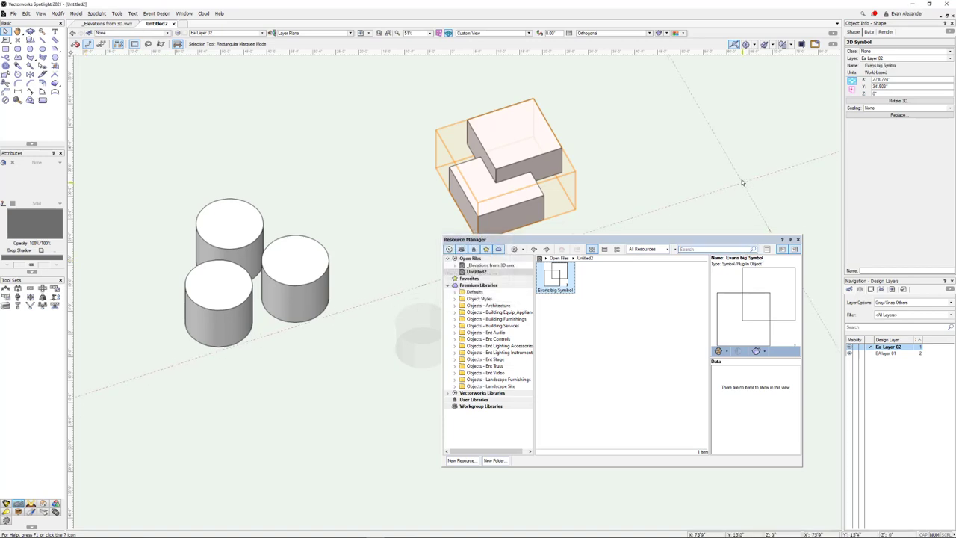
left_click(742, 182)
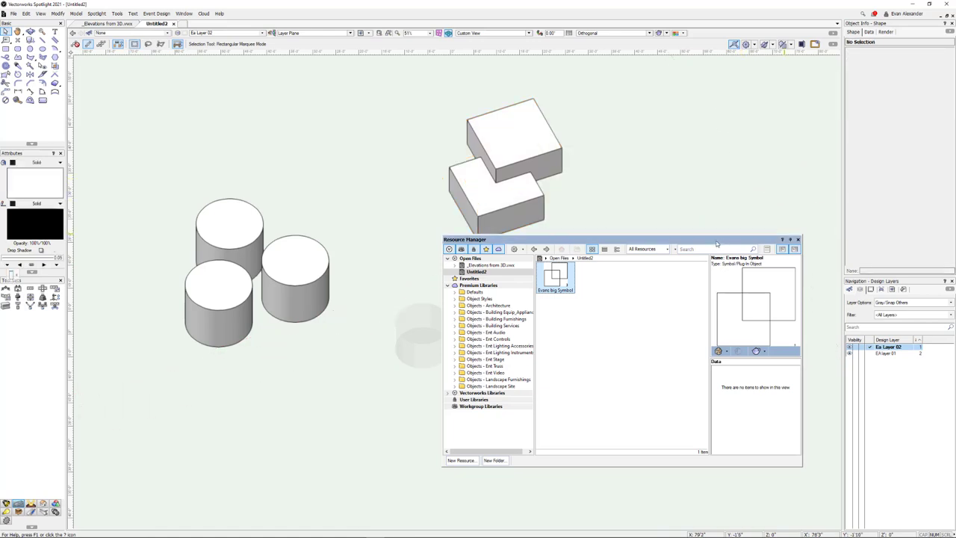
left_click(798, 239)
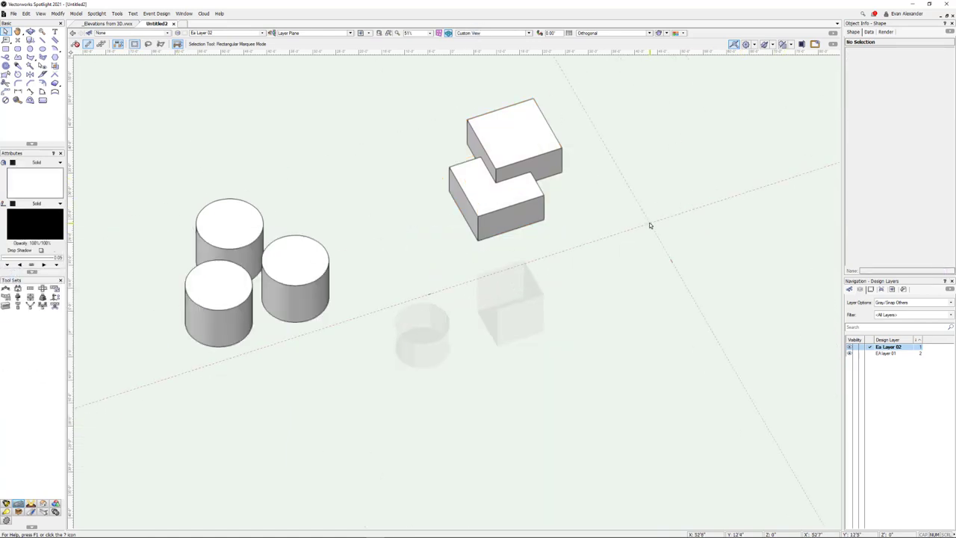
Export all visible objects on all layers to a Cinema 4D file named "test 04", with symbols exported as render instances
left_click(656, 200)
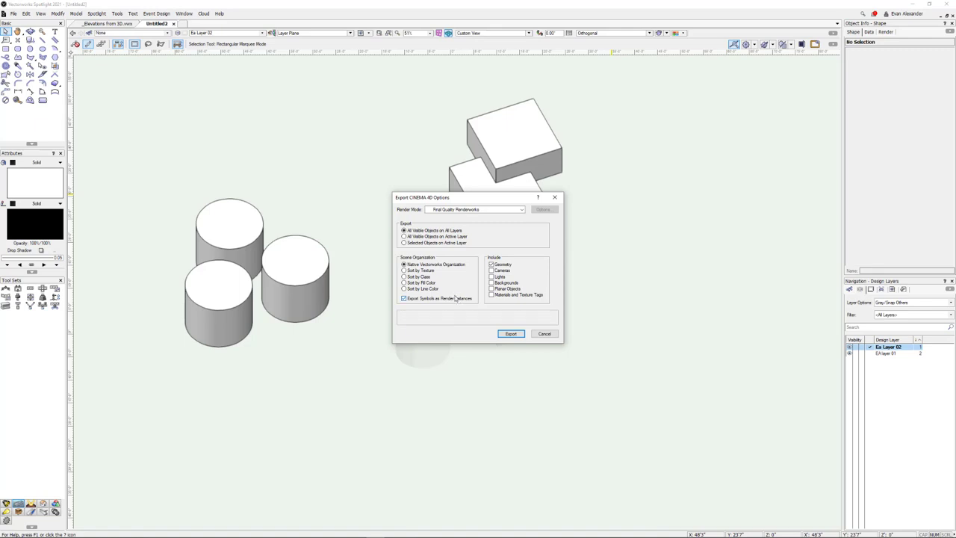
left_click(404, 299)
left_click(403, 299)
left_click(511, 333)
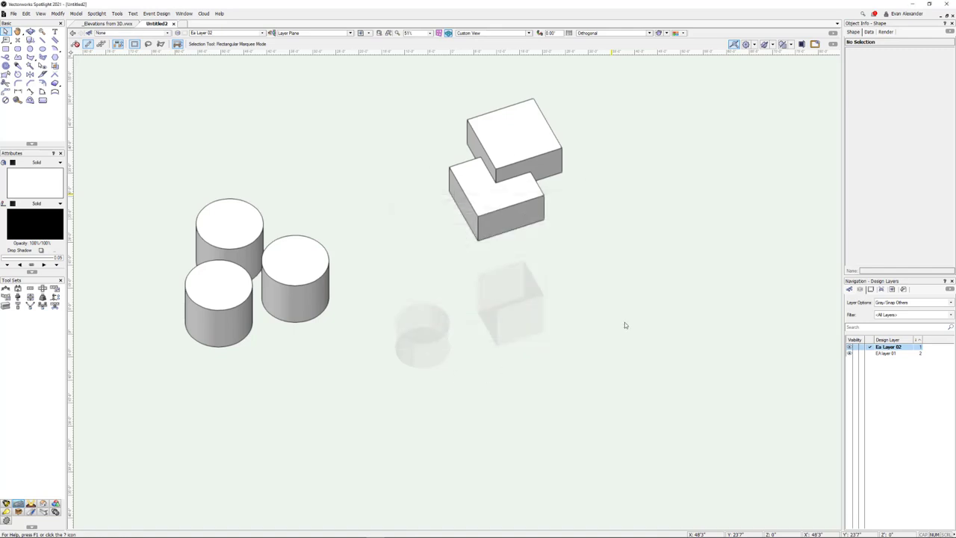
type("test 04")
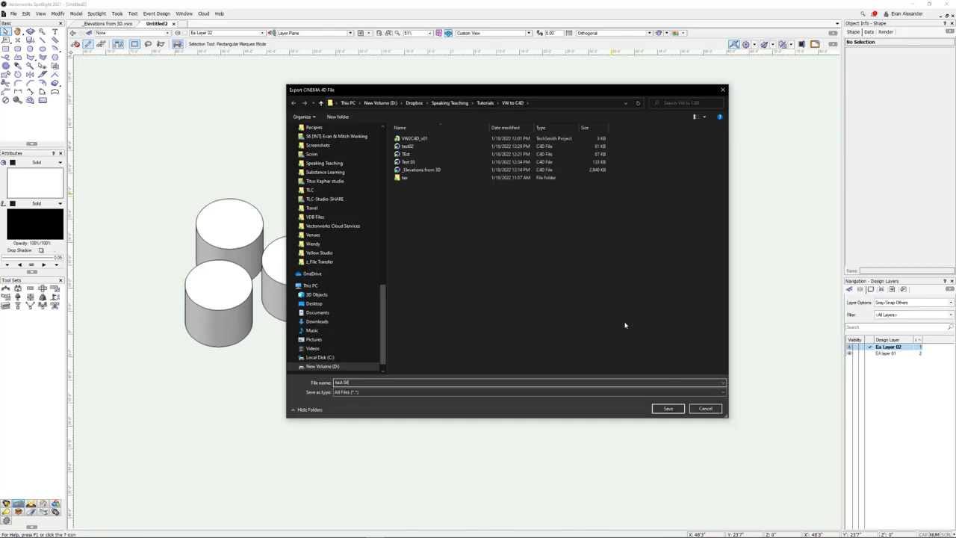
key("Return")
Switch to Cinema 4D and merge the exported test 04 file into the current project
key("alt+Tab")
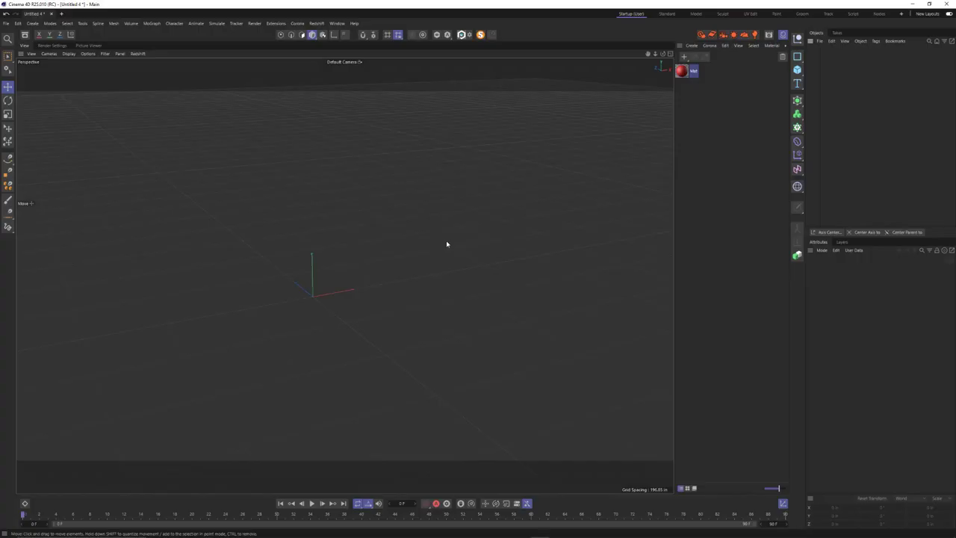
key("ctrl+o")
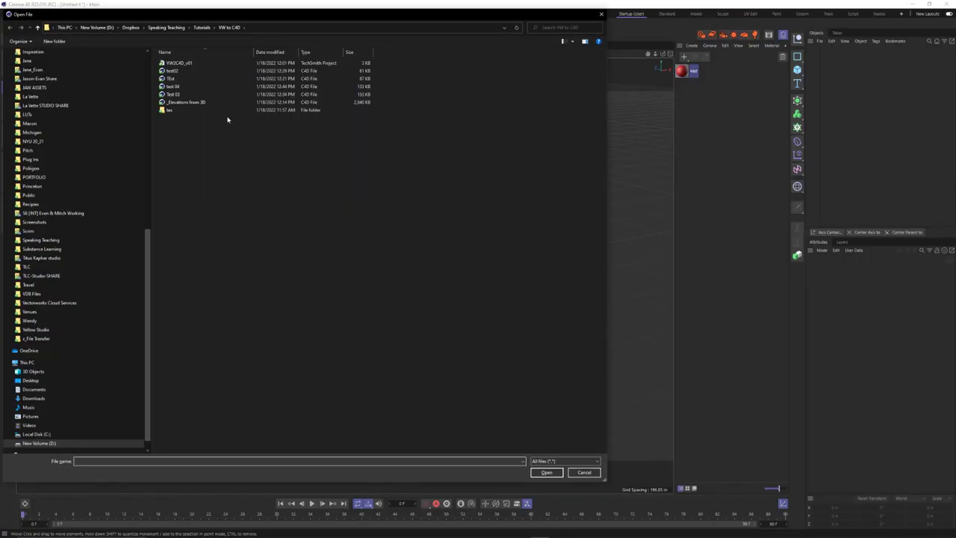
double_click(187, 86)
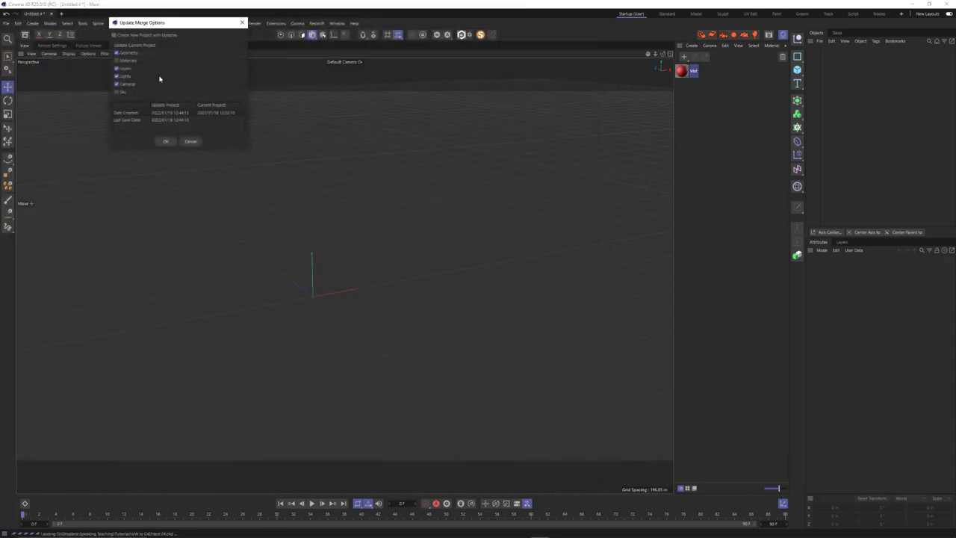
left_click(125, 68)
left_click(125, 75)
left_click(165, 142)
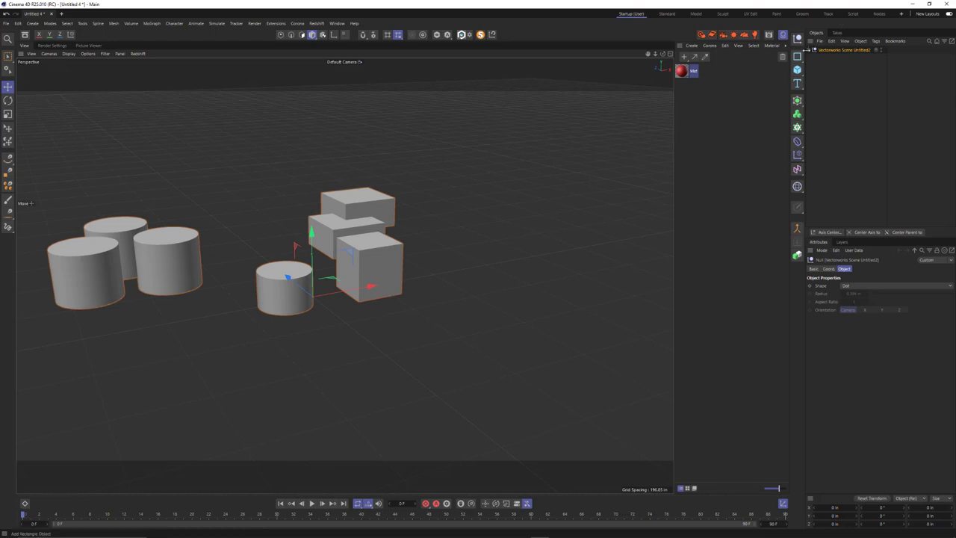
Expand the Vectorworks scene's Geometry null and EA layer 01, and check the names of the imported cylinder and cube
left_click(814, 50)
left_click(813, 57)
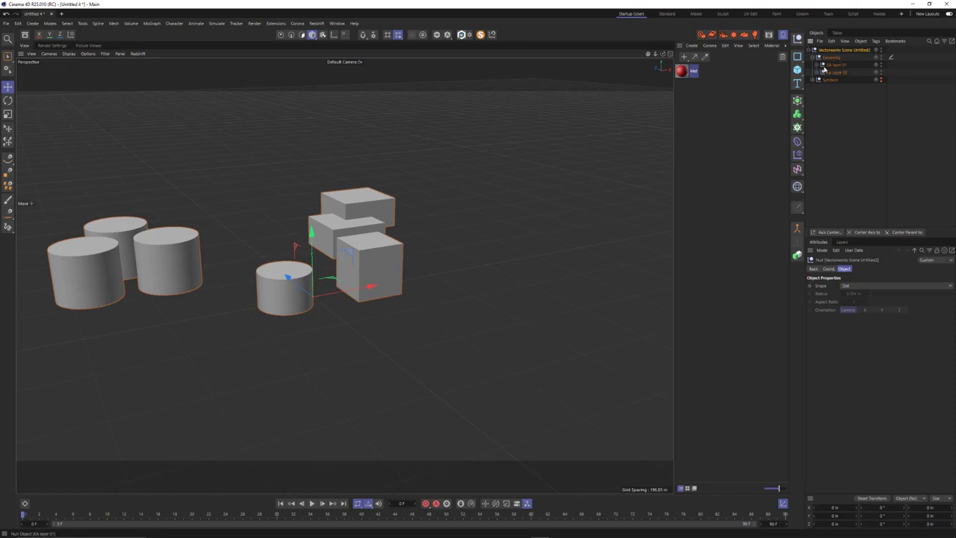
left_click(820, 65)
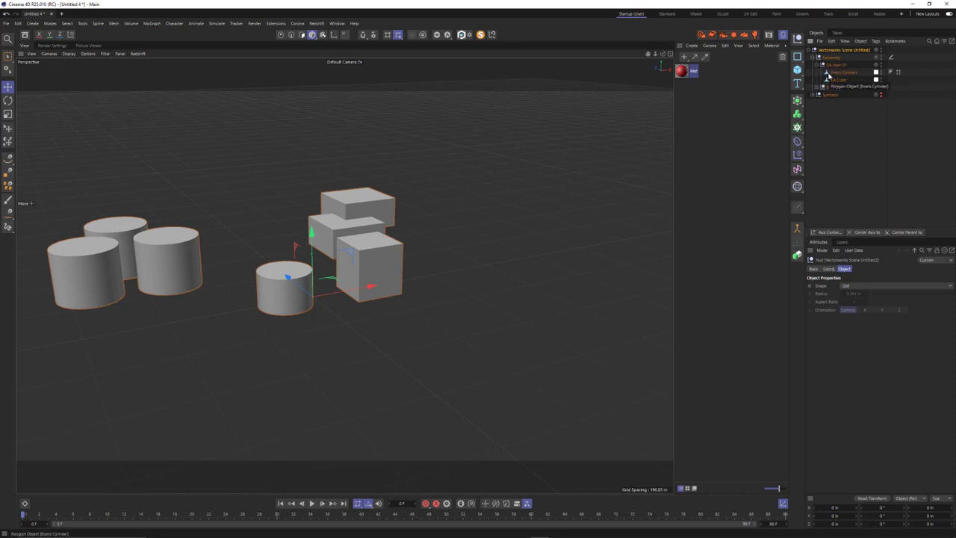
left_click(838, 81)
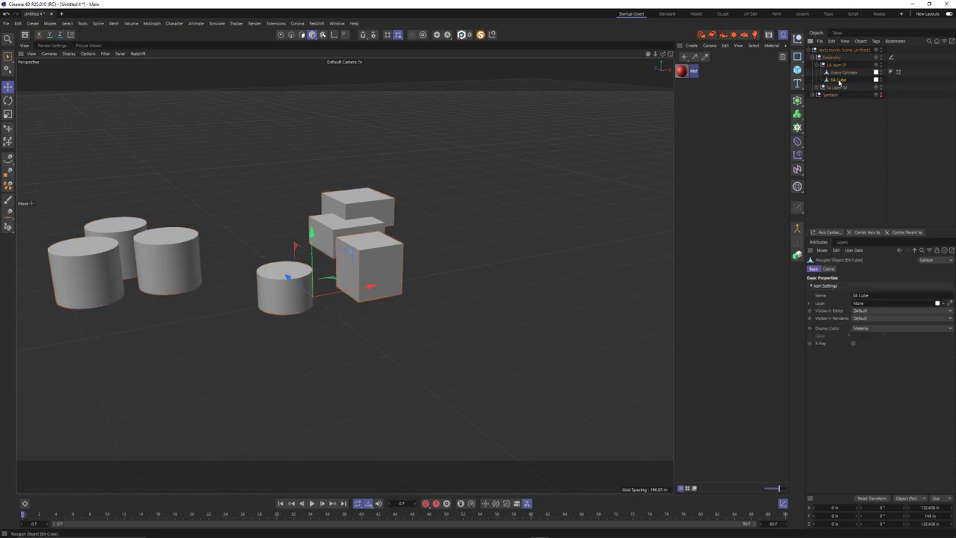
left_click(840, 72)
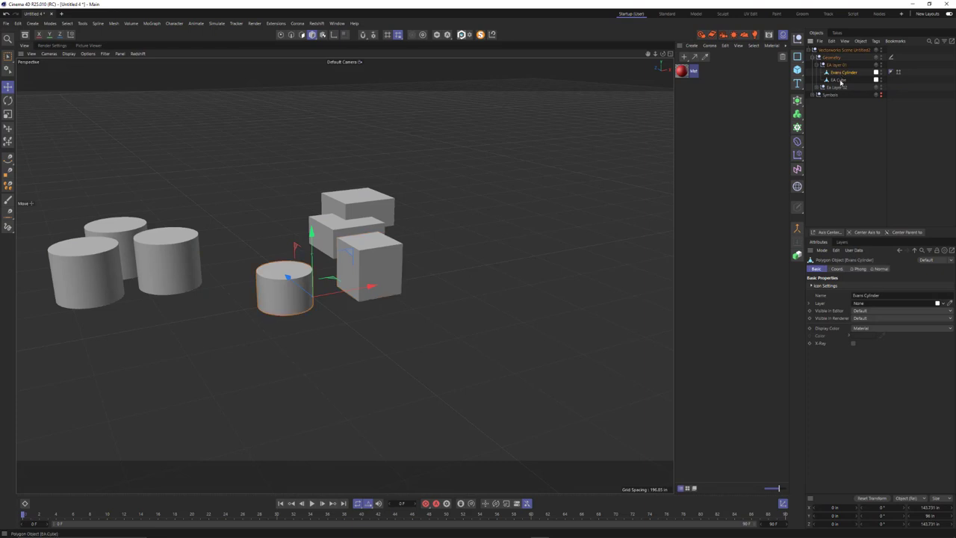
left_click(841, 80)
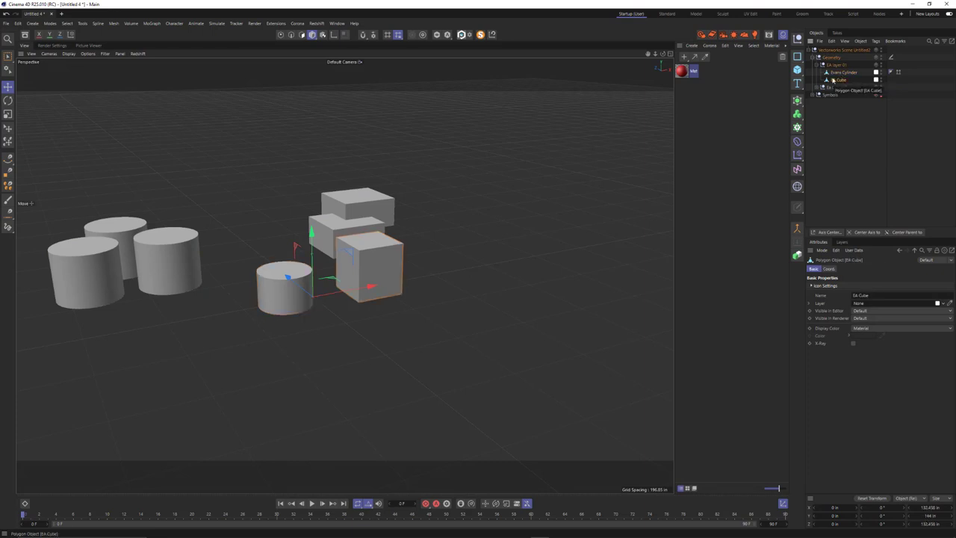
Collapse EA layer 01 and expand Ea Layer 02 and its named group to check the imported objects
left_click(840, 68)
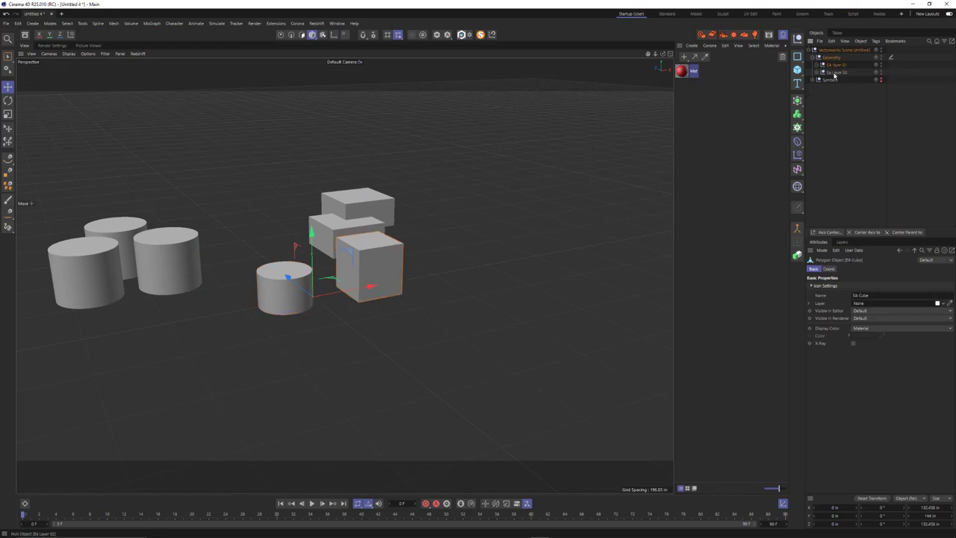
left_click(835, 73)
left_click(818, 73)
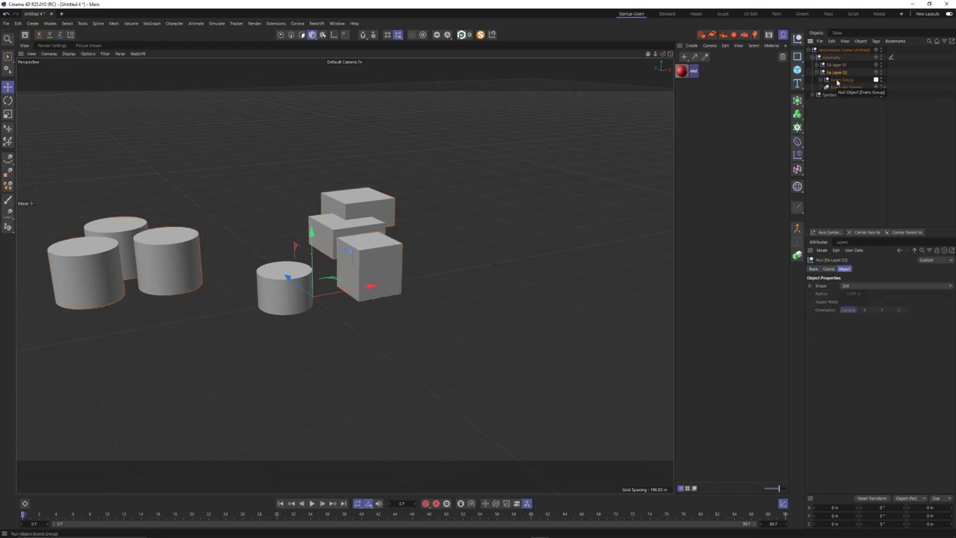
left_click(826, 80)
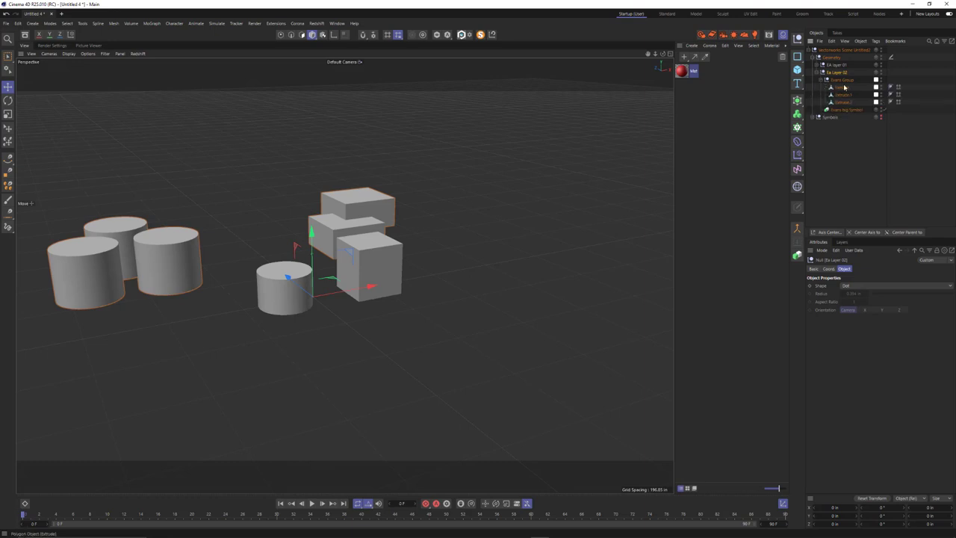
Try moving the first Extrude of the group along its X axis and undo the move
left_click(841, 87)
mouse_move(371, 287)
left_mouse_down()
mouse_move(344, 285)
mouse_move(381, 285)
left_mouse_up()
key("ctrl+z")
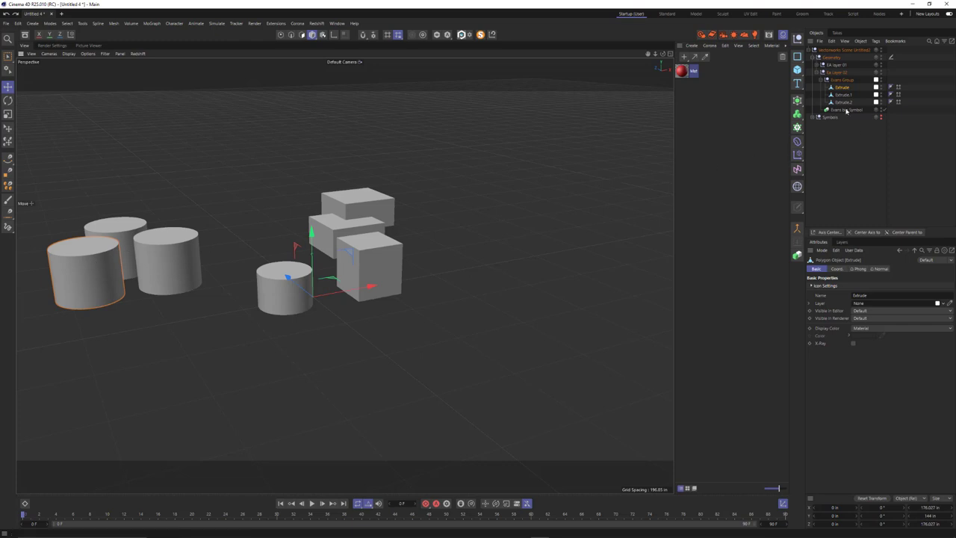
Select the group in Ea Layer 02, and inspect the source symbol inside the Symbols null
left_click(853, 81)
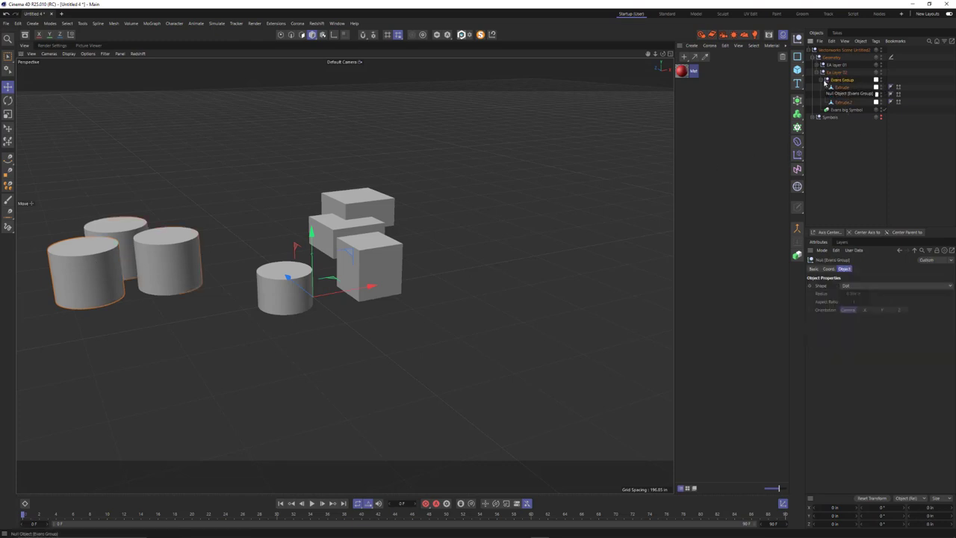
left_click(820, 73)
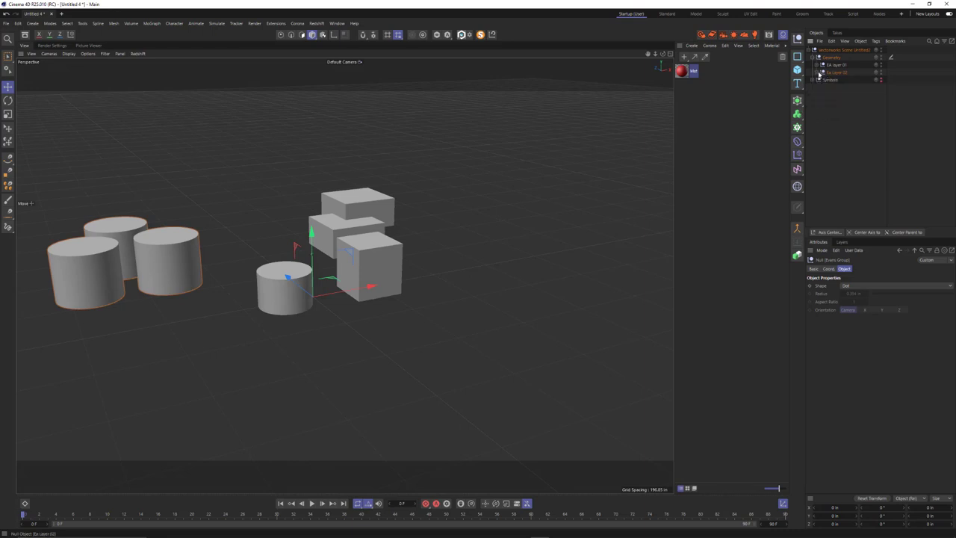
left_click(829, 80)
left_click(819, 79)
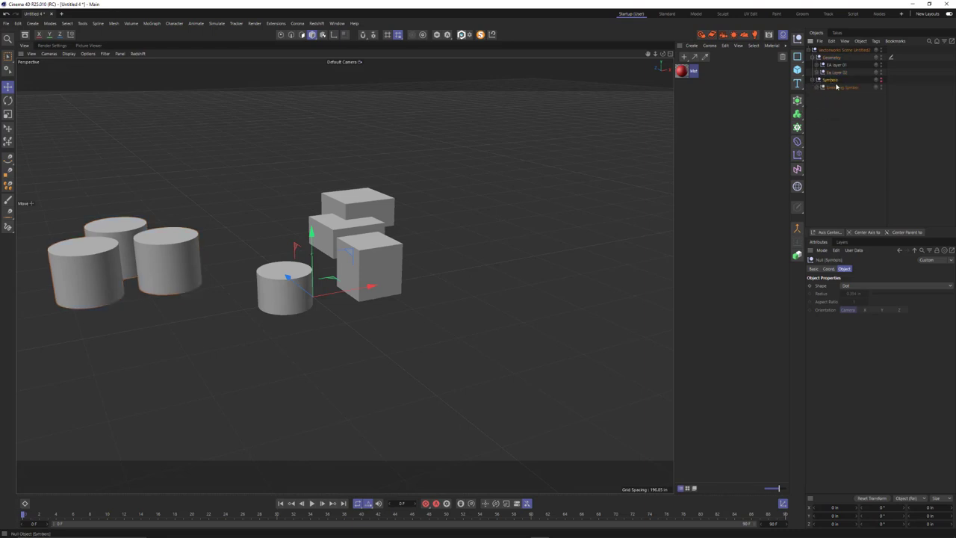
left_click(819, 89)
left_click(818, 88)
left_click(814, 82)
Try moving the big symbol's render instance in Ea Layer 02 along X and deleting it, and undo the deletion
left_click(818, 75)
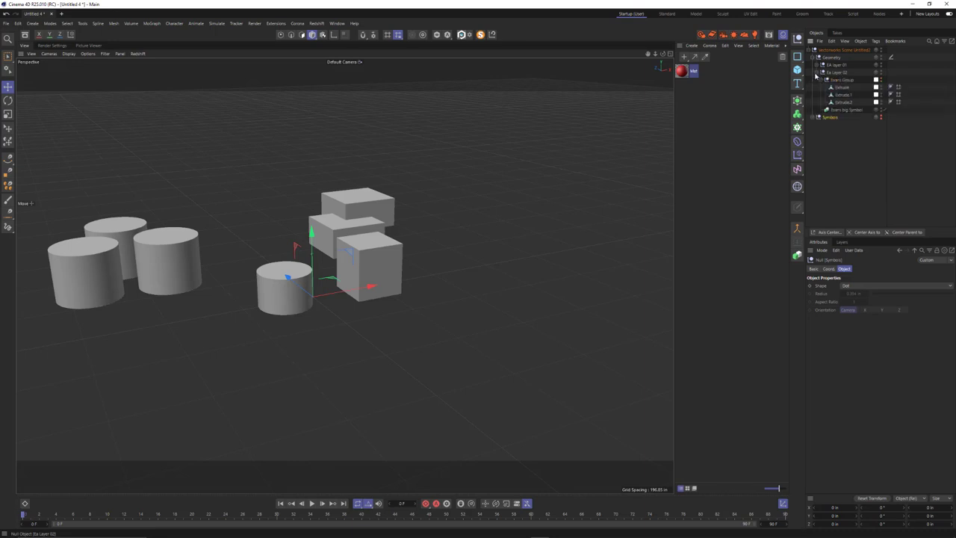
left_click(816, 75)
left_click(817, 74)
left_click(822, 80)
left_click(844, 88)
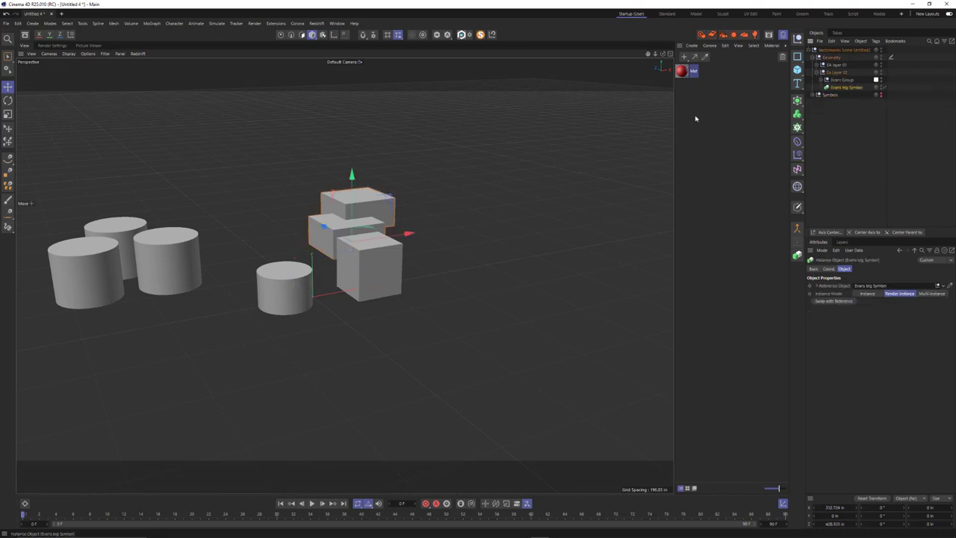
left_click_drag(408, 233, 438, 230)
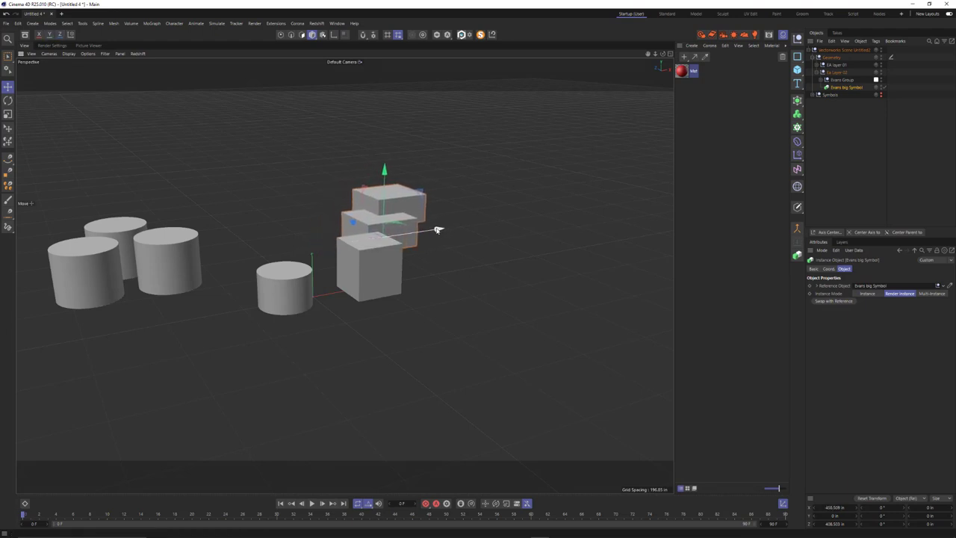
key("Delete")
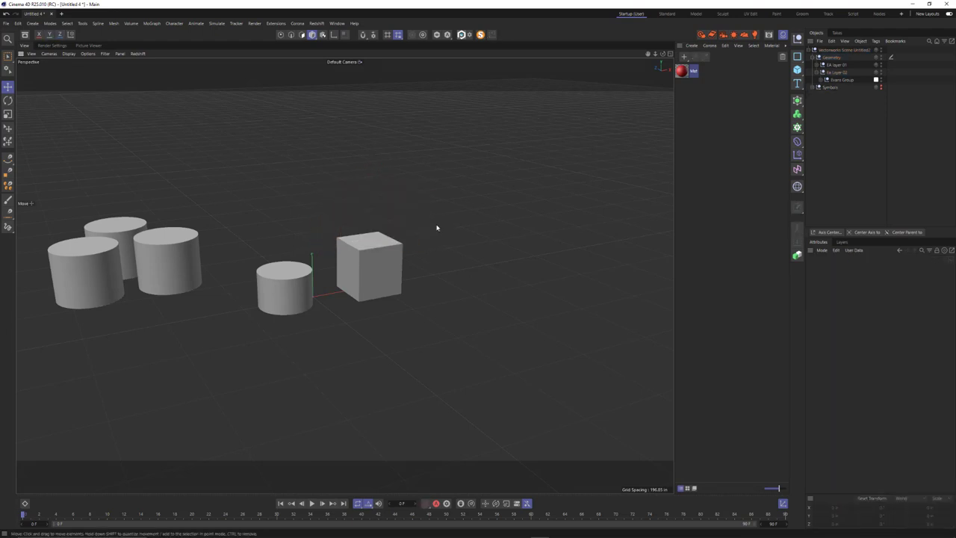
key("ctrl+z")
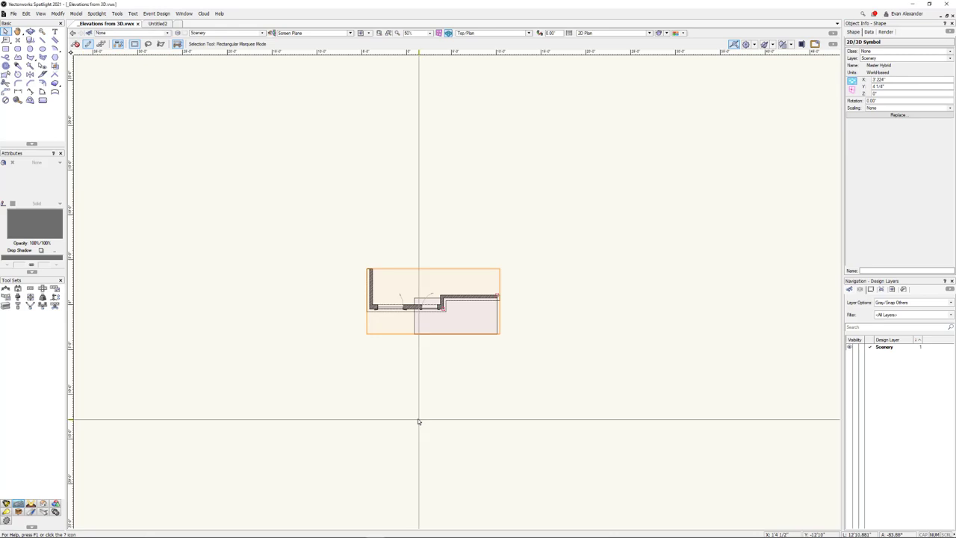
Switch to Vectorworks and examine the Master Hybrid symbol in Left Isometric view before returning to Top/Plan
key("KP_1")
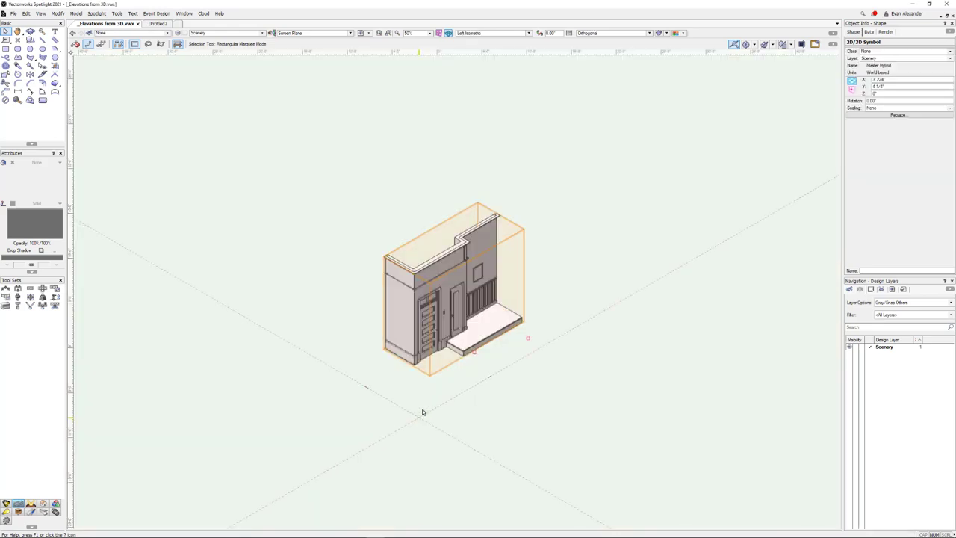
scroll(457, 326, "up", 3)
scroll(470, 319, "down", 2)
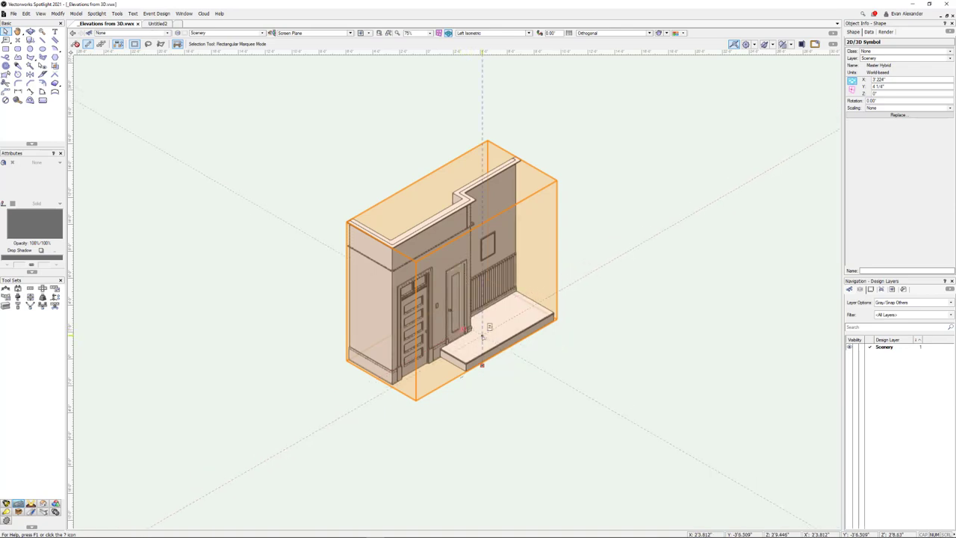
key("F5")
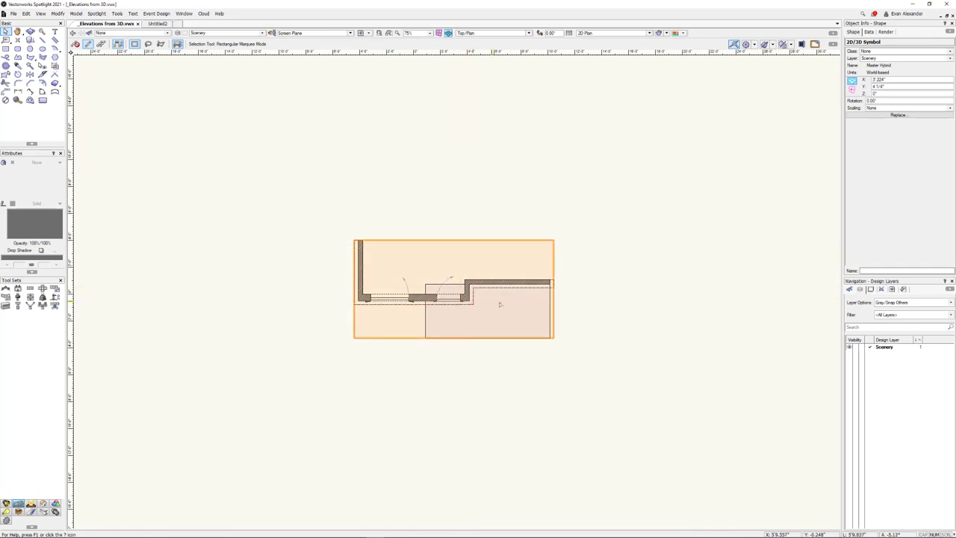
middle_click_drag(498, 305, 436, 317)
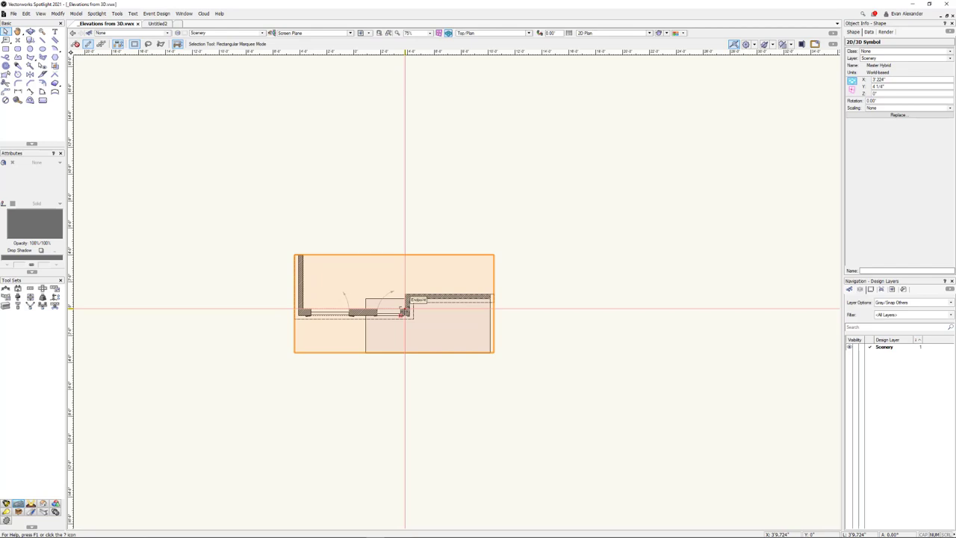
Open the Cinema 4D export options for the Elevations from 3D drawing with Custom Renderworks as render mode
left_click(14, 13)
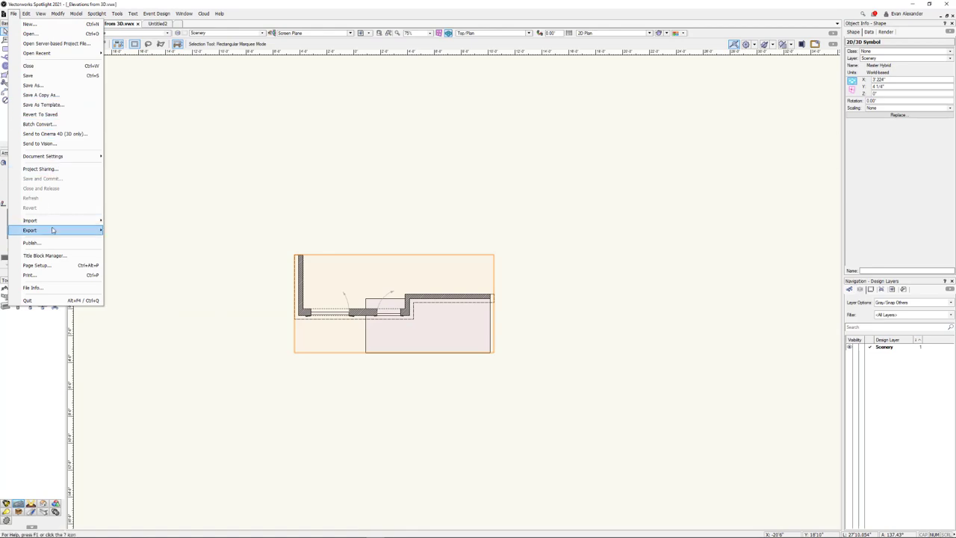
mouse_move(53, 230)
left_click(142, 191)
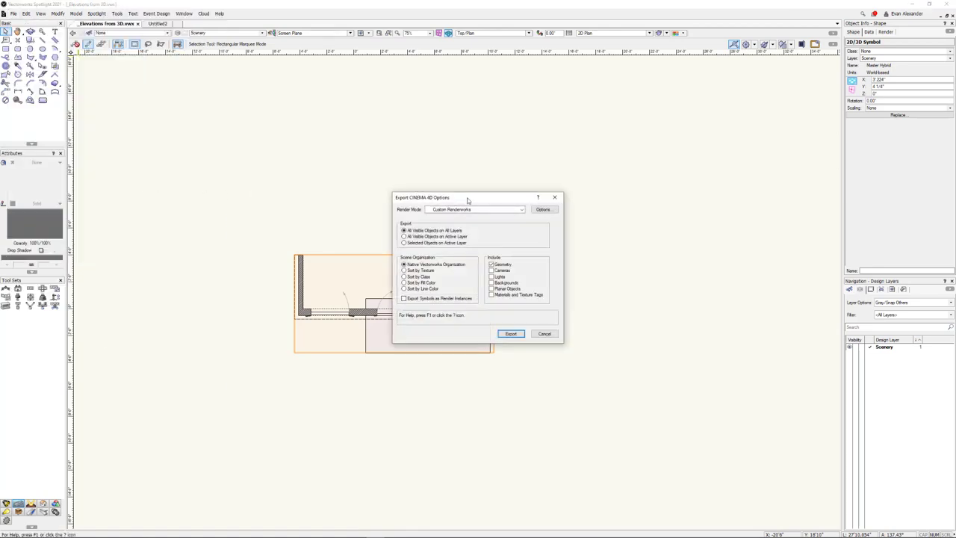
left_click_drag(467, 201, 523, 176)
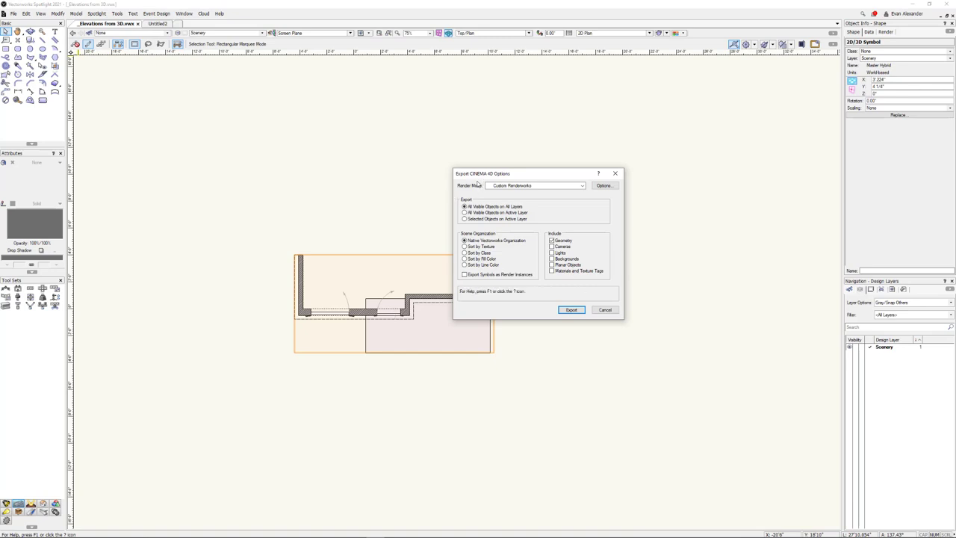
left_click(517, 185)
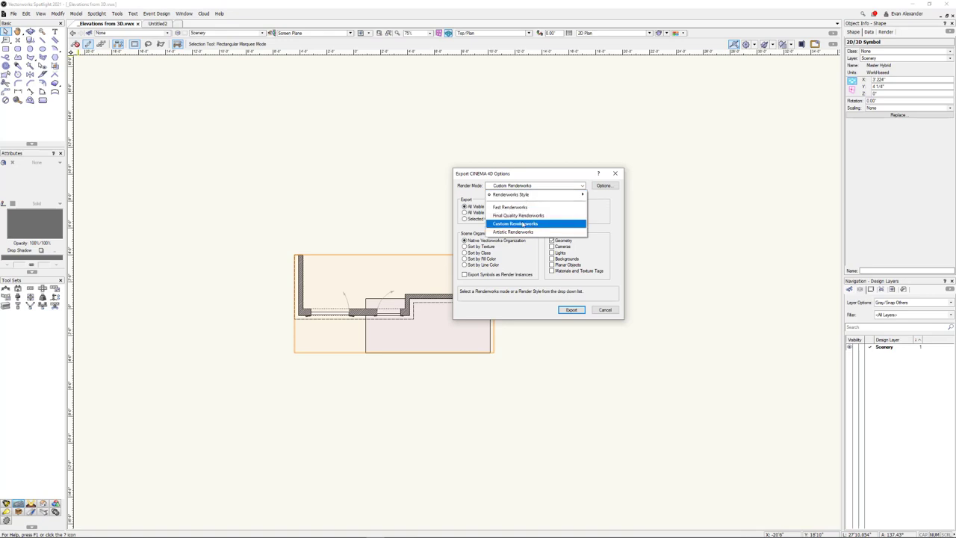
left_click(520, 224)
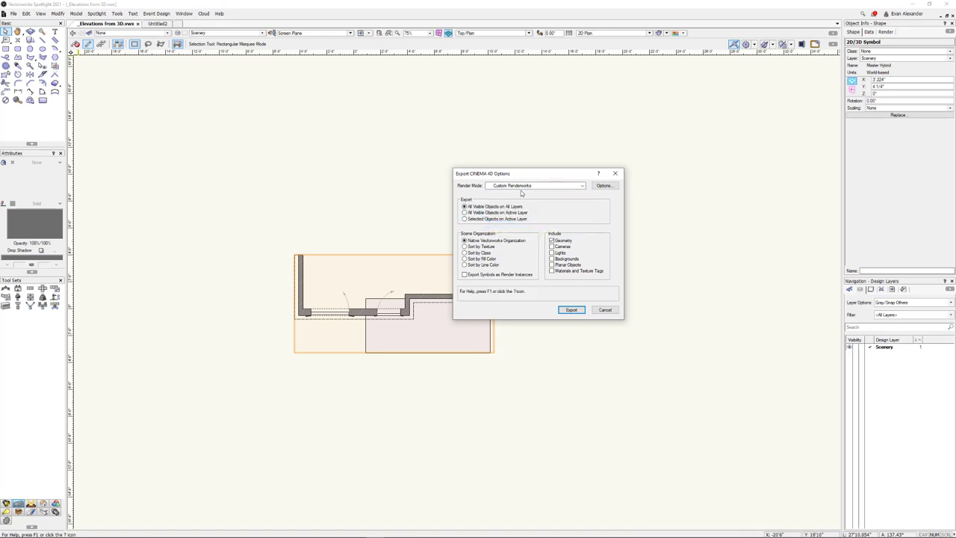
Set the Custom Renderworks quality levels to All High
left_click(605, 186)
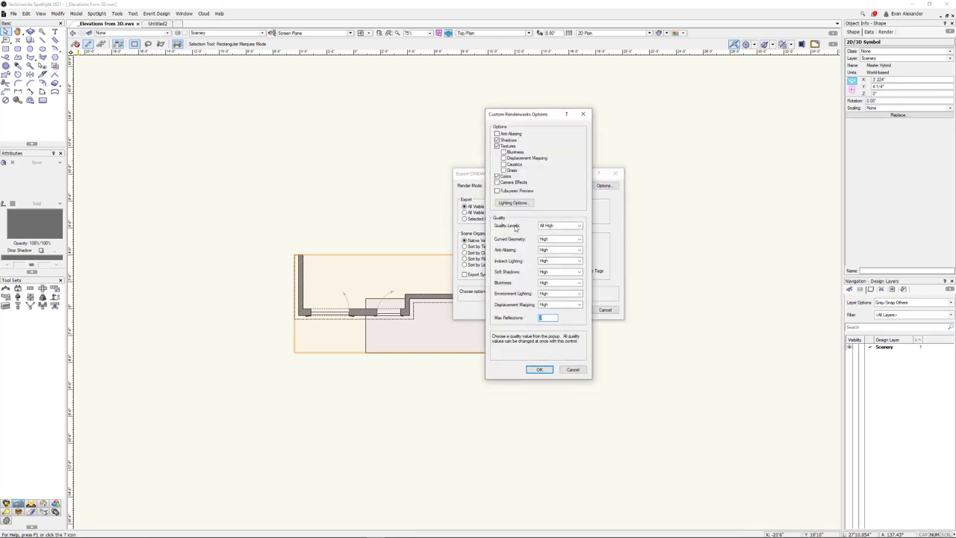
left_click(562, 228)
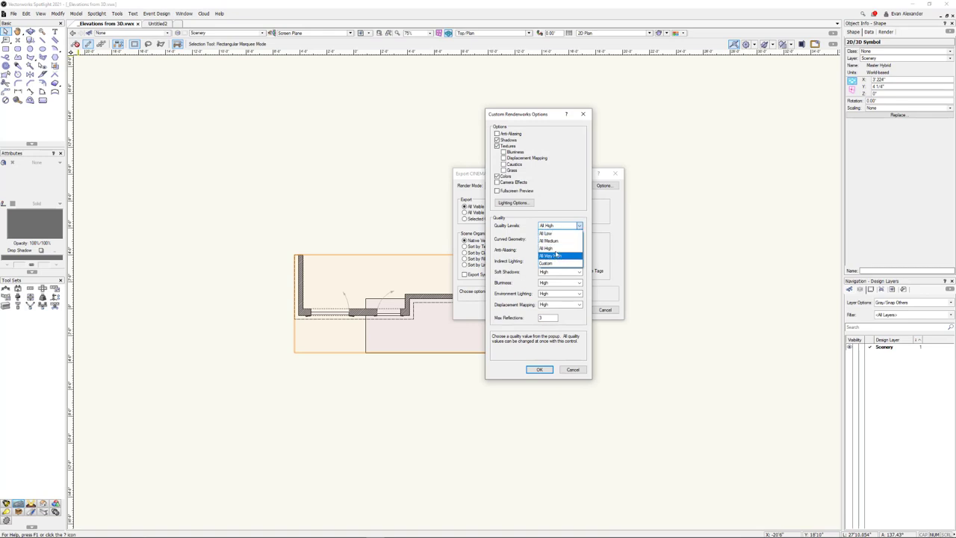
left_click(562, 248)
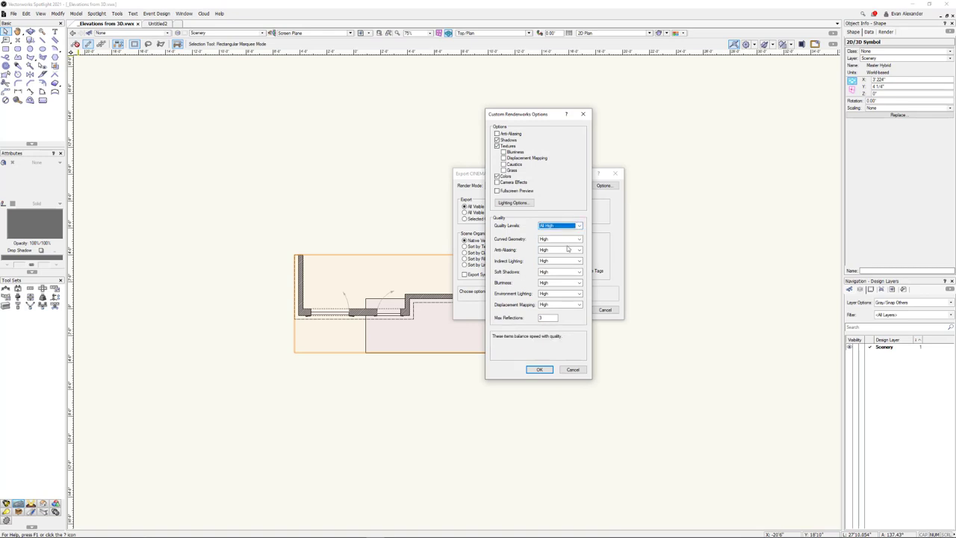
left_click(540, 369)
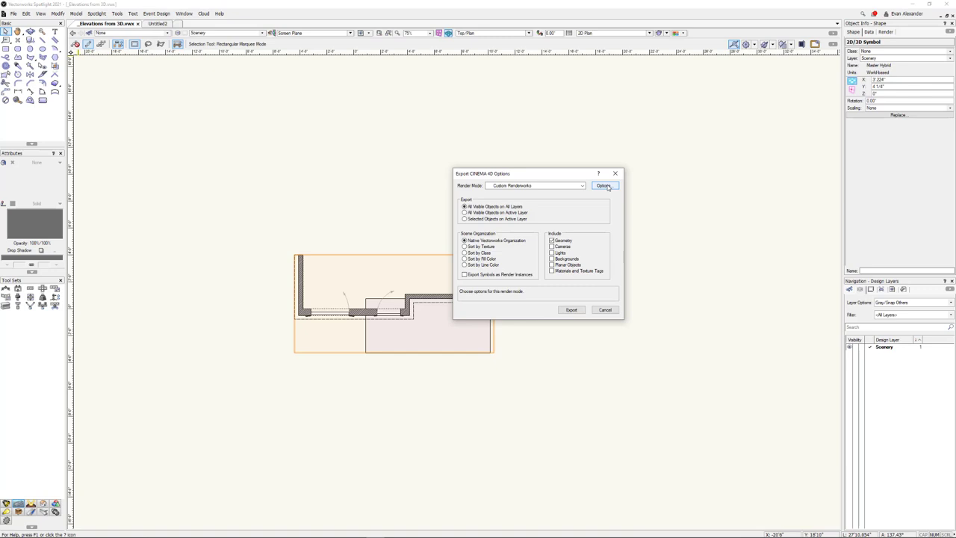
Export all visible objects on all layers as "_Elevations from 3D", replacing the existing Cinema 4D file
left_click(571, 310)
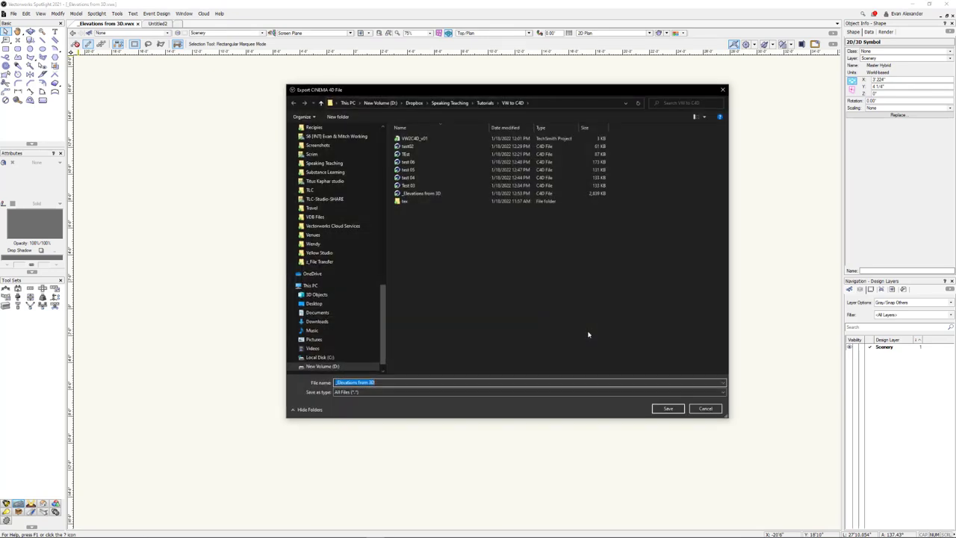
left_click(668, 409)
left_click(495, 272)
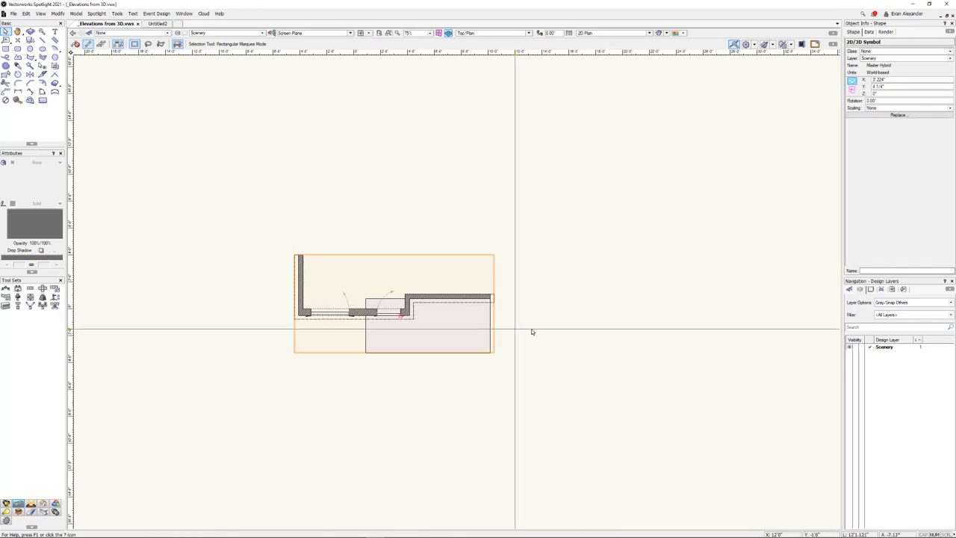
Switch to Cinema 4D and delete the existing Vectorworks scene hierarchy from the project
key("alt+Tab")
key("alt+Tab")
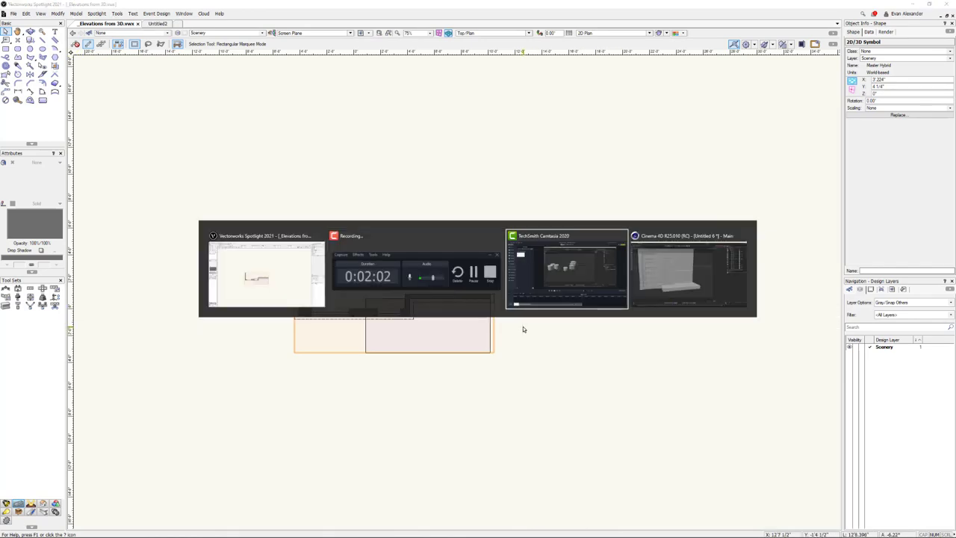
key("Escape")
key("alt+Tab")
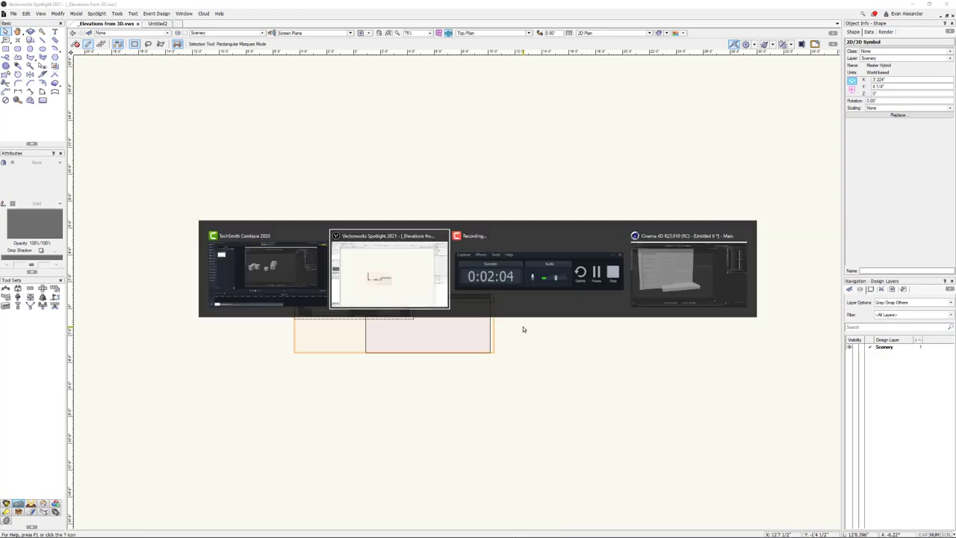
key("alt+Tab")
key("alt+Tab")
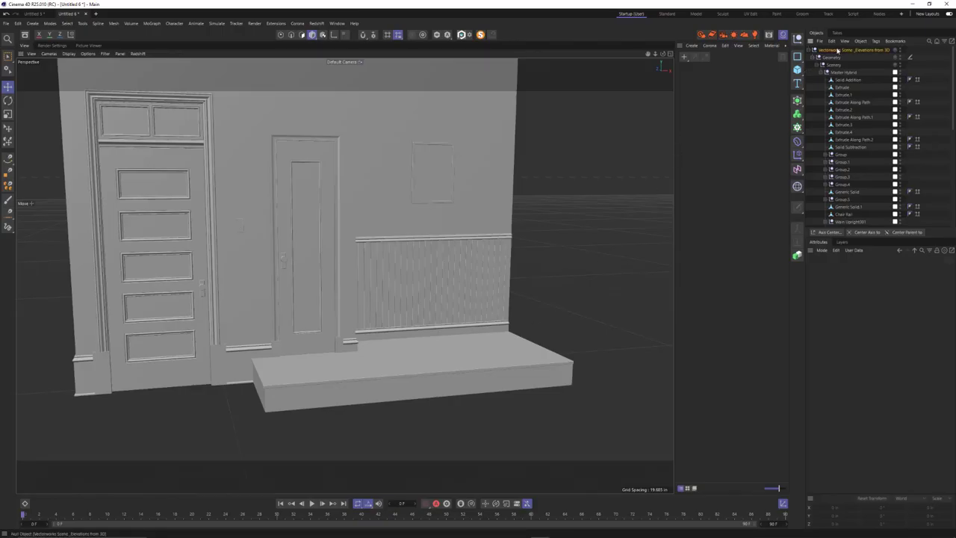
key("Delete")
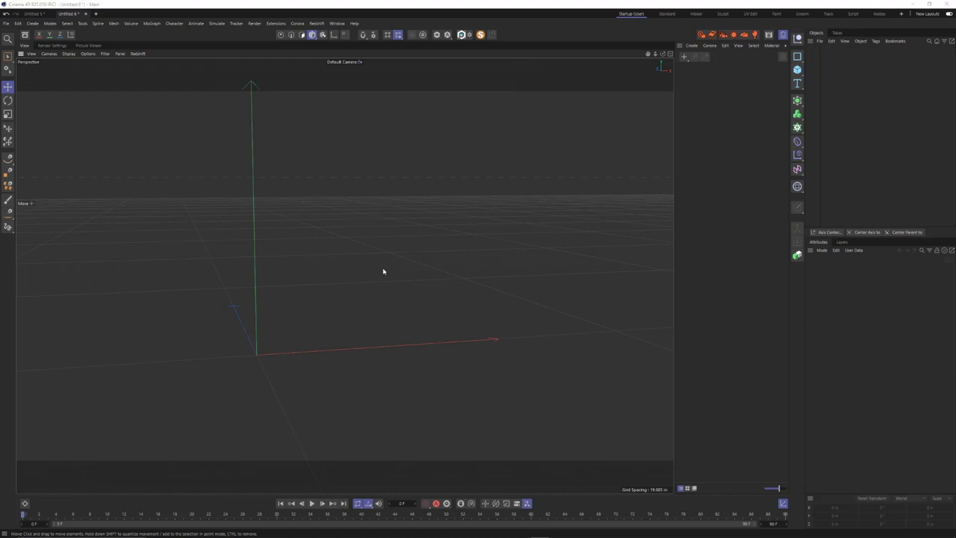
Merge the _Elevations from 3D file into the current project, adjusting the Layers, Lights and Cameras update options
key("ctrl+o")
left_click(192, 120)
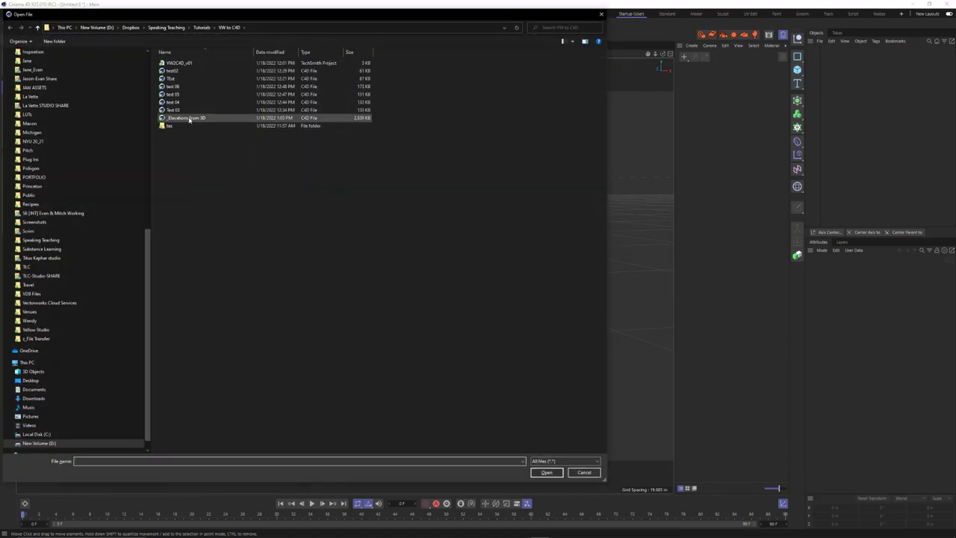
left_click(548, 472)
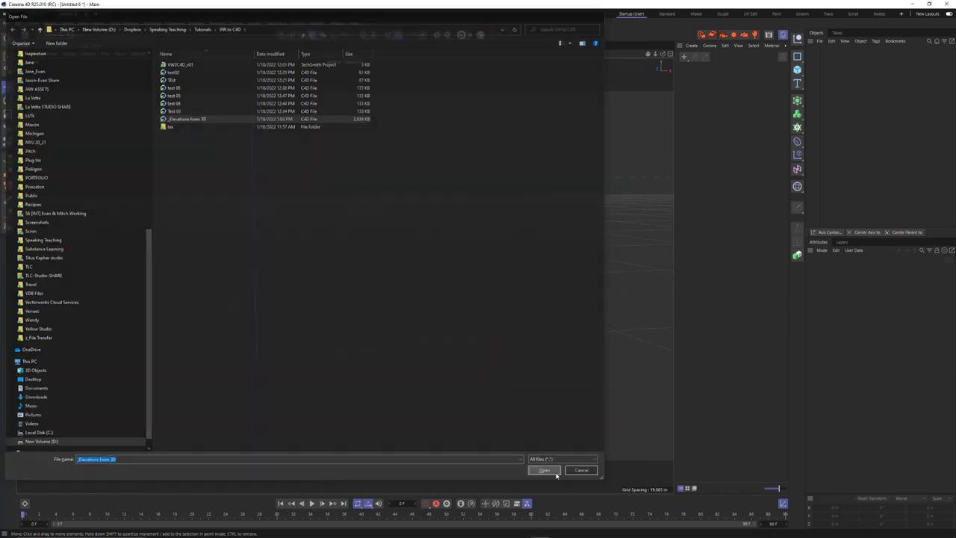
left_click(508, 456)
left_click(508, 464)
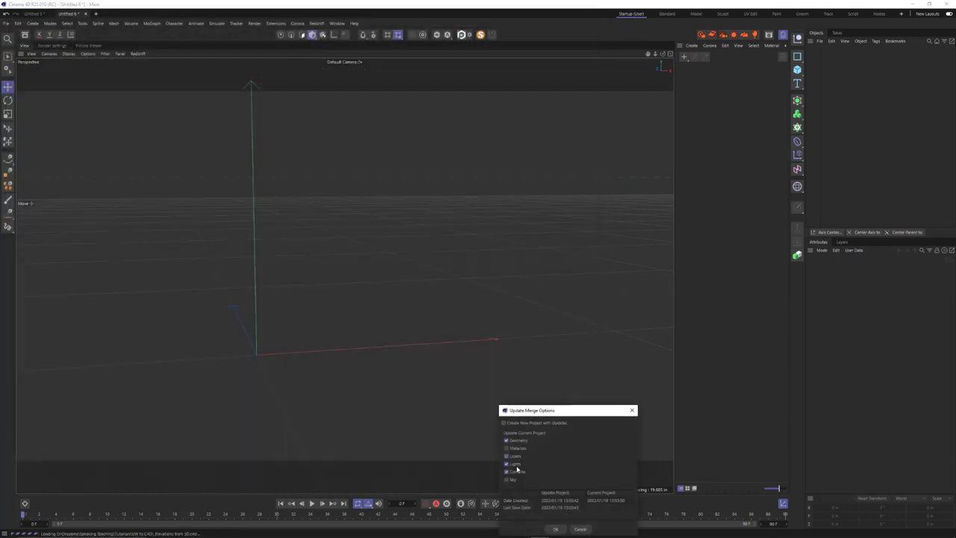
left_click(514, 472)
left_click(557, 530)
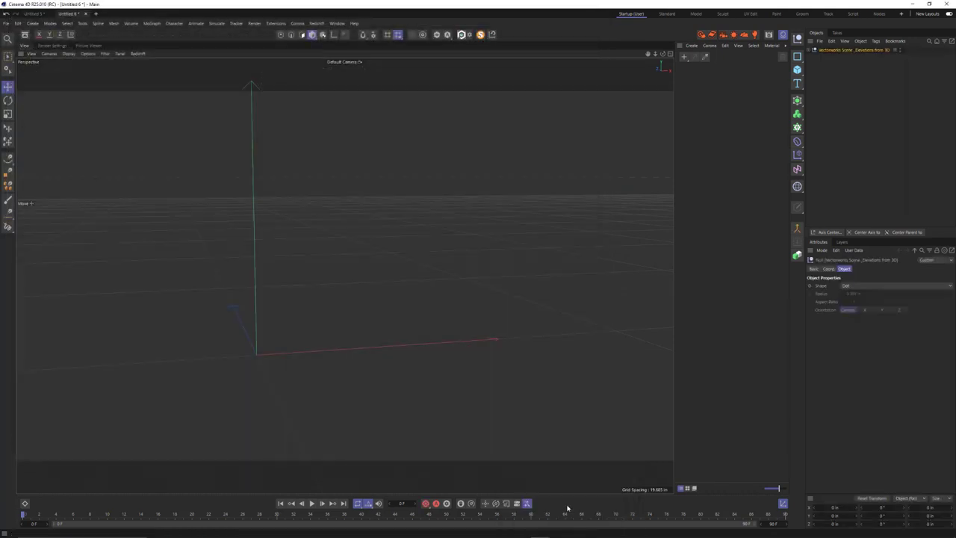
Expand the merged Vectorworks scene hierarchy down to the parts inside Master Hybrid and inspect the set model from another angle
left_click(814, 50)
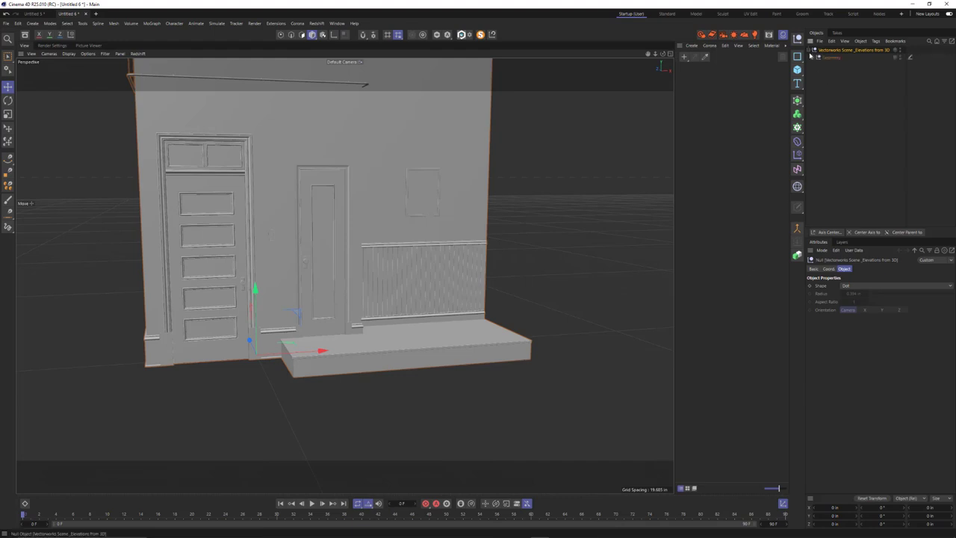
left_click(816, 65)
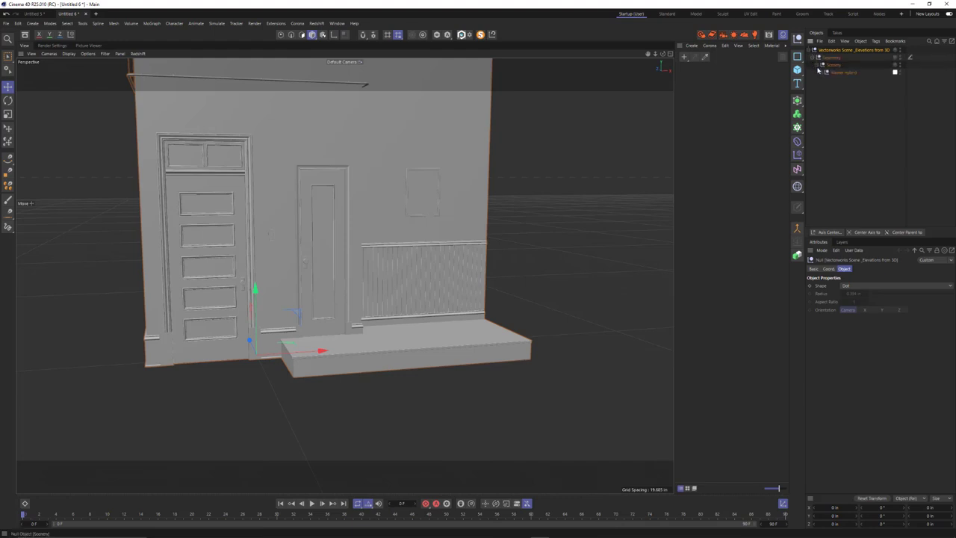
left_click(820, 72)
scroll(359, 224, "down", 3)
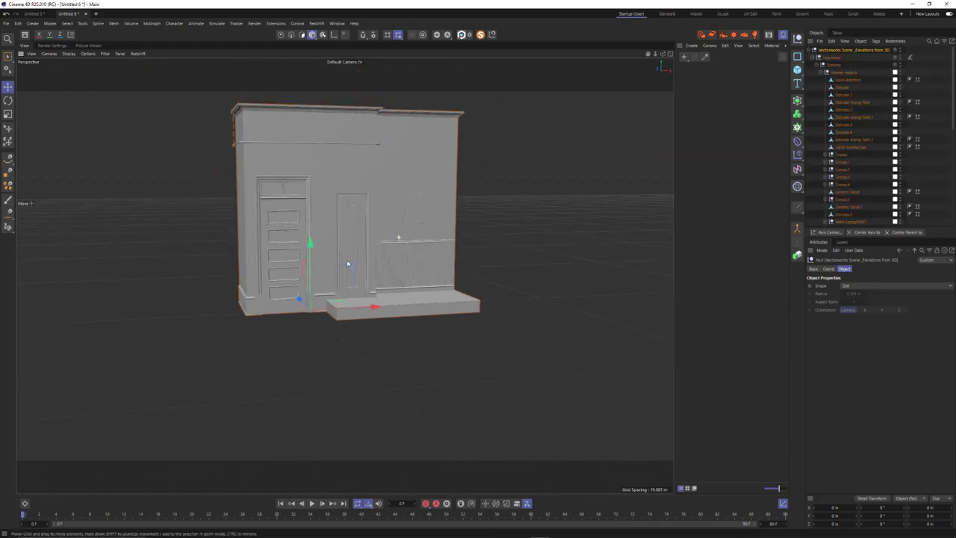
left_click_drag(351, 224, 387, 234, "alt")
scroll(403, 236, "up", 4)
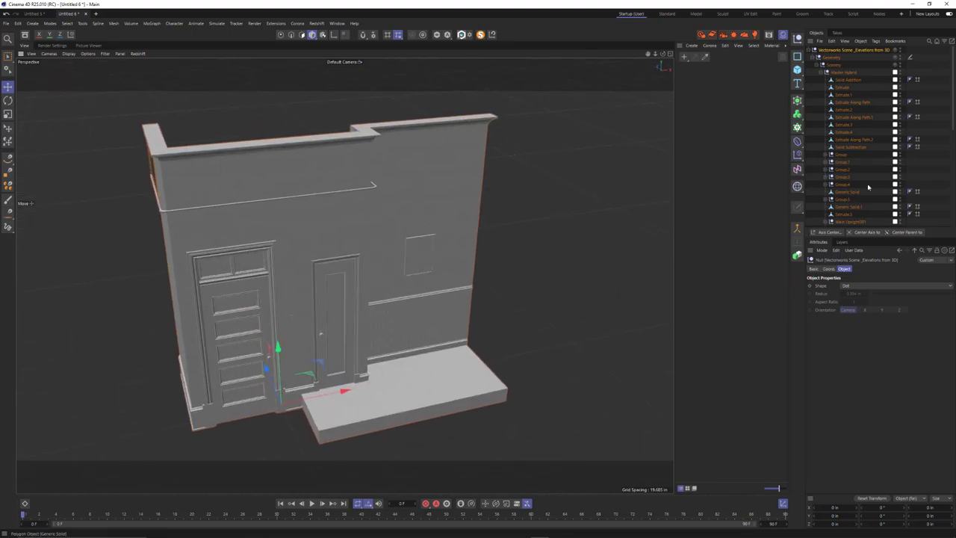
Select individual Extrude and Extrude Along Path objects to identify them in the model, then collapse and select the Master Hybrid group
left_click(843, 109)
left_click(843, 95)
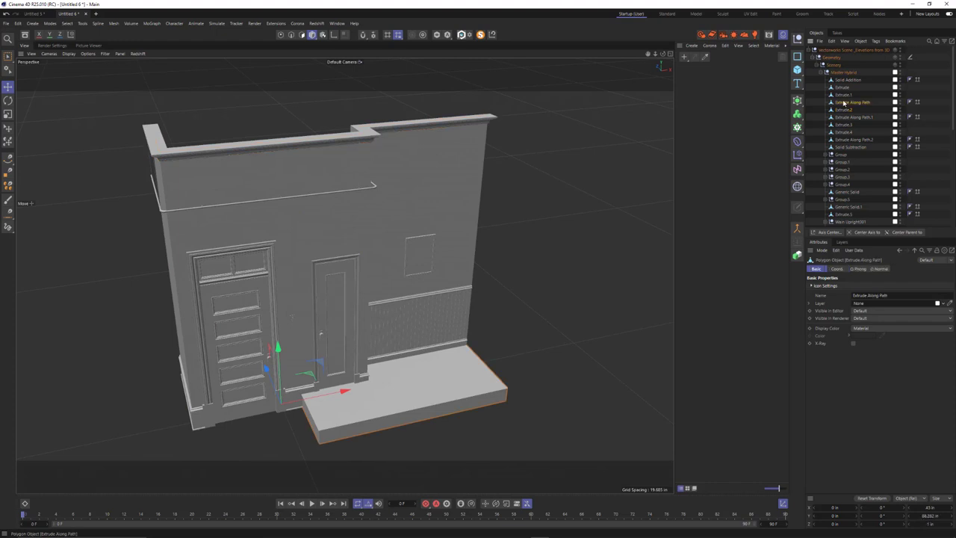
left_click(851, 103)
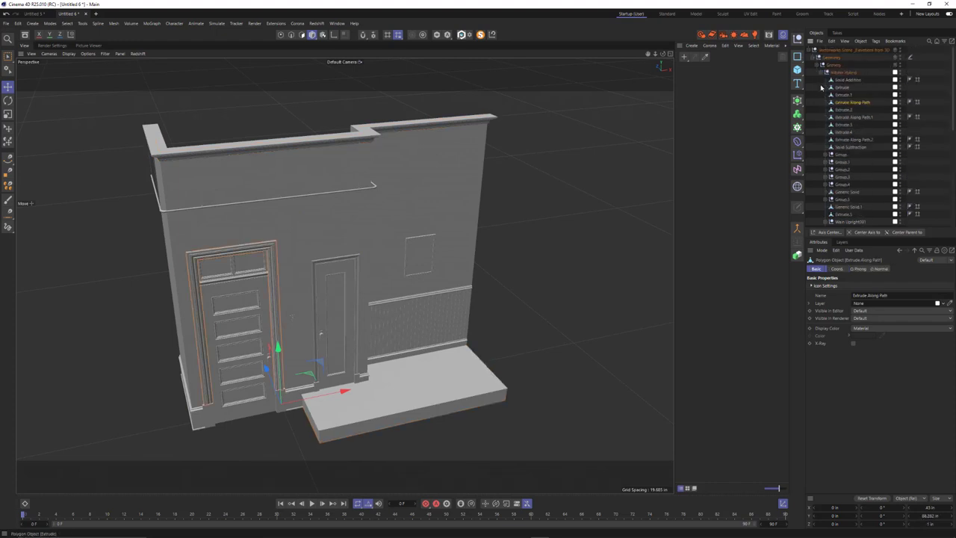
left_click(823, 72)
left_click(844, 73)
left_click_drag(351, 390, 358, 386, "alt")
key("ctrl+shift+z")
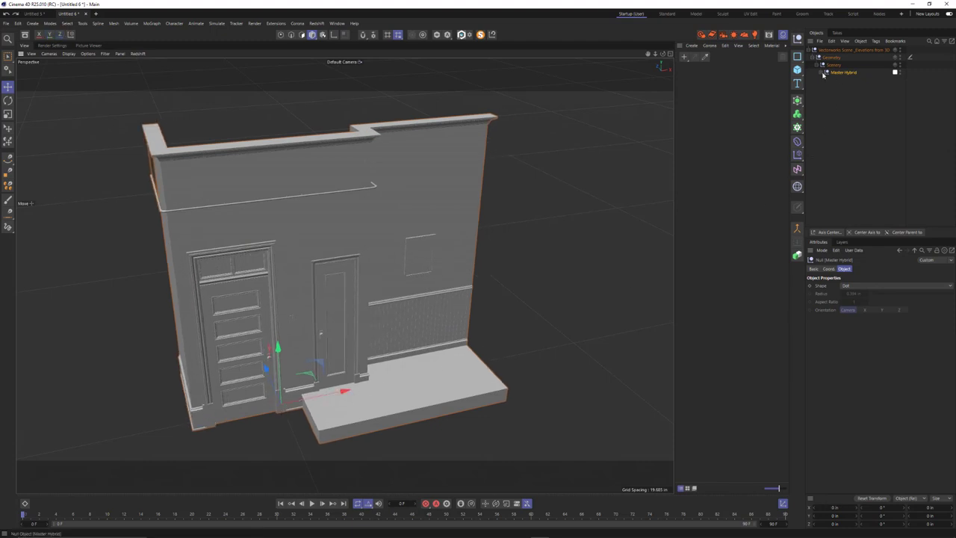
Browse the full part list inside Master Hybrid and select the Extrude.2 and chair rail objects to match them to the model
left_click(823, 73)
scroll(843, 202, "down", 5)
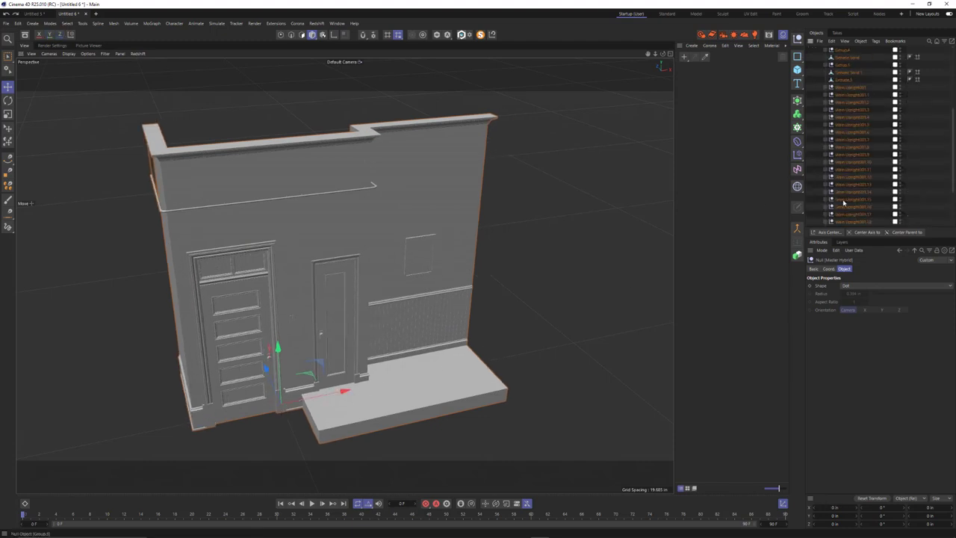
scroll(843, 202, "up", 5)
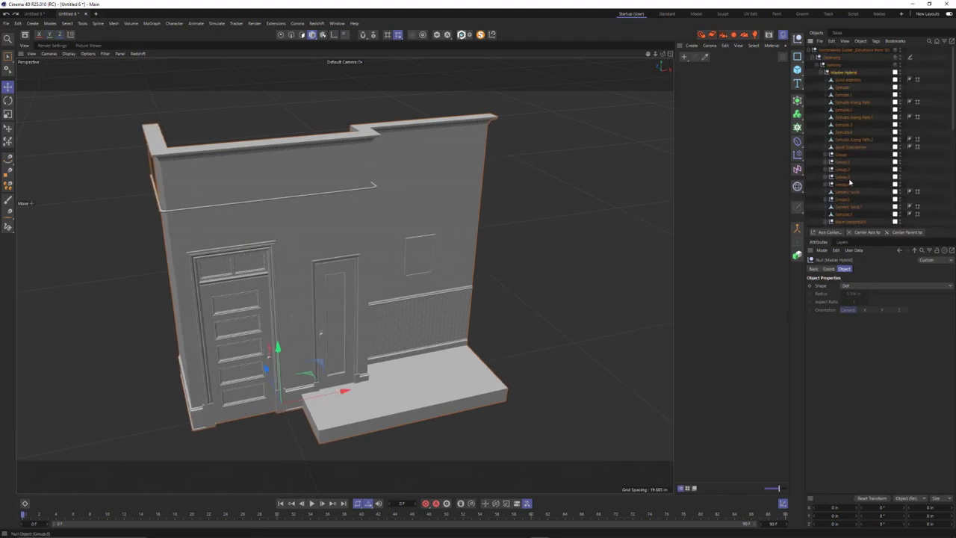
left_click(846, 110)
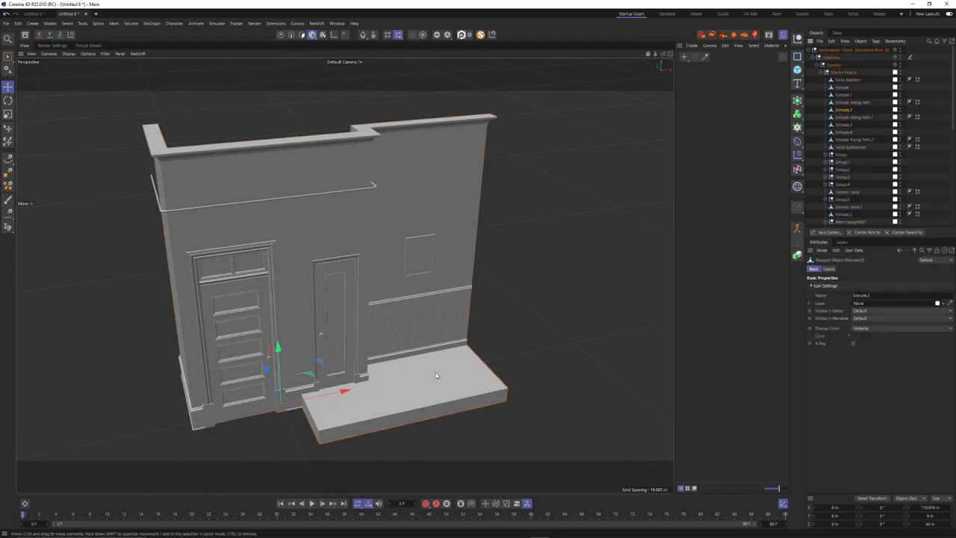
left_click_drag(478, 314, 419, 317, "alt")
left_click(473, 321)
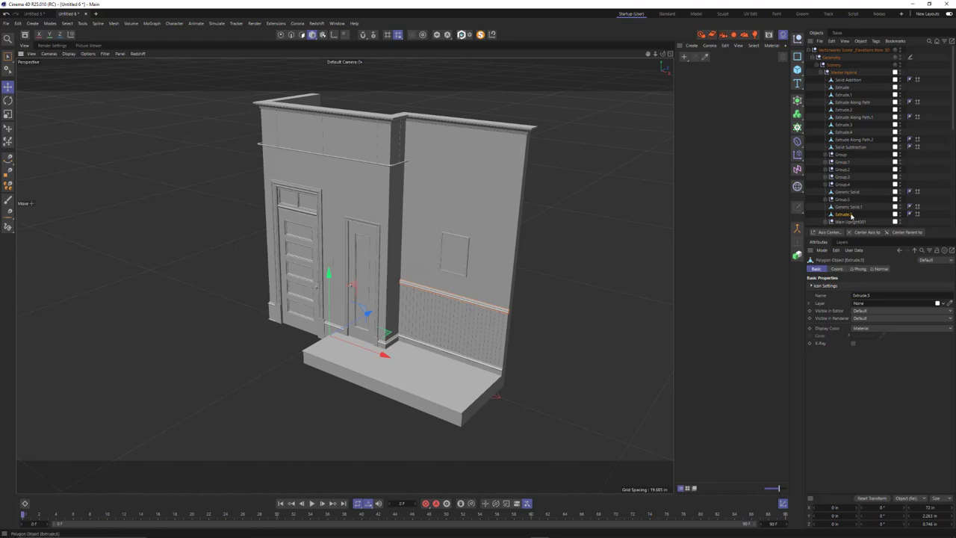
Identify the Solid Addition object as the wall, undo the trial move of it, and rename the object Wall
left_click(404, 169)
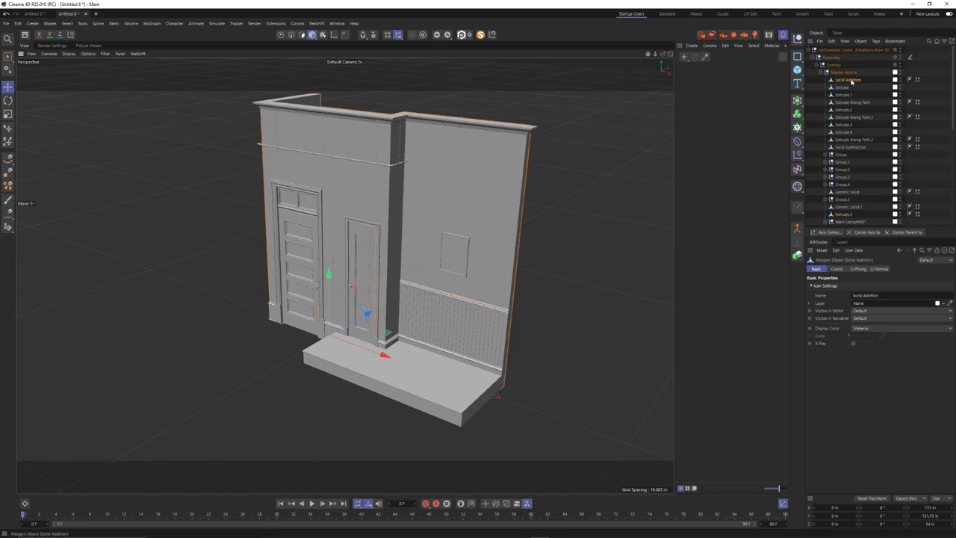
left_click_drag(370, 312, 414, 291)
key("ctrl+z")
double_click(854, 81)
type("We")
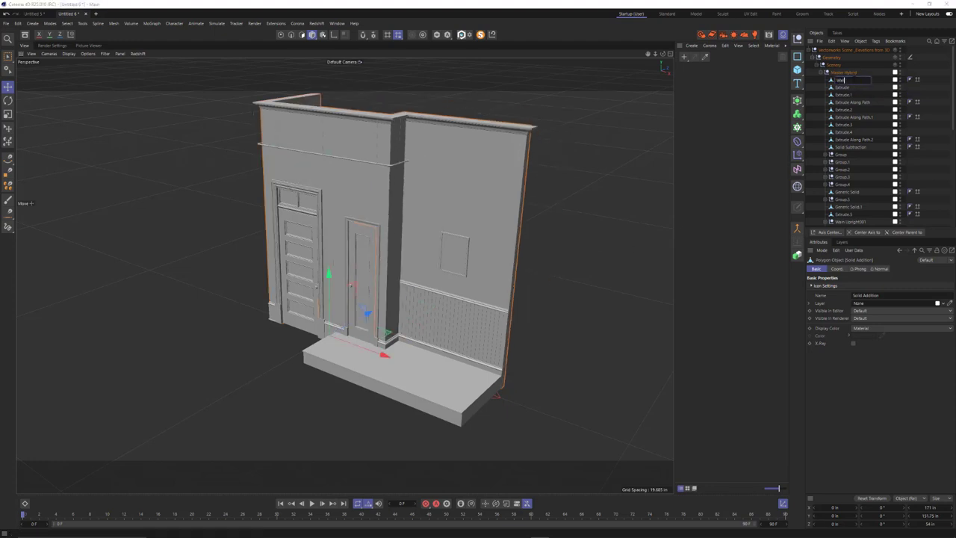
type("ll")
key("Return")
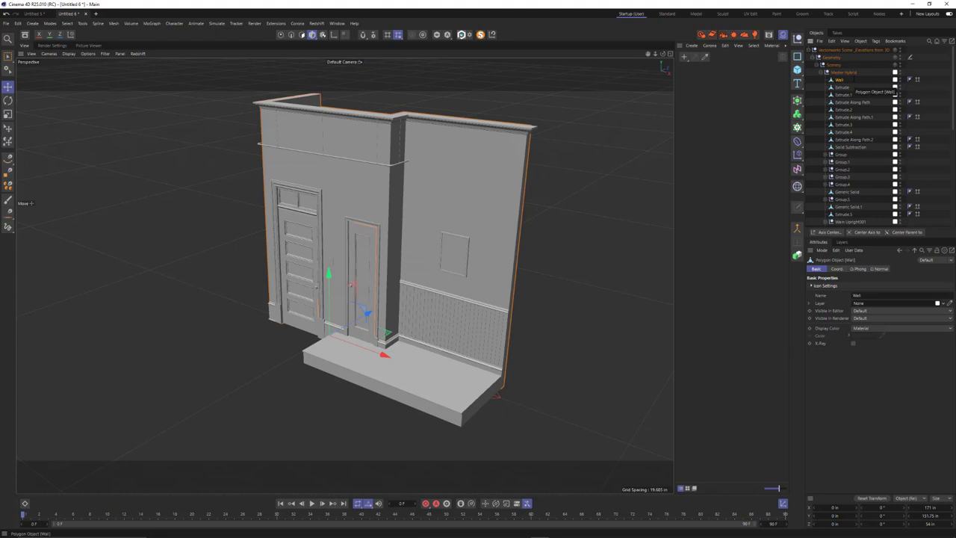
Check which objects make up the wall, the wainscot boards and the wall frame by selecting them
double_click(848, 87)
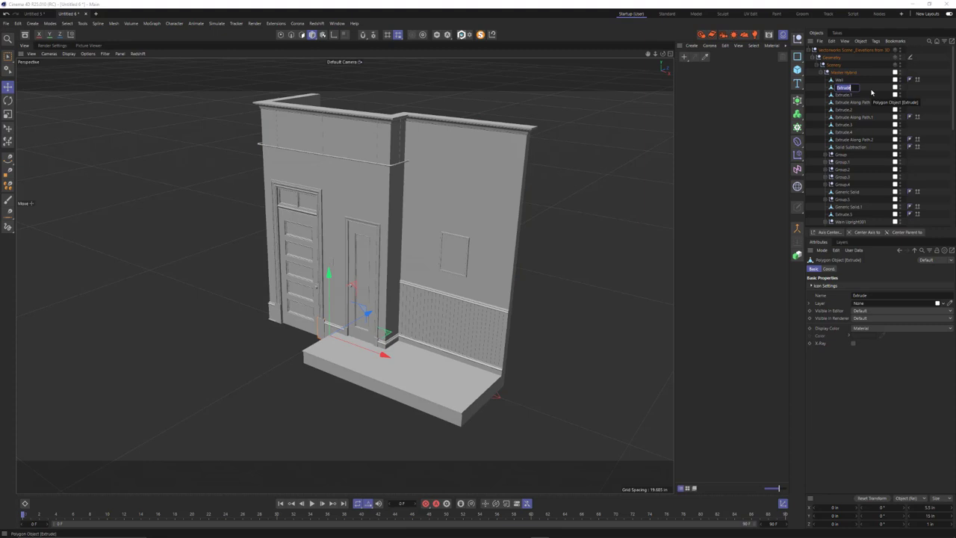
left_click(840, 82)
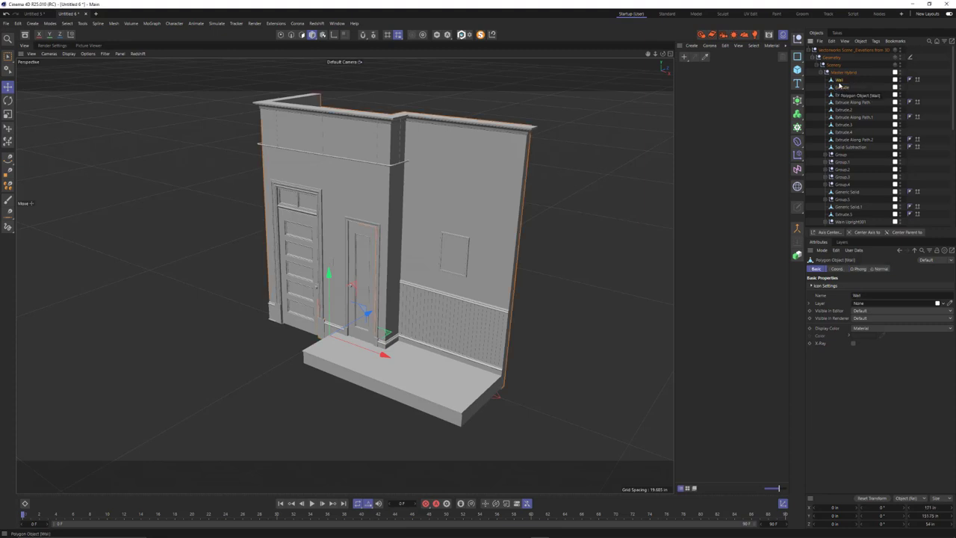
left_click(458, 310)
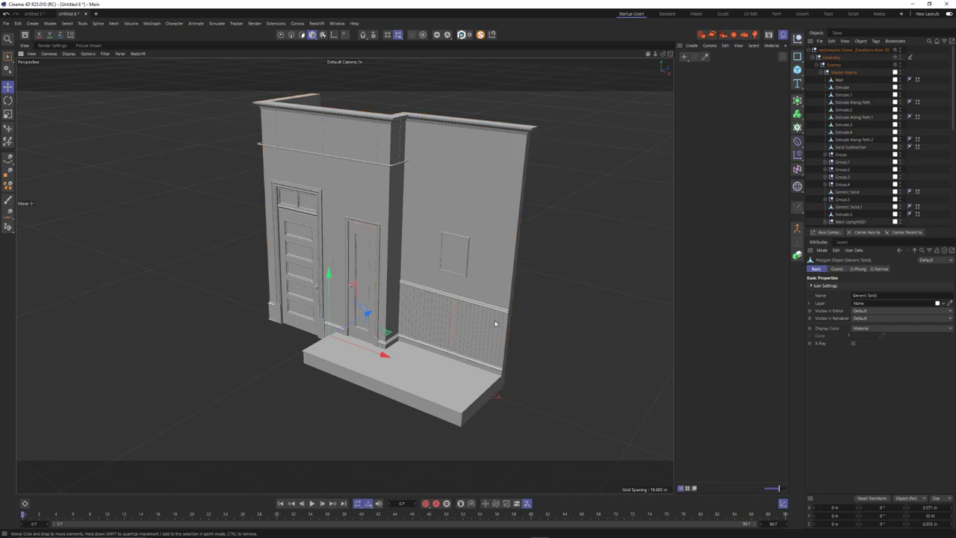
left_click(448, 259)
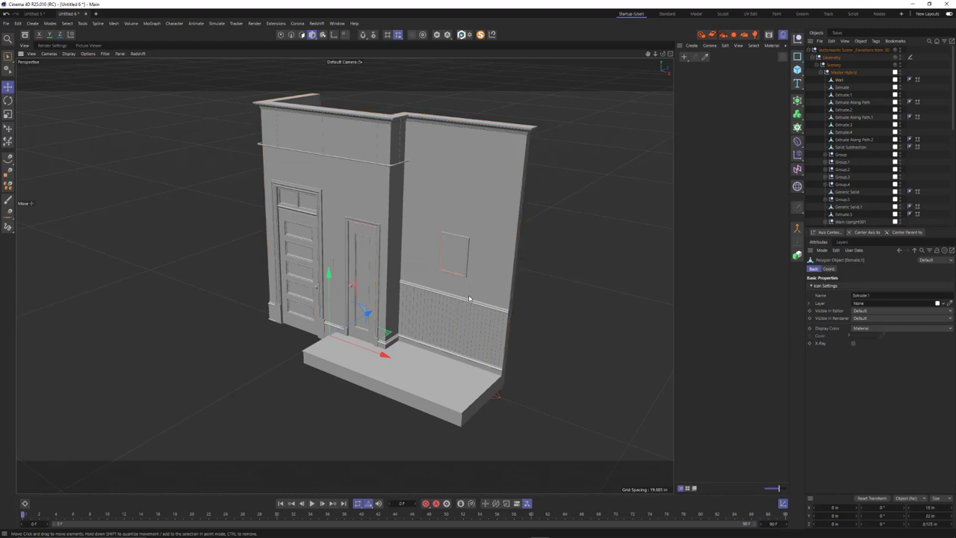
Select the chair rail above the wainscoting and rename its object Chair Rail
right_click_drag(465, 321, 499, 287, "alt")
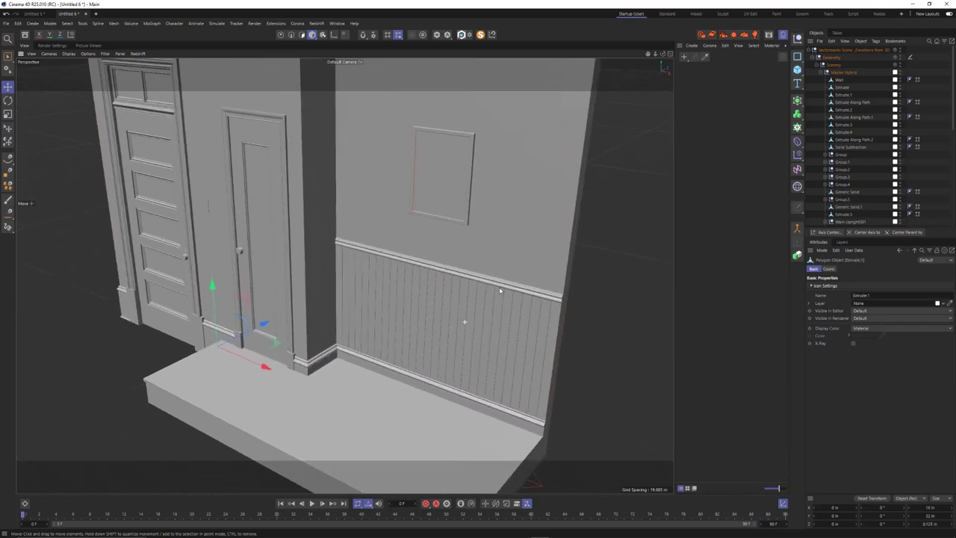
left_click(502, 287)
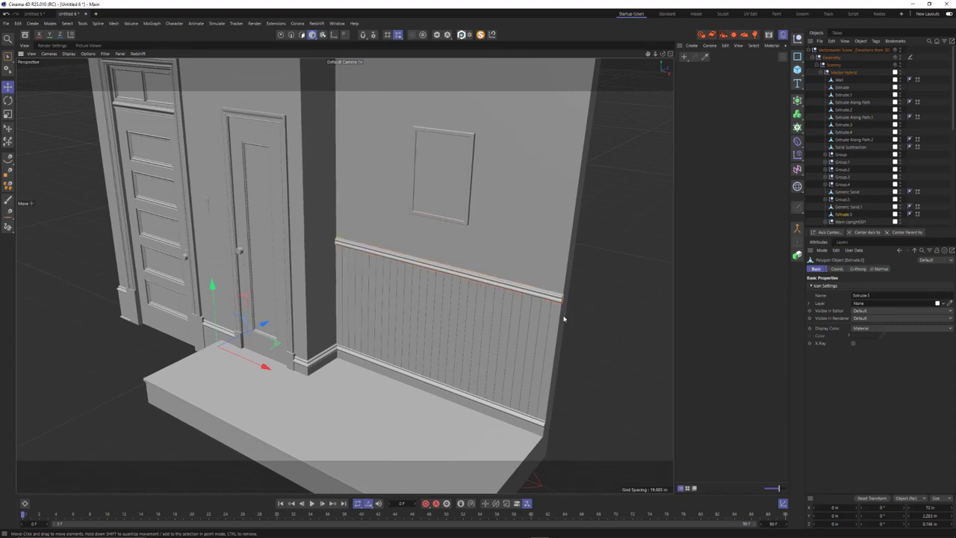
double_click(846, 214)
type("Cha")
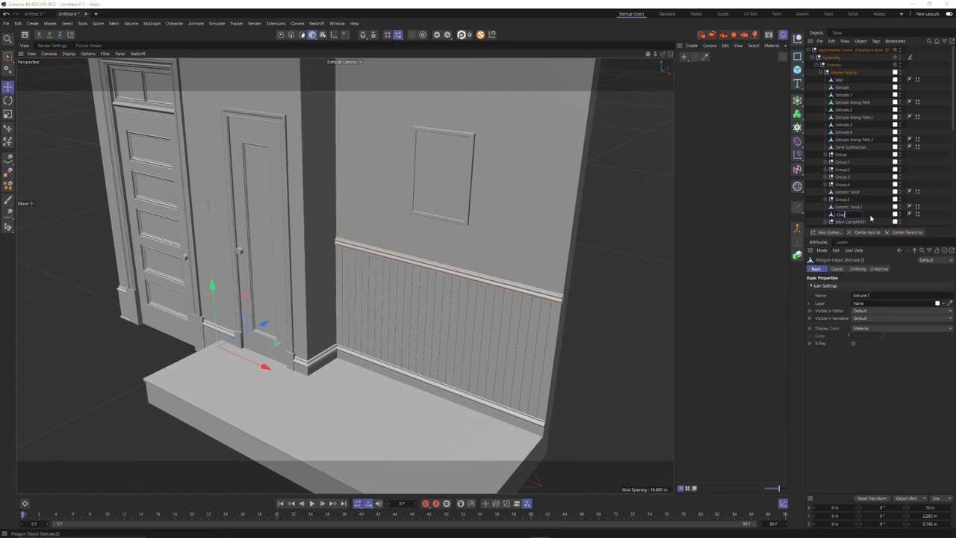
type("ir Rail")
key("Return")
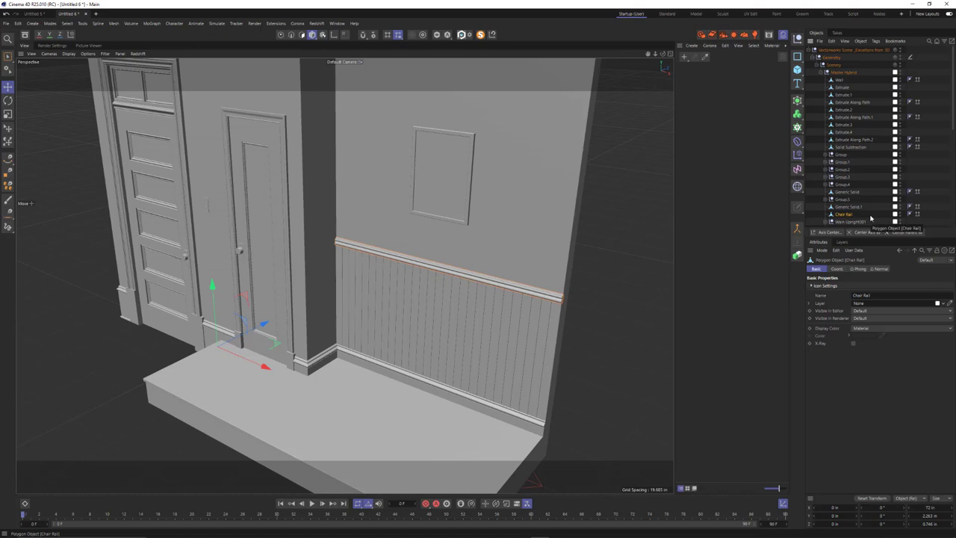
Try moving the chair rail from its offset axis, then undo the move
scroll(450, 303, "up", 3)
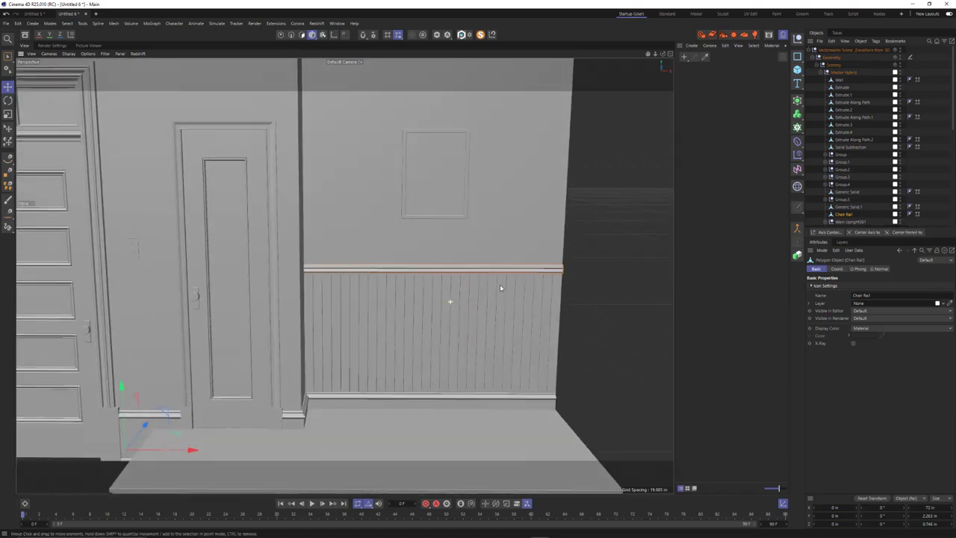
scroll(448, 299, "down", 3)
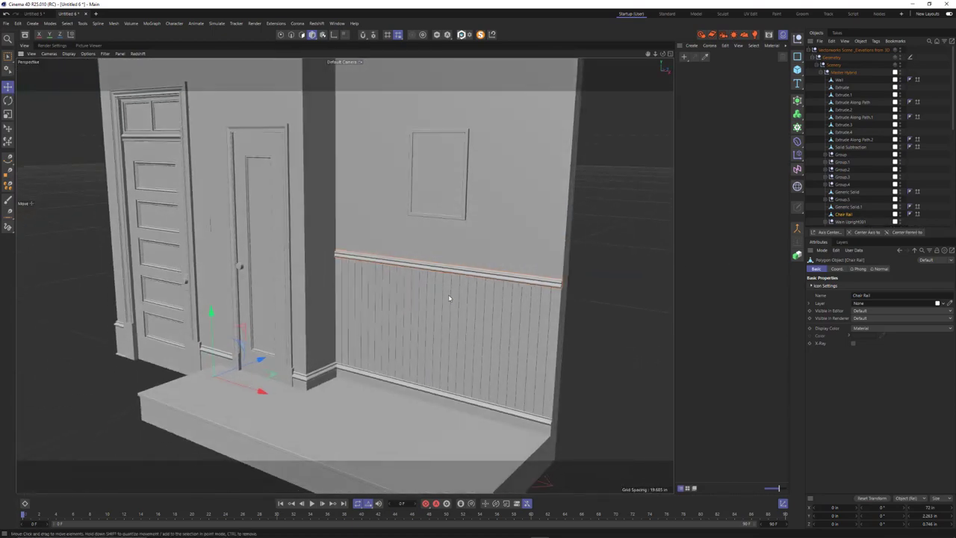
left_click_drag(448, 298, 433, 320, "alt")
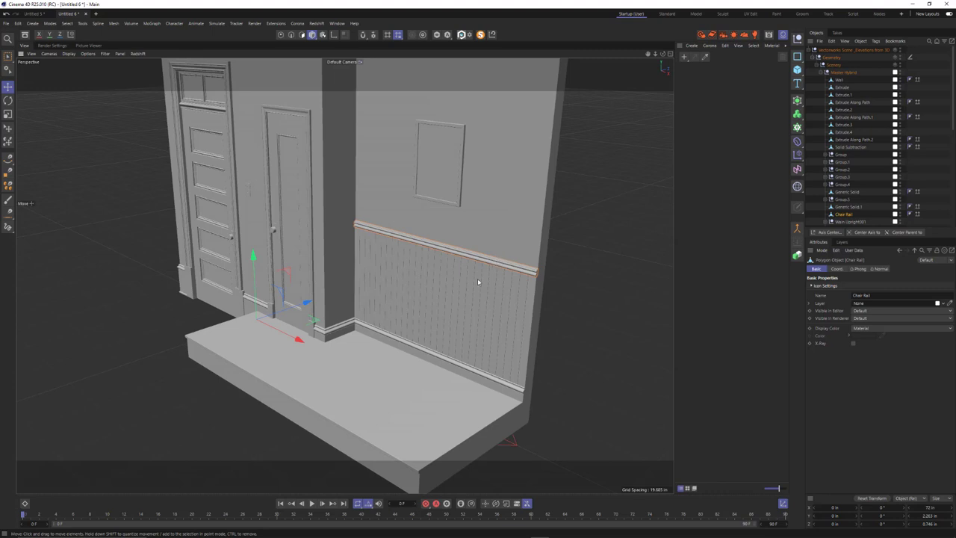
left_click_drag(377, 320, 435, 328, "alt")
left_click_drag(271, 374, 289, 370)
key("ctrl+z")
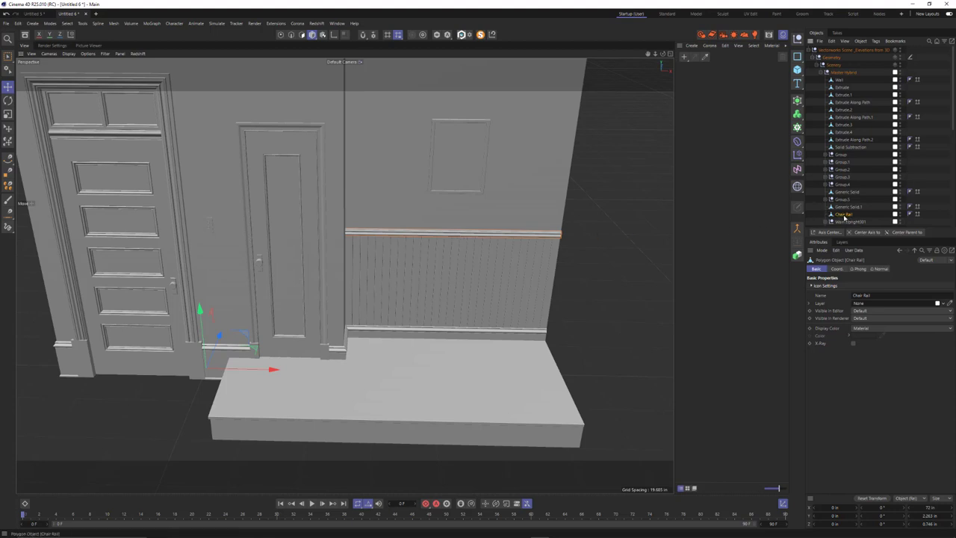
Center the Chair Rail's axis on its own geometry with Center Axis to, then test a sideways move and undo it
left_click(83, 23)
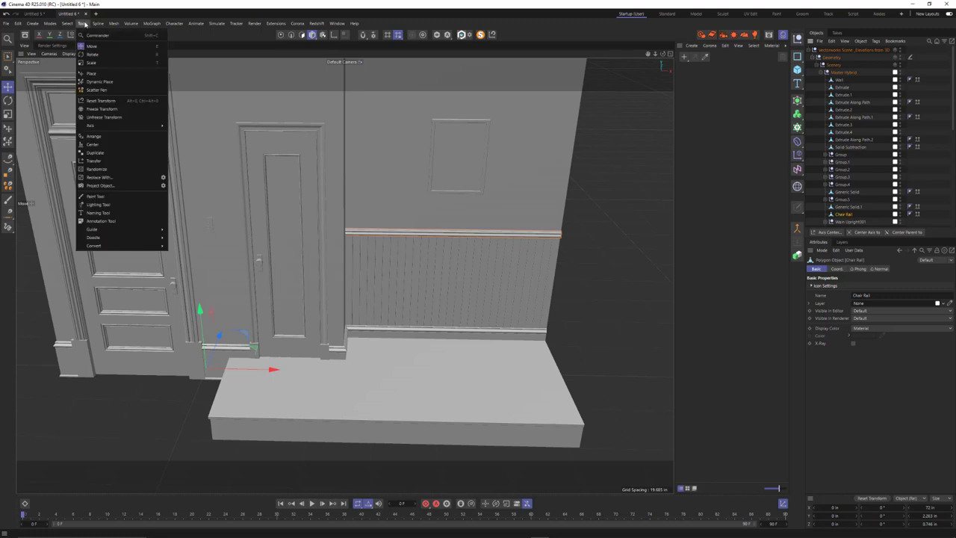
mouse_move(98, 128)
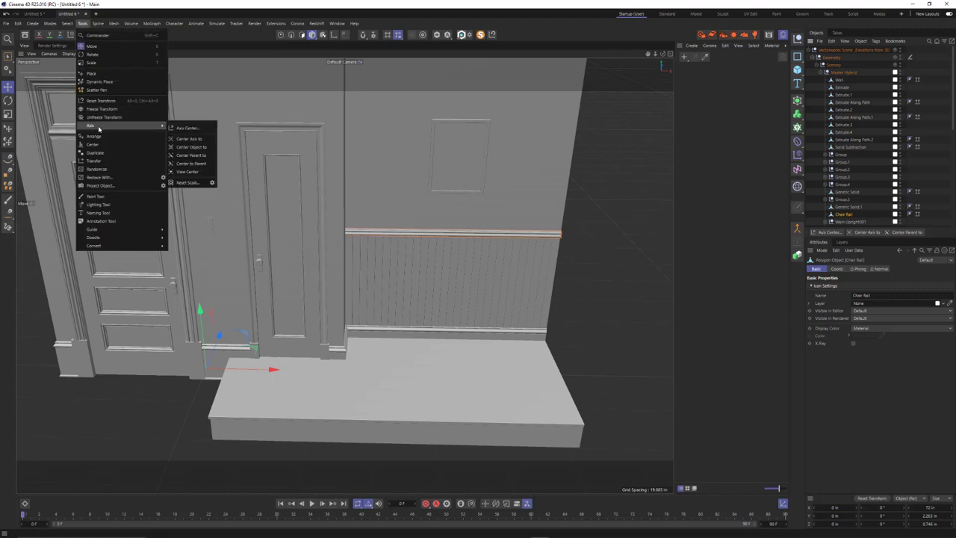
left_click(192, 139)
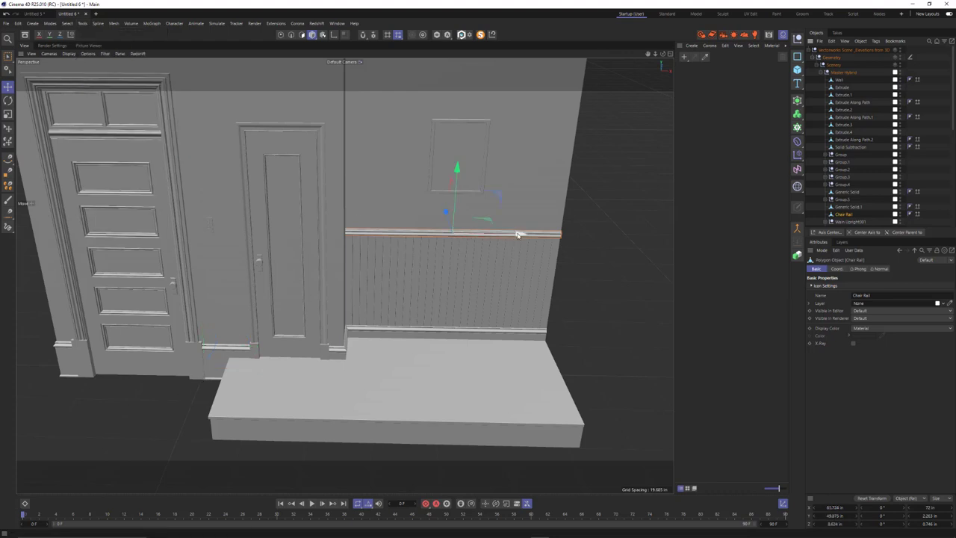
left_click_drag(518, 233, 541, 234)
key("ctrl+z")
Center the axes of all objects from Wall through Solid Subtraction on their own geometry with Center Axis to
left_click_drag(465, 259, 455, 211, "alt")
scroll(417, 279, "down", 3)
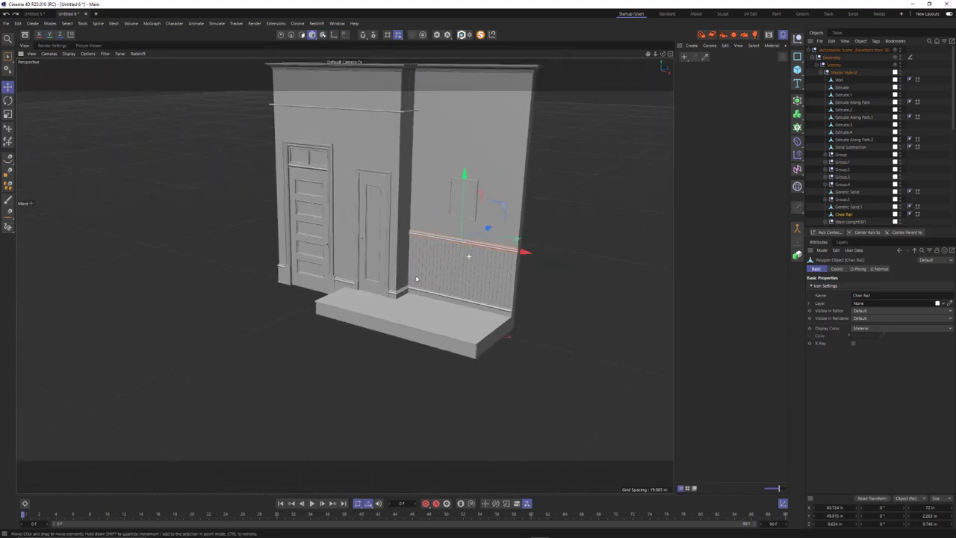
left_click(840, 79)
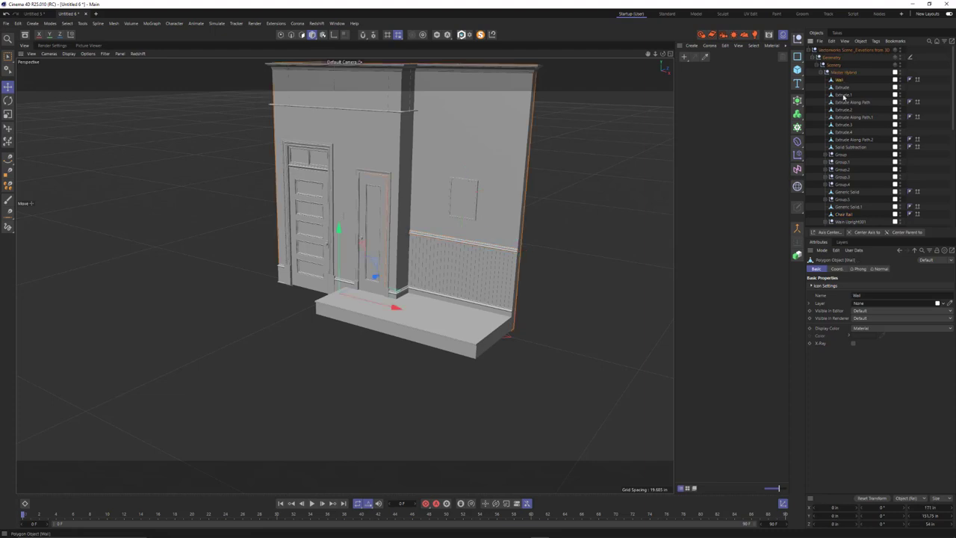
left_click(844, 147, "shift")
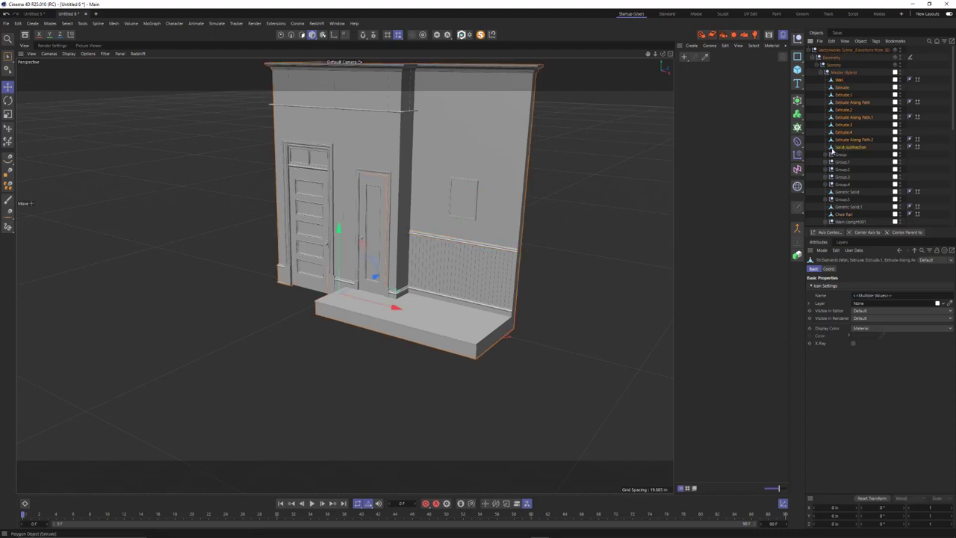
left_click(83, 24)
mouse_move(123, 126)
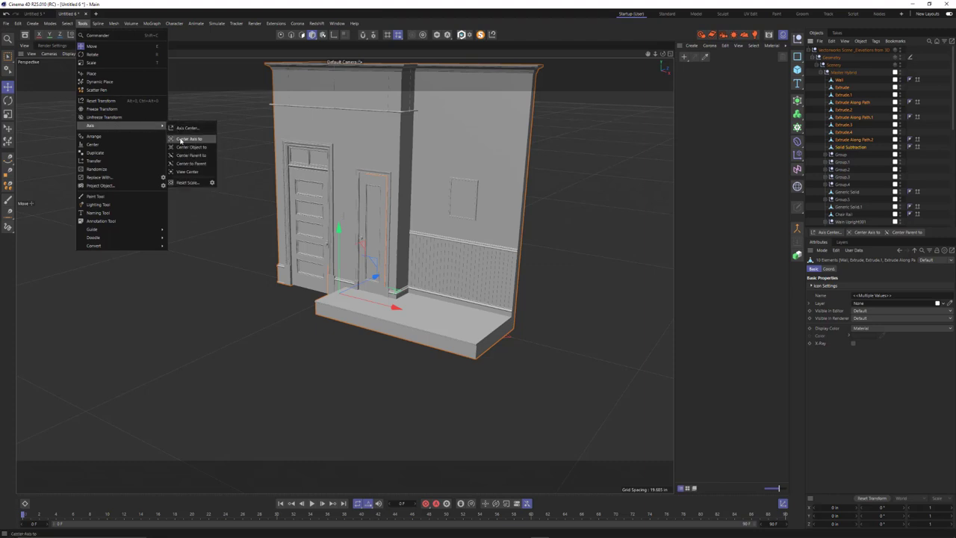
left_click(183, 139)
Test the centered axes by moving the narrow door's panel and the wall, and undo the moves
left_click_drag(192, 144, 511, 177, "alt")
left_click(510, 177)
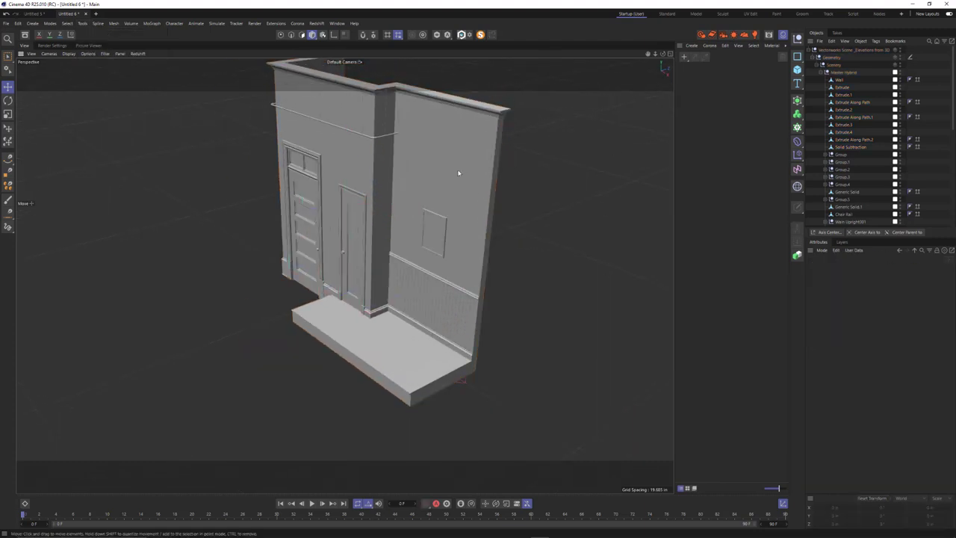
left_click(356, 218)
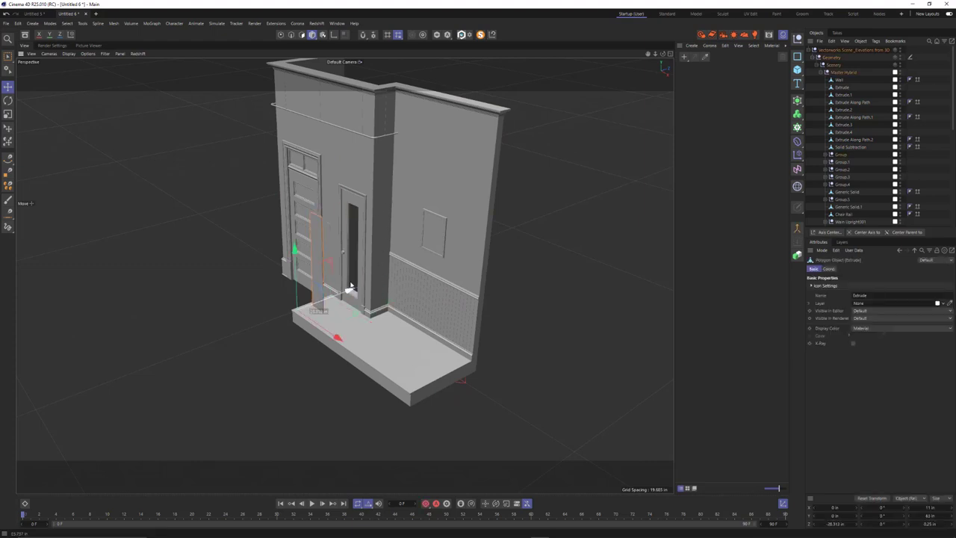
left_click(433, 183)
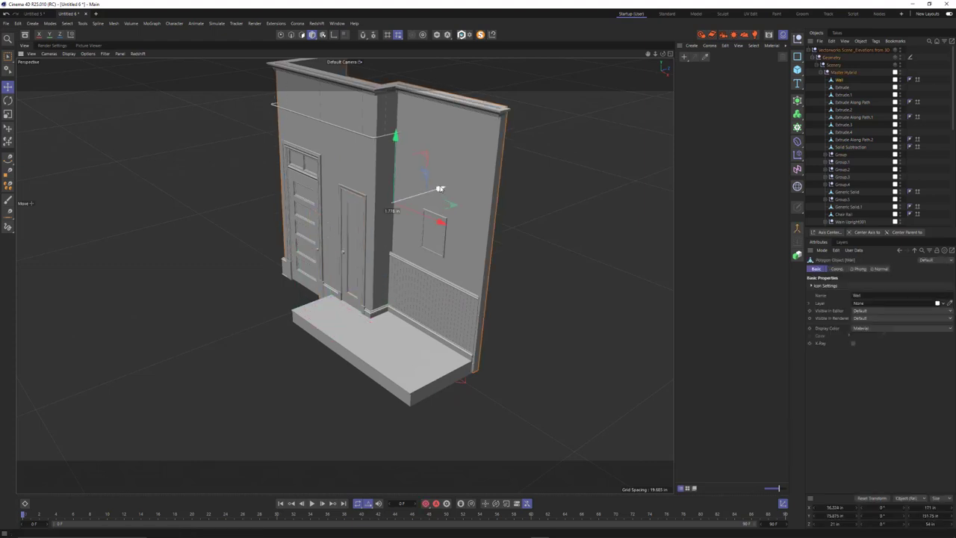
key("ctrl+shift+z")
key("ctrl+shift+z")
key("ctrl+shift+z")
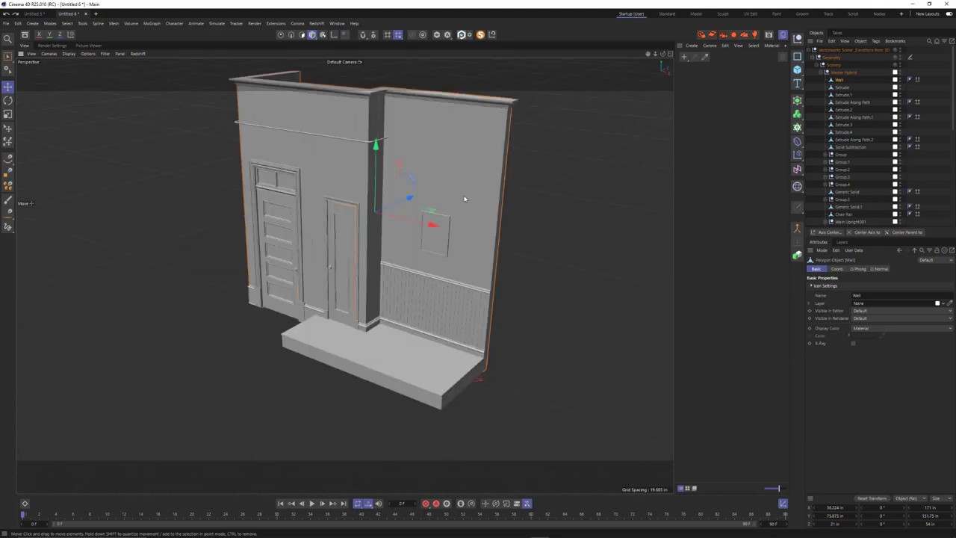
Examine the merged scenery with the wall selected from several distances and angles
key("ctrl+shift+z")
key("ctrl+shift+z")
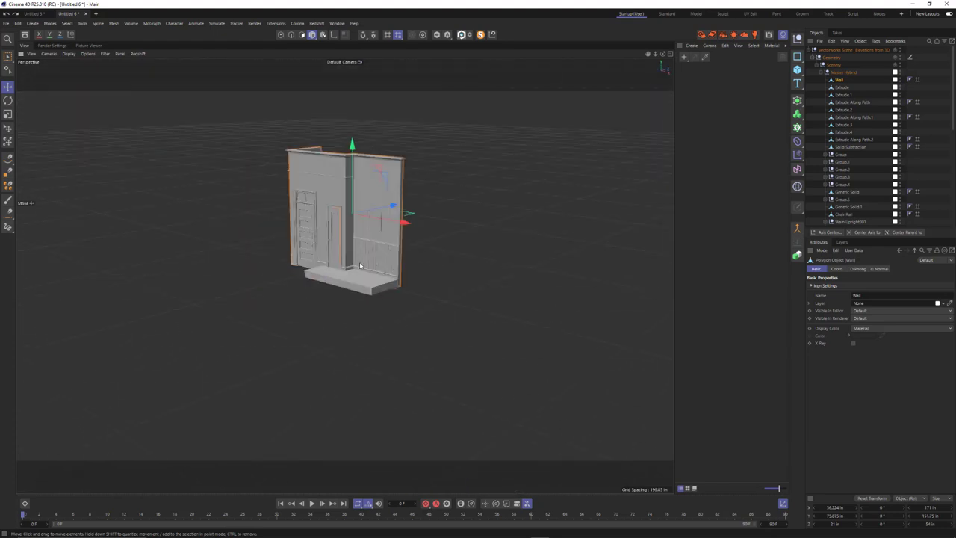
key("ctrl+shift+z")
key("ctrl+shift+z")
key("ctrl+shift+z")
key("ctrl+shift+z")
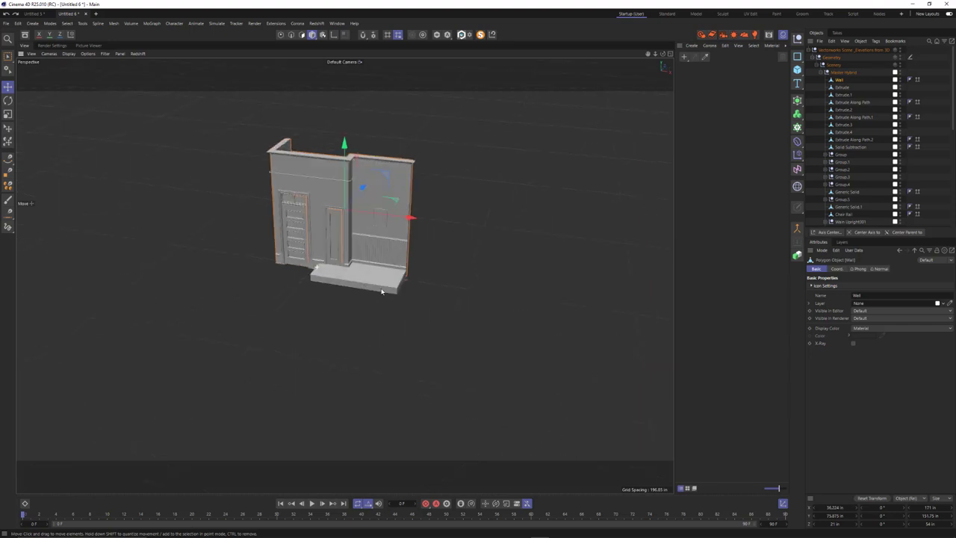
key("ctrl+shift+z")
key("ctrl+shift+z")
key("ctrl+shift+z")
key("ctrl+shift+z")
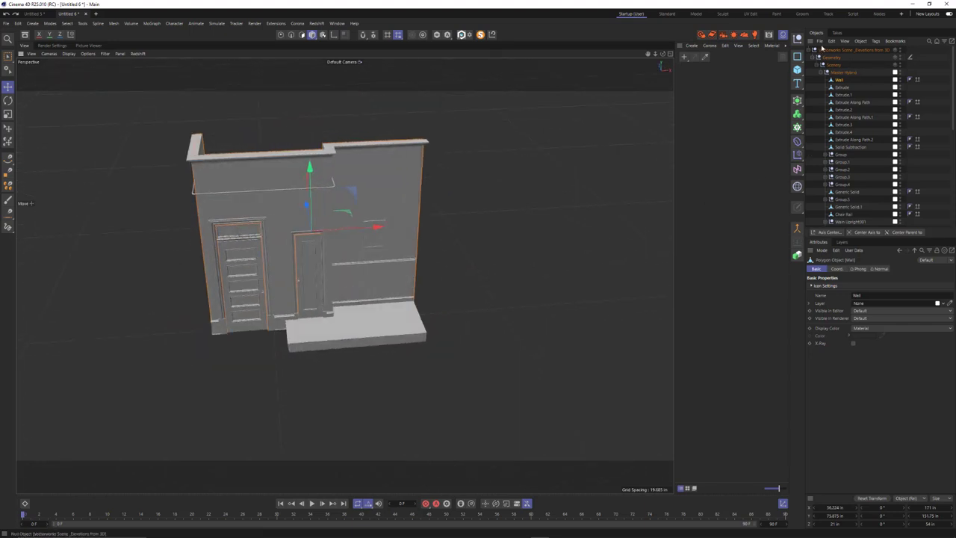
Ungroup the top-level Vectorworks Scene null that holds the Geometry group
left_click(814, 57)
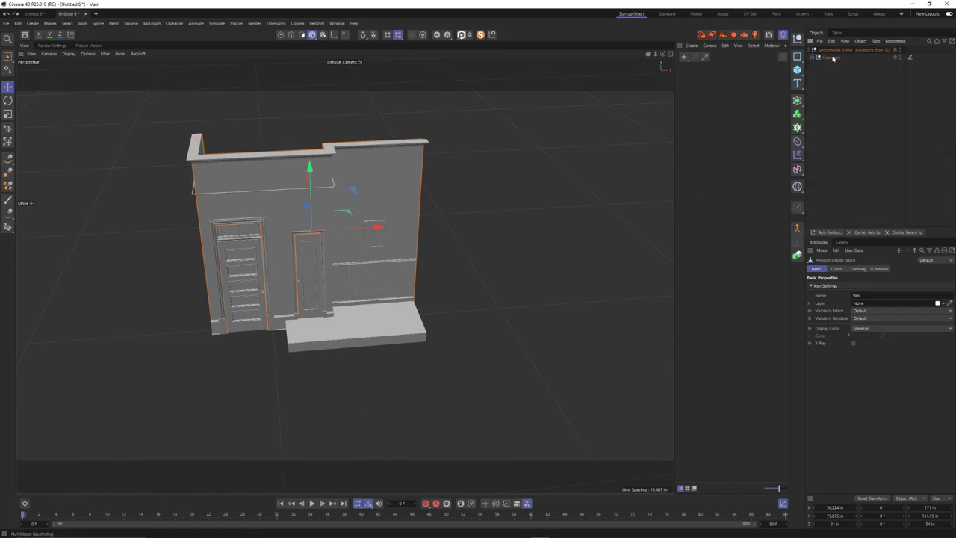
left_click(834, 51)
key("shift+g")
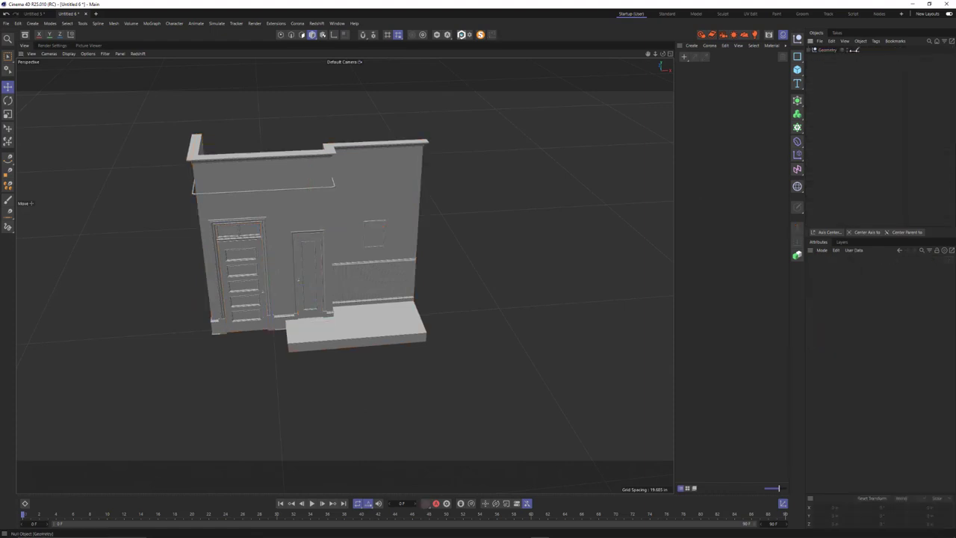
Remove the tag from the Geometry null and tidy the hierarchy so the Scenery group under it is collapsed
left_click(857, 49)
left_click(860, 62)
left_click(814, 50)
left_click(820, 66)
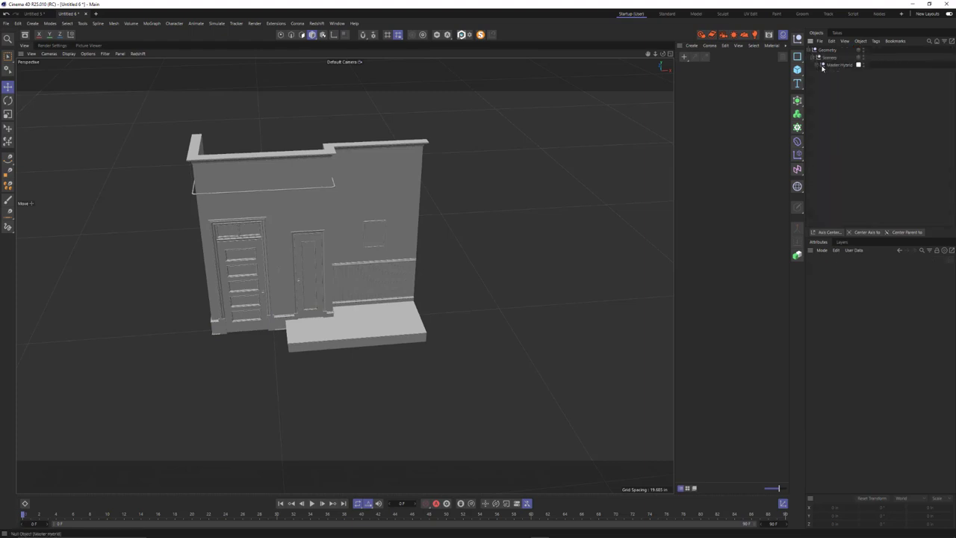
left_click(813, 58)
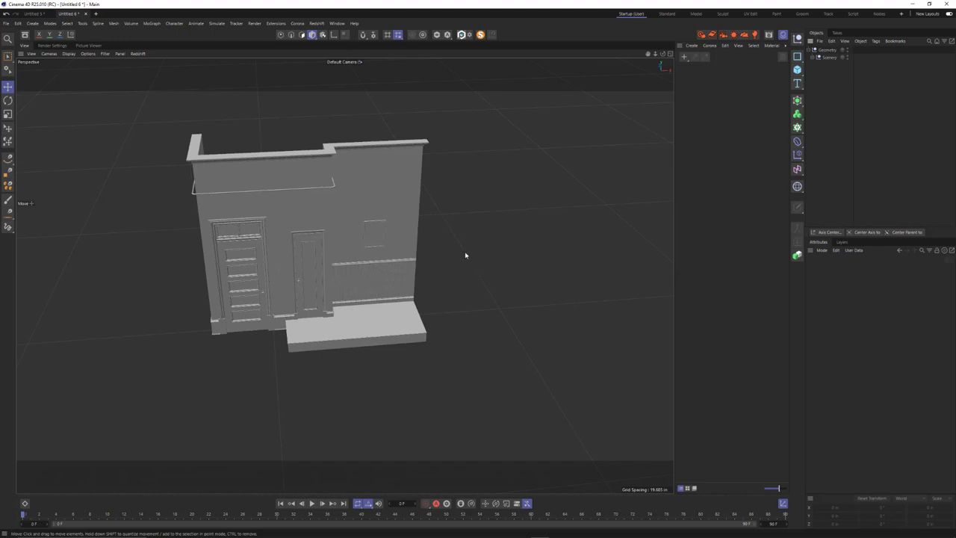
Switch to Vectorworks Spotlight and delete the design layer Ea Layer 02 from the Untitled2 document
key("alt+Tab")
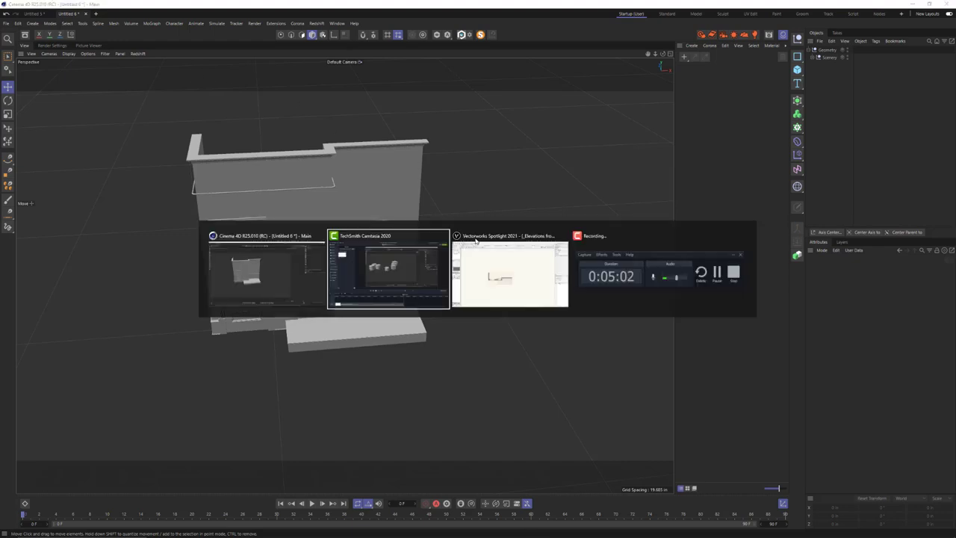
key("alt+Tab")
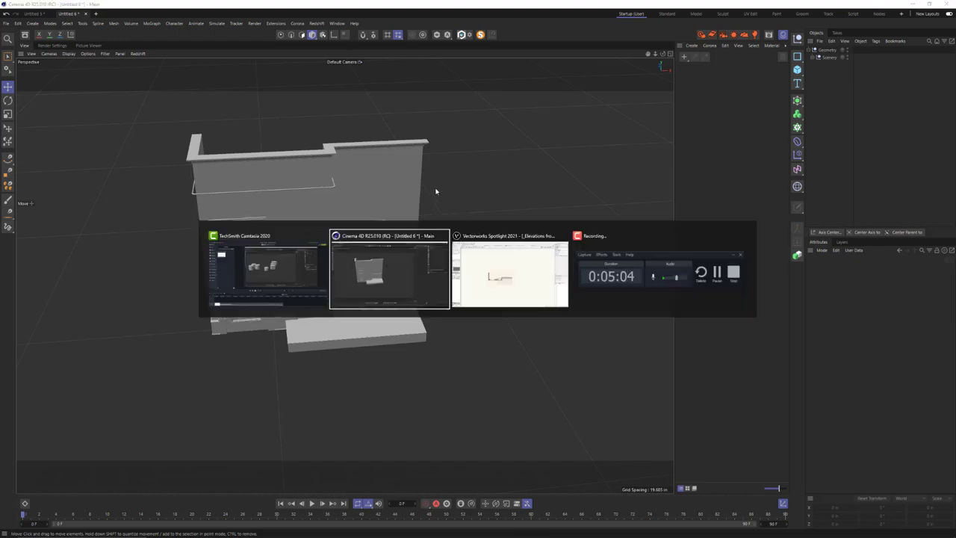
key("alt+Tab")
left_click(157, 23)
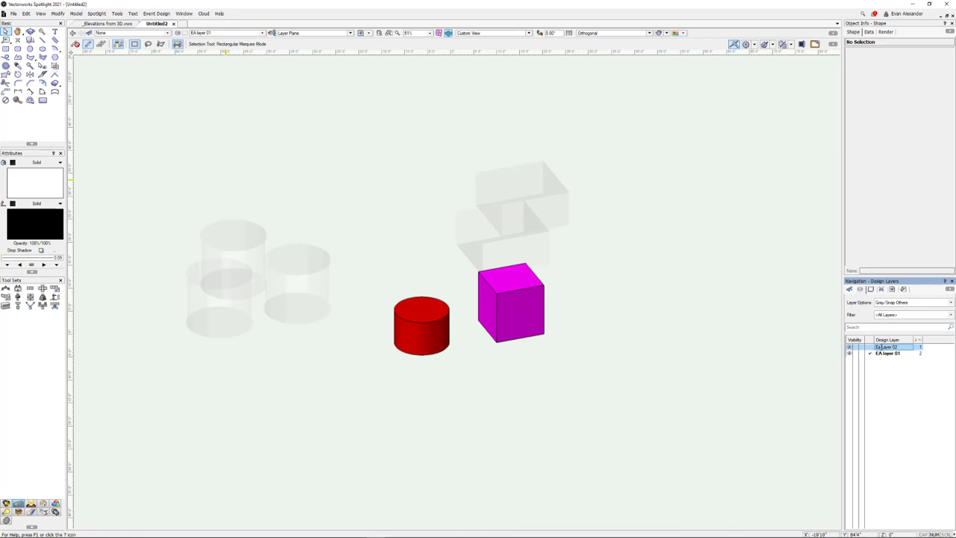
right_click(882, 347)
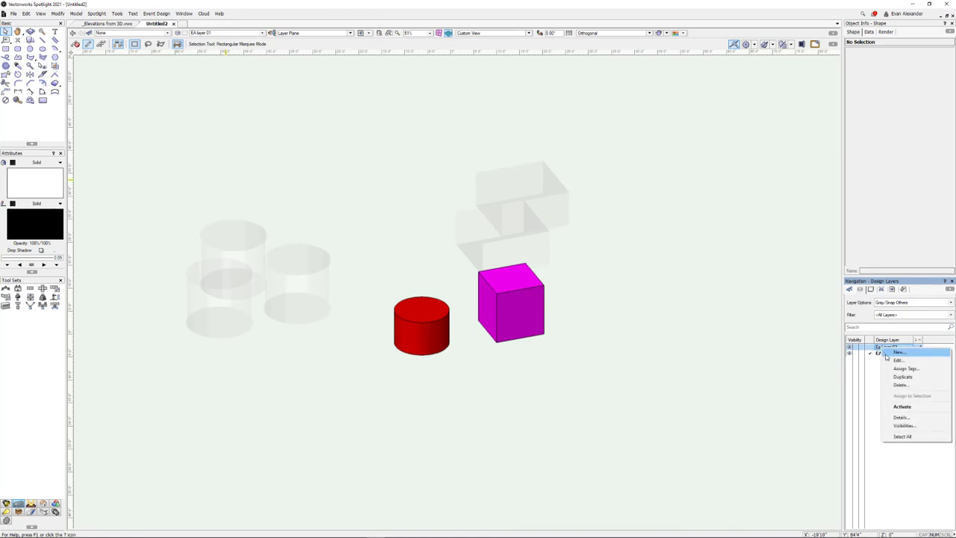
left_click(892, 384)
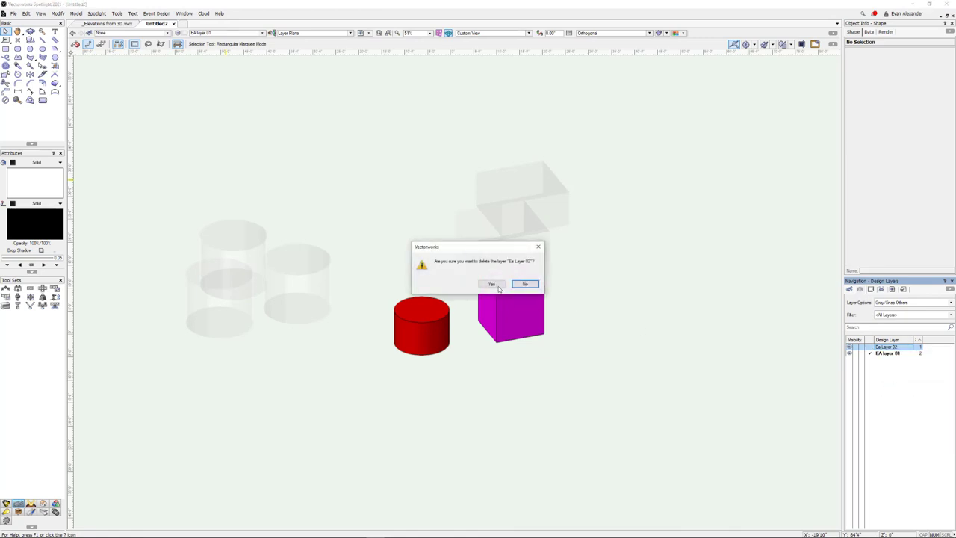
left_click(497, 287)
left_click_drag(561, 285, 468, 261)
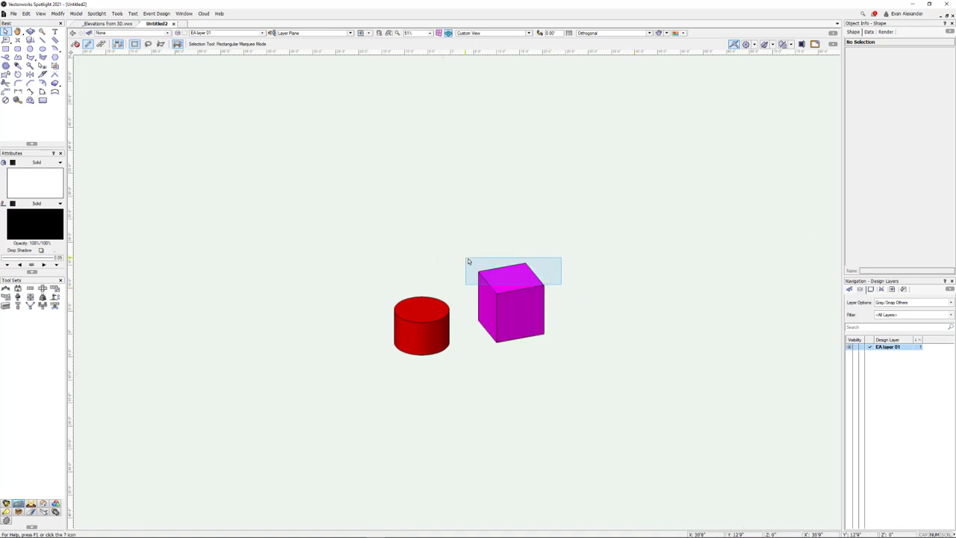
middle_click_drag(597, 260, 377, 271, "shift")
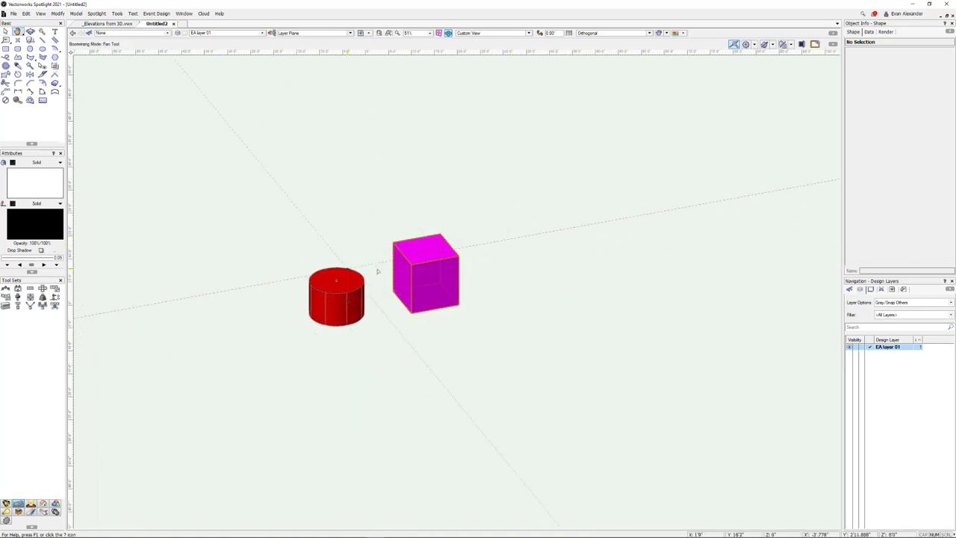
In the _Elevations from 3D.vwx plan, draw a circle of about 2'9" radius beside the scenery and move it clear to the right
left_click(110, 24)
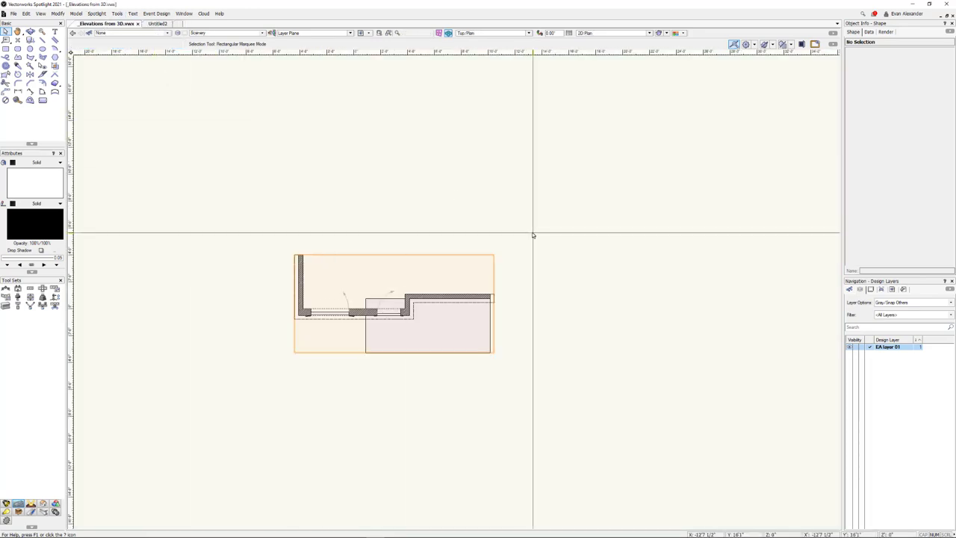
left_click(531, 265)
mouse_move(517, 221)
middle_mouse_down()
mouse_move(535, 250)
mouse_move(509, 205)
middle_mouse_up()
key("Escape")
key("6")
left_click(484, 253)
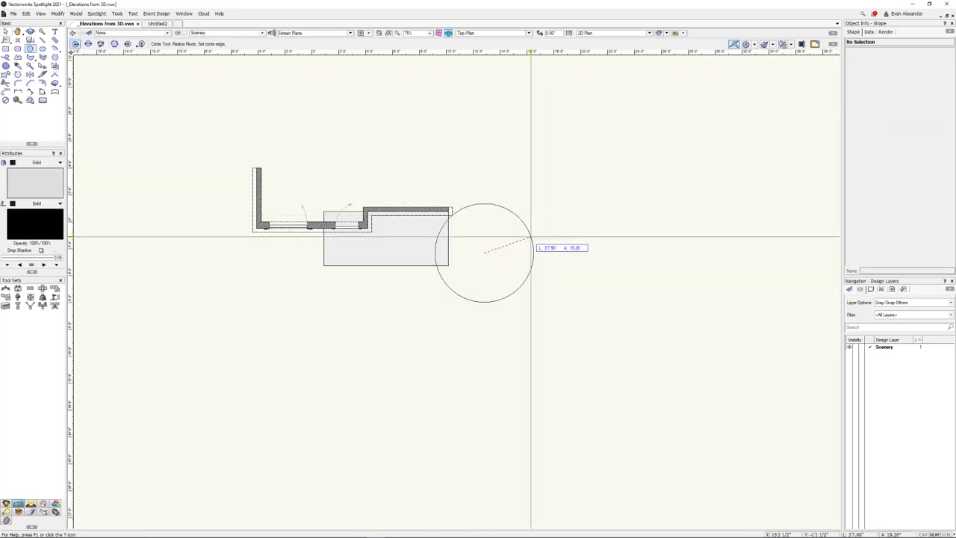
left_click(521, 252)
key("x")
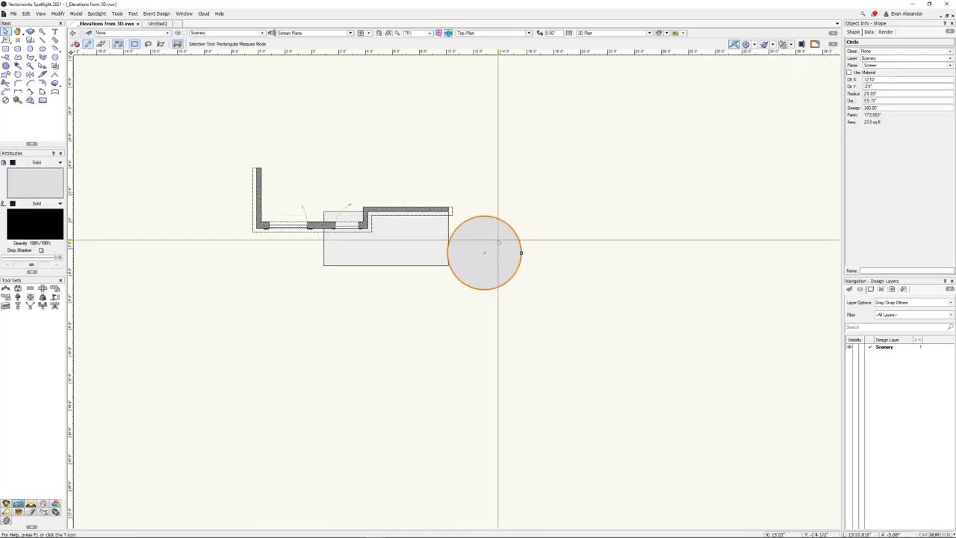
left_click_drag(498, 241, 577, 246)
Extrude the circle 96 inches
key("ctrl+e")
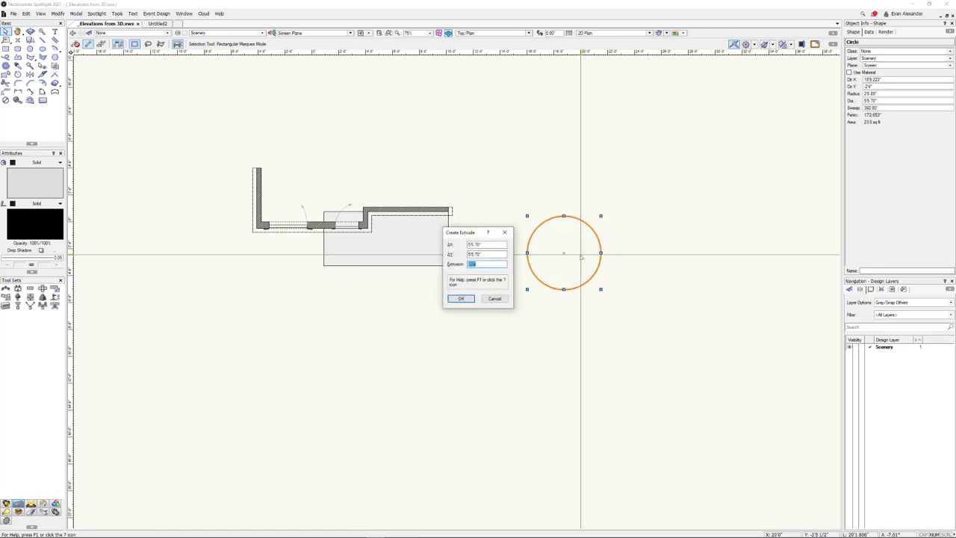
type("96")
key("Return")
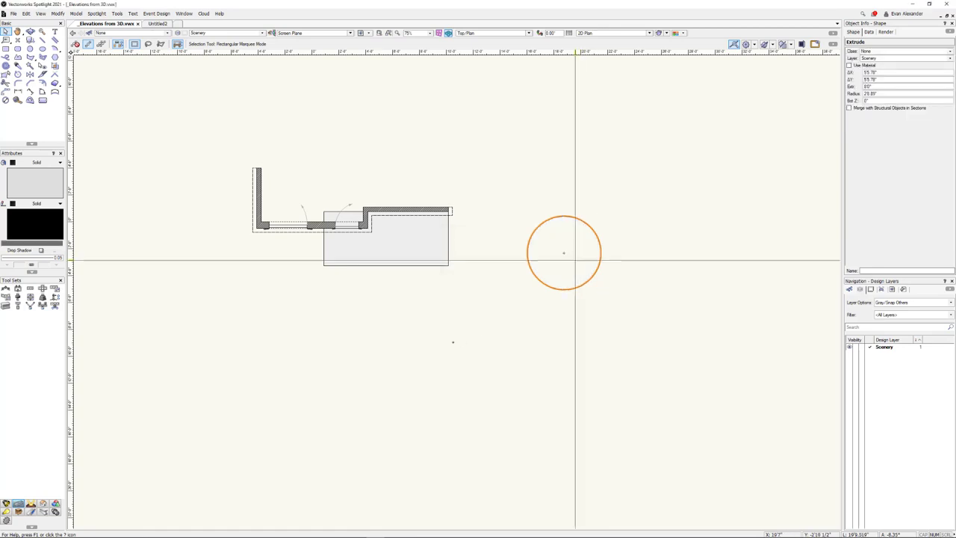
Draw a thin rectangle about 14'3 1/2" by 8 1/2" below the scenery plan and extrude it 4 feet
key("4")
left_click(337, 320)
left_click(530, 329)
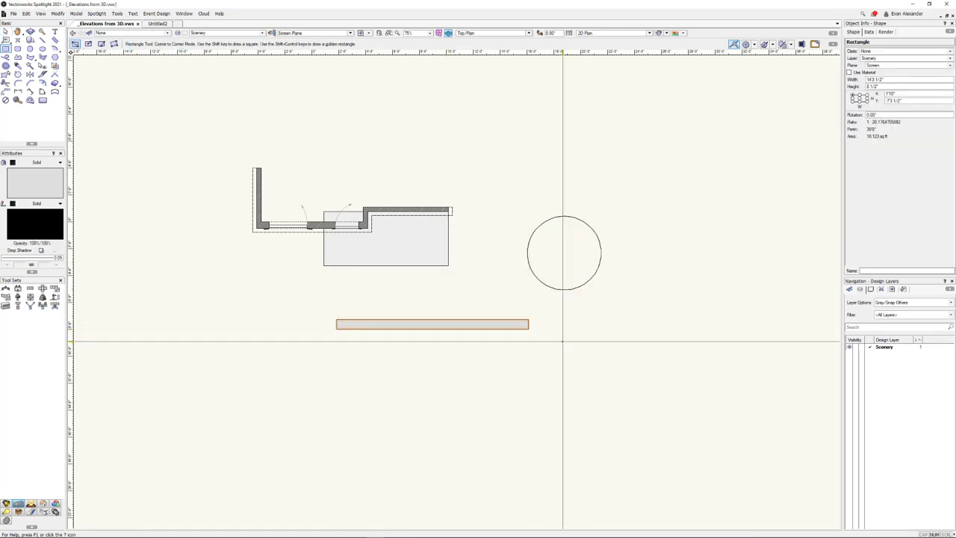
key("ctrl+e")
type("4")
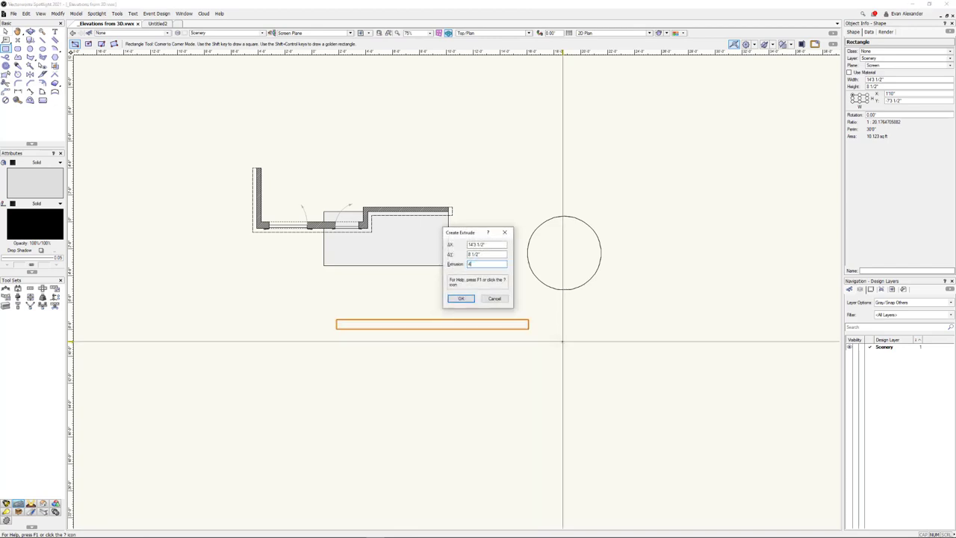
key("Return")
Select both new extrudes and set the Cinema 4D export to Selected Objects on Active Layer
key("x")
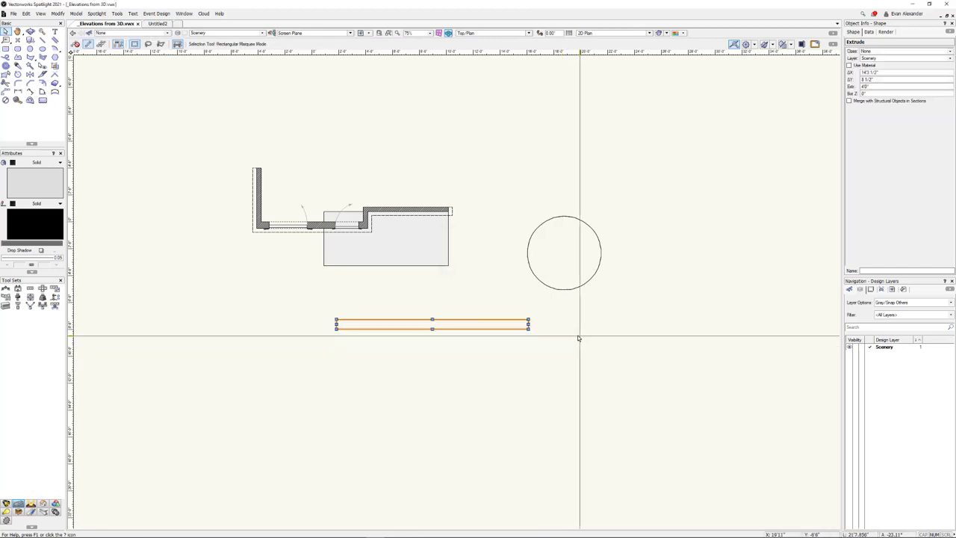
left_click(590, 279, "shift")
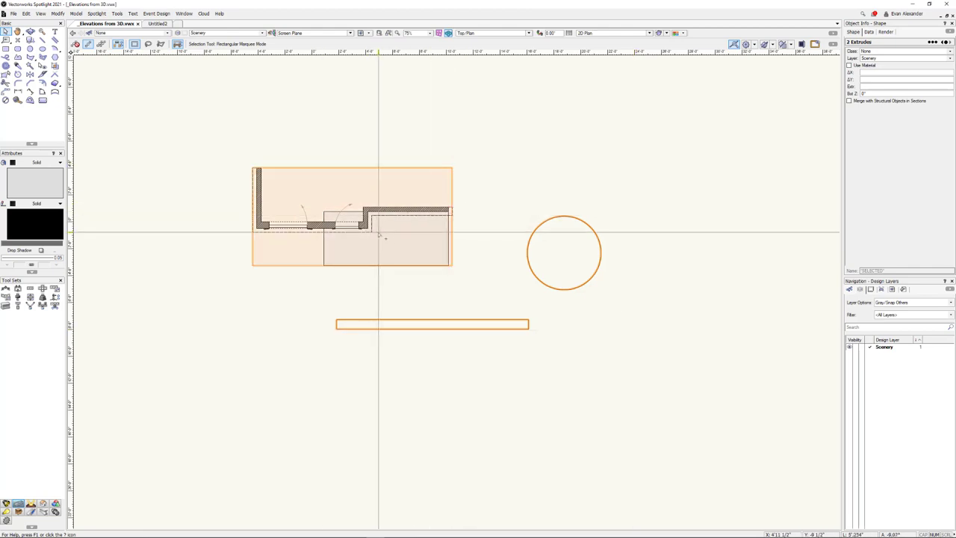
left_click(14, 14)
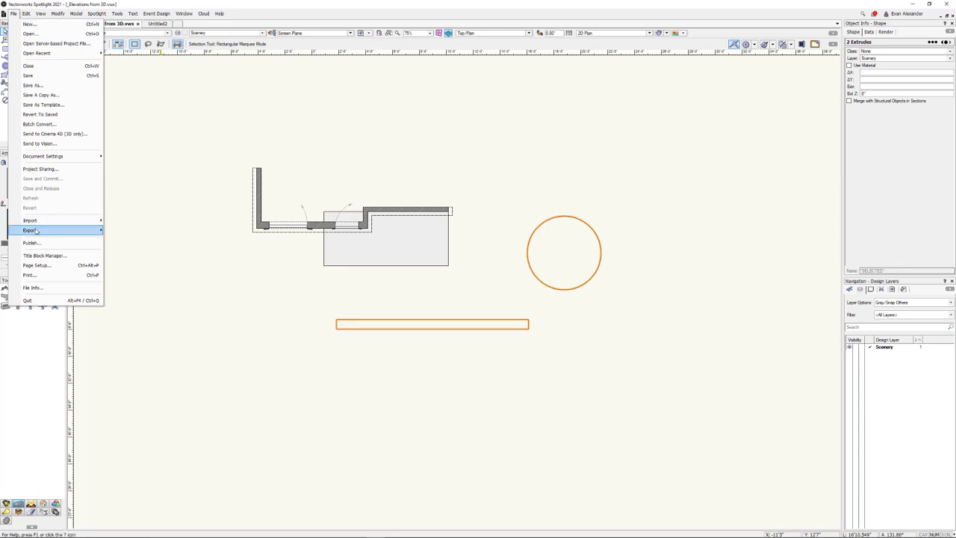
mouse_move(36, 230)
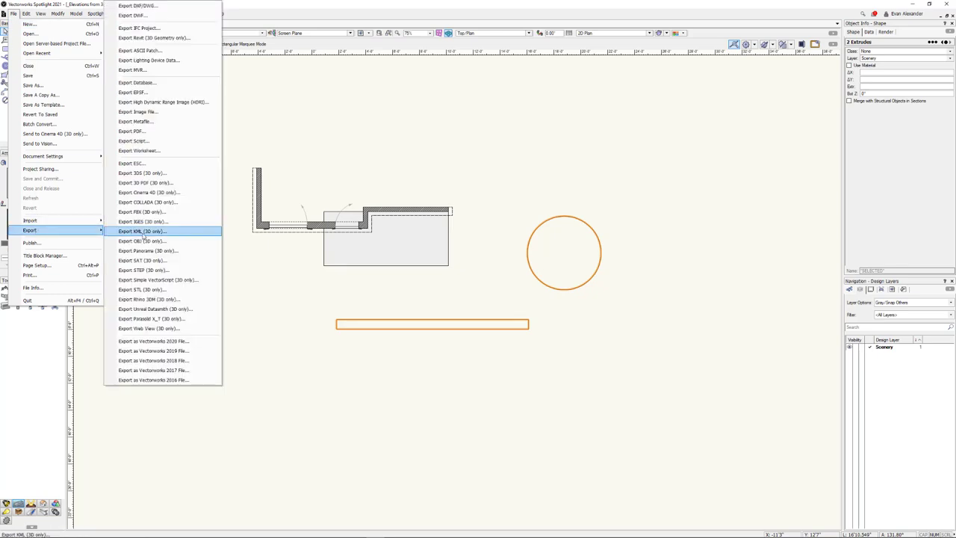
left_click(147, 192)
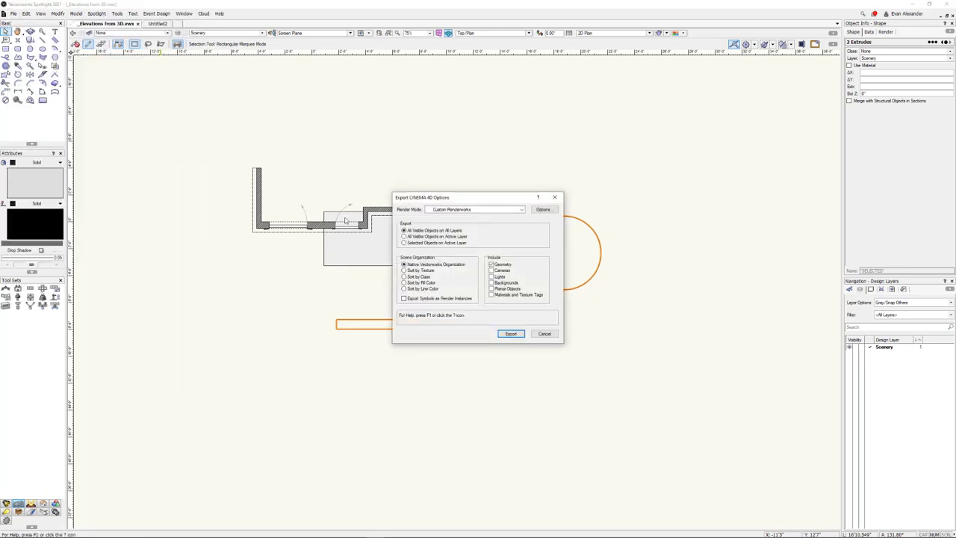
left_click(427, 245)
Export the selection to the VW to C4D folder as _Elevations from 3D_part 02
left_click(512, 334)
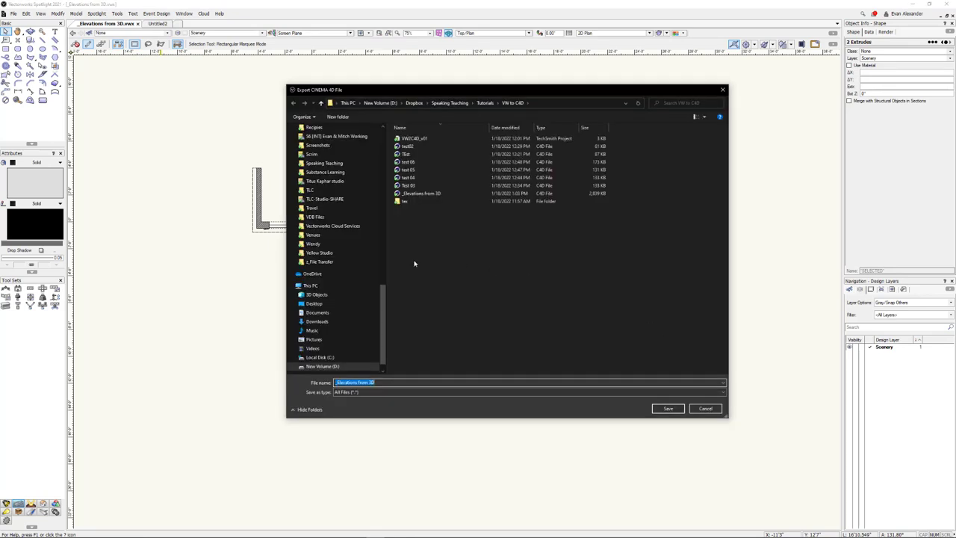
left_click(388, 381)
key("Return")
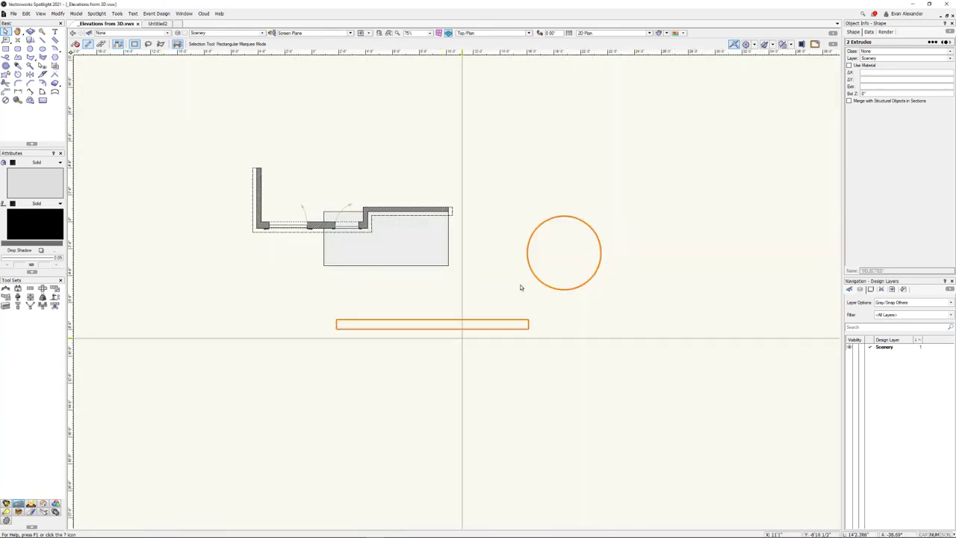
Switch to Cinema 4D and merge the file _Elevations from 3D_part 02 into a new project
key("alt+Tab")
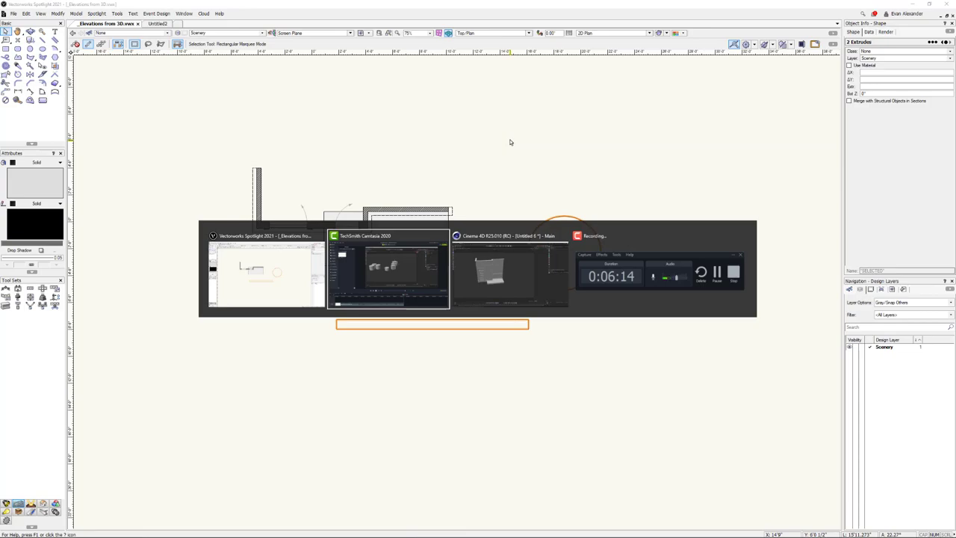
key("alt+Tab")
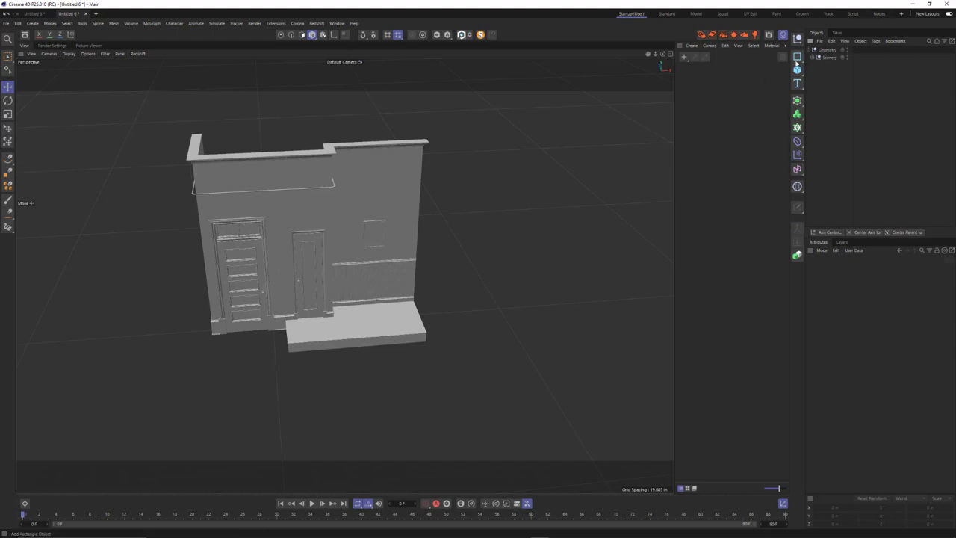
left_click(95, 13)
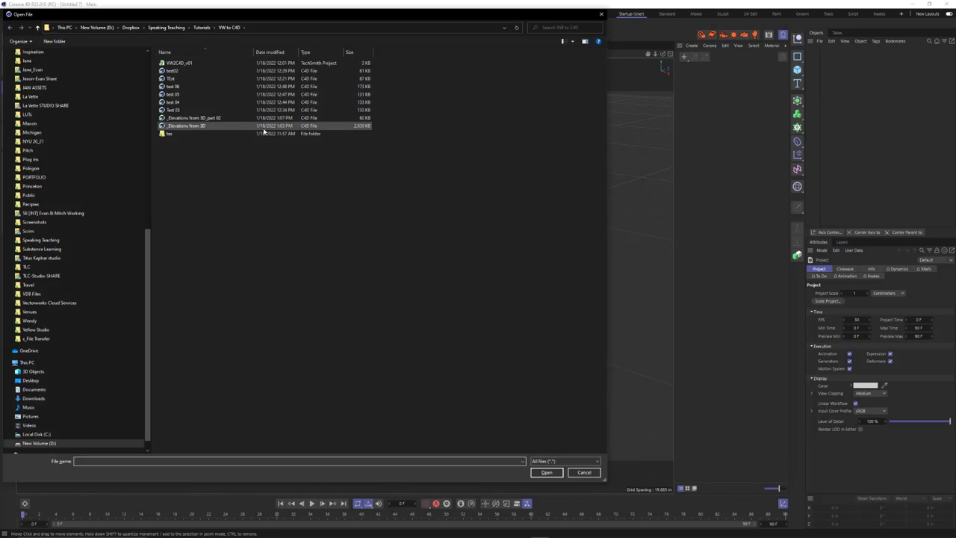
key("Up")
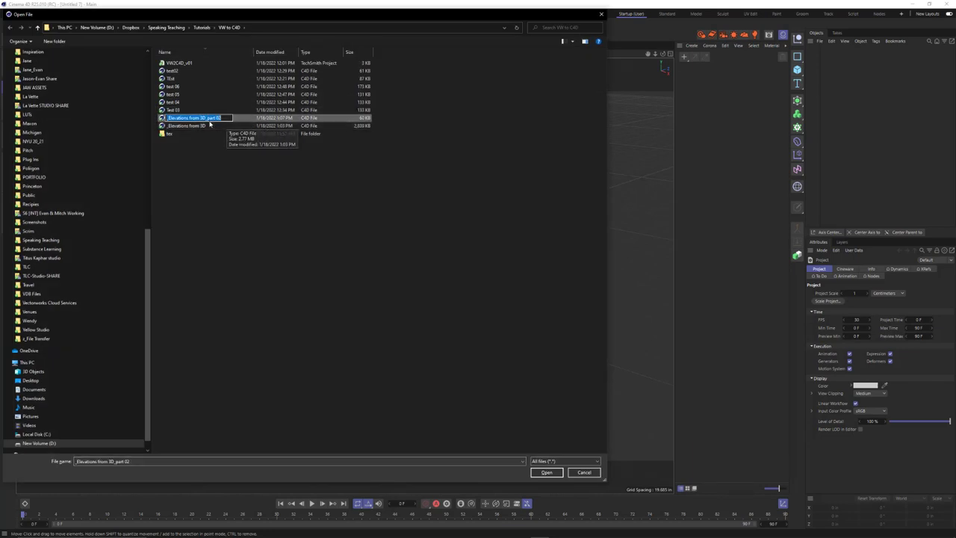
left_click(546, 473)
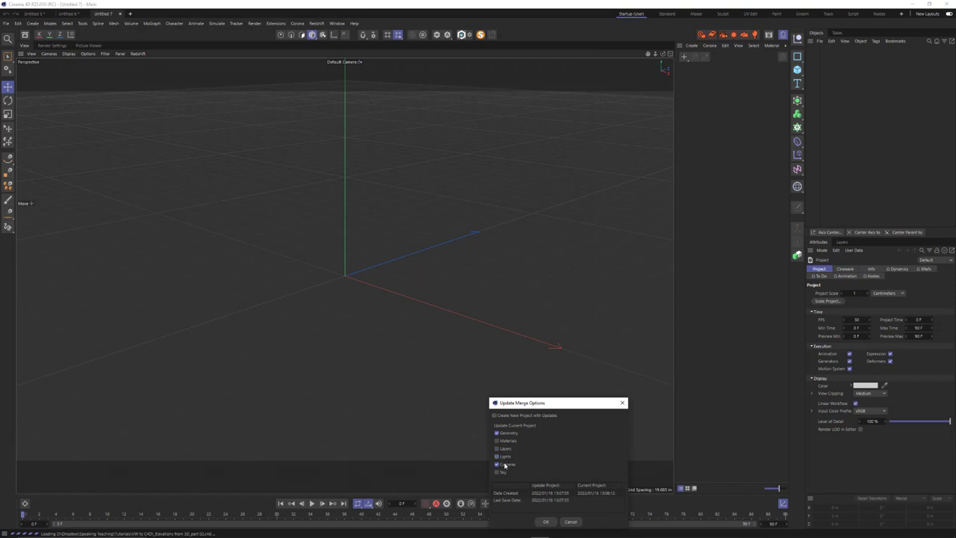
left_click(544, 521)
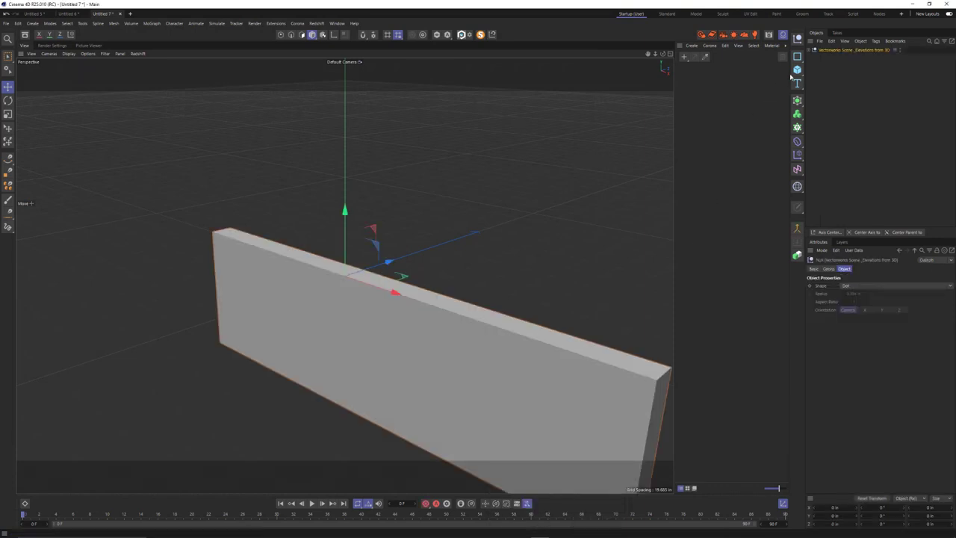
Move both extrudes out of the imported Vectorworks hierarchy to the top level and delete the leftover nulls
left_click(812, 50)
left_click(814, 57)
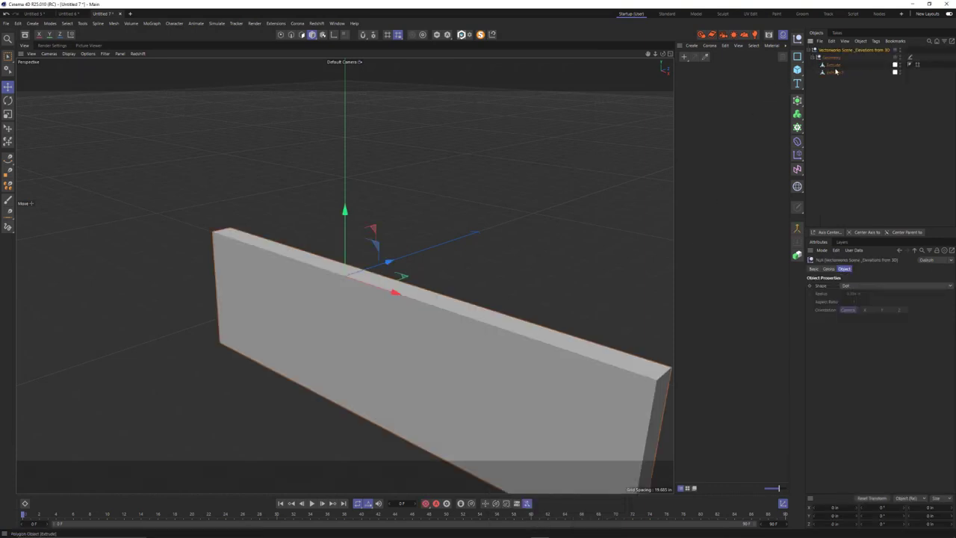
scroll(348, 220, "down", 5)
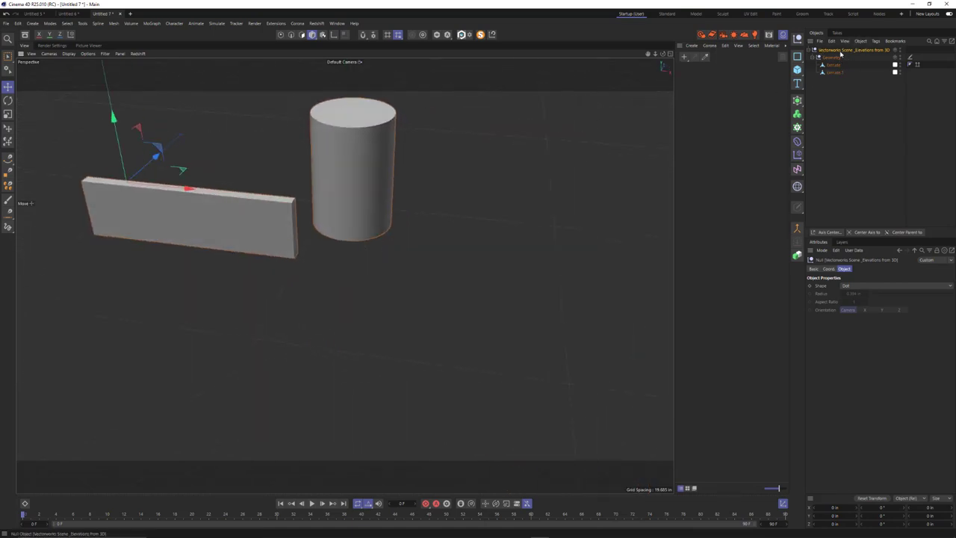
left_click(836, 69, "shift")
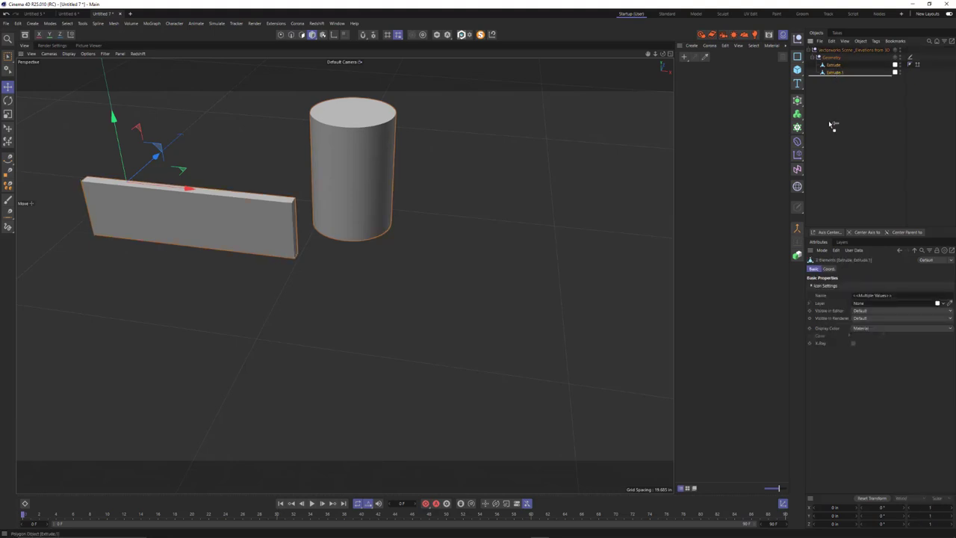
left_click_drag(834, 69, 841, 58)
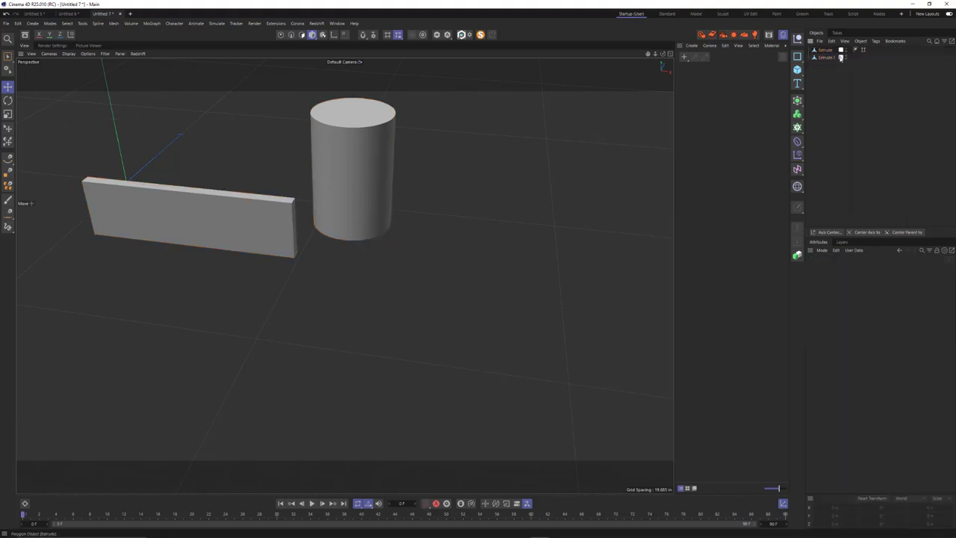
Select both extrudes and center each one's axis on its own geometry
key("ctrl+a")
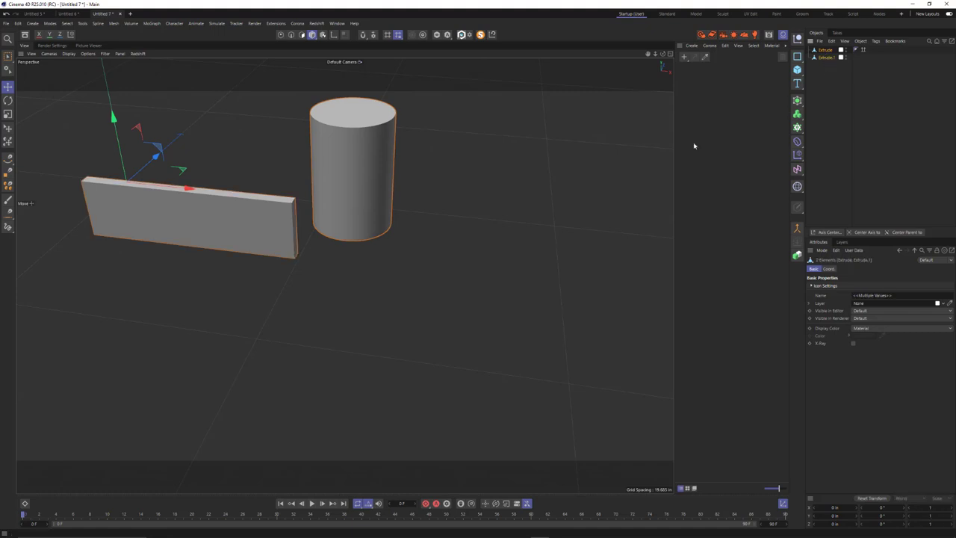
left_click(83, 26)
mouse_move(119, 125)
left_click(191, 143)
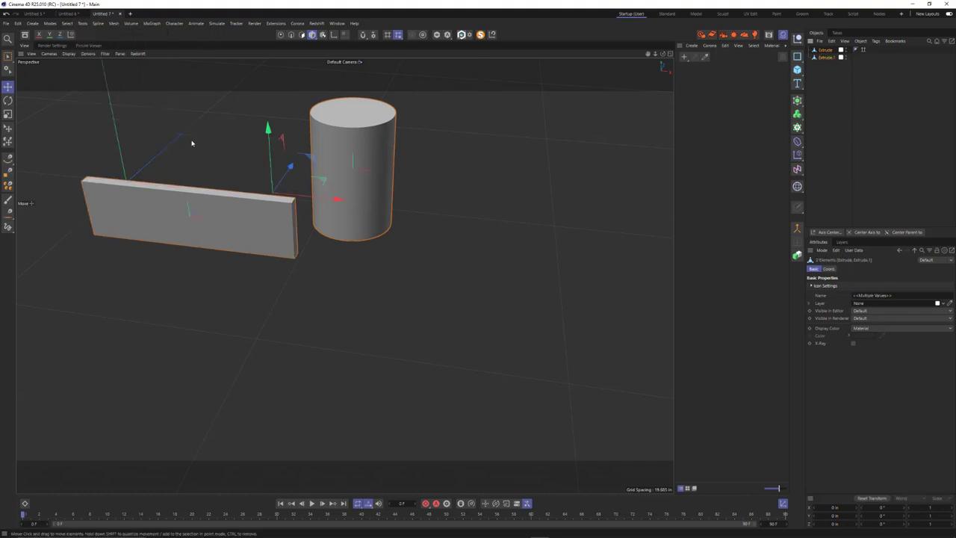
Copy both extrudes into the Untitled 6 scenery project and place them under the Geometry null
left_click(829, 50)
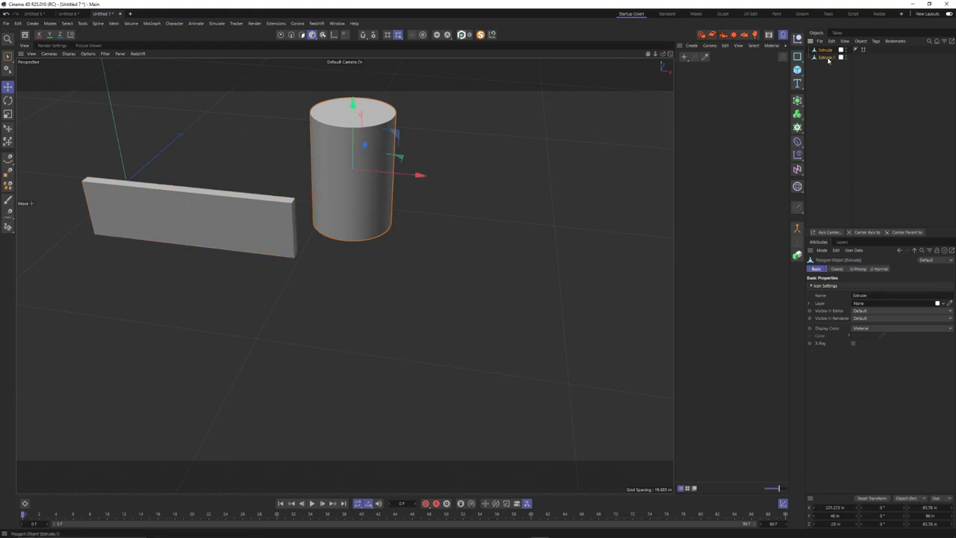
left_click(829, 59, "shift")
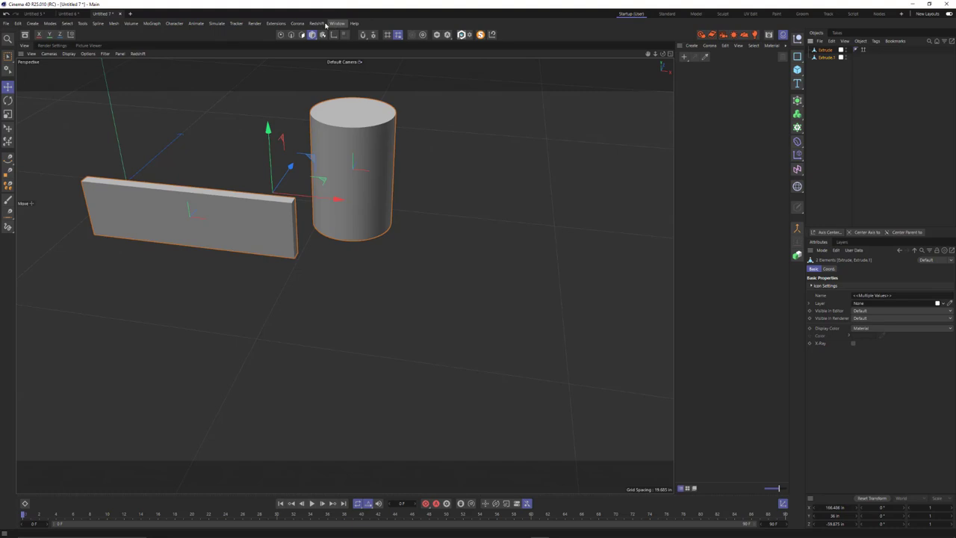
left_click(68, 14)
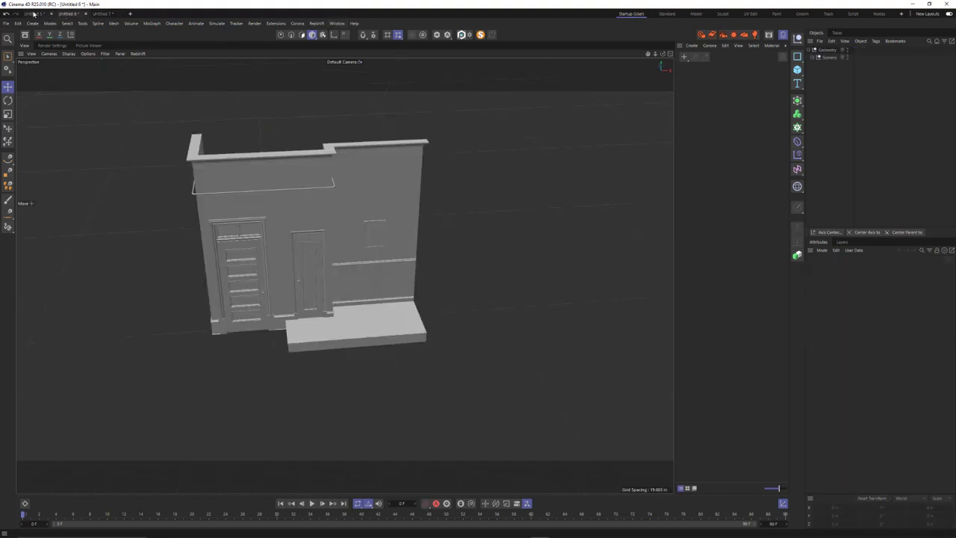
left_click(33, 14)
left_click(74, 14)
key("ctrl+v")
left_click_drag(831, 65, 832, 66)
left_click_drag(604, 192, 256, 276, "alt")
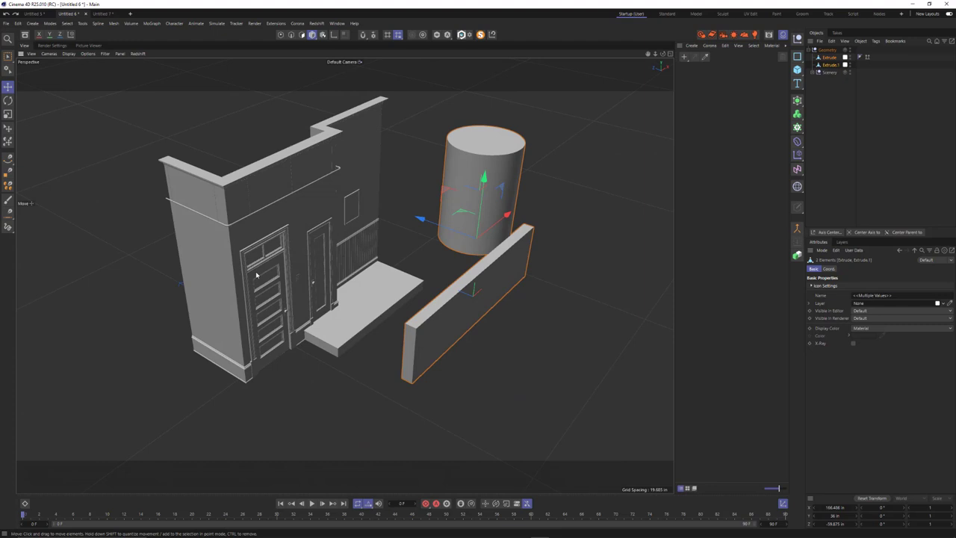
left_click(283, 301)
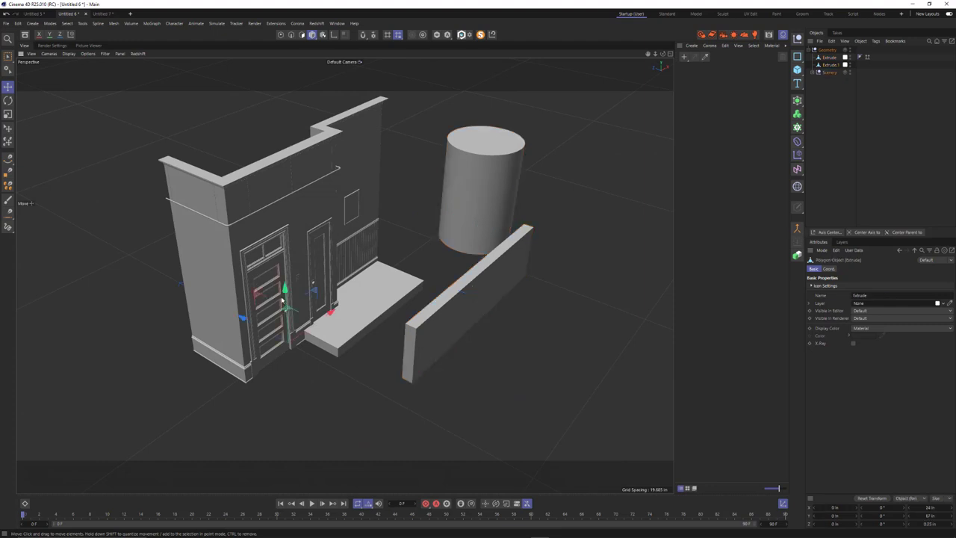
scroll(418, 232, "down", 3)
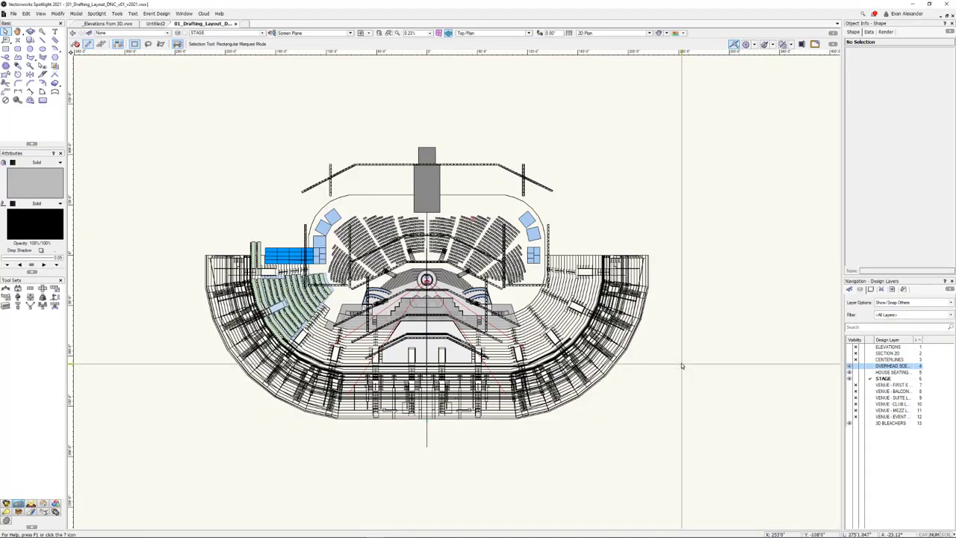
Examine the arena drafting layout in 3D with the Flyover tool, and return to the Top/Plan view
key("shift+c")
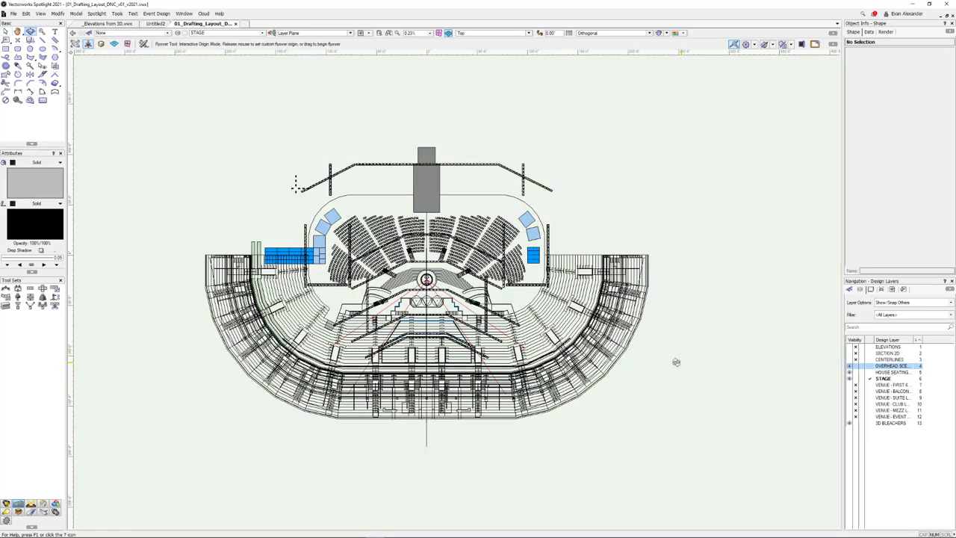
mouse_move(676, 362)
left_mouse_down()
mouse_move(502, 348)
mouse_move(303, 226)
mouse_move(381, 145)
mouse_move(623, 262)
mouse_move(418, 320)
mouse_move(401, 336)
mouse_move(270, 255)
mouse_move(399, 350)
left_mouse_up()
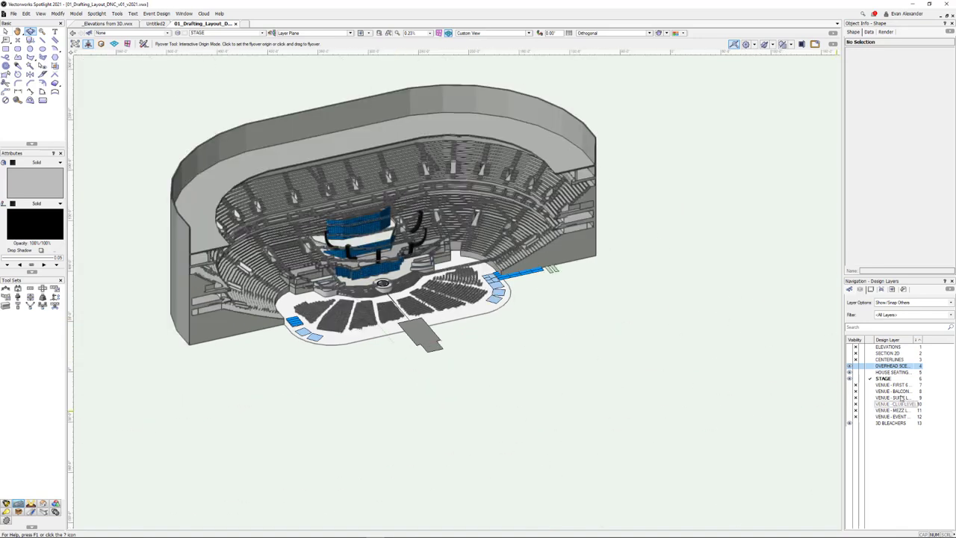
left_click(886, 366)
left_click(538, 302)
mouse_move(454, 342)
left_mouse_down()
mouse_move(470, 325)
mouse_move(433, 326)
mouse_move(462, 329)
left_mouse_up()
key("F5")
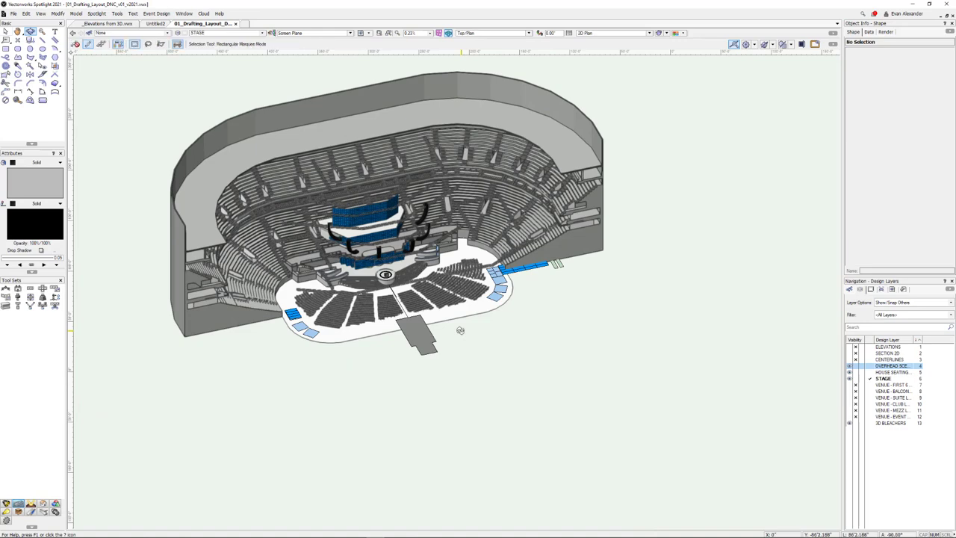
scroll(463, 329, "down", 3)
key("space")
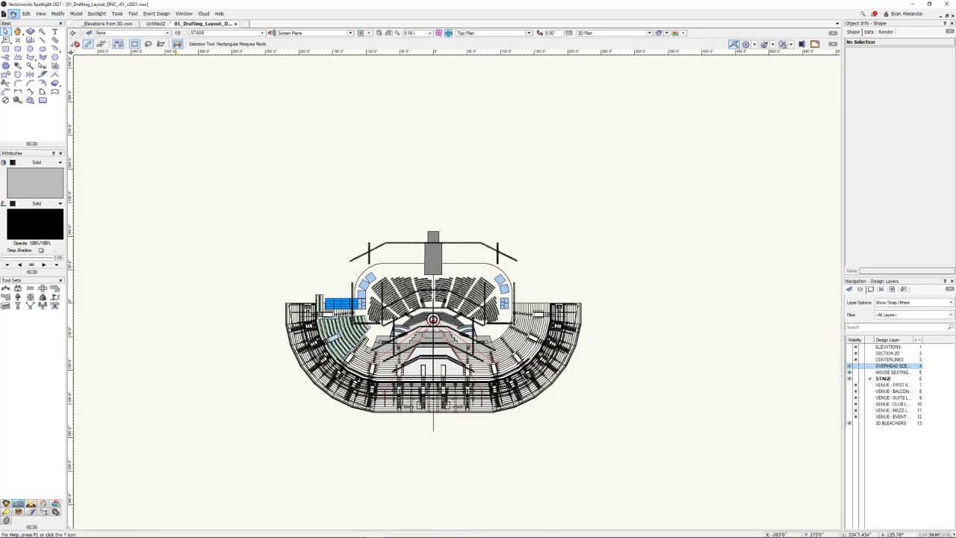
Start a Cinema 4D export of the arena layout with Custom Renderworks mode and quality levels set to All High
left_click(13, 13)
mouse_move(52, 230)
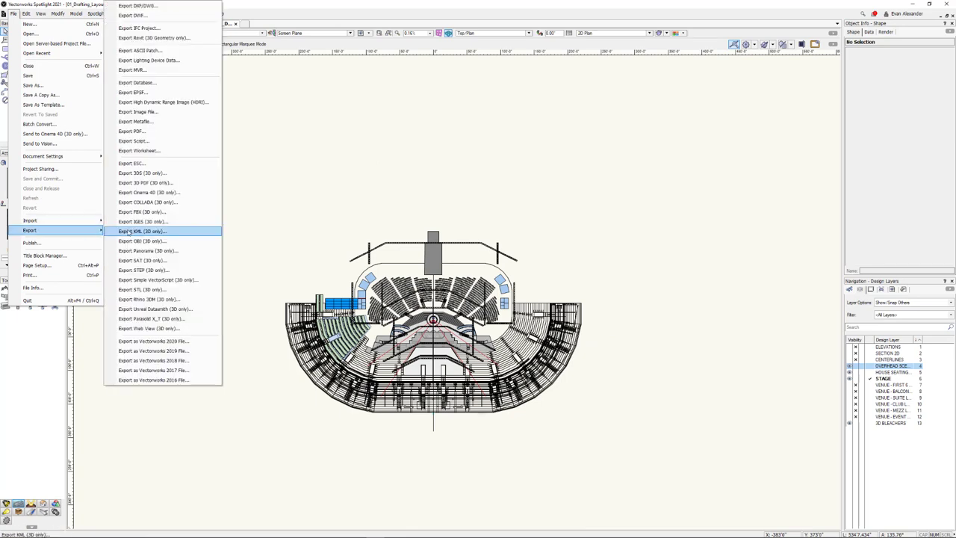
left_click(141, 193)
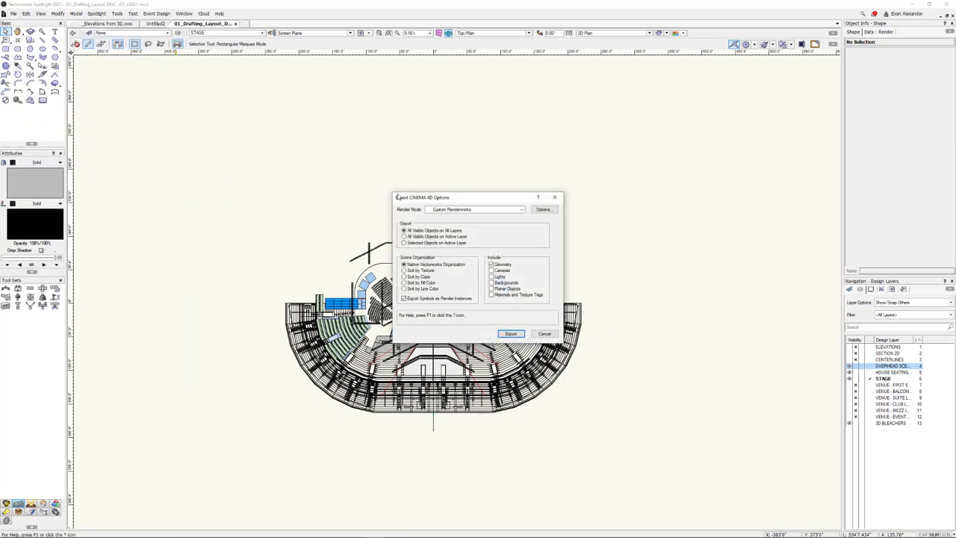
left_click(485, 210)
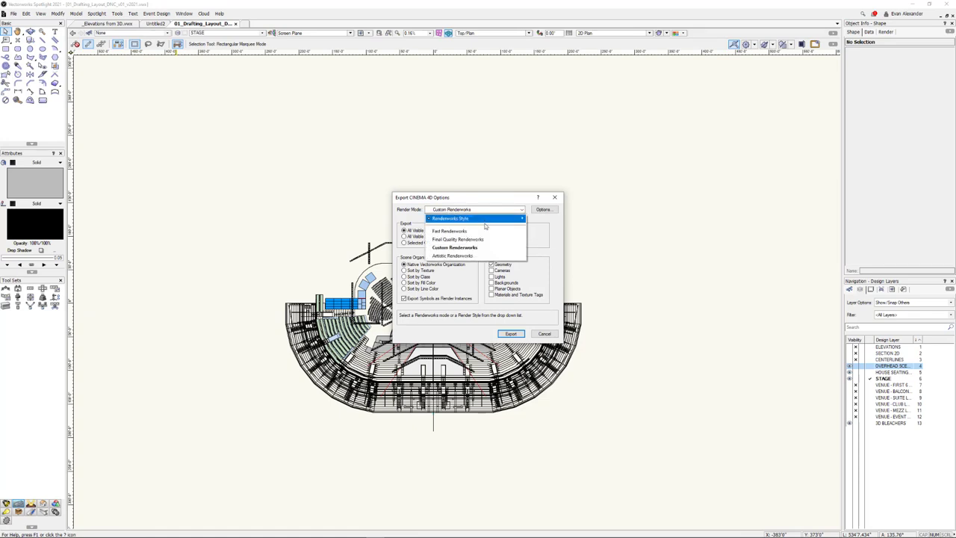
left_click(474, 249)
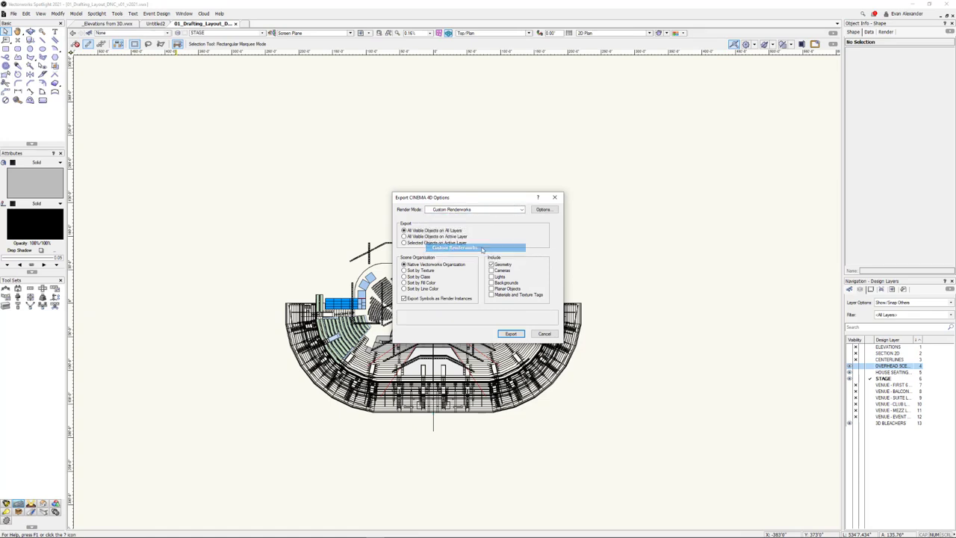
left_click(543, 209)
left_click(515, 249)
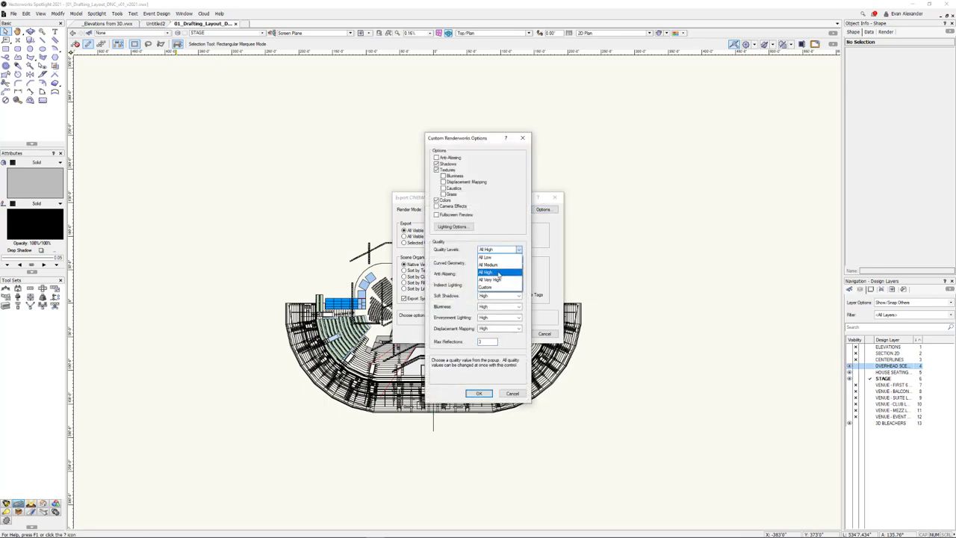
left_click(493, 274)
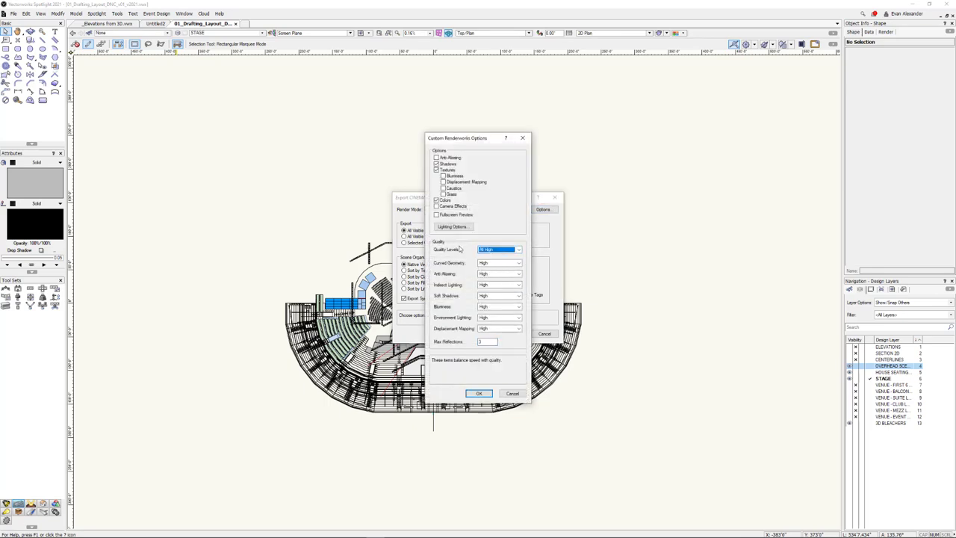
left_click(482, 393)
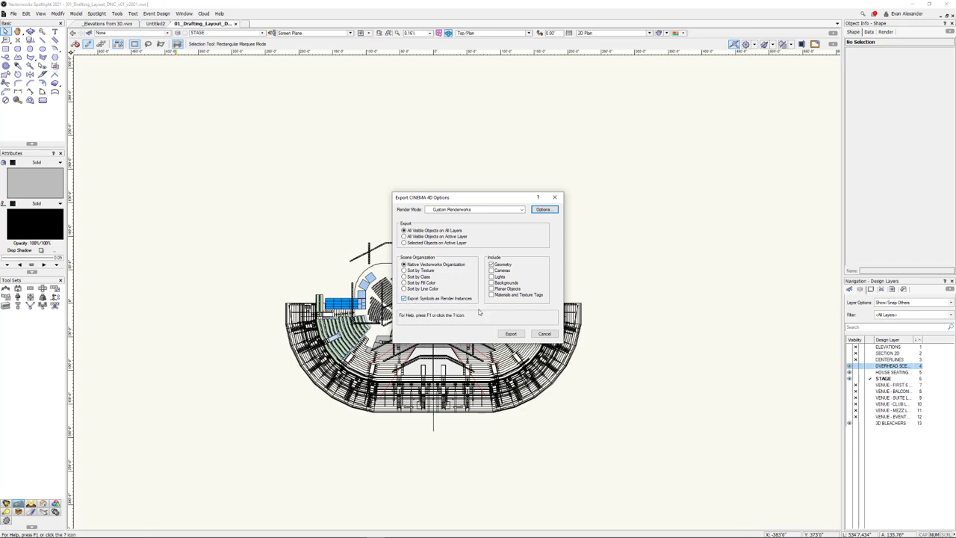
Export the arena layout to the VW to C4D folder as 01_Drafting_Layout_DNC_v01_v2021, replacing the existing file
left_click(519, 337)
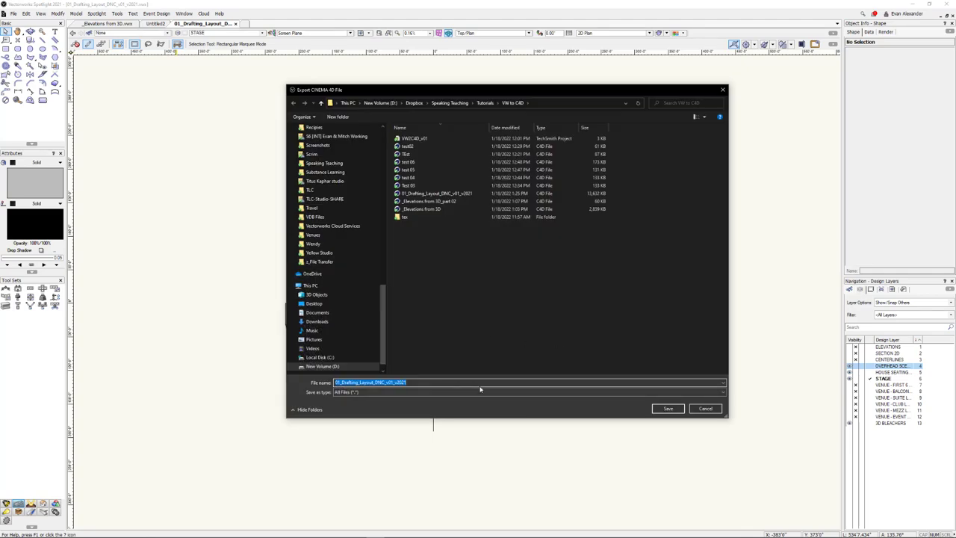
left_click(680, 410)
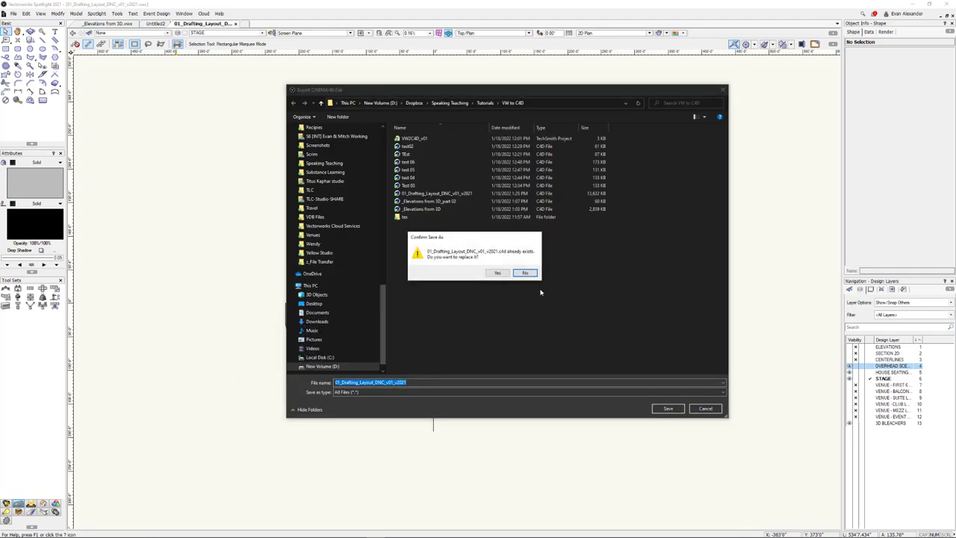
left_click(500, 274)
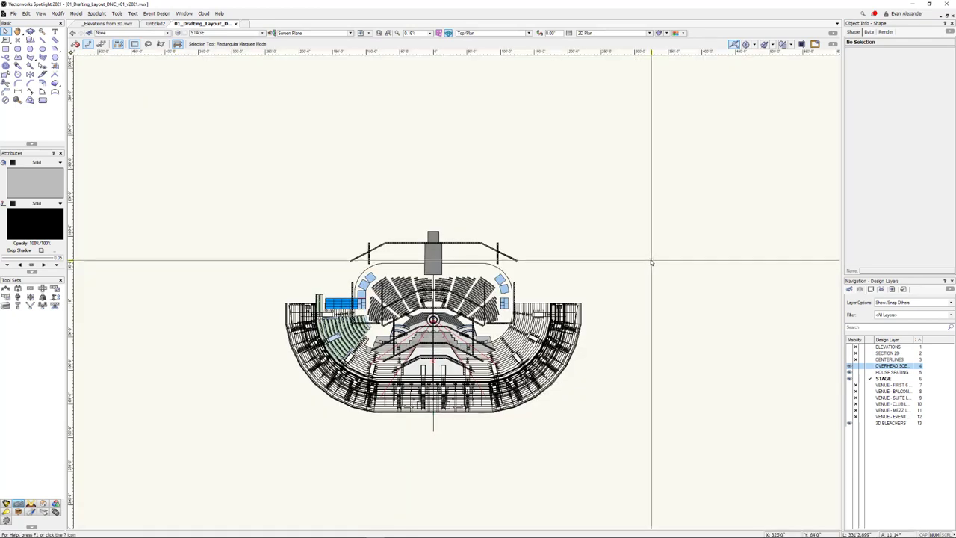
Switch to Cinema 4D and open 01_Drafting_Layout_DNC_v01_v2021 from the VW to C4D folder, merging only its geometry into the current project
key("alt+Tab")
key("alt+Tab")
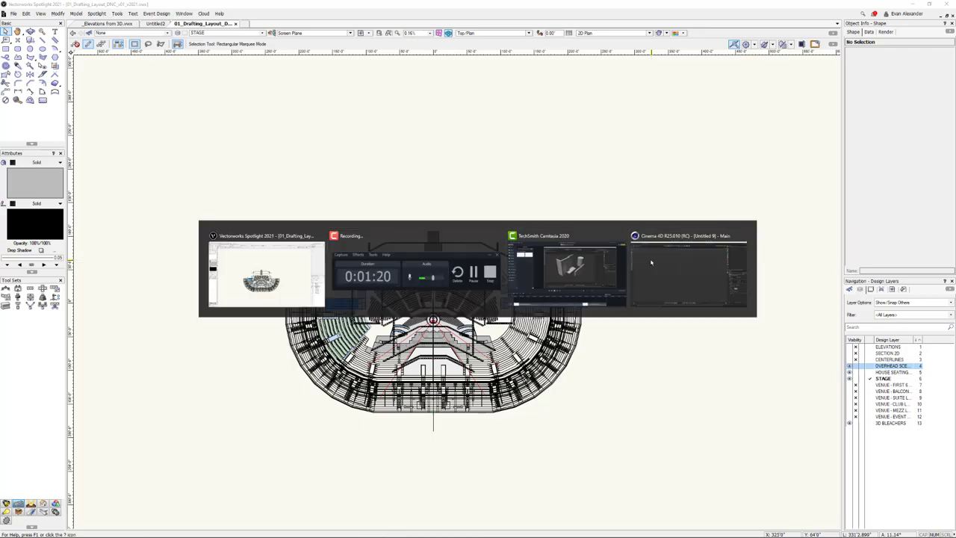
left_click(650, 262)
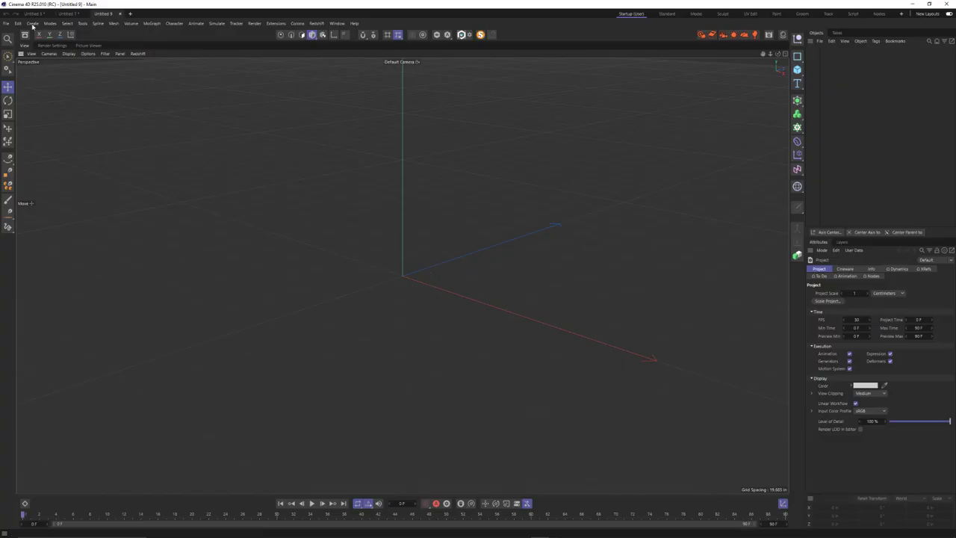
left_click(6, 23)
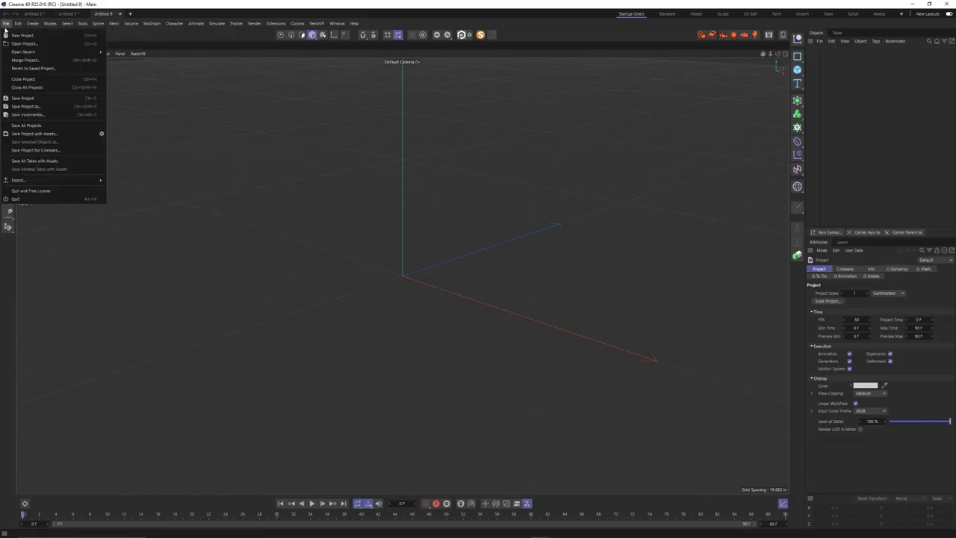
left_click(24, 44)
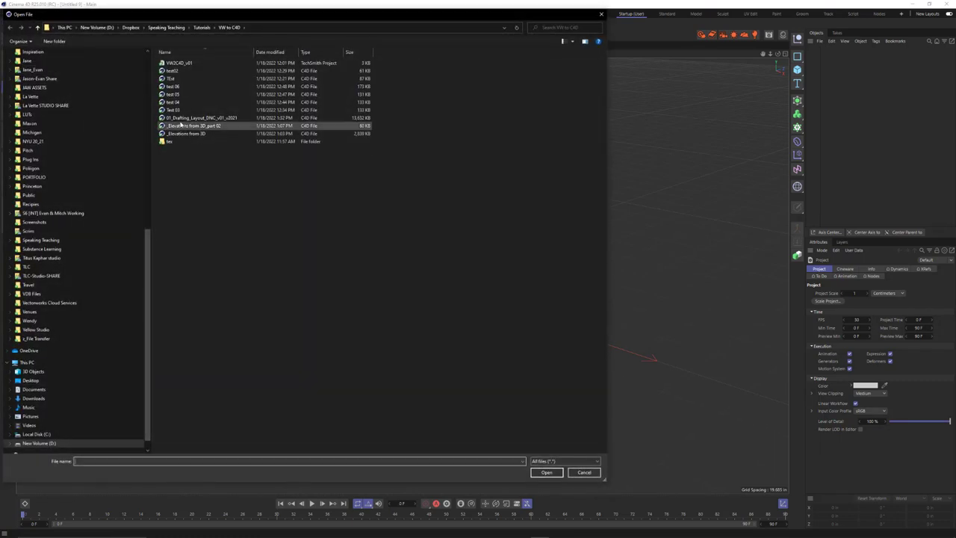
left_click(225, 118)
left_click(546, 472)
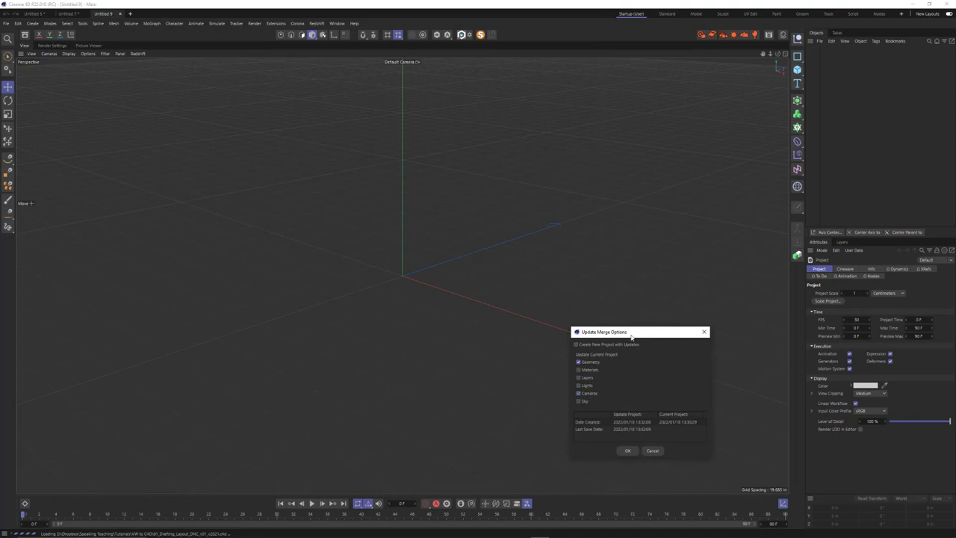
left_click_drag(635, 329, 598, 190)
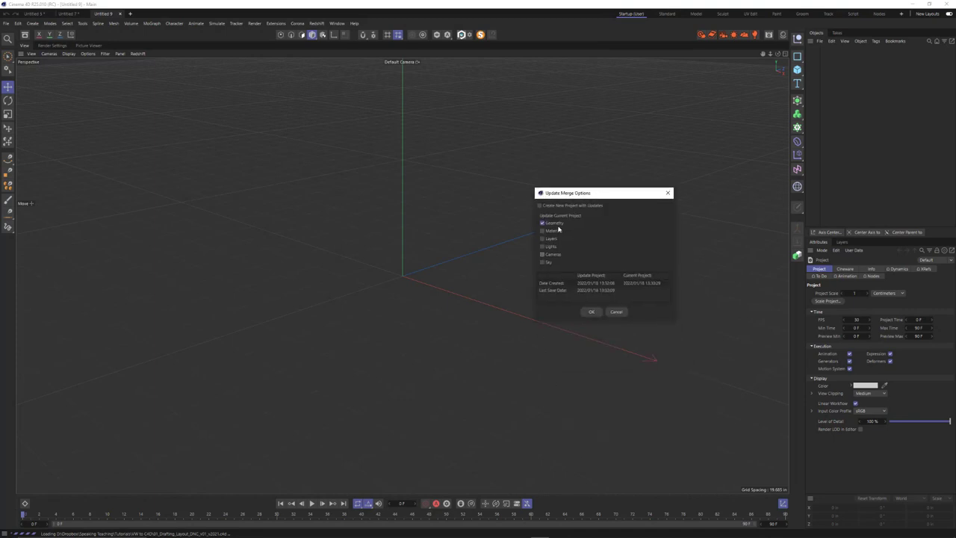
left_click(596, 313)
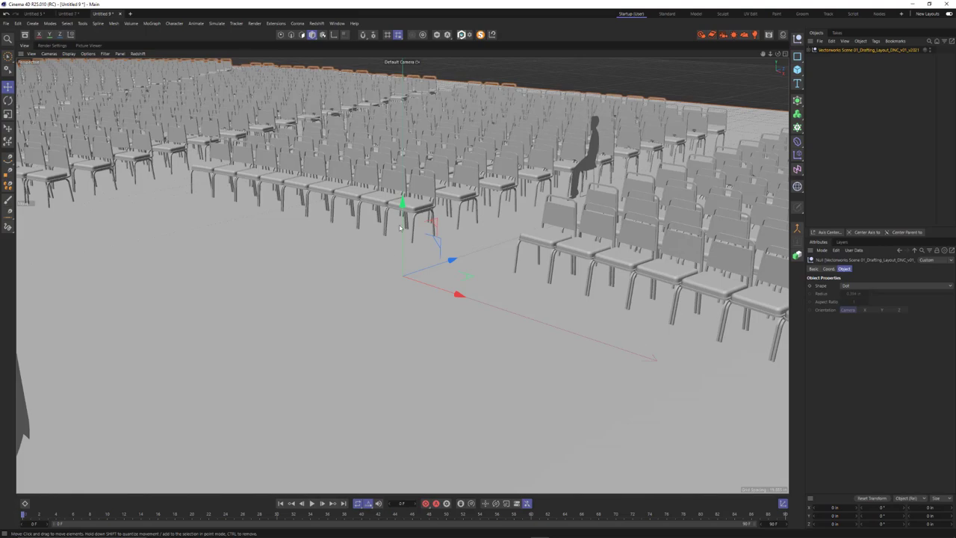
Examine the imported arena, and briefly show the hidden Symbols null in the viewport before hiding it again
left_click_drag(545, 220, 403, 215, "alt")
scroll(403, 214, "down", 10)
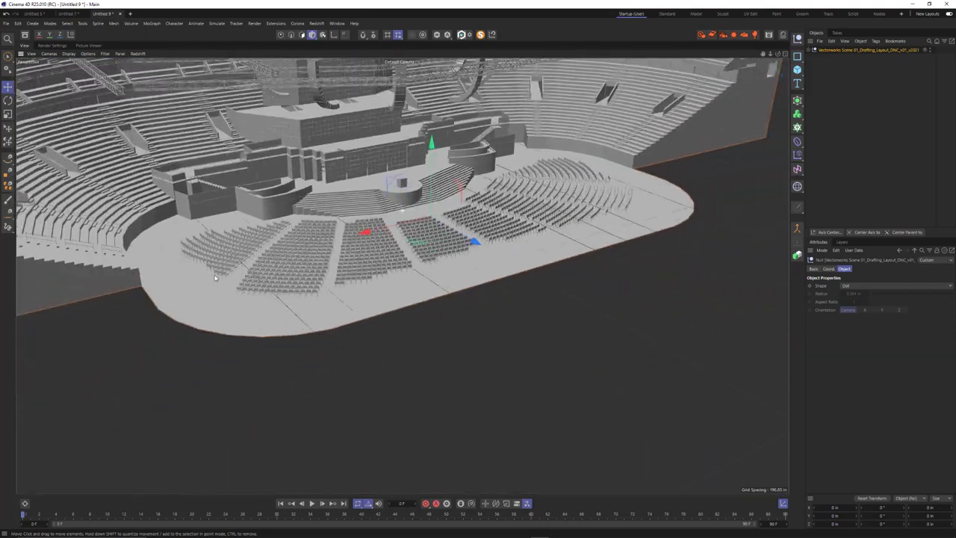
scroll(378, 326, "down", 6)
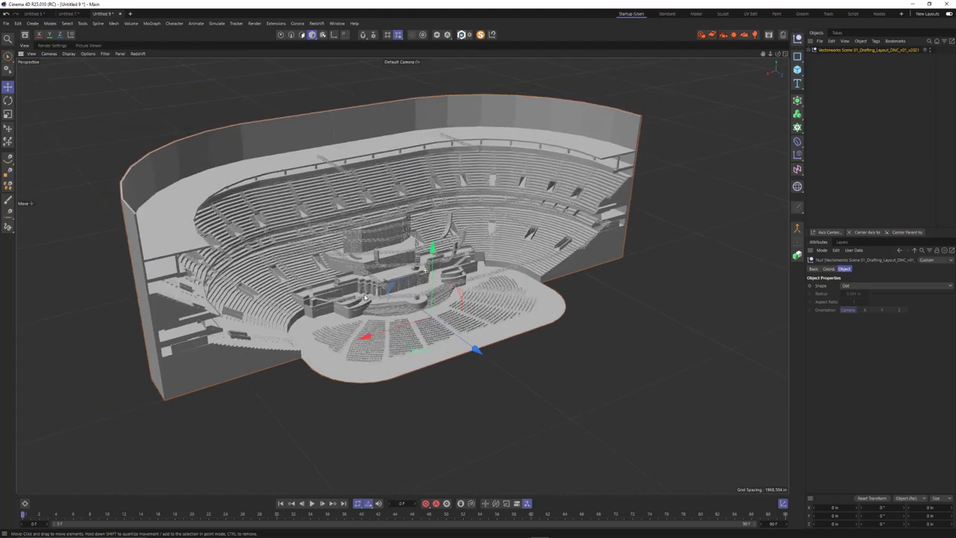
left_click(808, 49)
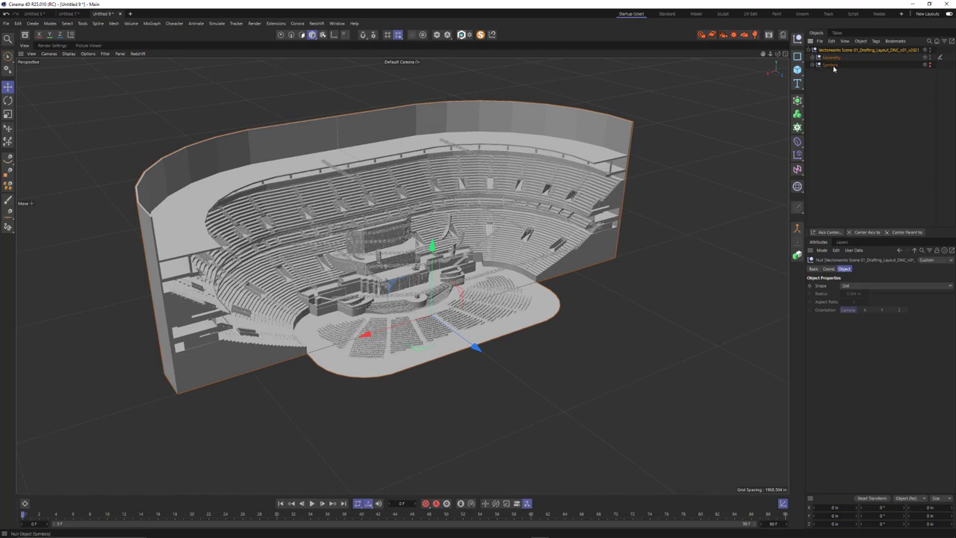
left_click(930, 68)
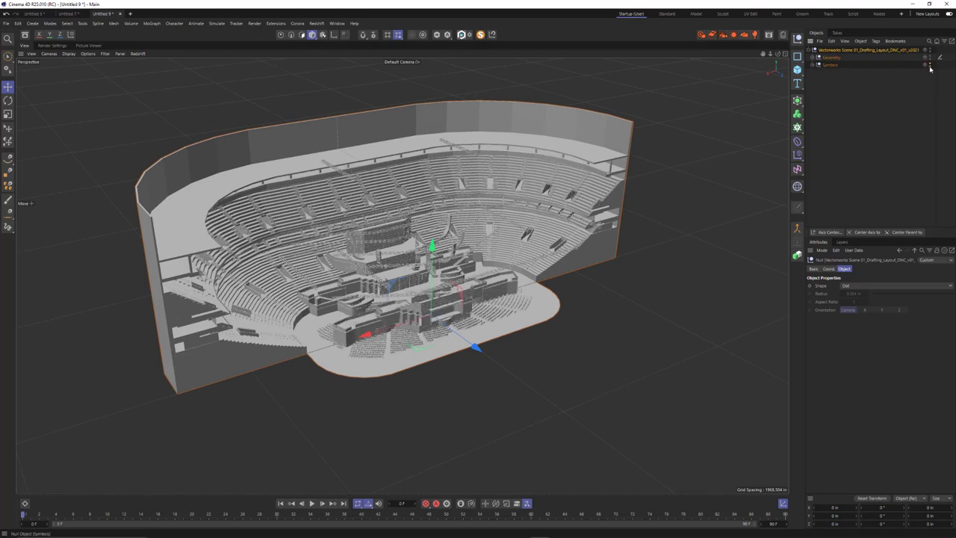
left_click(930, 68)
Expand the Geometry null and hide its 3D BLEACHERS, OVERHEAD SCENERY 3D and HOUSE SEATING PRESS 04_07 layers
left_click(830, 57)
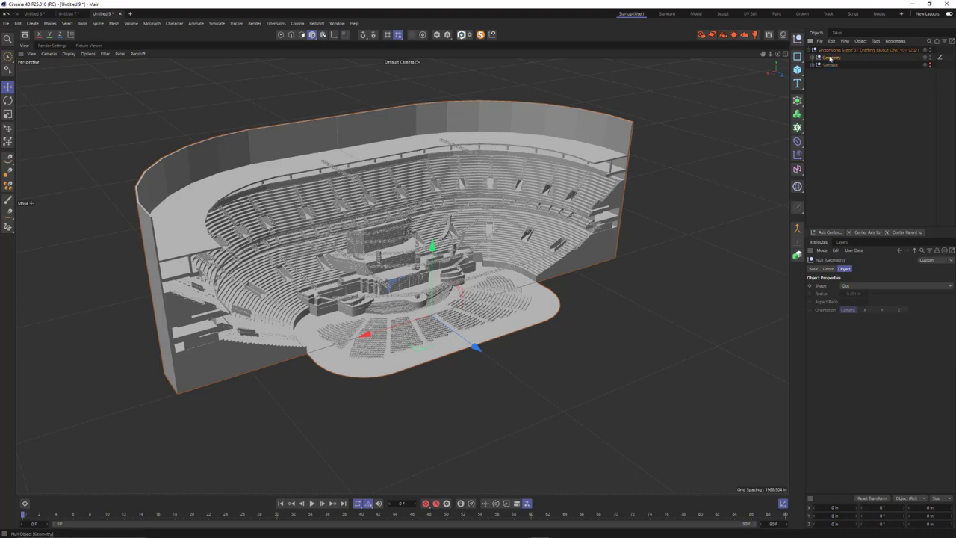
left_click(814, 58)
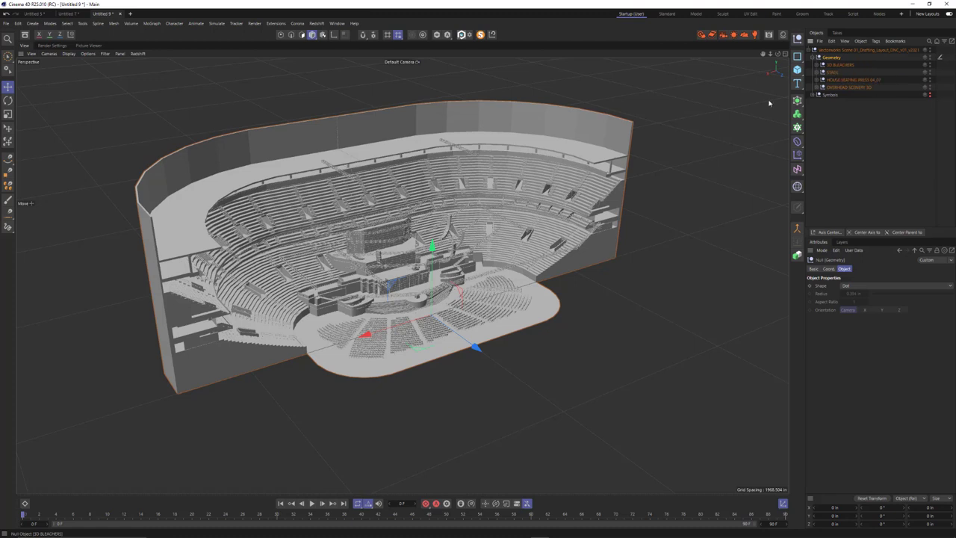
left_click(930, 66)
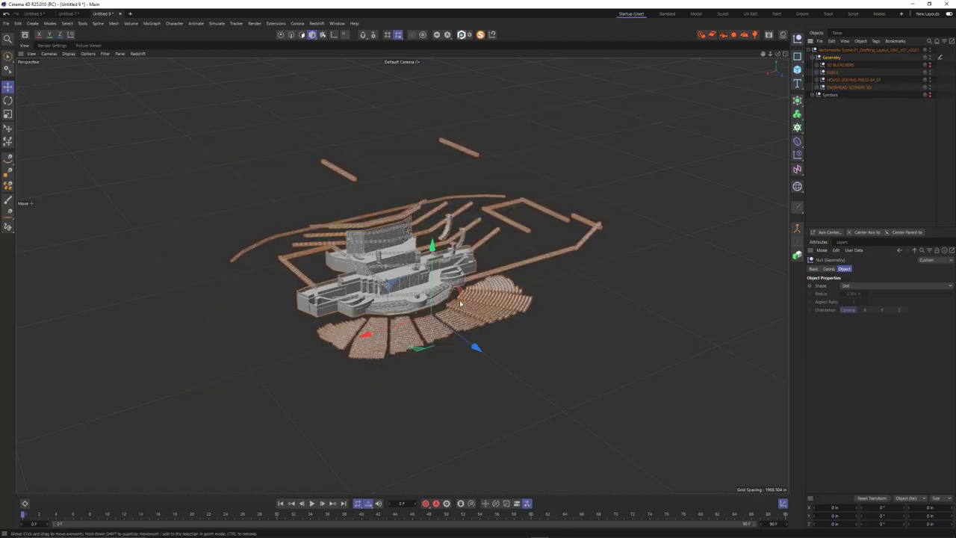
left_click(930, 87)
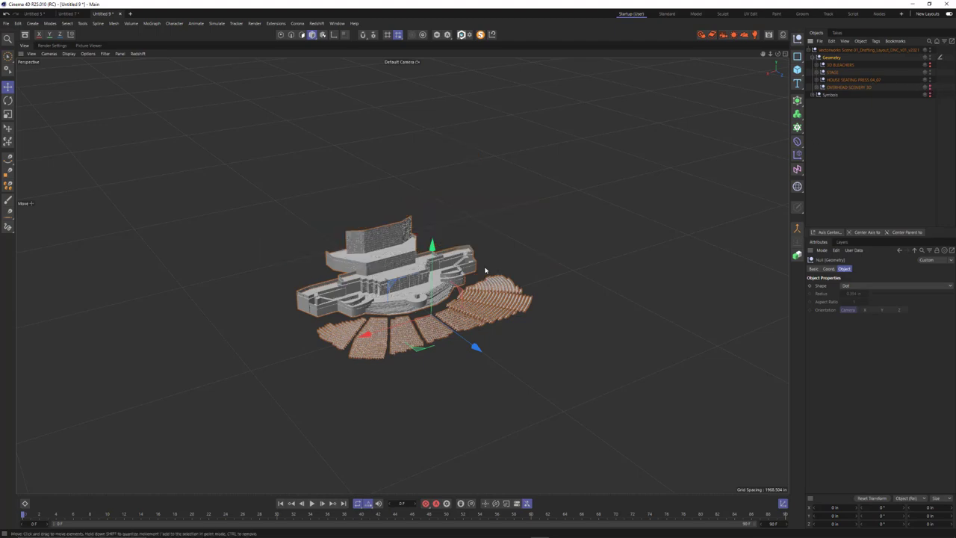
scroll(503, 255, "up", 3)
left_click_drag(502, 256, 380, 286, "alt")
middle_click_drag(418, 310, 415, 255, "alt")
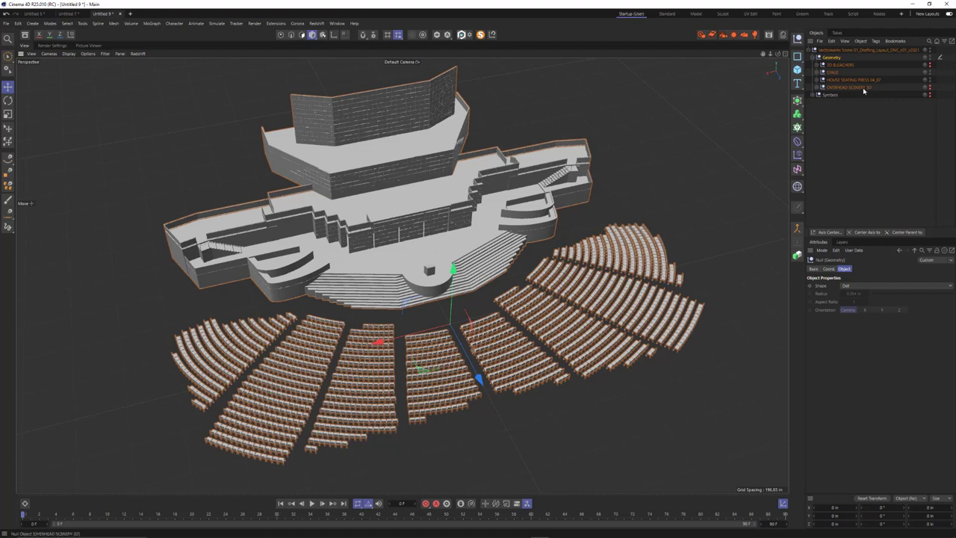
left_click(930, 81)
Examine the stage geometry up close and from several angles
scroll(448, 209, "up", 5)
scroll(406, 235, "down", 3)
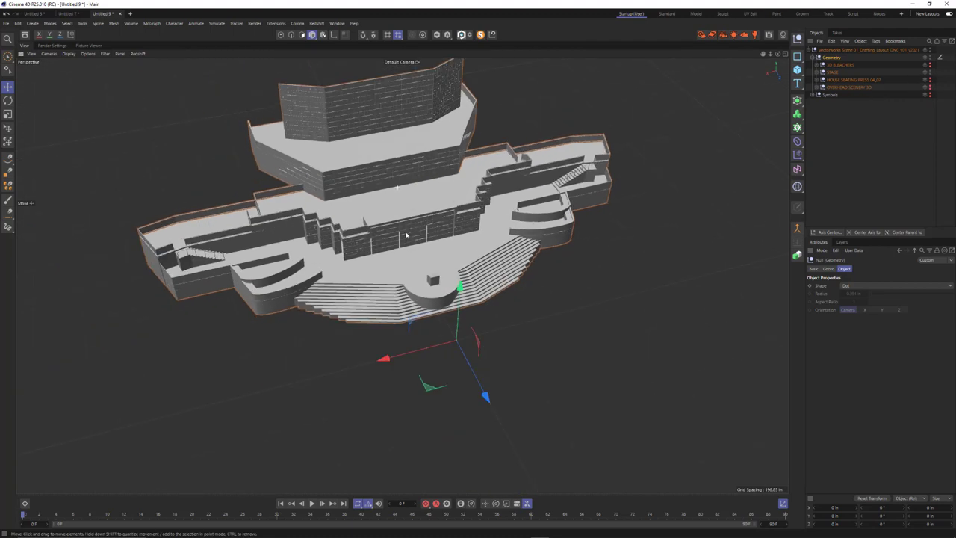
left_click_drag(406, 236, 302, 202, "alt")
left_click_drag(403, 254, 403, 254, "alt")
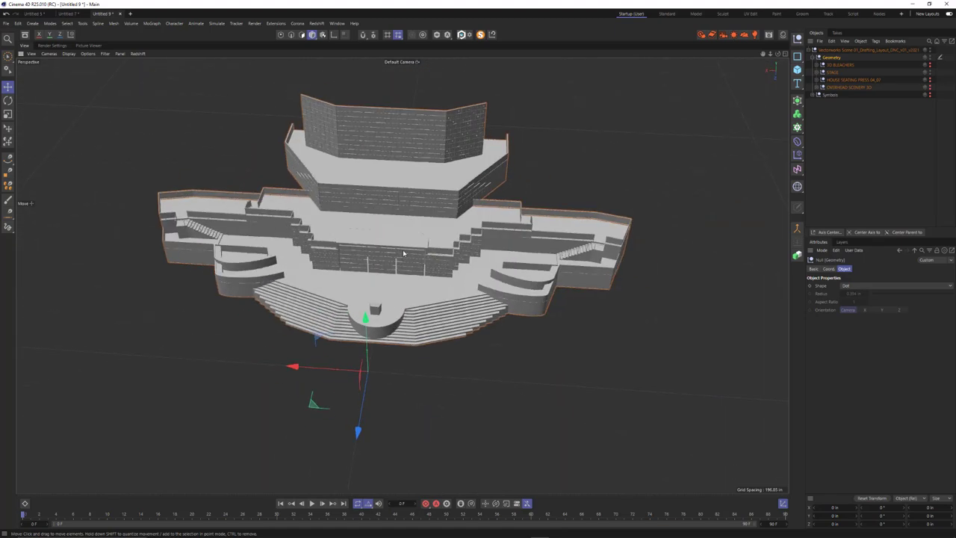
left_click_drag(372, 216, 463, 229, "alt")
left_click_drag(454, 263, 393, 319, "alt")
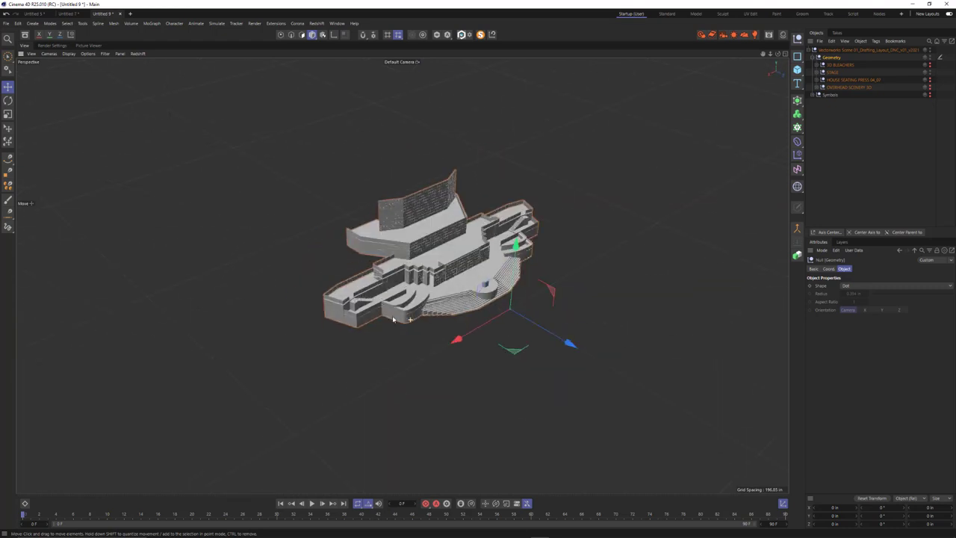
right_click_drag(393, 319, 449, 263, "alt")
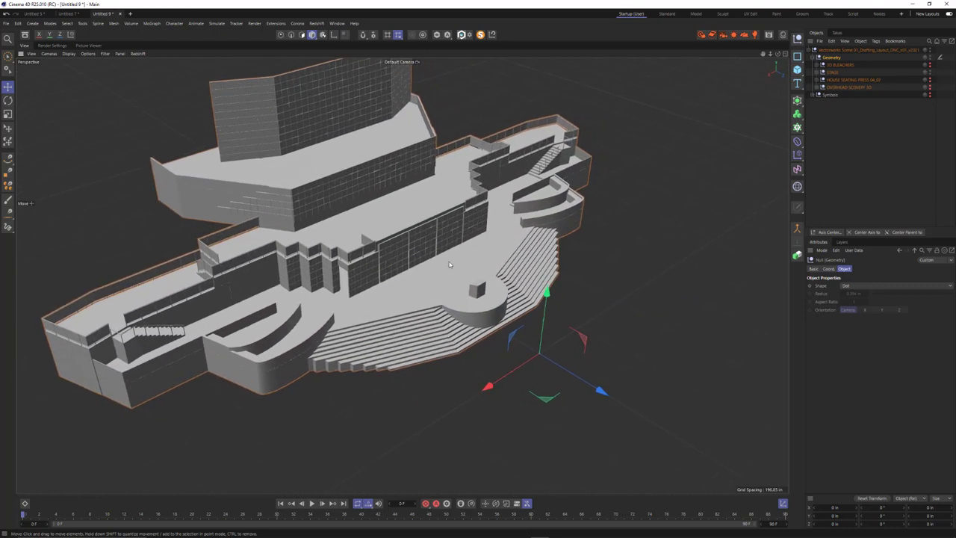
left_click_drag(449, 263, 413, 262, "alt")
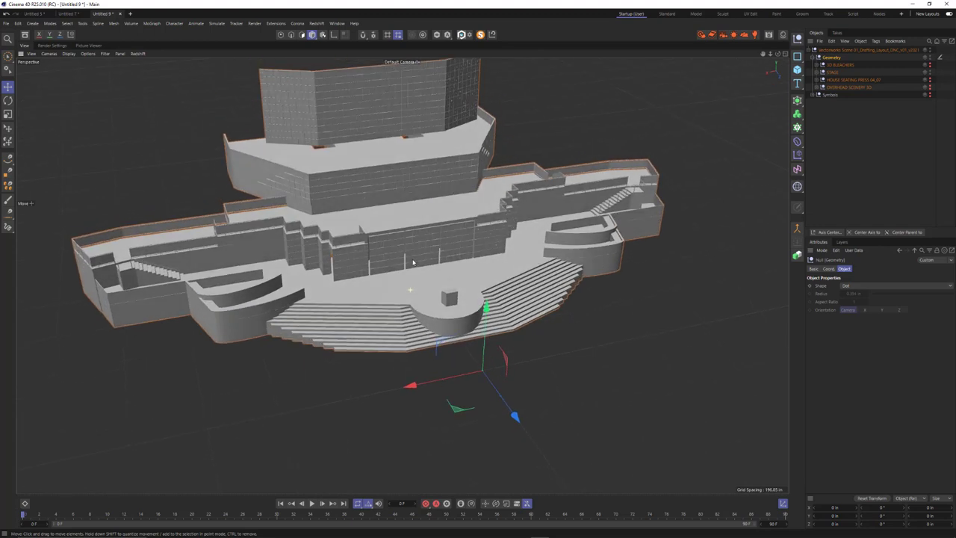
Locate a 24 x 24 LED Tile Blue instance of the stage wall in the object hierarchy, try moving it sideways, and undo the move
left_click(396, 253)
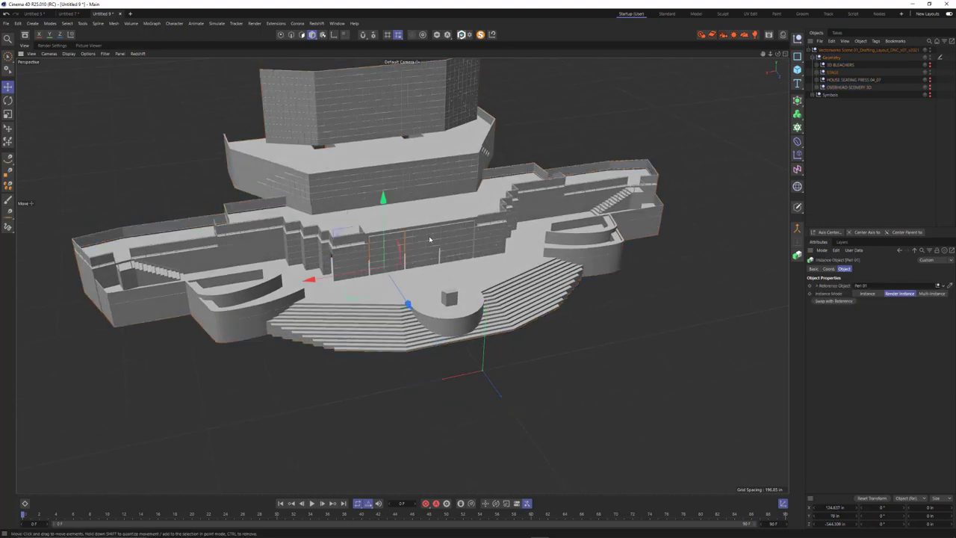
scroll(454, 282, "up", 6)
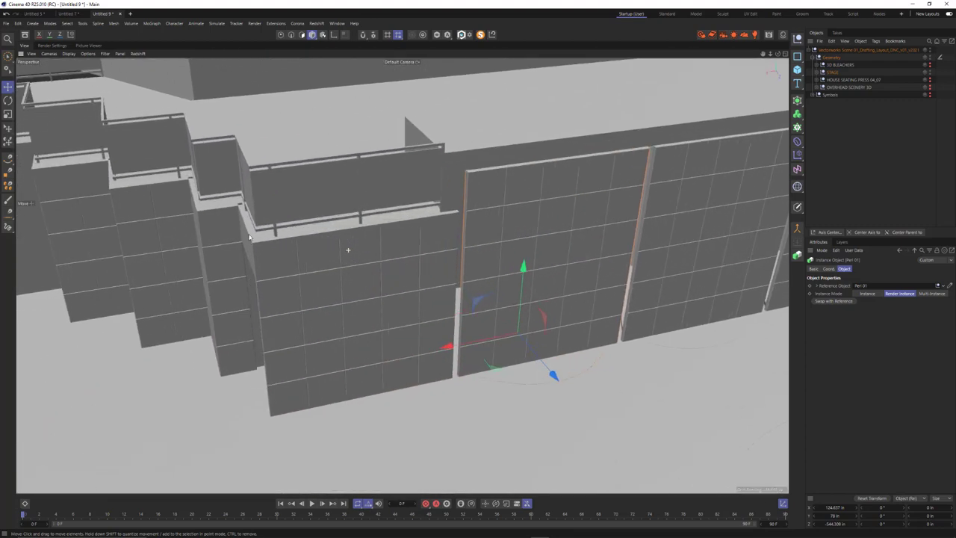
left_click(286, 260)
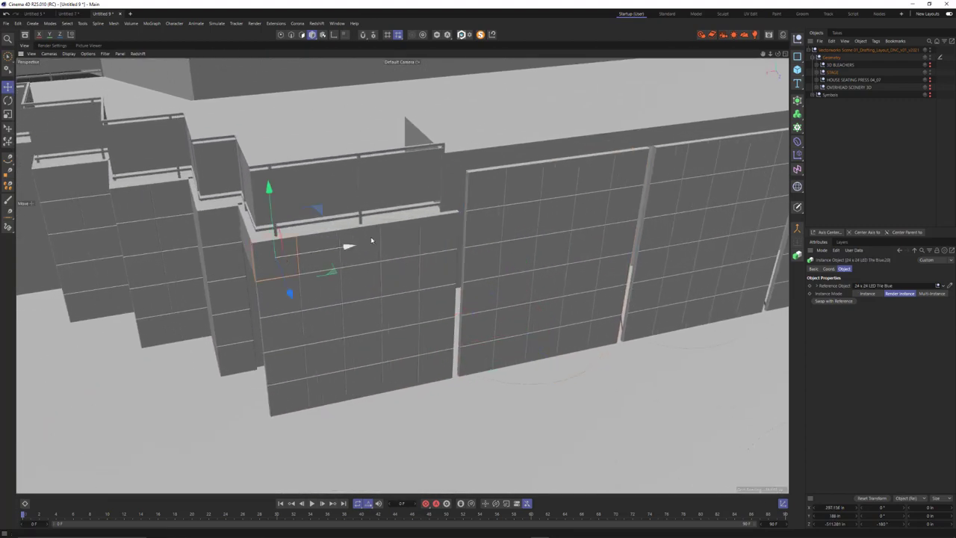
key("s")
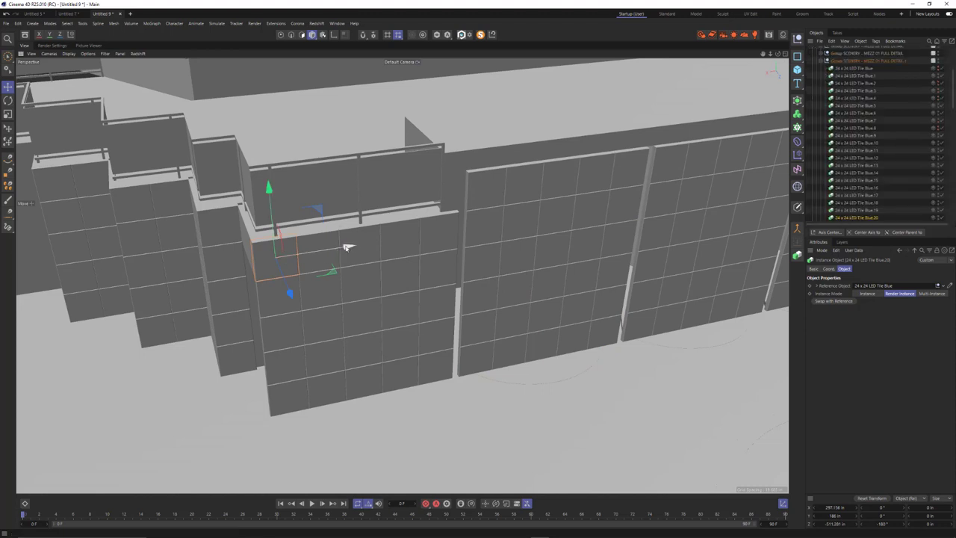
left_click_drag(346, 245, 316, 249)
key("ctrl+z")
scroll(380, 179, "down", 1)
scroll(381, 179, "down", 8)
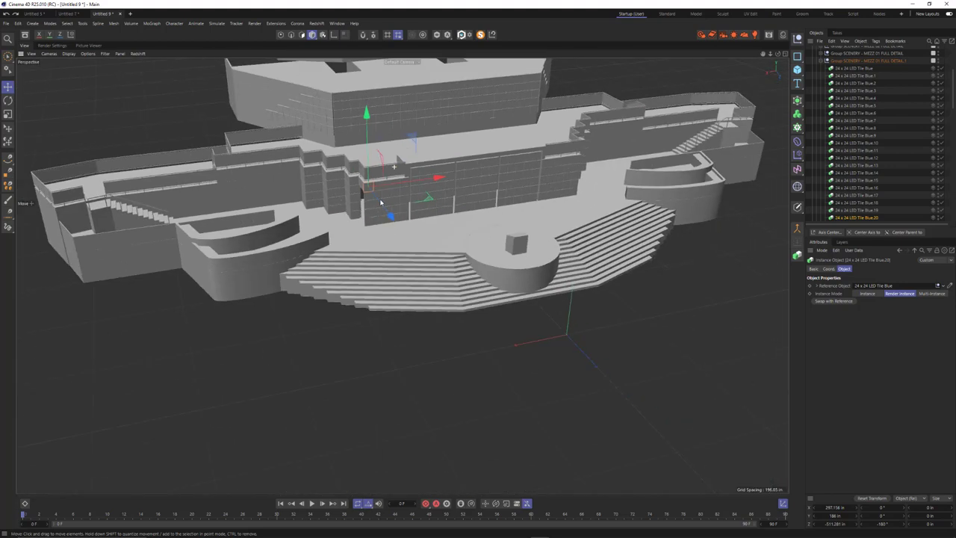
Try moving the Grand Stairs 04_07 instance forward from the stage along its Z axis, and undo the move
scroll(440, 195, "up", 6)
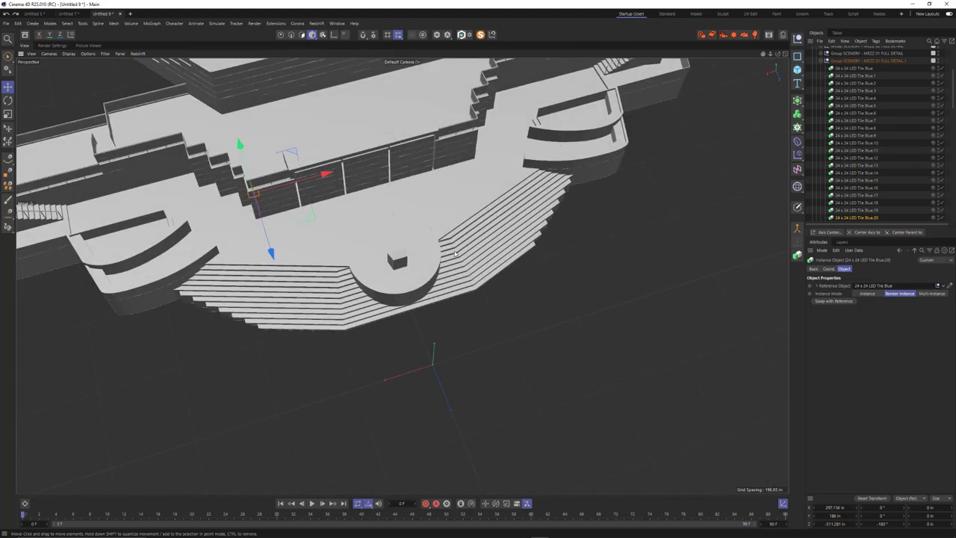
left_click(483, 261)
left_click_drag(508, 268, 533, 277, "alt")
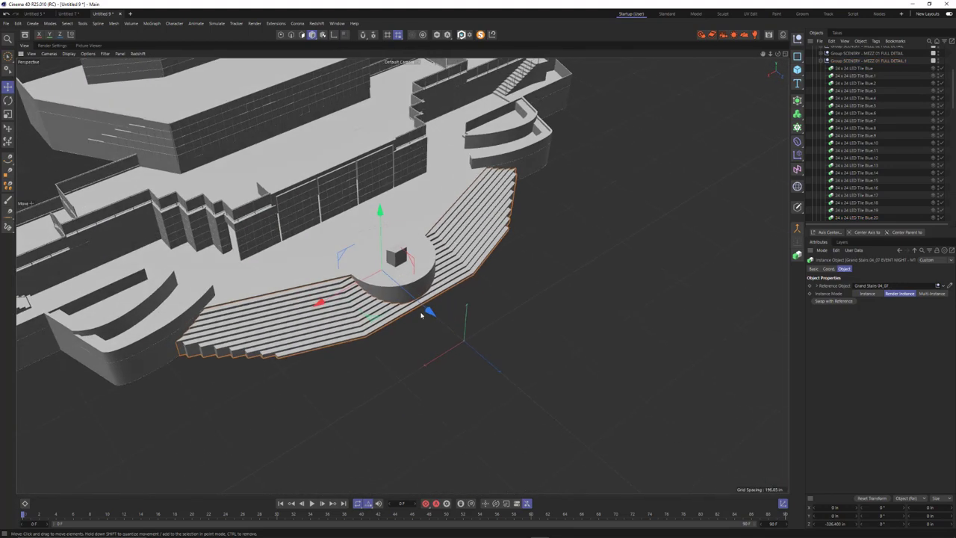
left_click_drag(428, 316, 471, 340)
key("ctrl+z")
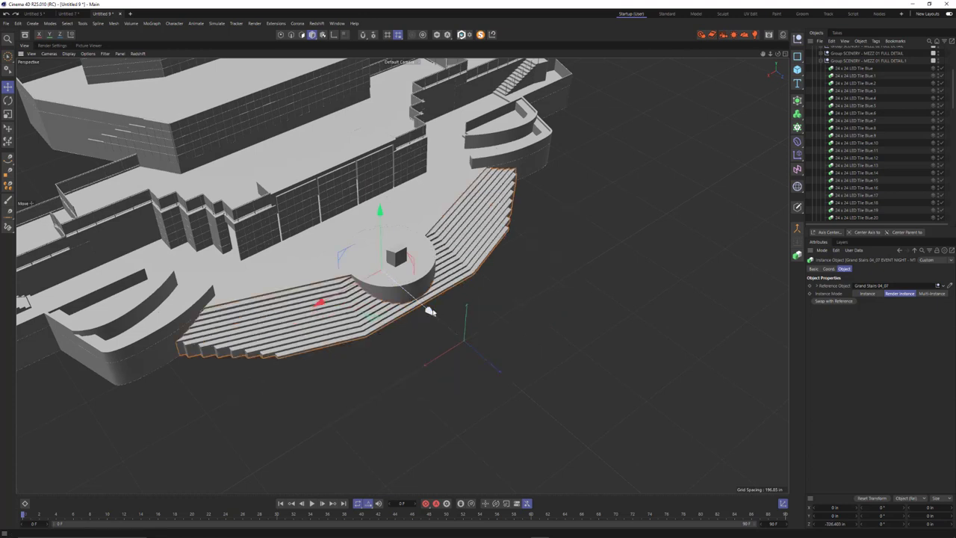
left_click_drag(429, 313, 467, 342)
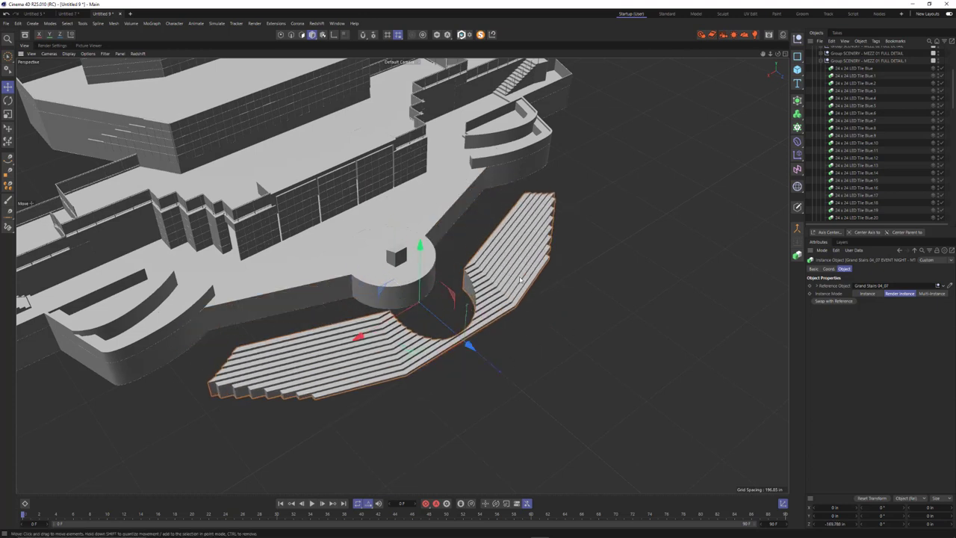
scroll(872, 69, "up", 3)
scroll(873, 69, "up", 2)
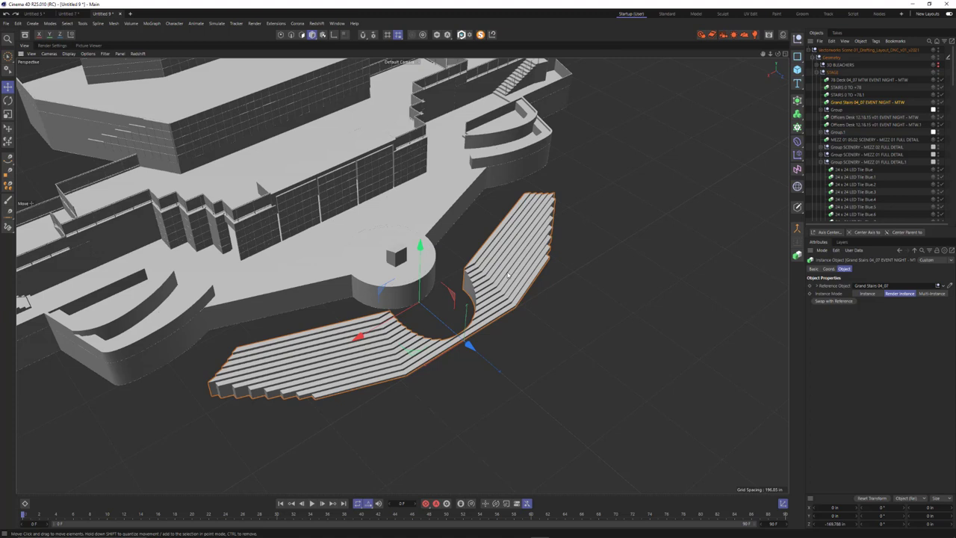
key("ctrl+z")
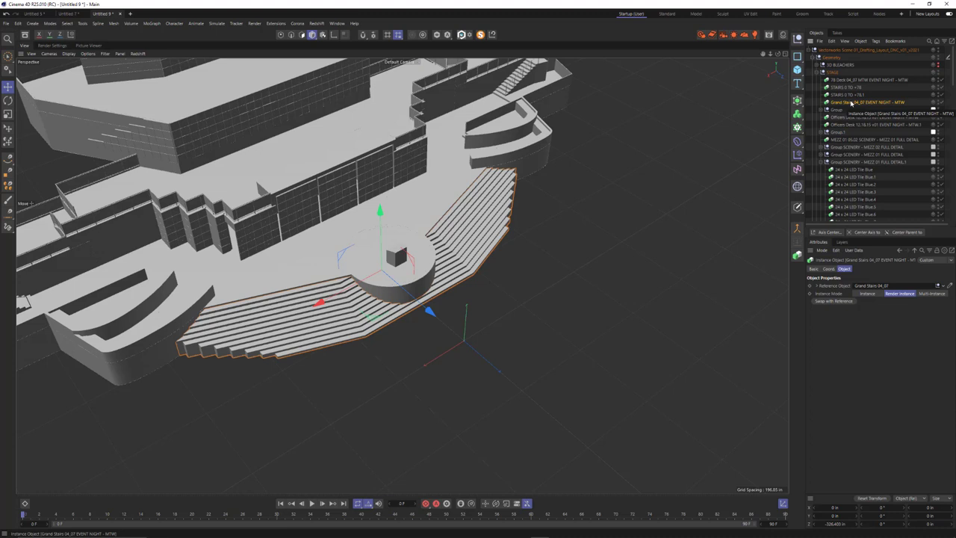
Make the Grand Stairs 04_07 EVENT NIGHT instance editable and expand it to reveal its parts
key("c")
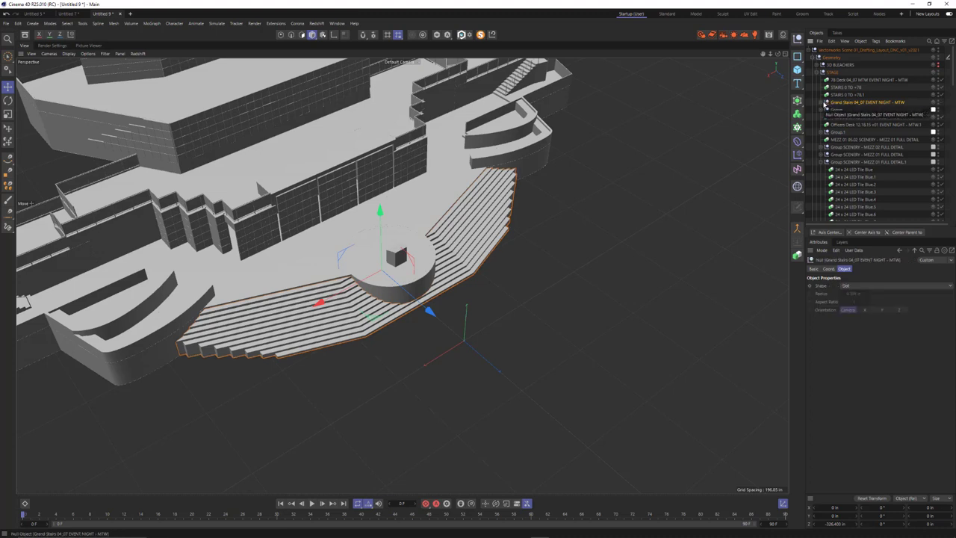
left_click(824, 102)
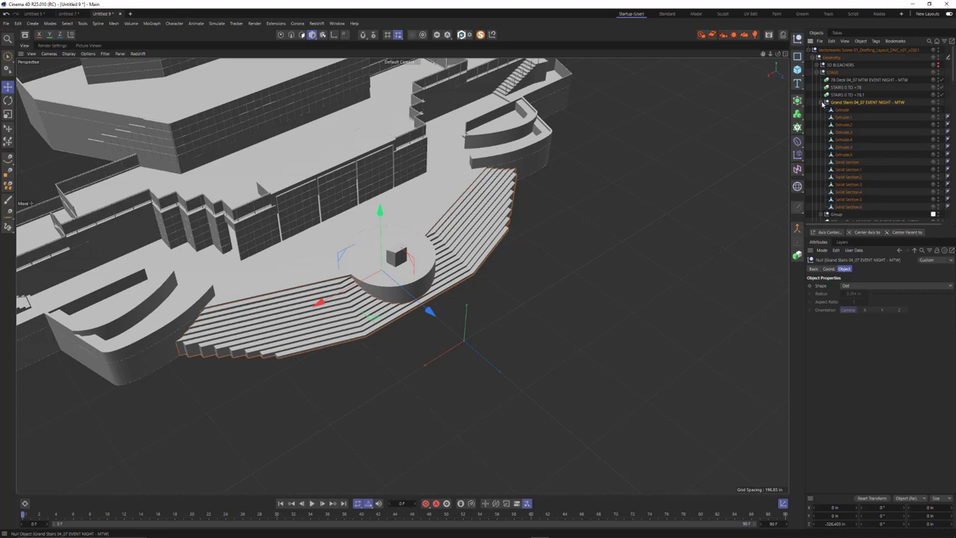
Try moving the Extrude and Extrude.1 stair pieces individually forward along the Z axis, and undo the moves
left_click(842, 109)
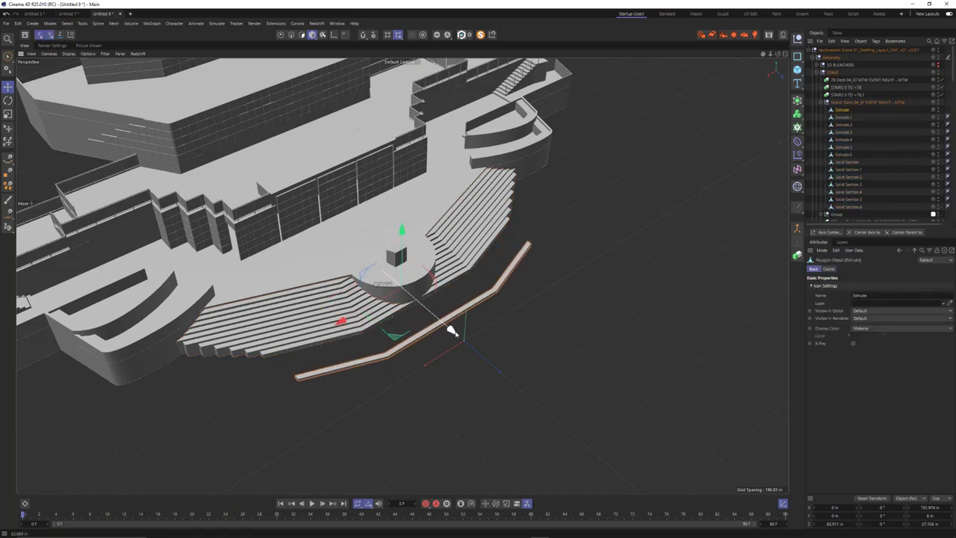
left_click(844, 117)
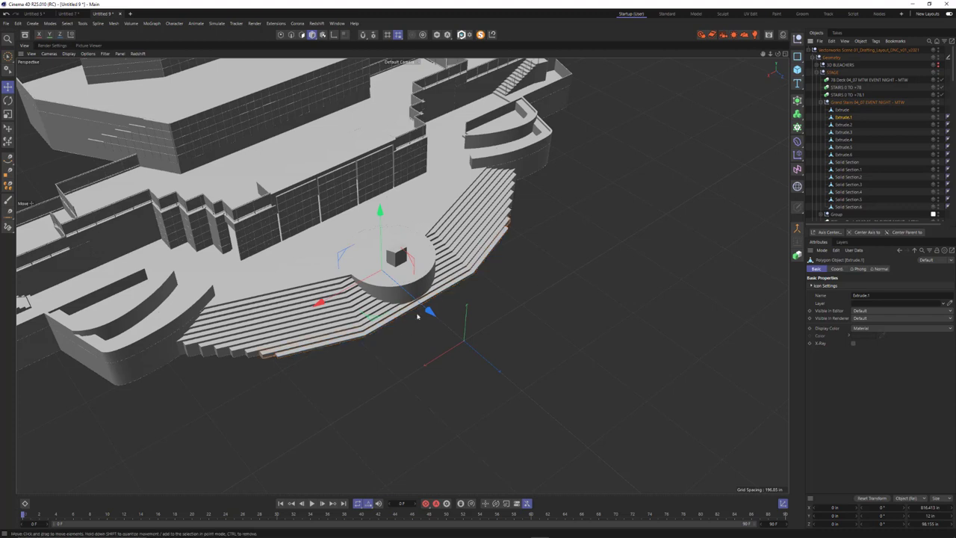
left_click_drag(429, 310, 448, 329)
key("ctrl+z")
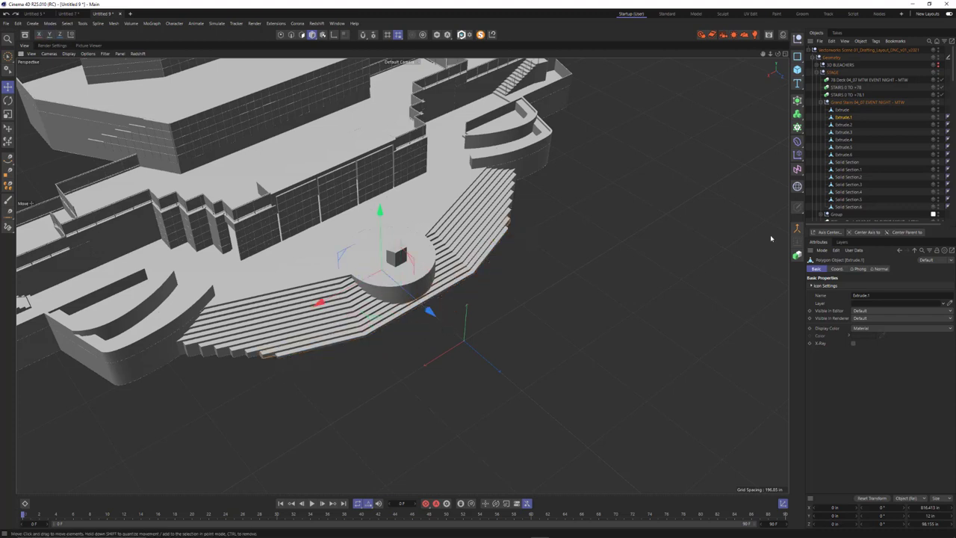
Collapse the Grand Stairs null and the LED tile scenery group in the STAGE layer's hierarchy
left_click(827, 103)
left_click(844, 103)
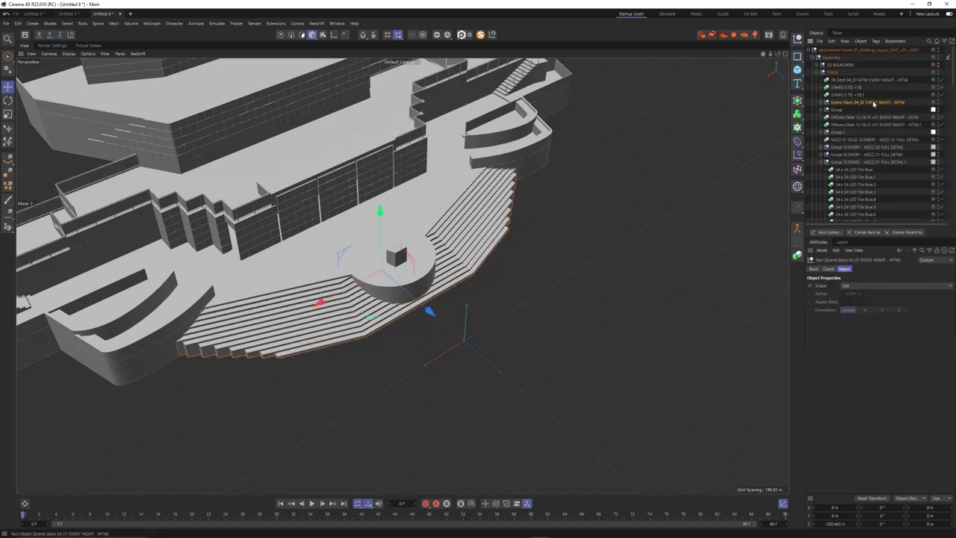
left_click(821, 161)
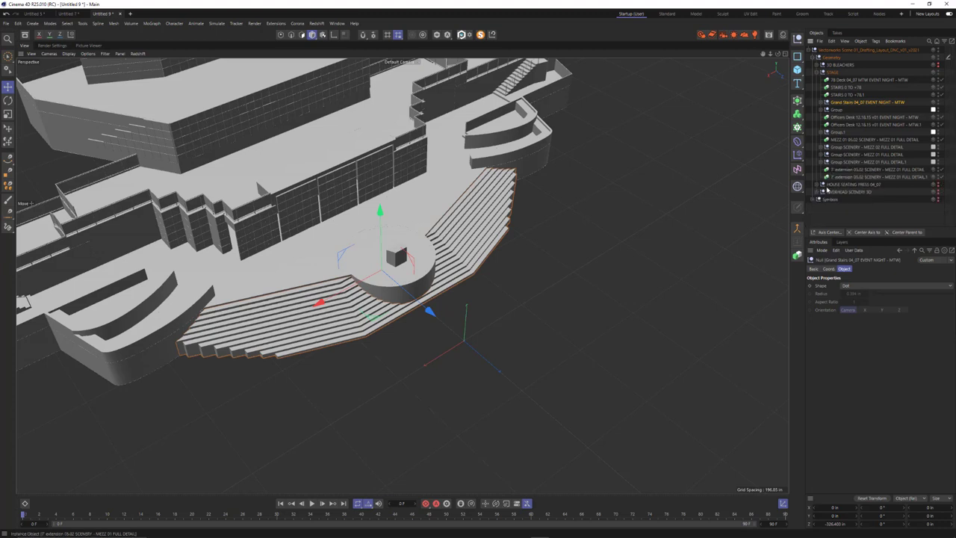
Locate the Grand Stairs 04_07 source null within Symbols, force it visible in the scene, and delete it
scroll(848, 200, "down", 3)
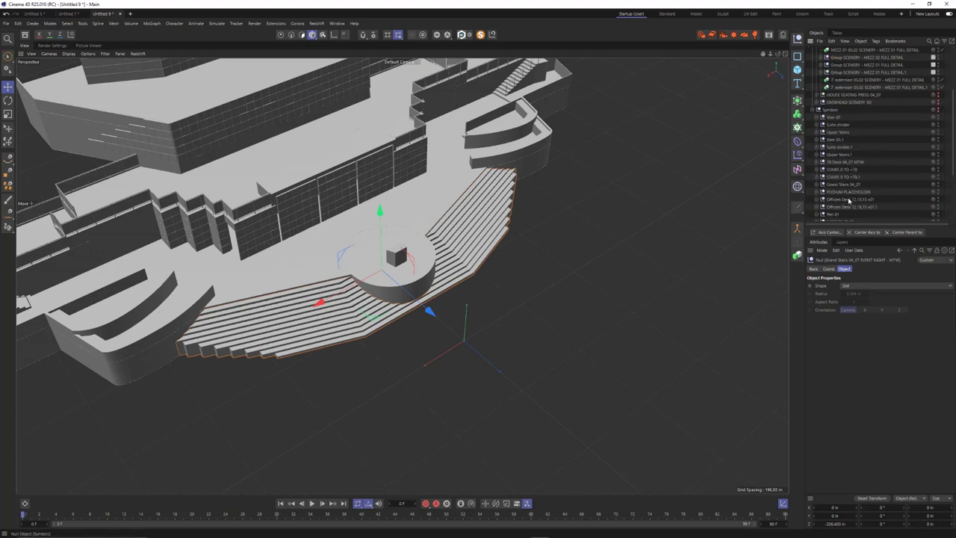
scroll(883, 196, "down", 3)
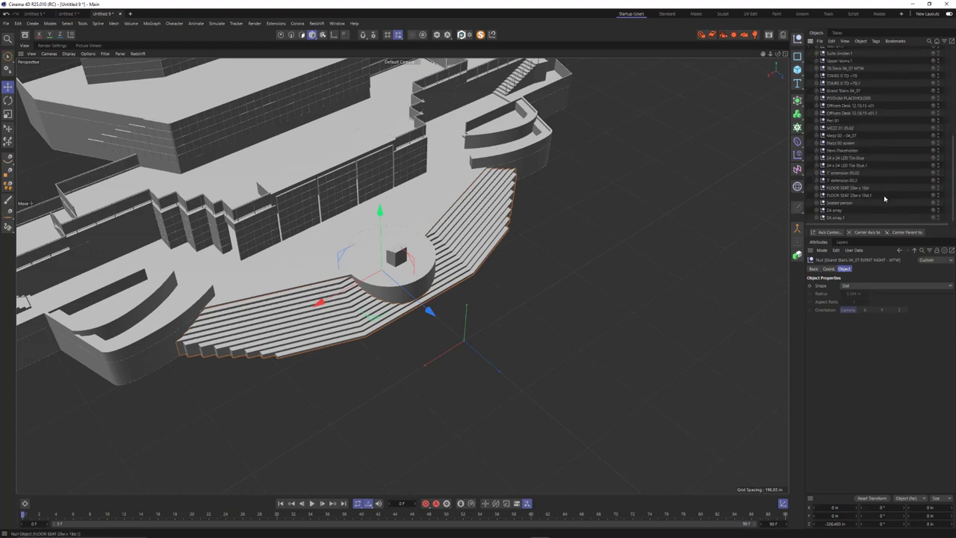
scroll(884, 195, "up", 2)
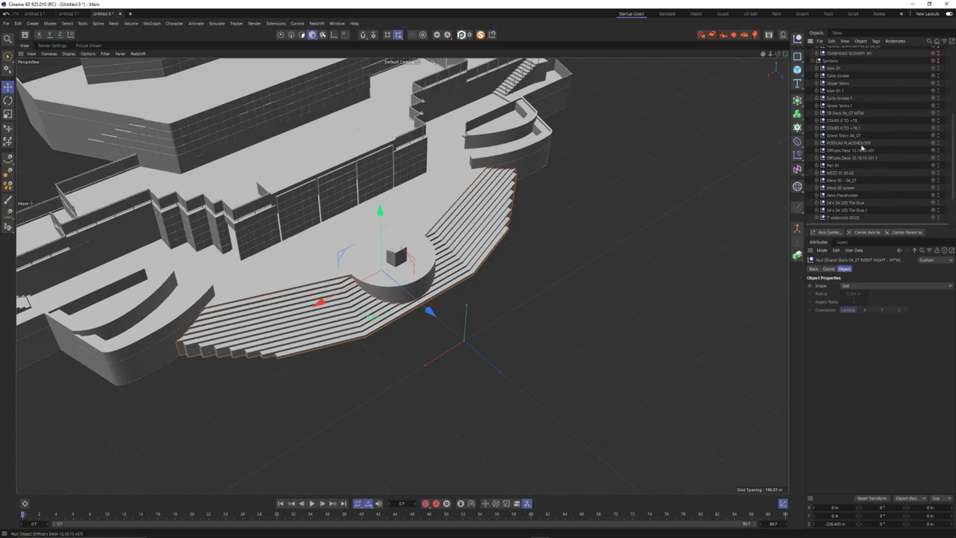
left_click(858, 135)
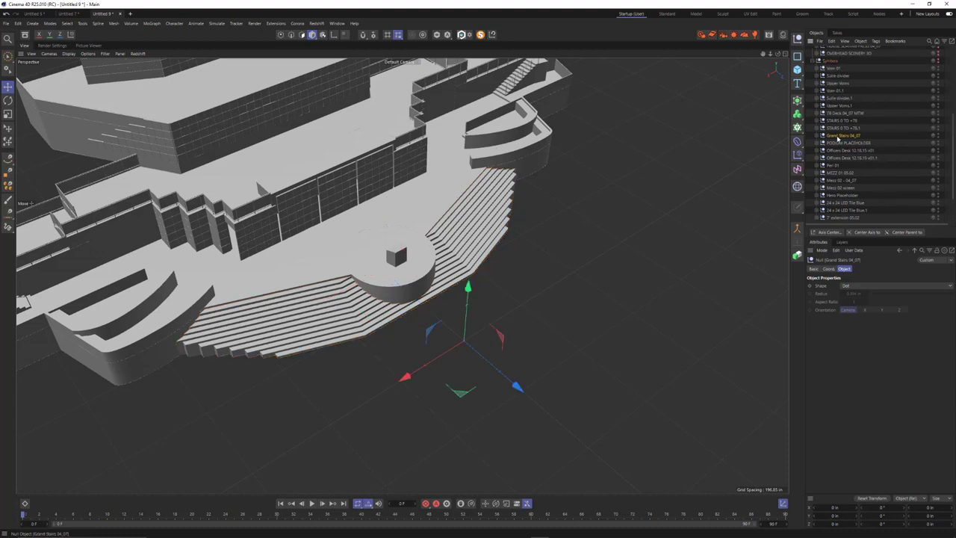
left_click(938, 136)
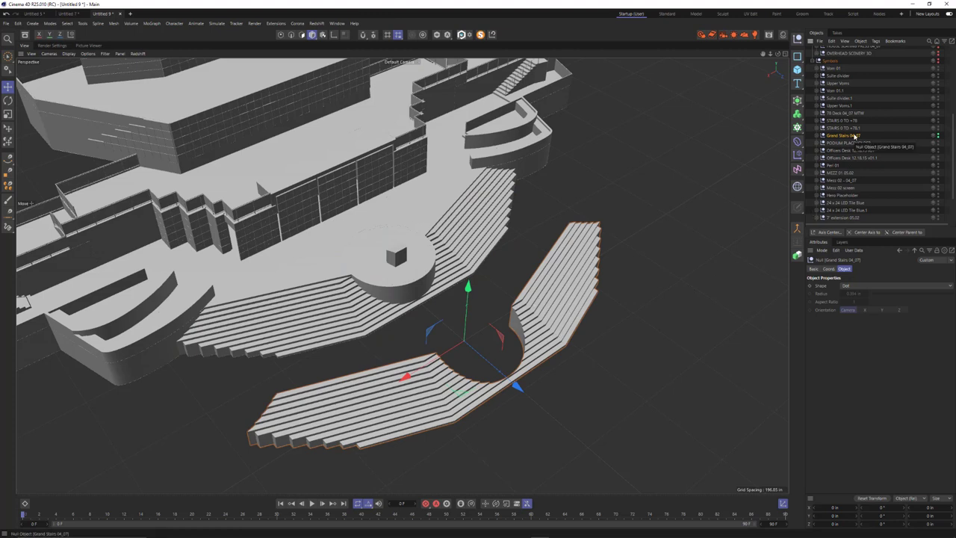
key("Delete")
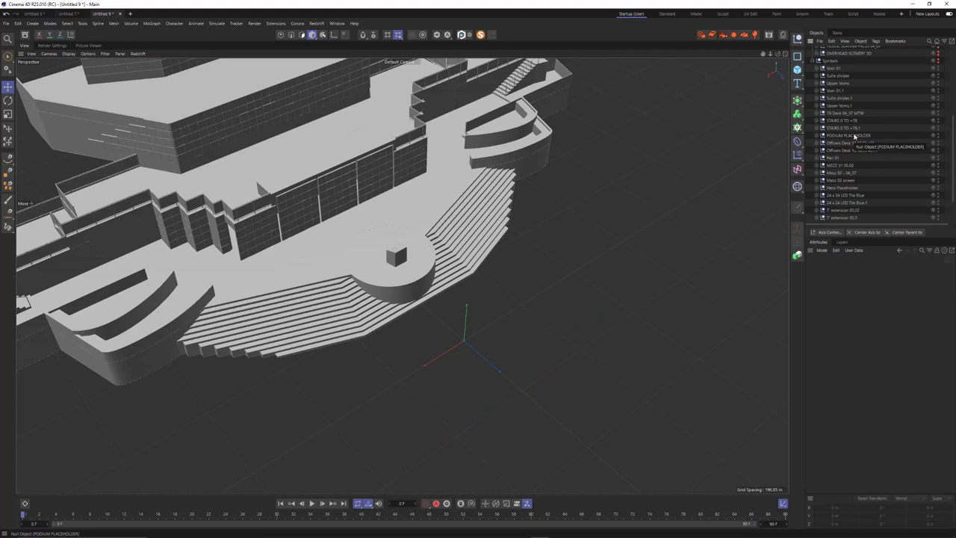
Collapse the Symbols null and frame the whole stage in the view
scroll(851, 139, "up", 2)
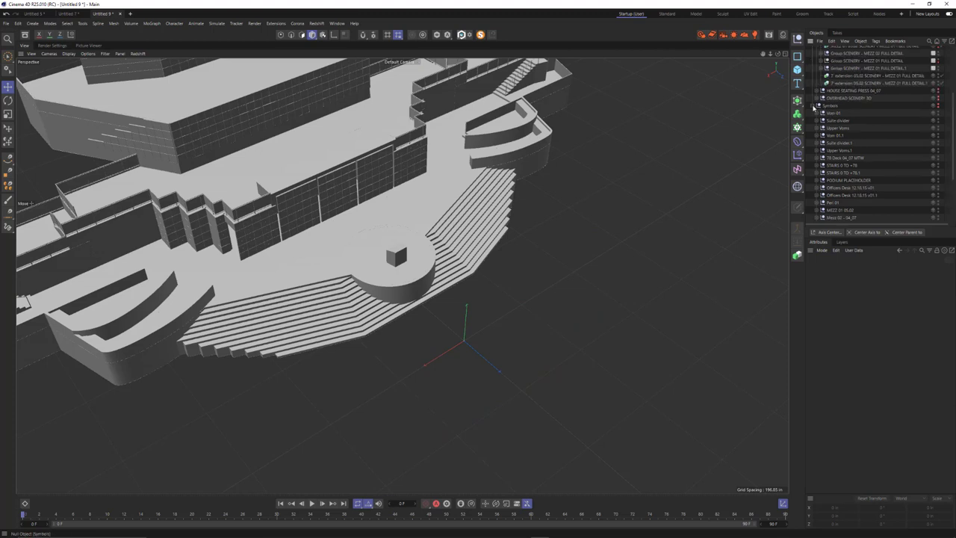
left_click(815, 106)
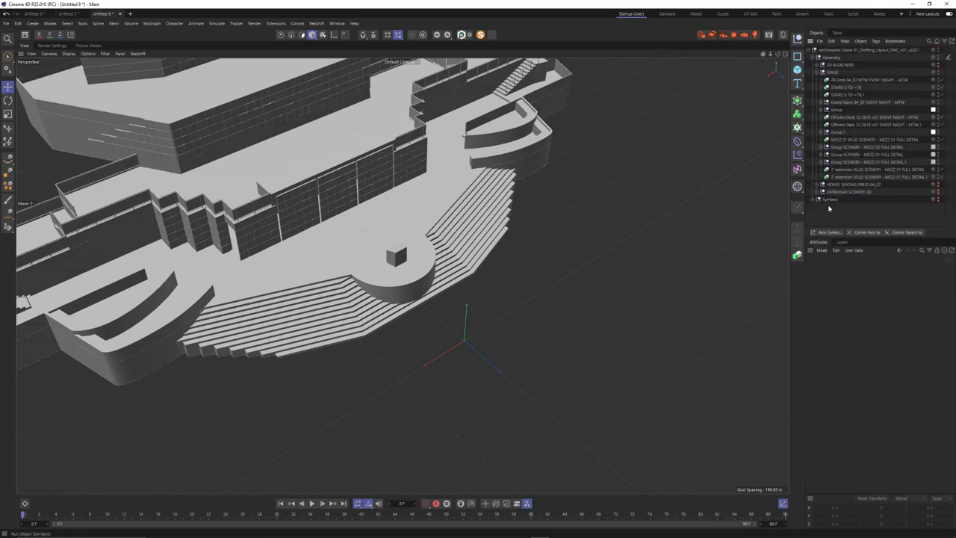
key("h")
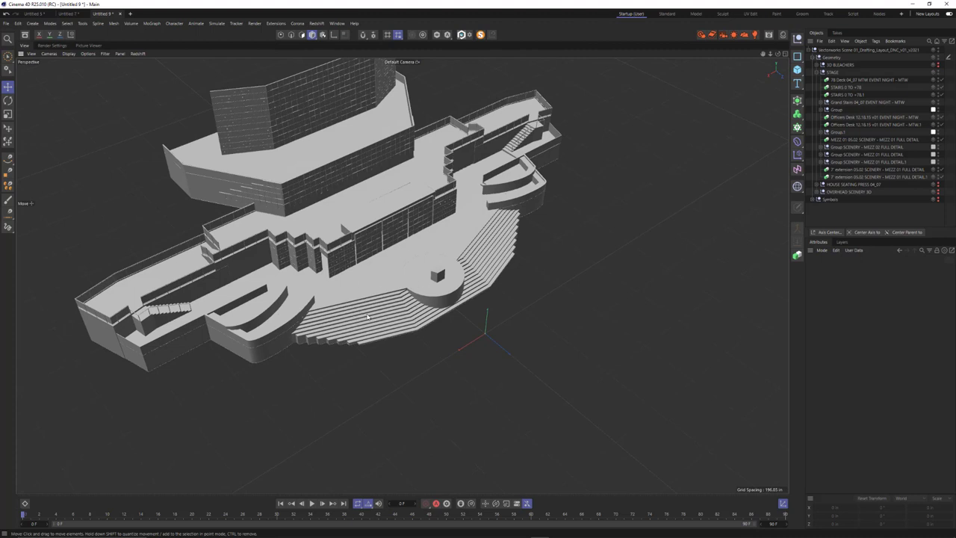
Make the 78 Deck 04_07 MTW EVENT NIGHT instance of the stage editable
left_click(410, 288)
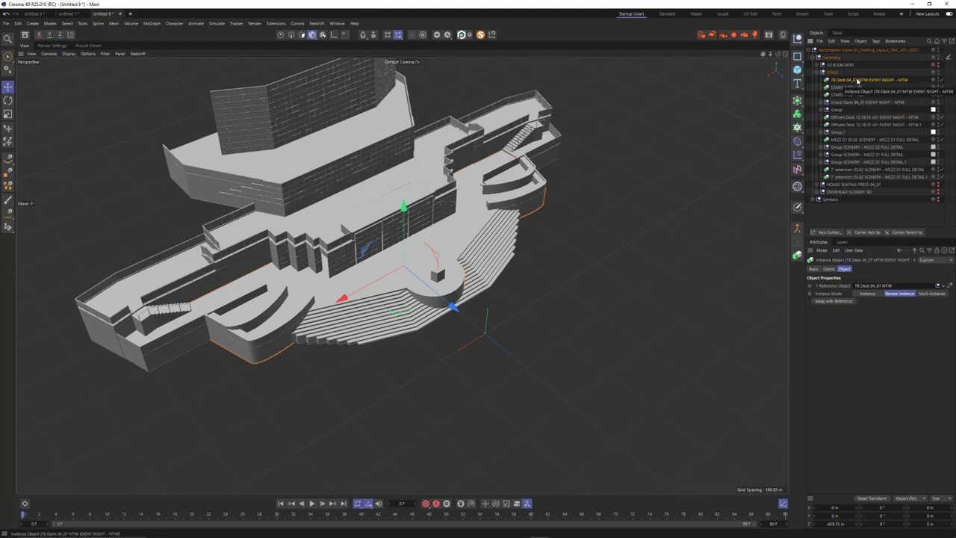
key("c")
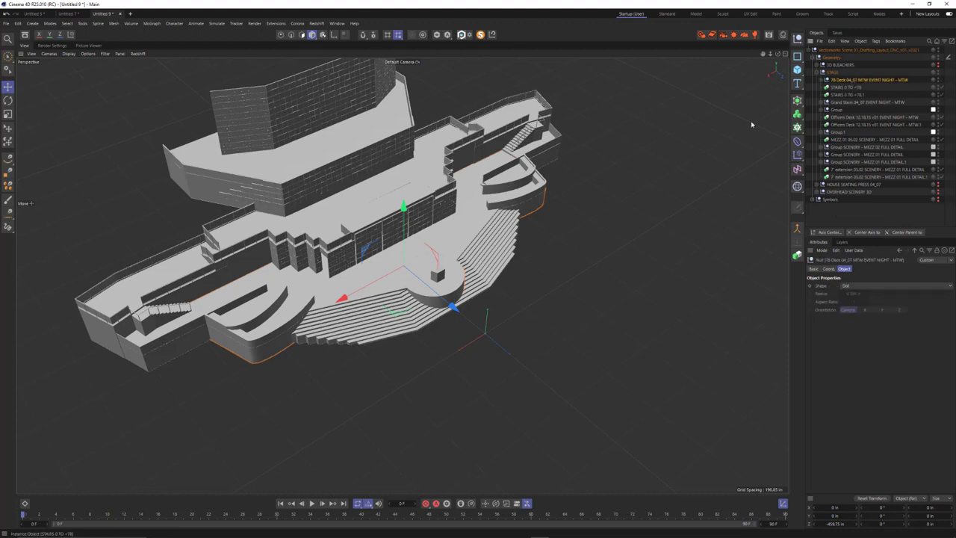
key("ctrl+z")
key("ctrl+y")
Expand the Symbols null and delete its 78 Deck 04_07 MTW source object
left_click(830, 198)
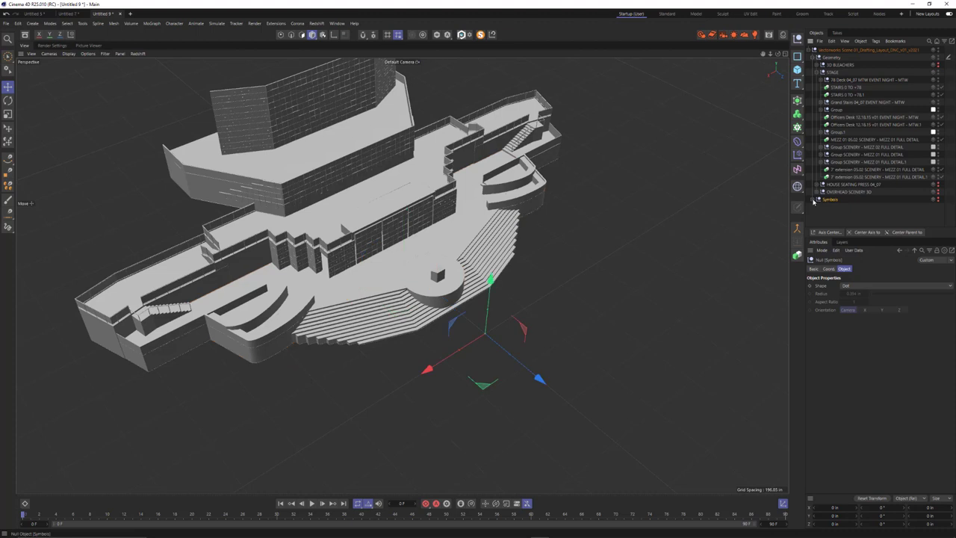
left_click(815, 200)
scroll(839, 192, "down", 3)
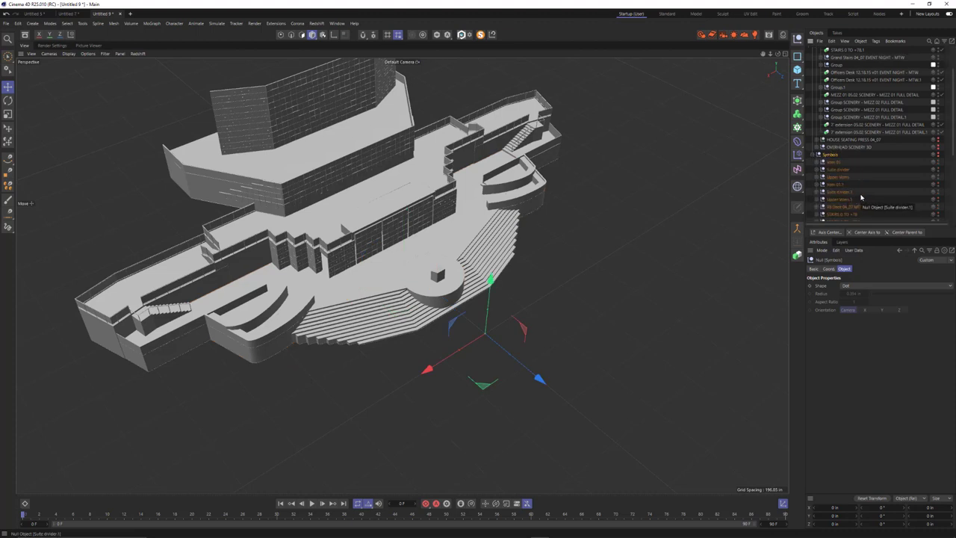
scroll(861, 194, "up", 3)
scroll(859, 187, "down", 5)
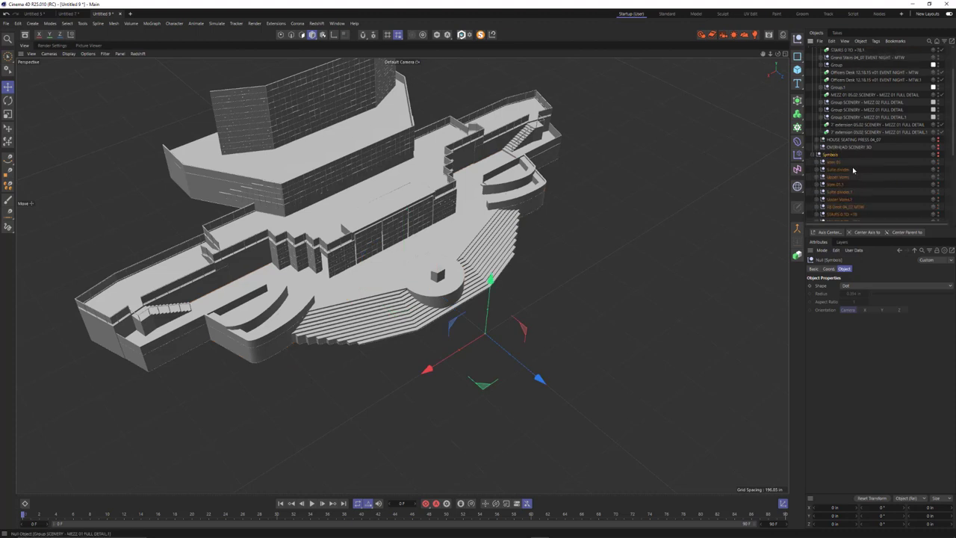
left_click(856, 162)
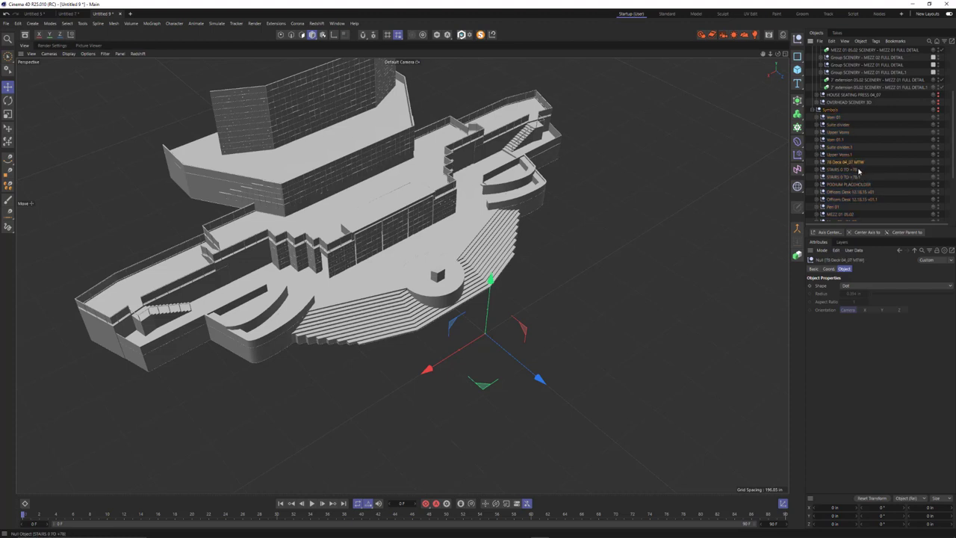
key("Delete")
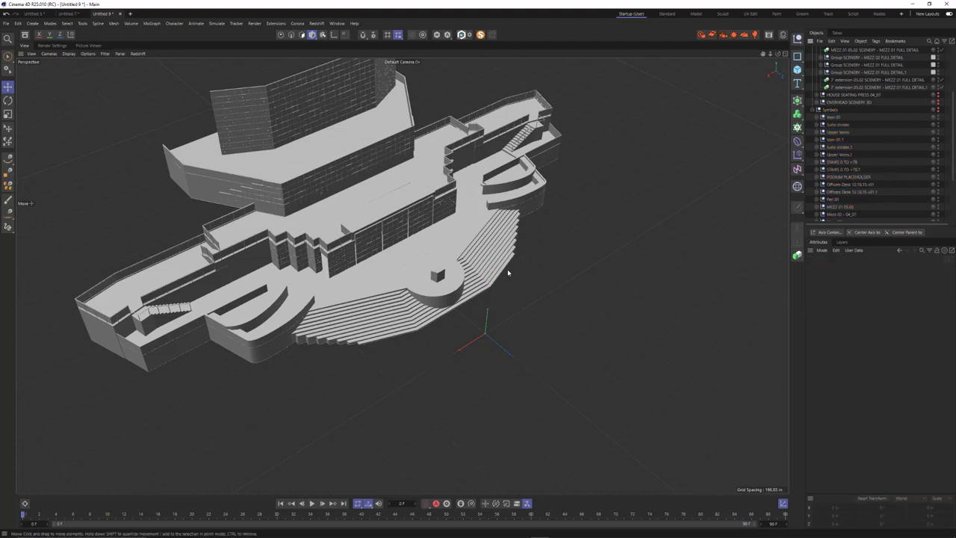
Collapse the Symbols and STAGE hierarchies and view the stage model from several angles
left_click_drag(509, 273, 538, 250, "alt")
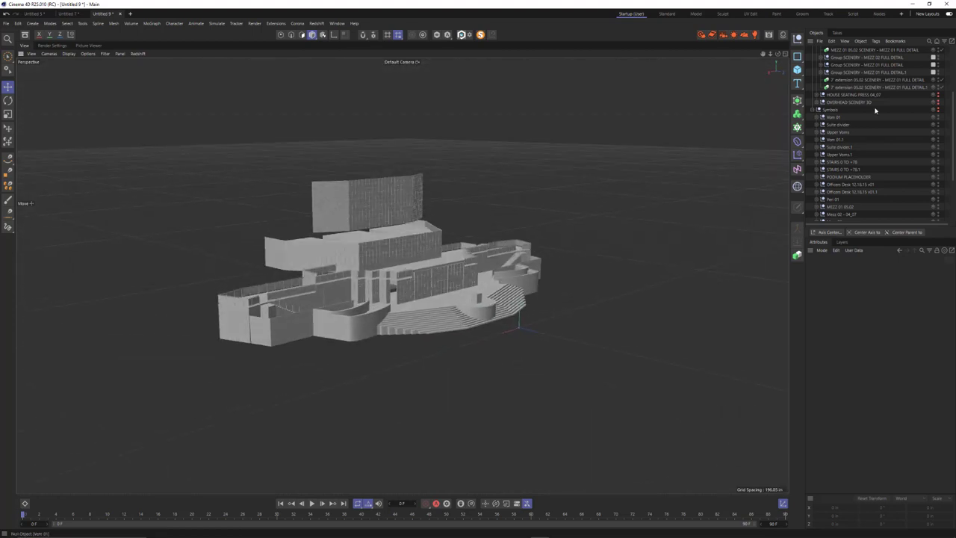
scroll(875, 111, "up", 5)
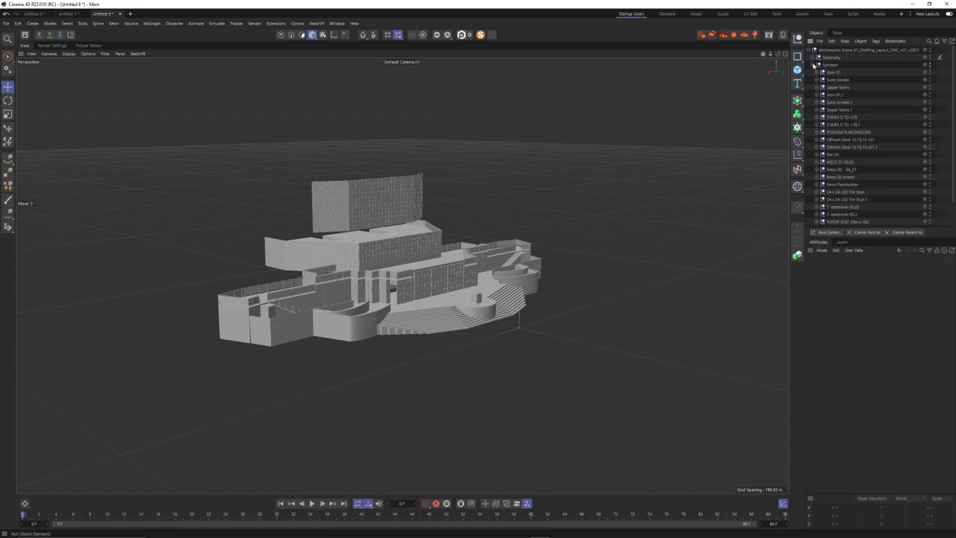
left_click(815, 57)
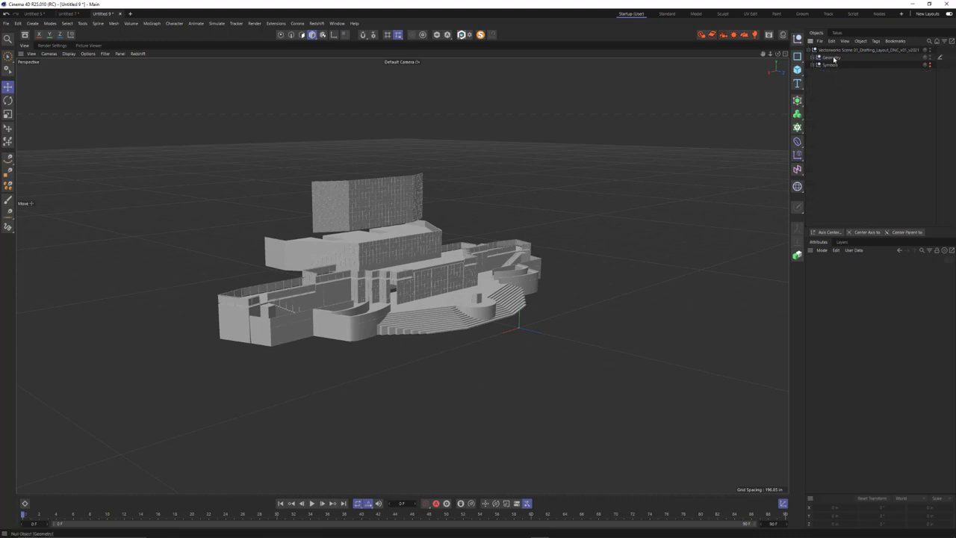
left_click(815, 58)
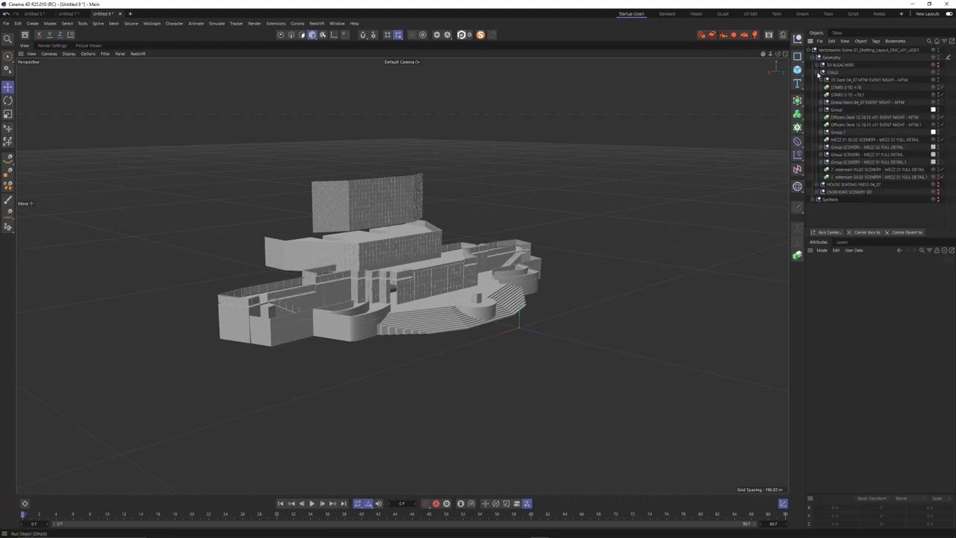
left_click(822, 71)
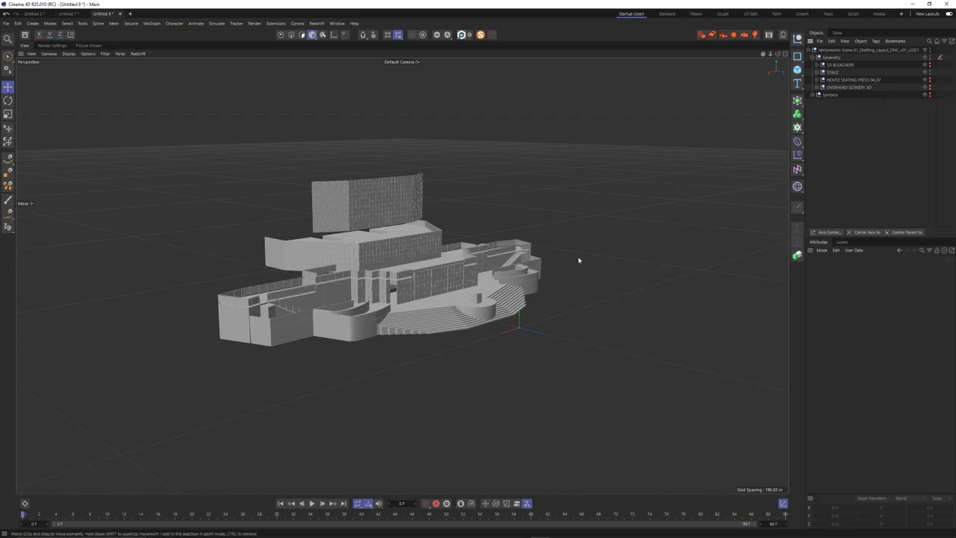
left_click_drag(535, 273, 603, 233, "alt")
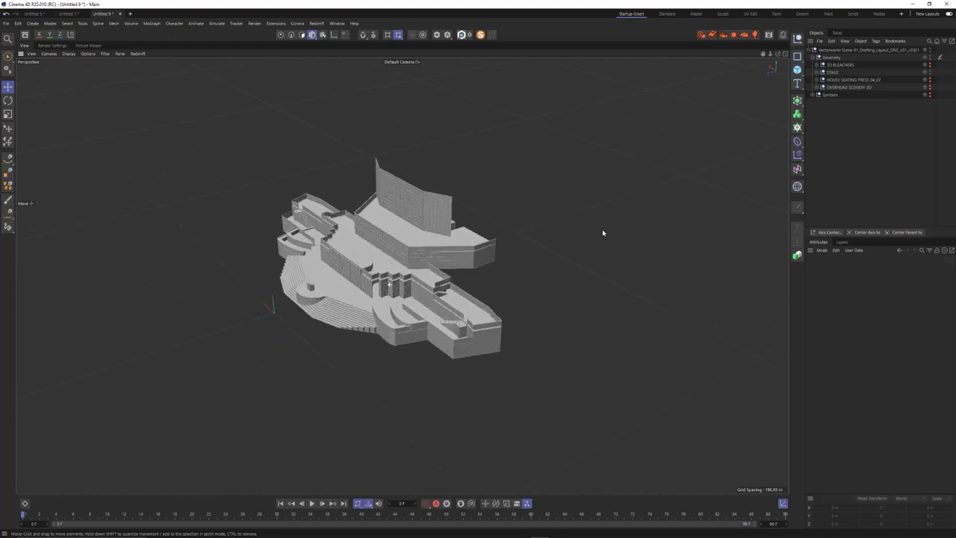
left_click_drag(535, 244, 551, 267, "alt")
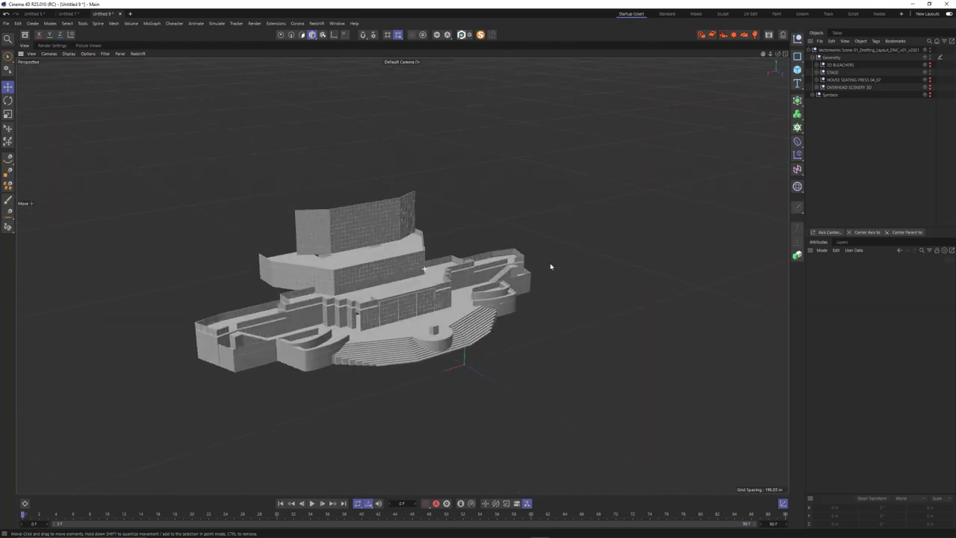